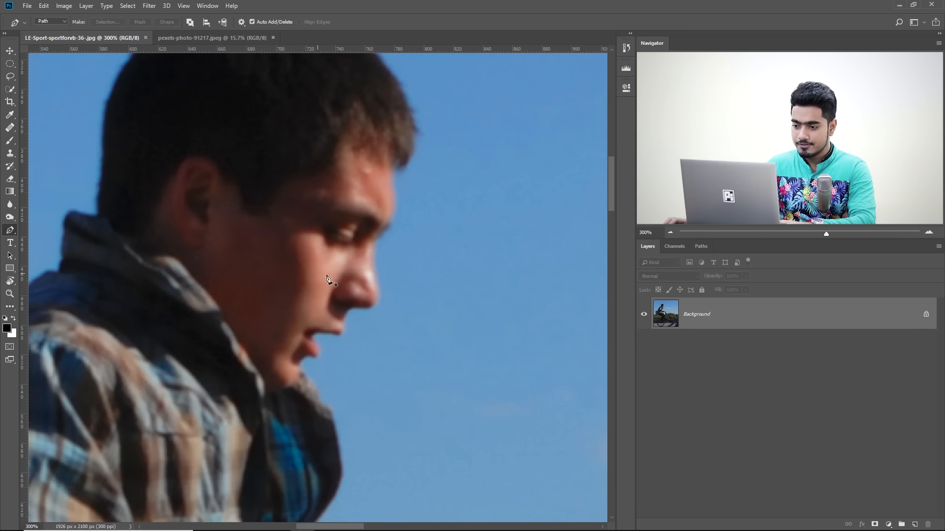
- Start a Pen tool path at the rider's chin and trace it up around the lower lip
{"action": "left_click_drag", "start_coordinate": [390, 327], "coordinate": [354, 301]}
{"action": "scroll", "coordinate": [354, 298], "scroll_direction": "up", "scroll_amount": 2}
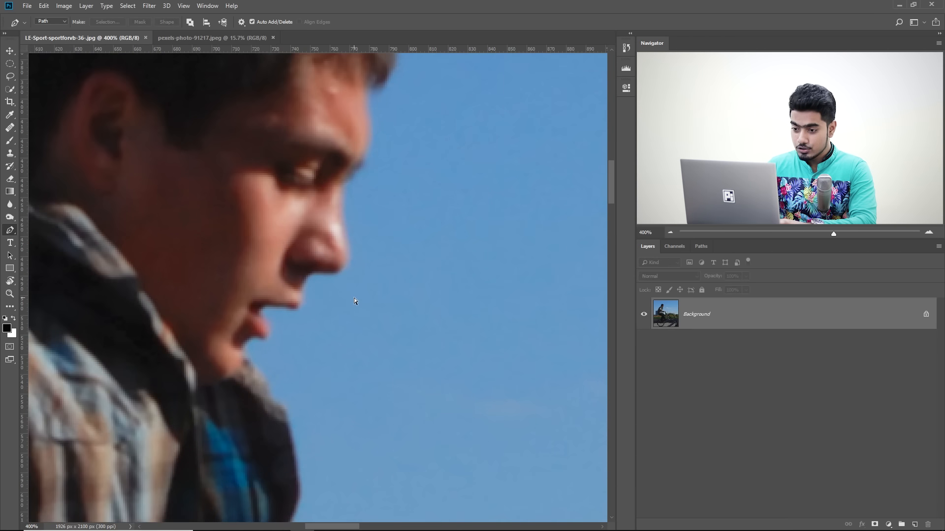
{"action": "left_click_drag", "start_coordinate": [279, 277], "coordinate": [275, 245]}
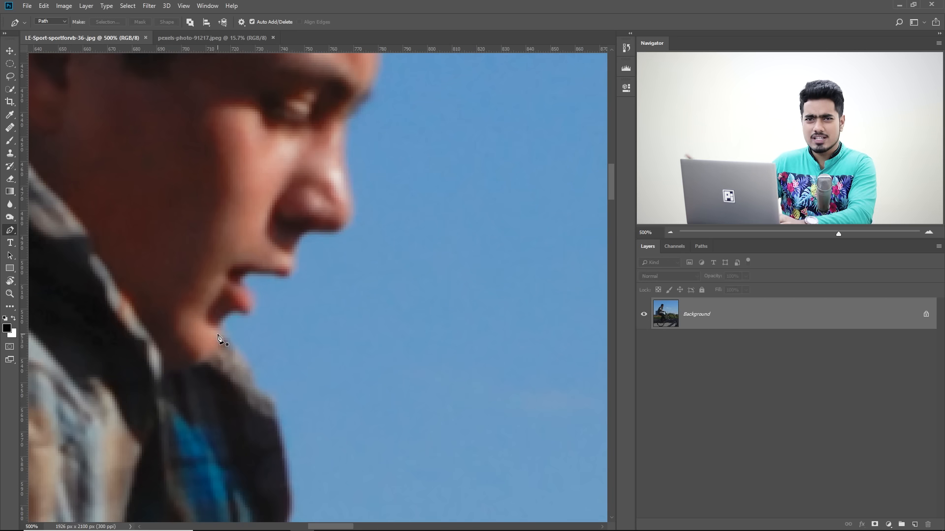
{"action": "left_click_drag", "start_coordinate": [364, 134], "coordinate": [294, 276]}
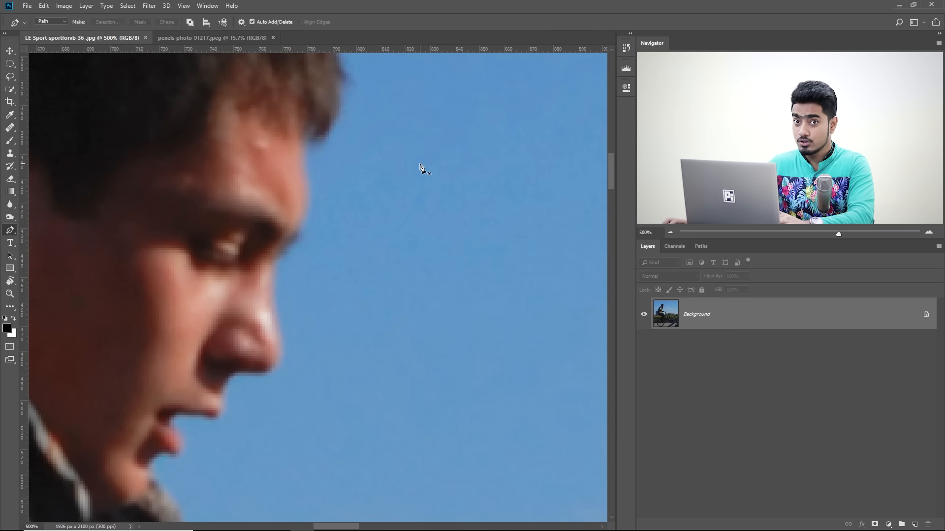
{"action": "left_click_drag", "start_coordinate": [287, 262], "coordinate": [365, 158]}
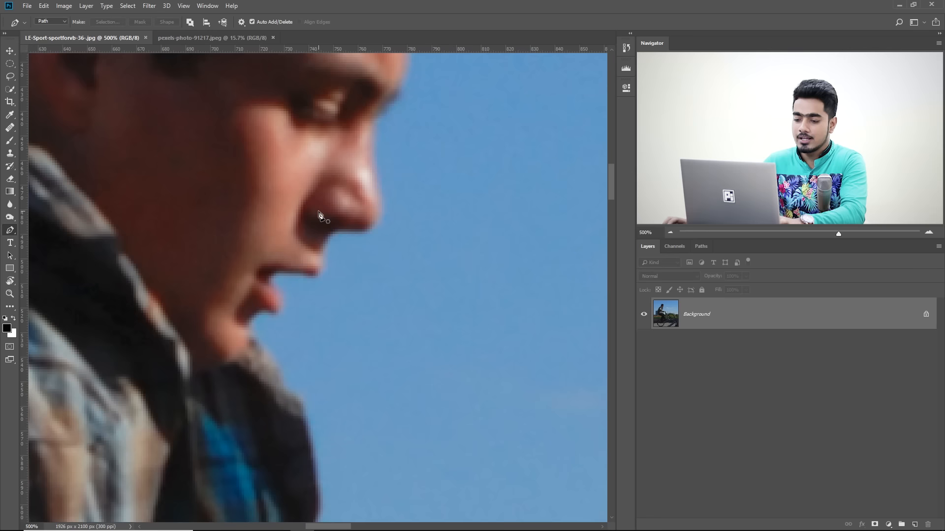
{"action": "left_click_drag", "start_coordinate": [231, 363], "coordinate": [236, 331]}
{"action": "key", "text": "ctrl+plus"}
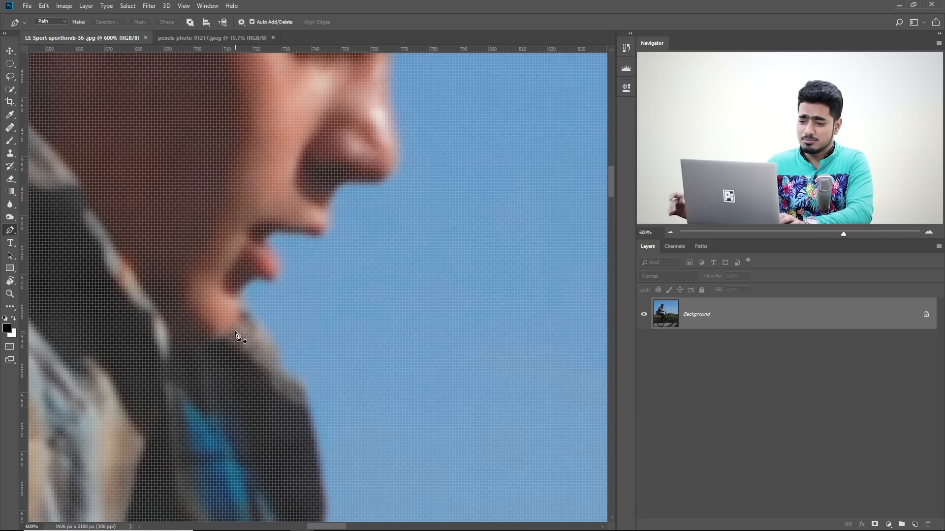
{"action": "key", "text": "ctrl+minus"}
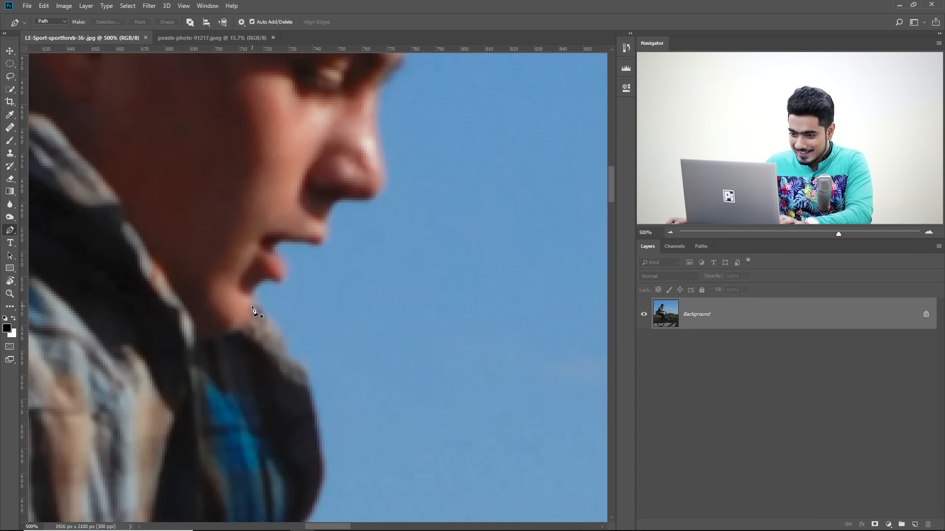
{"action": "left_click", "coordinate": [251, 304]}
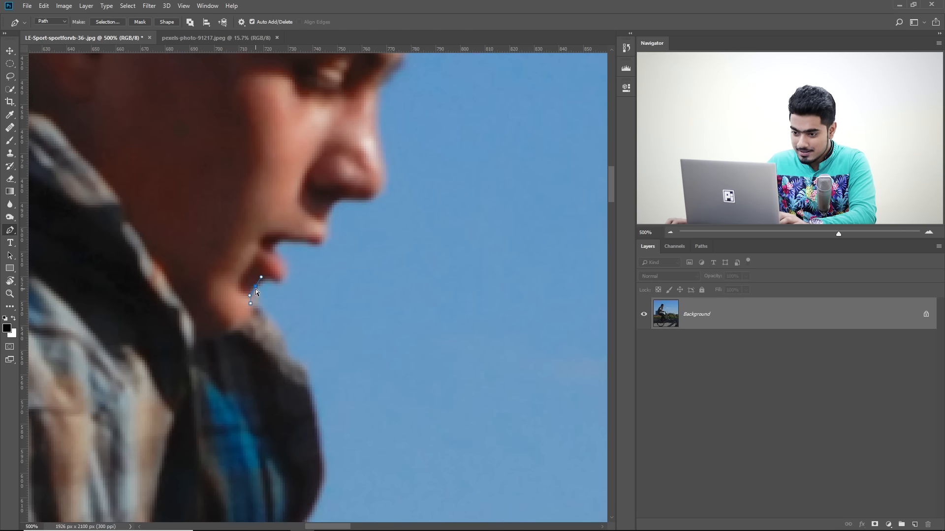
{"action": "left_click", "coordinate": [252, 286]}
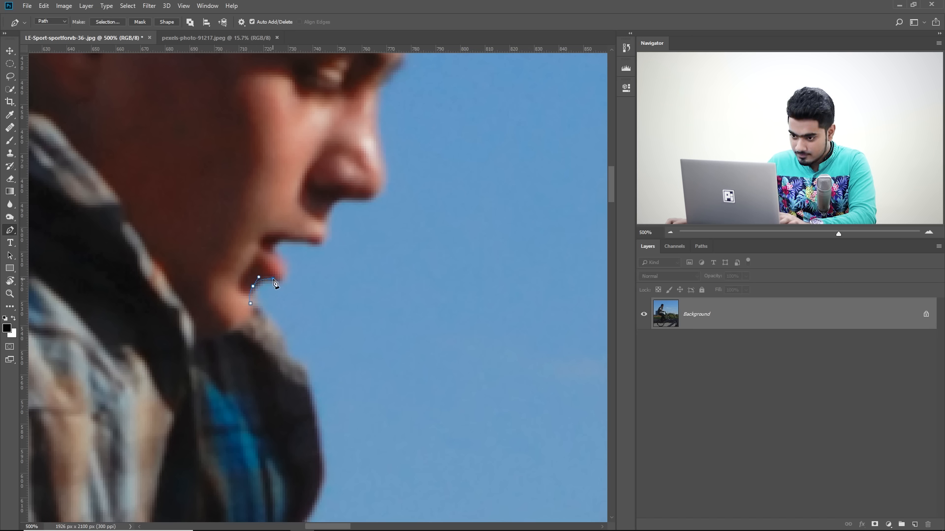
{"action": "left_click_drag", "start_coordinate": [282, 276], "coordinate": [281, 238]}
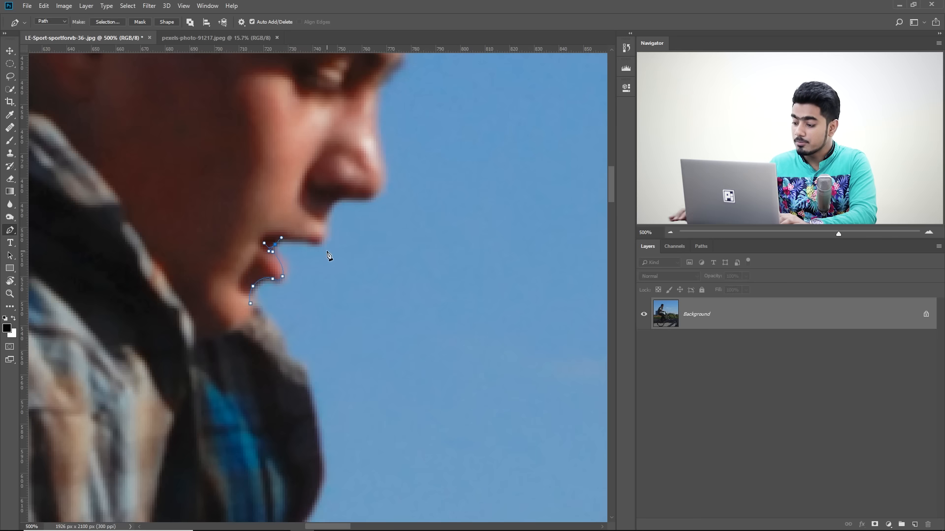
{"action": "key", "text": "ctrl+z"}
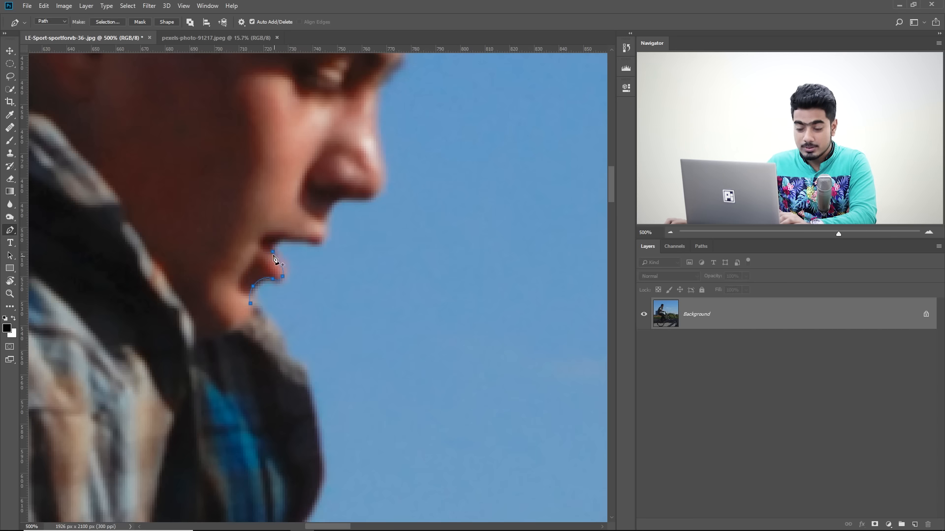
{"action": "left_click_drag", "start_coordinate": [272, 240], "coordinate": [277, 237]}
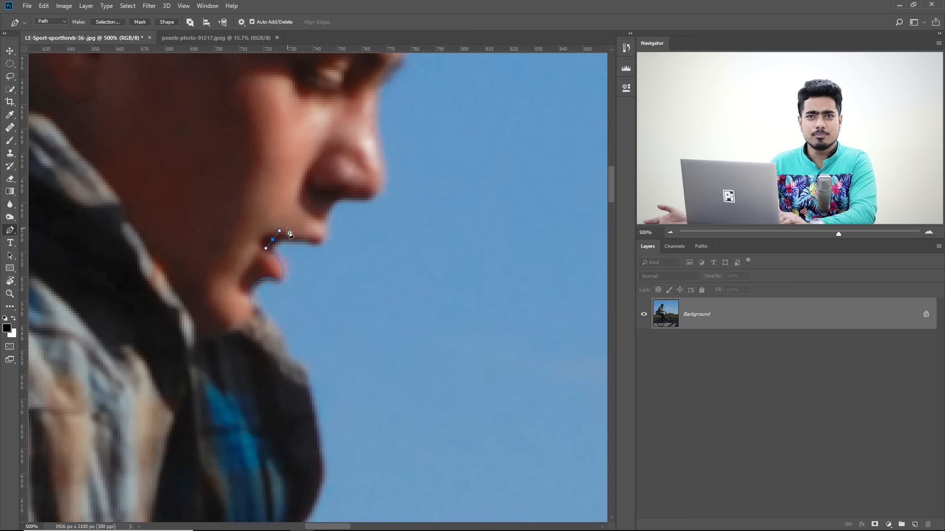
{"action": "left_click_drag", "start_coordinate": [418, 266], "coordinate": [439, 271]}
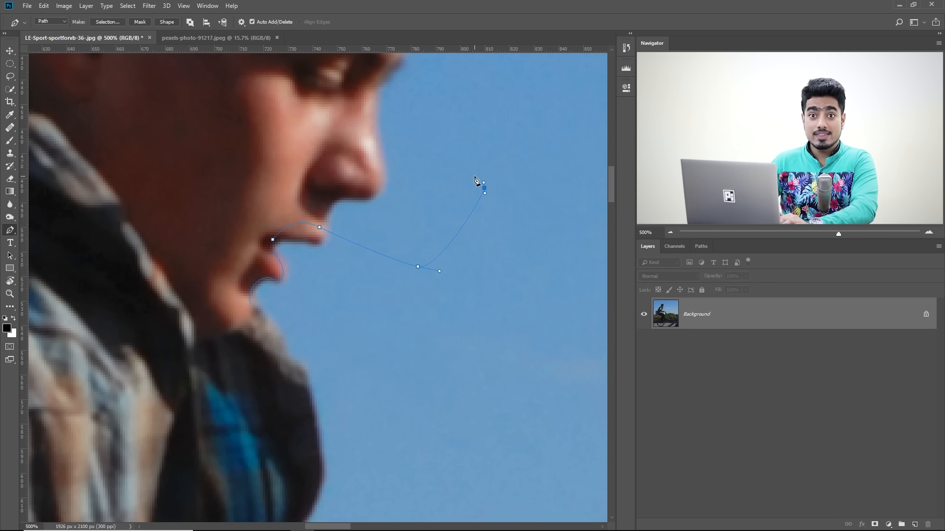
{"action": "key", "text": "ctrl+z"}
{"action": "key", "text": "ctrl+z"}
{"action": "key", "text": "ctrl+z"}
{"action": "key", "text": "ctrl+z"}
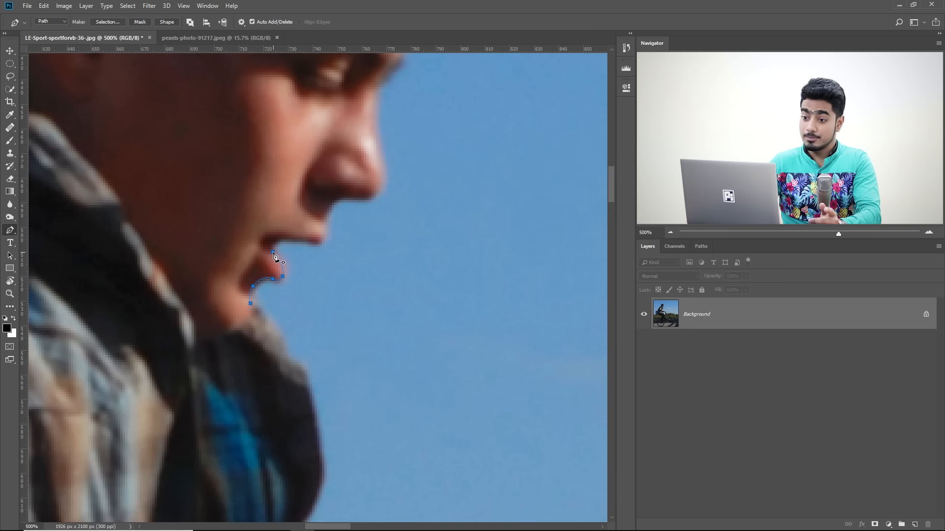
- Continue the path from the lower lip into the mouth corner and along the underside of the upper lip
{"action": "left_click_drag", "start_coordinate": [276, 257], "coordinate": [276, 248]}
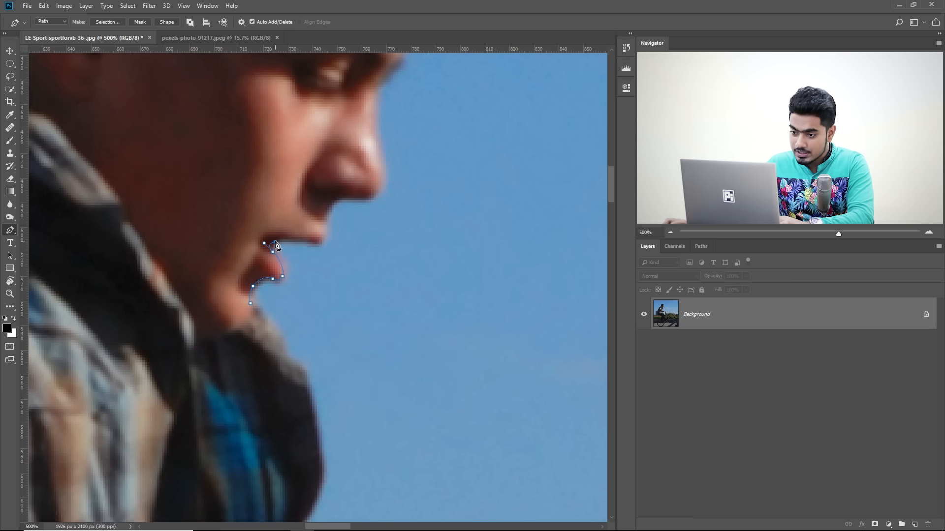
{"action": "left_click_drag", "start_coordinate": [323, 243], "coordinate": [351, 297]}
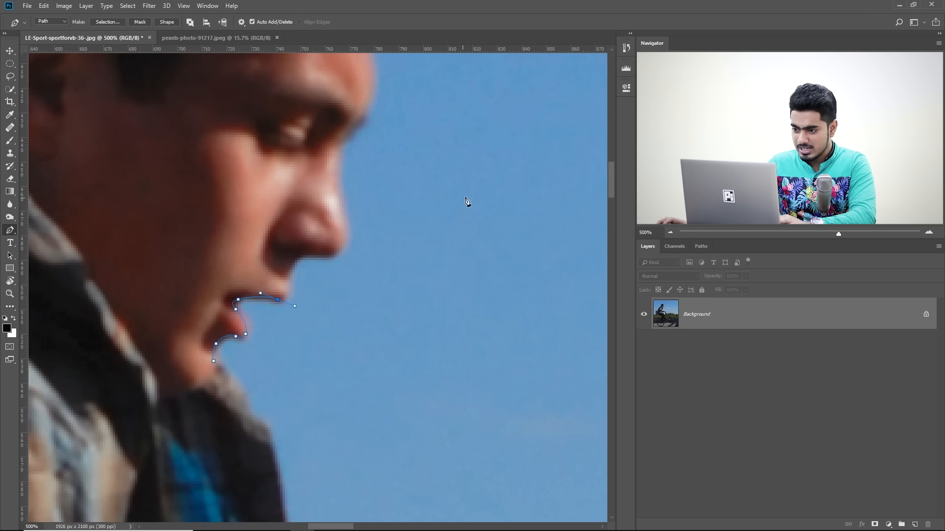
{"action": "left_click", "coordinate": [433, 287]}
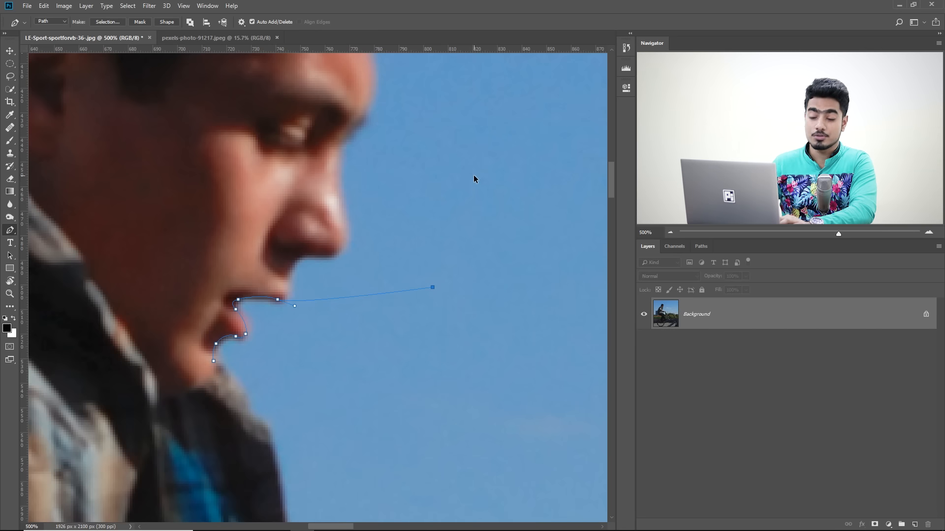
{"action": "key", "text": "ctrl+z"}
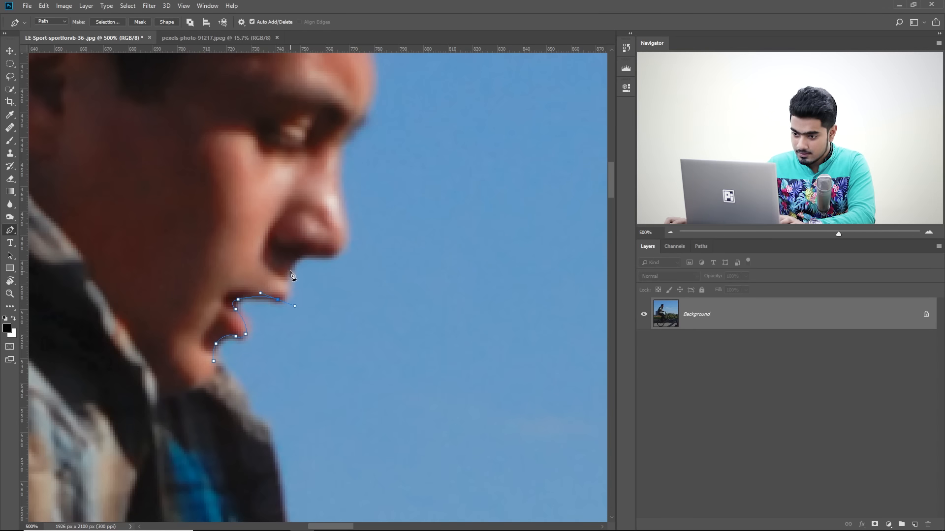
- Trace the path from the upper lip under the nose, around its tip and up the nose bridge
{"action": "left_click", "coordinate": [290, 264]}
{"action": "left_click", "coordinate": [299, 256]}
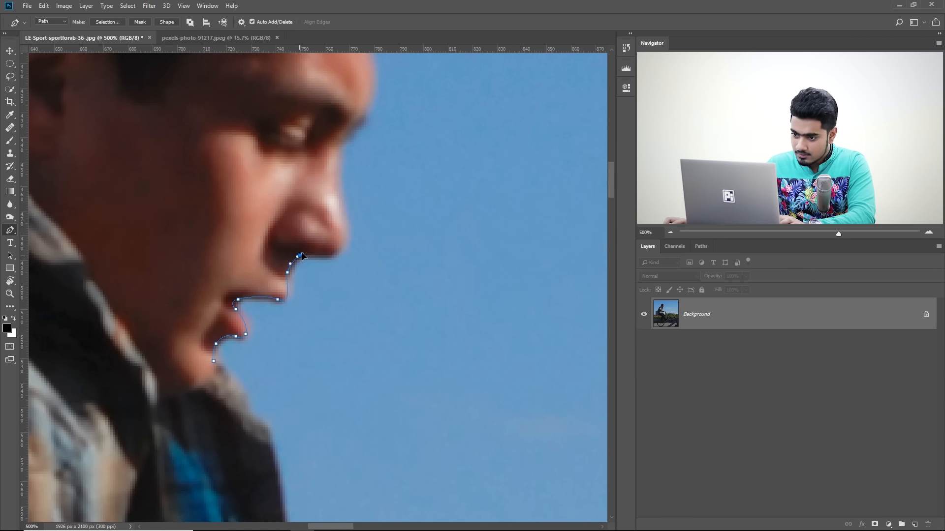
{"action": "left_click_drag", "start_coordinate": [352, 261], "coordinate": [321, 320]}
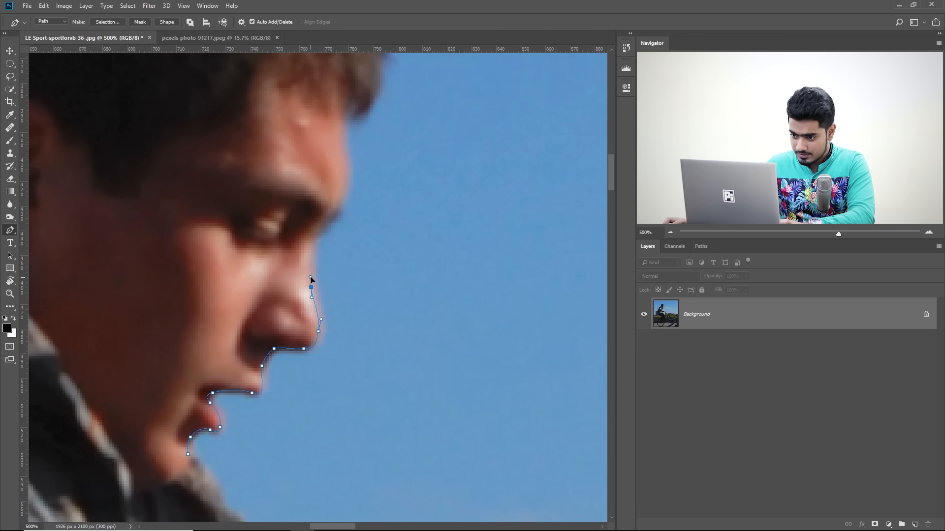
{"action": "mouse_move", "coordinate": [328, 274]}
{"action": "left_mouse_down"}
{"action": "mouse_move", "coordinate": [332, 314]}
{"action": "mouse_move", "coordinate": [317, 282]}
{"action": "left_mouse_up"}
{"action": "left_click_drag", "start_coordinate": [336, 248], "coordinate": [347, 278]}
{"action": "left_click_drag", "start_coordinate": [347, 231], "coordinate": [369, 357]}
- Examine the edges of the rider's head and clothing and of both bike wheels, including the gaps between the spokes
{"action": "left_click_drag", "start_coordinate": [271, 225], "coordinate": [436, 307]}
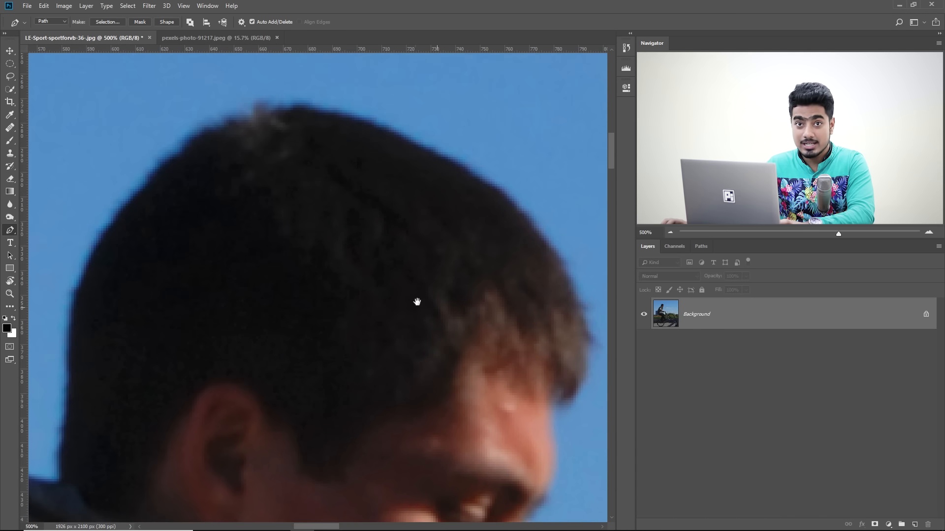
{"action": "left_click_drag", "start_coordinate": [364, 352], "coordinate": [418, 84]}
{"action": "left_click_drag", "start_coordinate": [361, 304], "coordinate": [379, 246]}
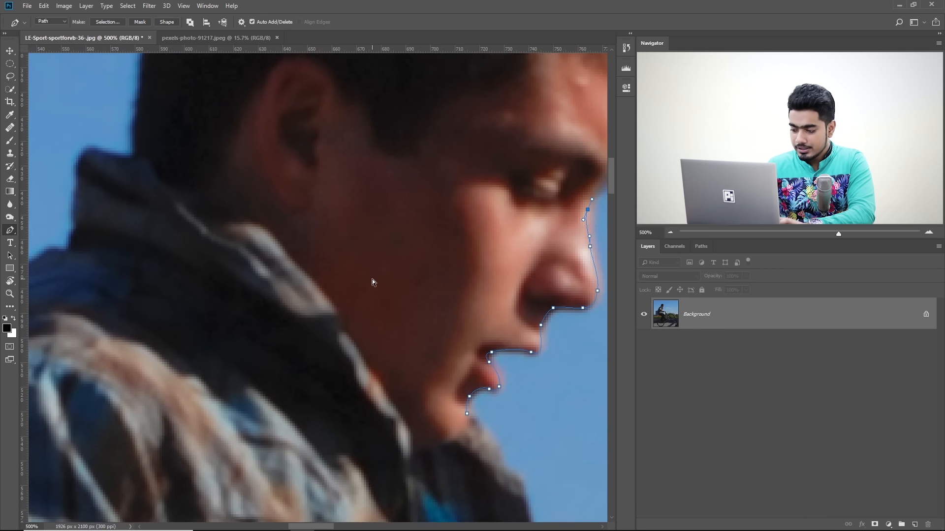
{"action": "key", "text": "ctrl+minus"}
{"action": "key", "text": "ctrl+minus"}
{"action": "key", "text": "ctrl+minus"}
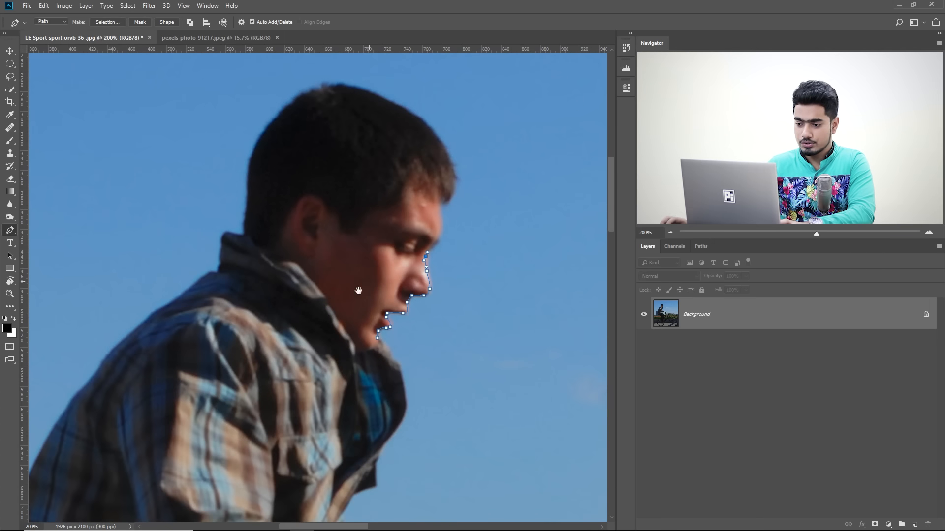
{"action": "left_click_drag", "start_coordinate": [278, 406], "coordinate": [250, 75]}
{"action": "left_click_drag", "start_coordinate": [326, 307], "coordinate": [259, 101]}
{"action": "left_click_drag", "start_coordinate": [328, 270], "coordinate": [319, 213]}
{"action": "left_click_drag", "start_coordinate": [225, 357], "coordinate": [285, 211]}
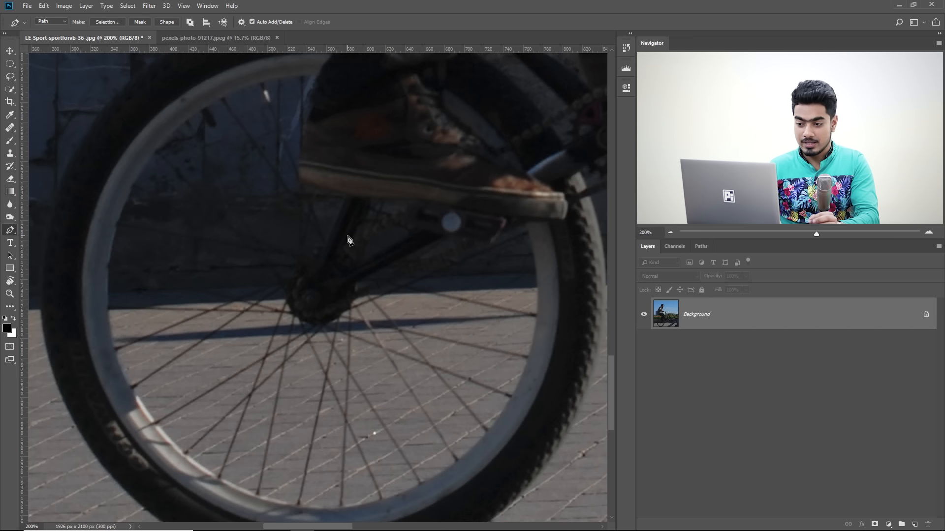
{"action": "left_click_drag", "start_coordinate": [461, 218], "coordinate": [149, 249]}
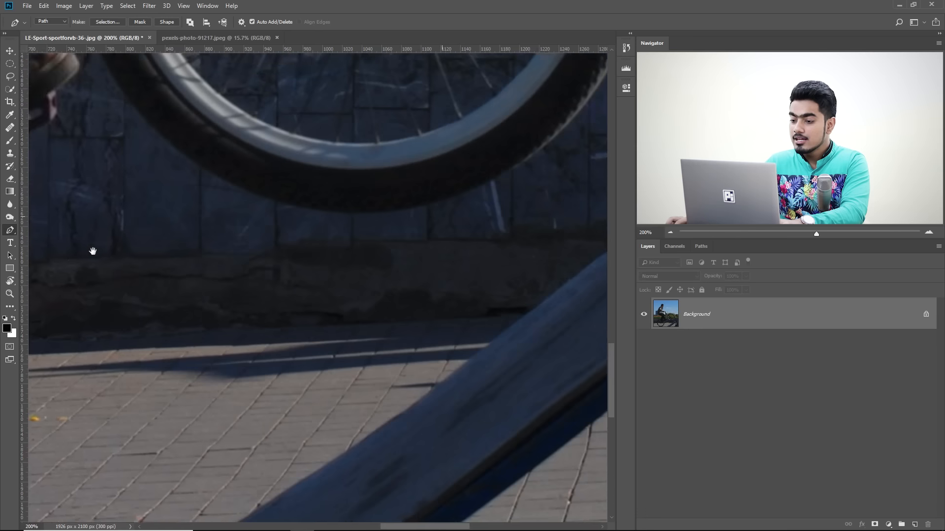
{"action": "left_click_drag", "start_coordinate": [354, 283], "coordinate": [398, 290]}
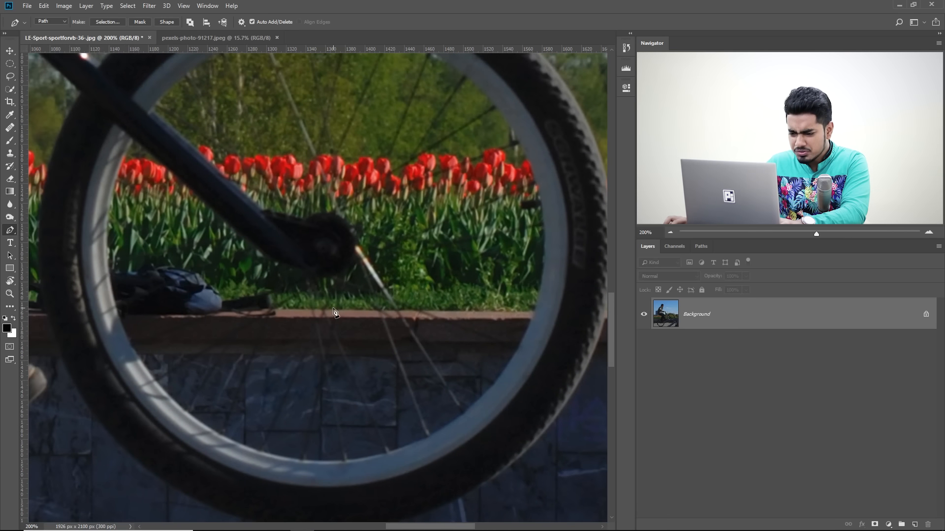
{"action": "scroll", "coordinate": [332, 295], "scroll_direction": "up", "scroll_amount": 5}
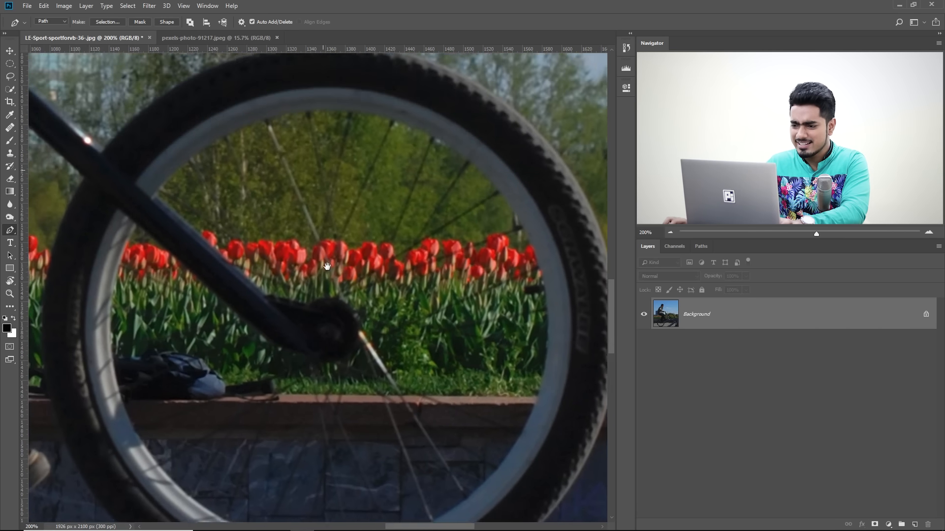
{"action": "scroll", "coordinate": [328, 276], "scroll_direction": "up", "scroll_amount": 1}
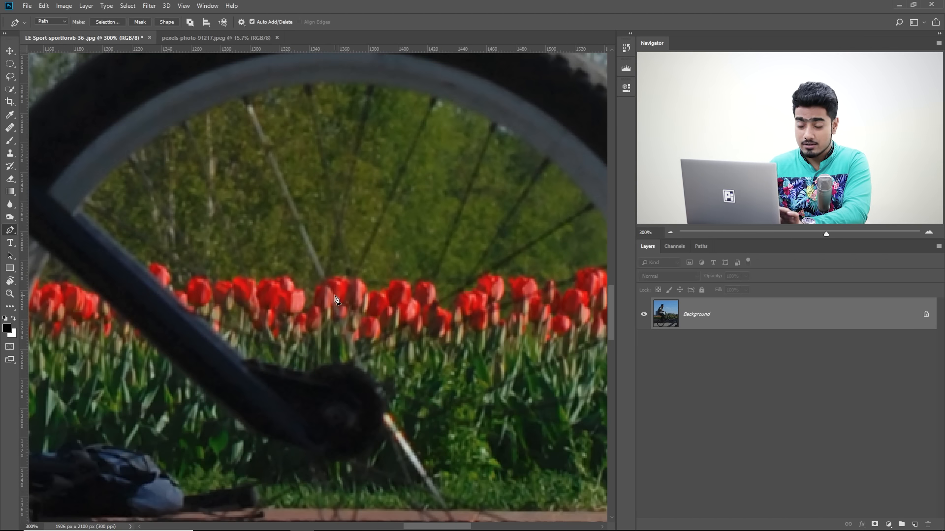
{"action": "scroll", "coordinate": [335, 298], "scroll_direction": "down", "scroll_amount": 4}
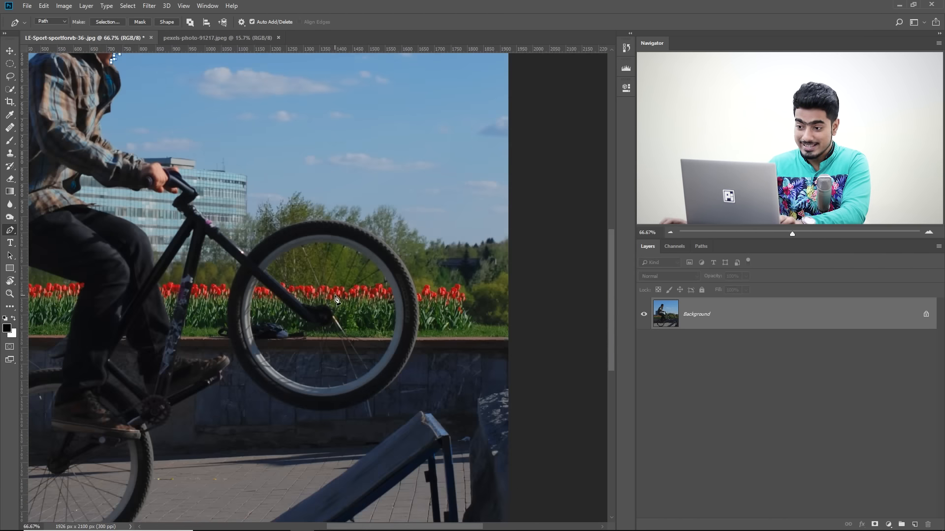
{"action": "left_click_drag", "start_coordinate": [197, 341], "coordinate": [262, 267]}
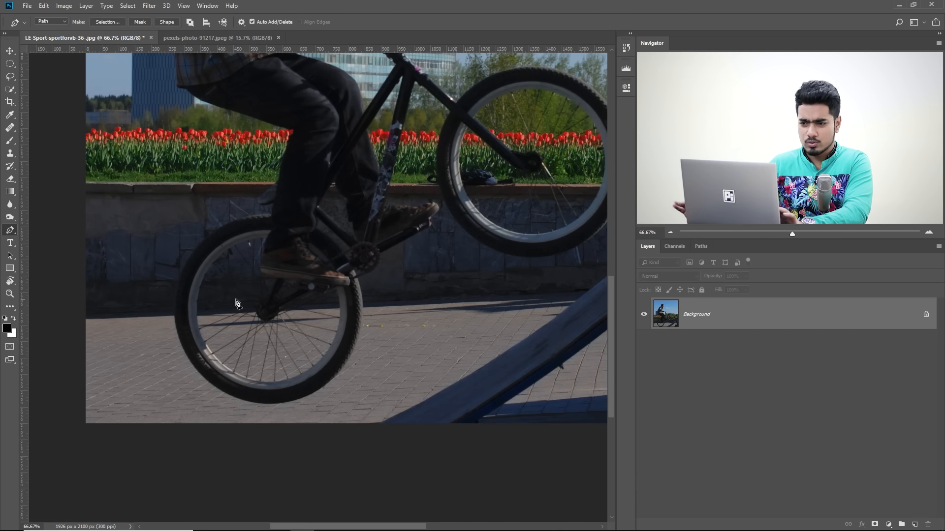
- Switch to the Brush tool and add a new empty layer above the Background for guide marks
{"action": "key", "text": "ctrl+plus"}
{"action": "left_click_drag", "start_coordinate": [264, 278], "coordinate": [298, 434]}
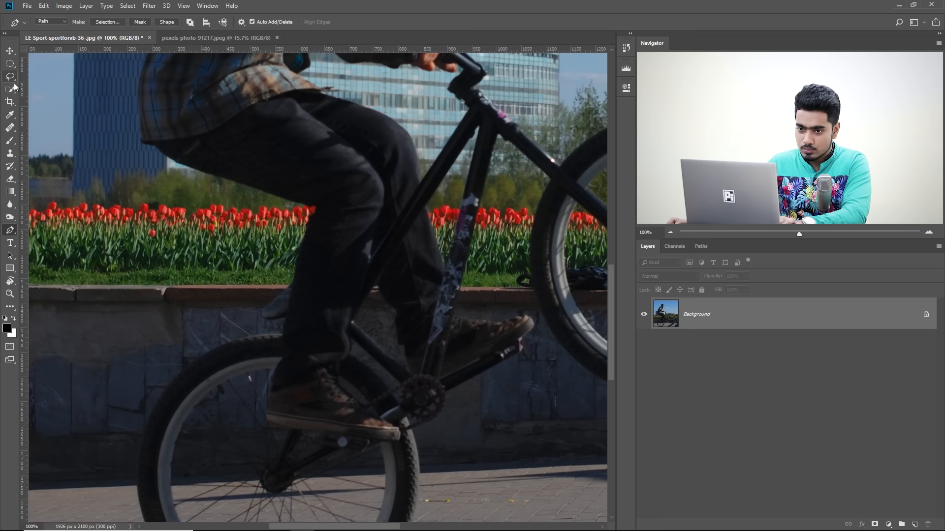
{"action": "left_click", "coordinate": [9, 140]}
{"action": "left_click", "coordinate": [914, 525]}
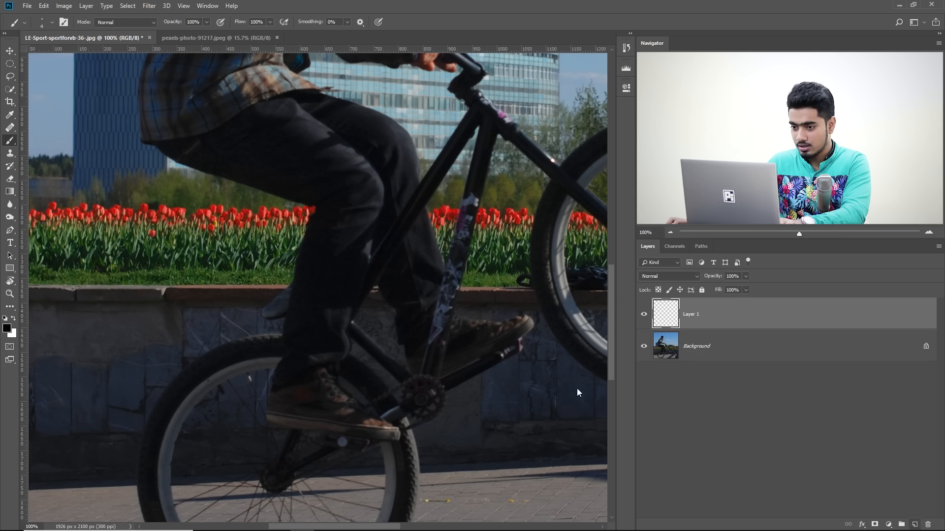
- Brush a black guide line along the rider's leg and cross marks on the background areas inside the rear wheel
{"action": "left_click_drag", "start_coordinate": [359, 284], "coordinate": [369, 456]}
{"action": "left_click_drag", "start_coordinate": [323, 205], "coordinate": [313, 359]}
{"action": "left_click_drag", "start_coordinate": [297, 199], "coordinate": [294, 200]}
{"action": "mouse_move", "coordinate": [358, 173]}
{"action": "left_mouse_down"}
{"action": "mouse_move", "coordinate": [382, 142]}
{"action": "mouse_move", "coordinate": [374, 98]}
{"action": "mouse_move", "coordinate": [339, 79]}
{"action": "mouse_move", "coordinate": [297, 87]}
{"action": "mouse_move", "coordinate": [274, 155]}
{"action": "mouse_move", "coordinate": [182, 246]}
{"action": "mouse_move", "coordinate": [135, 400]}
{"action": "left_mouse_up"}
{"action": "left_click_drag", "start_coordinate": [143, 371], "coordinate": [167, 129]}
{"action": "mouse_move", "coordinate": [161, 166]}
{"action": "left_mouse_down"}
{"action": "mouse_move", "coordinate": [182, 212]}
{"action": "mouse_move", "coordinate": [218, 236]}
{"action": "mouse_move", "coordinate": [327, 282]}
{"action": "mouse_move", "coordinate": [334, 324]}
{"action": "mouse_move", "coordinate": [322, 391]}
{"action": "mouse_move", "coordinate": [362, 160]}
{"action": "left_mouse_up"}
{"action": "mouse_move", "coordinate": [291, 237]}
{"action": "left_mouse_down"}
{"action": "mouse_move", "coordinate": [311, 264]}
{"action": "mouse_move", "coordinate": [294, 273]}
{"action": "left_mouse_up"}
{"action": "left_click_drag", "start_coordinate": [286, 330], "coordinate": [311, 353]}
{"action": "left_click_drag", "start_coordinate": [313, 344], "coordinate": [302, 361]}
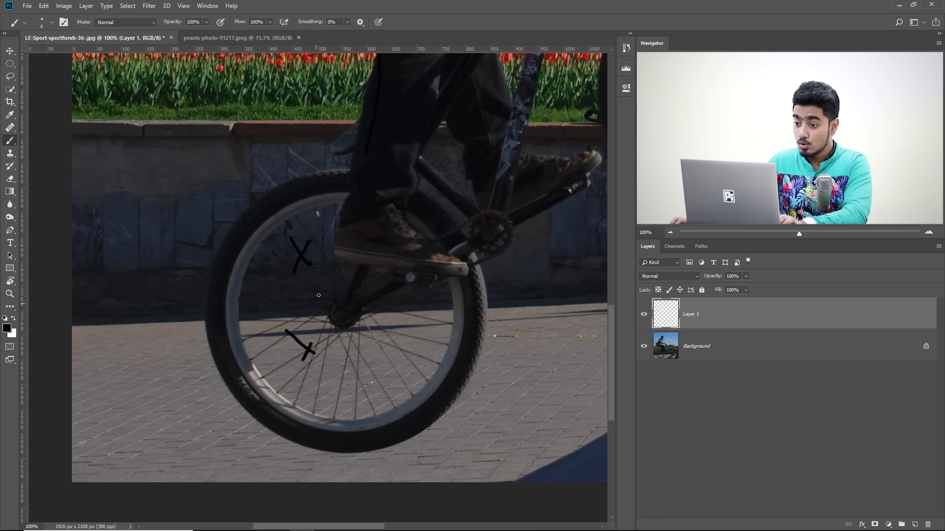
- Brush rough black guide outlines around the rider, the bike frame and the outer and inner edges of the wheels
{"action": "mouse_move", "coordinate": [357, 161]}
{"action": "left_mouse_down"}
{"action": "mouse_move", "coordinate": [279, 190]}
{"action": "mouse_move", "coordinate": [224, 301]}
{"action": "mouse_move", "coordinate": [360, 465]}
{"action": "mouse_move", "coordinate": [494, 309]}
{"action": "mouse_move", "coordinate": [227, 367]}
{"action": "mouse_move", "coordinate": [206, 386]}
{"action": "left_mouse_up"}
{"action": "mouse_move", "coordinate": [242, 393]}
{"action": "left_mouse_down"}
{"action": "mouse_move", "coordinate": [266, 362]}
{"action": "mouse_move", "coordinate": [446, 405]}
{"action": "mouse_move", "coordinate": [592, 191]}
{"action": "mouse_move", "coordinate": [401, 123]}
{"action": "mouse_move", "coordinate": [344, 151]}
{"action": "left_mouse_up"}
{"action": "mouse_move", "coordinate": [340, 133]}
{"action": "left_mouse_down"}
{"action": "mouse_move", "coordinate": [380, 327]}
{"action": "mouse_move", "coordinate": [239, 191]}
{"action": "mouse_move", "coordinate": [175, 68]}
{"action": "left_mouse_up"}
{"action": "mouse_move", "coordinate": [180, 157]}
{"action": "left_mouse_down"}
{"action": "mouse_move", "coordinate": [289, 407]}
{"action": "mouse_move", "coordinate": [304, 266]}
{"action": "left_mouse_up"}
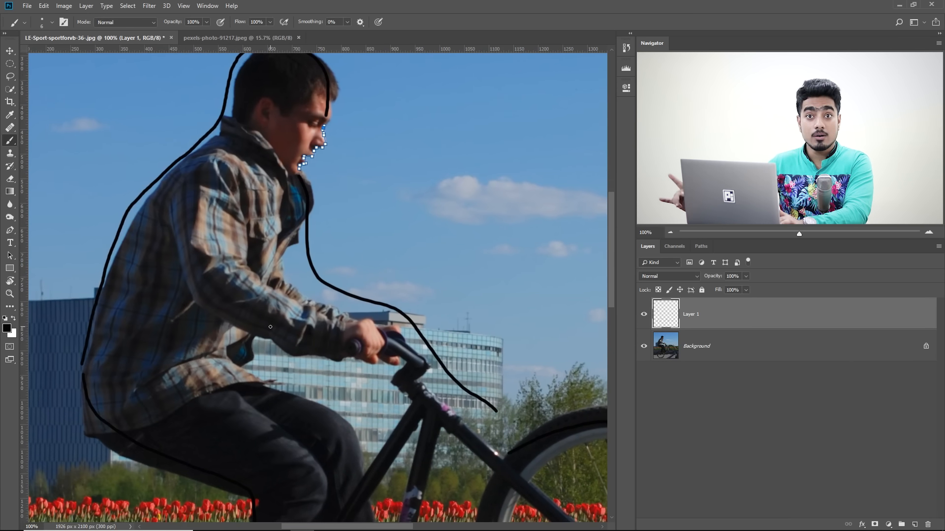
{"action": "left_click_drag", "start_coordinate": [389, 323], "coordinate": [403, 137]}
{"action": "mouse_move", "coordinate": [273, 153]}
{"action": "left_mouse_down"}
{"action": "mouse_move", "coordinate": [298, 192]}
{"action": "mouse_move", "coordinate": [381, 274]}
{"action": "mouse_move", "coordinate": [342, 164]}
{"action": "left_mouse_up"}
{"action": "mouse_move", "coordinate": [416, 286]}
{"action": "left_mouse_down"}
{"action": "mouse_move", "coordinate": [419, 274]}
{"action": "mouse_move", "coordinate": [485, 310]}
{"action": "left_mouse_up"}
{"action": "left_click_drag", "start_coordinate": [370, 411], "coordinate": [489, 143]}
{"action": "mouse_move", "coordinate": [310, 239]}
{"action": "left_mouse_down"}
{"action": "mouse_move", "coordinate": [280, 385]}
{"action": "mouse_move", "coordinate": [394, 426]}
{"action": "mouse_move", "coordinate": [451, 362]}
{"action": "mouse_move", "coordinate": [436, 267]}
{"action": "left_mouse_up"}
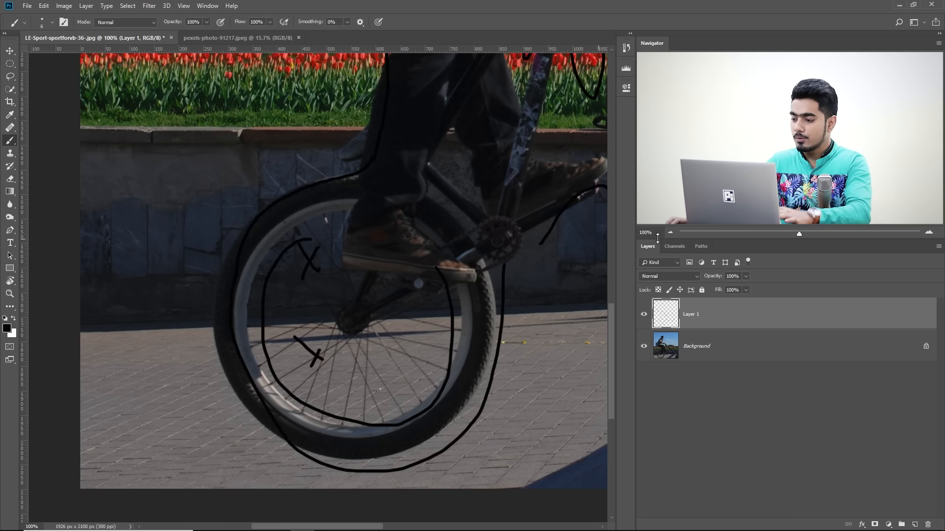
- Delete the layer holding the brushed guide marks
{"action": "left_click_drag", "start_coordinate": [829, 307], "coordinate": [919, 463]}
{"action": "left_click_drag", "start_coordinate": [930, 518], "coordinate": [930, 518]}
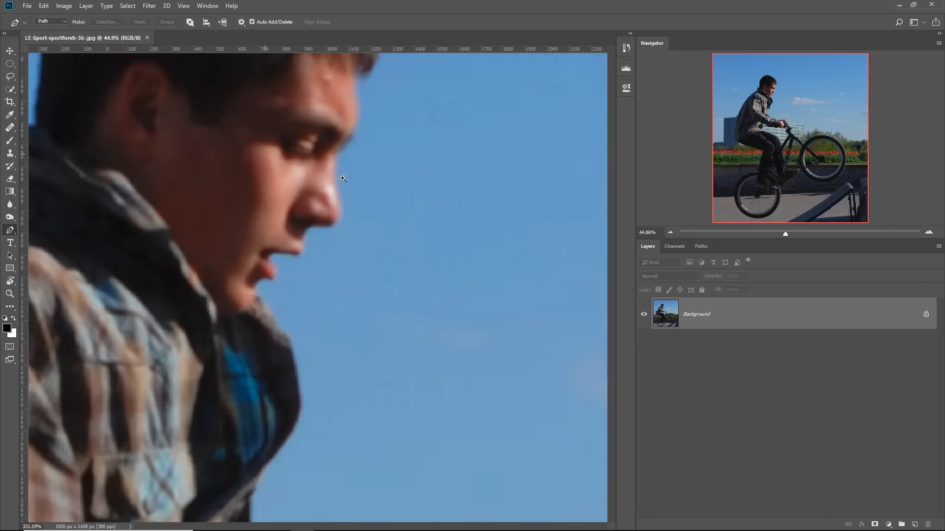
- Start a Pen tool path at the rider's chin and trace the face profile with closely spaced anchor points
{"action": "left_click", "coordinate": [250, 337]}
{"action": "left_click_drag", "start_coordinate": [268, 320], "coordinate": [330, 296]}
{"action": "left_click", "coordinate": [275, 306]}
{"action": "left_click", "coordinate": [314, 333]}
{"action": "left_click", "coordinate": [358, 313]}
{"action": "left_click", "coordinate": [325, 306]}
{"action": "left_click", "coordinate": [328, 334], "text": "alt"}
{"action": "left_click", "coordinate": [332, 301]}
- Continue the path with curves over the rider's hair and down the back of the head to the collar
{"action": "left_click_drag", "start_coordinate": [345, 236], "coordinate": [339, 339]}
{"action": "left_click_drag", "start_coordinate": [319, 276], "coordinate": [256, 180]}
{"action": "left_click_drag", "start_coordinate": [295, 221], "coordinate": [317, 314]}
{"action": "left_click_drag", "start_coordinate": [292, 280], "coordinate": [241, 288]}
{"action": "left_click_drag", "start_coordinate": [138, 399], "coordinate": [334, 260]}
{"action": "left_click_drag", "start_coordinate": [338, 253], "coordinate": [311, 294]}
{"action": "left_click", "coordinate": [313, 439]}
- Trace the back of the jacket collar down to where it meets the shoulder
{"action": "left_click_drag", "start_coordinate": [311, 442], "coordinate": [346, 392]}
{"action": "left_click", "coordinate": [310, 387]}
{"action": "left_click", "coordinate": [298, 411]}
{"action": "left_click", "coordinate": [296, 433]}
{"action": "left_click", "coordinate": [292, 448]}
{"action": "left_click", "coordinate": [276, 447]}
{"action": "left_click_drag", "start_coordinate": [246, 470], "coordinate": [320, 387]}
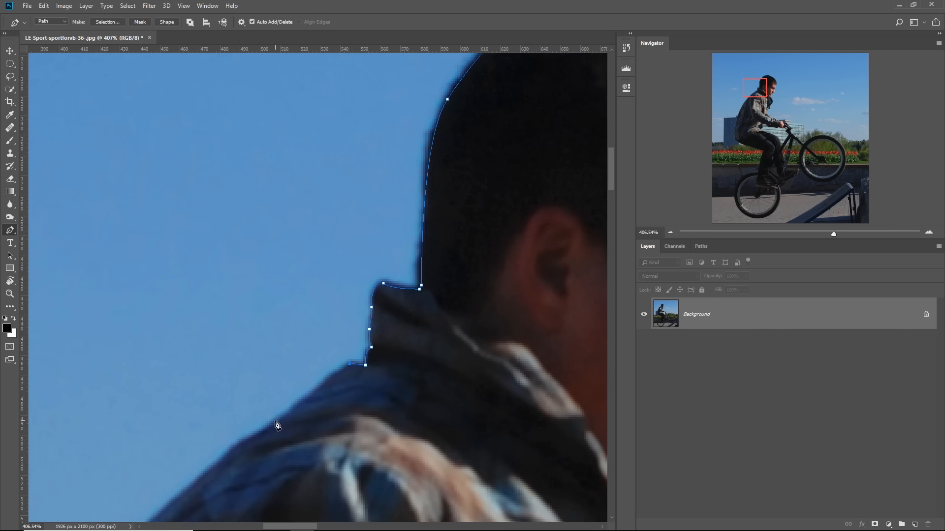
- Continue the path with curved segments along the shoulder and the upper back of the jacket
{"action": "left_click_drag", "start_coordinate": [236, 460], "coordinate": [381, 325]}
{"action": "left_click_drag", "start_coordinate": [354, 336], "coordinate": [246, 455]}
{"action": "left_click", "coordinate": [380, 313]}
{"action": "left_click", "coordinate": [347, 320]}
{"action": "left_click_drag", "start_coordinate": [334, 357], "coordinate": [291, 412]}
{"action": "left_click", "coordinate": [359, 318]}
{"action": "left_click_drag", "start_coordinate": [348, 336], "coordinate": [420, 222]}
- Trace the lower back of the jacket down and around its hem corner
{"action": "left_click_drag", "start_coordinate": [370, 336], "coordinate": [367, 345]}
{"action": "left_click_drag", "start_coordinate": [339, 394], "coordinate": [412, 114]}
{"action": "left_click_drag", "start_coordinate": [379, 310], "coordinate": [371, 360]}
{"action": "left_click_drag", "start_coordinate": [345, 443], "coordinate": [389, 133]}
{"action": "left_click_drag", "start_coordinate": [388, 398], "coordinate": [479, 428]}
{"action": "left_click_drag", "start_coordinate": [478, 429], "coordinate": [406, 362]}
{"action": "left_click", "coordinate": [370, 358], "text": "alt"}
{"action": "left_click_drag", "start_coordinate": [433, 413], "coordinate": [361, 363]}
- Extend the path along the underside of the rider's thigh to the back of the knee
{"action": "left_click_drag", "start_coordinate": [377, 368], "coordinate": [219, 279]}
{"action": "left_click_drag", "start_coordinate": [333, 323], "coordinate": [391, 342]}
{"action": "left_click_drag", "start_coordinate": [390, 341], "coordinate": [270, 320]}
{"action": "left_click_drag", "start_coordinate": [532, 418], "coordinate": [248, 285]}
{"action": "left_click_drag", "start_coordinate": [368, 302], "coordinate": [417, 315]}
- Turn the path at the knee and trace the back of the lower leg down to the saddle
{"action": "left_click_drag", "start_coordinate": [418, 316], "coordinate": [415, 205]}
{"action": "left_click", "coordinate": [394, 255], "text": "alt"}
{"action": "left_click_drag", "start_coordinate": [382, 294], "coordinate": [371, 345]}
{"action": "left_click_drag", "start_coordinate": [371, 345], "coordinate": [381, 278]}
{"action": "left_click_drag", "start_coordinate": [361, 338], "coordinate": [350, 364]}
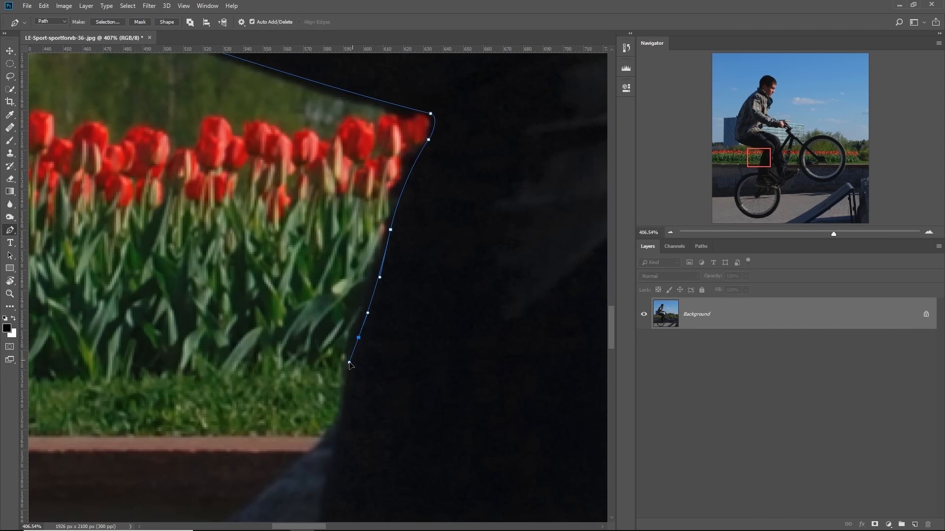
{"action": "left_click_drag", "start_coordinate": [343, 413], "coordinate": [343, 228]}
{"action": "left_click", "coordinate": [345, 224]}
- Trace around the tip of the saddle behind the leg and continue down to the rear tire
{"action": "key", "text": "ctrl+plus"}
{"action": "left_click_drag", "start_coordinate": [201, 356], "coordinate": [163, 373]}
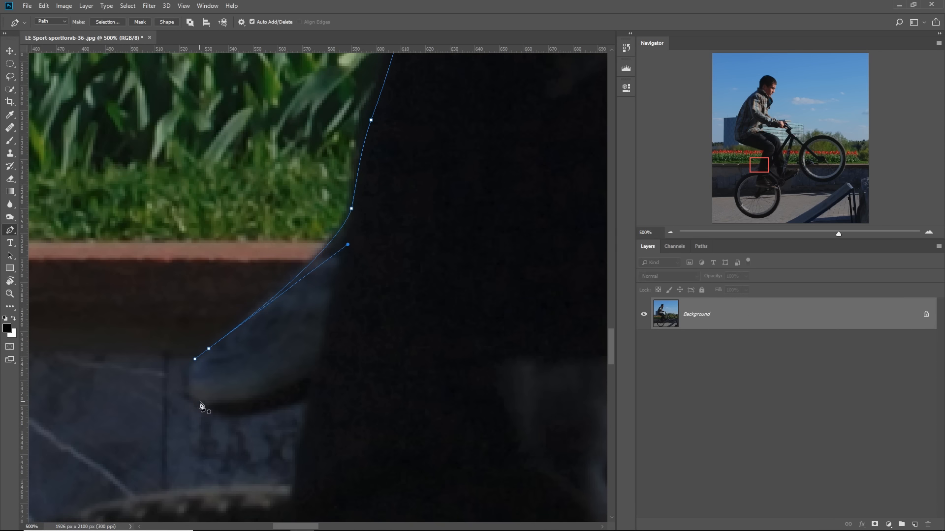
{"action": "left_click", "coordinate": [307, 395]}
{"action": "left_click_drag", "start_coordinate": [298, 487], "coordinate": [306, 429]}
- Trace the upper outer edge of the rear tire with long curved segments
{"action": "left_click_drag", "start_coordinate": [305, 430], "coordinate": [511, 271]}
{"action": "left_click_drag", "start_coordinate": [236, 318], "coordinate": [401, 127]}
{"action": "left_click_drag", "start_coordinate": [190, 342], "coordinate": [130, 449]}
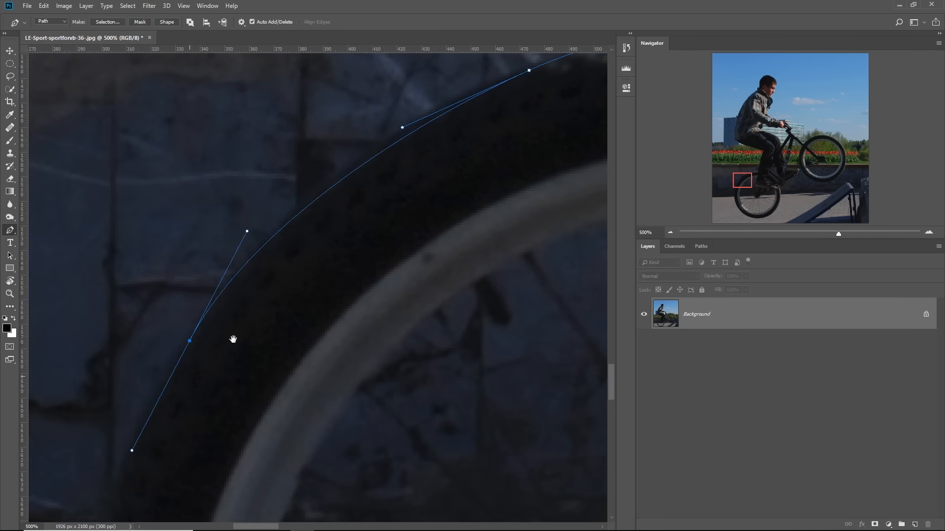
{"action": "left_click_drag", "start_coordinate": [246, 232], "coordinate": [345, 150]}
{"action": "scroll", "coordinate": [381, 254], "scroll_direction": "down", "scroll_amount": 4}
{"action": "scroll", "coordinate": [356, 361], "scroll_direction": "up", "scroll_amount": 1}
{"action": "left_click_drag", "start_coordinate": [285, 235], "coordinate": [243, 373]}
{"action": "left_click_drag", "start_coordinate": [298, 297], "coordinate": [256, 197]}
{"action": "left_click_drag", "start_coordinate": [353, 435], "coordinate": [310, 297]}
- Carry the curve down the back of the rear tire to its bottom and adjust the handles to fit the edge
{"action": "scroll", "coordinate": [310, 298], "scroll_direction": "up", "scroll_amount": 2}
{"action": "left_click_drag", "start_coordinate": [315, 118], "coordinate": [328, 492]}
{"action": "left_click_drag", "start_coordinate": [437, 269], "coordinate": [227, 55]}
{"action": "scroll", "coordinate": [331, 366], "scroll_direction": "down", "scroll_amount": 2}
{"action": "left_click_drag", "start_coordinate": [391, 449], "coordinate": [491, 443]}
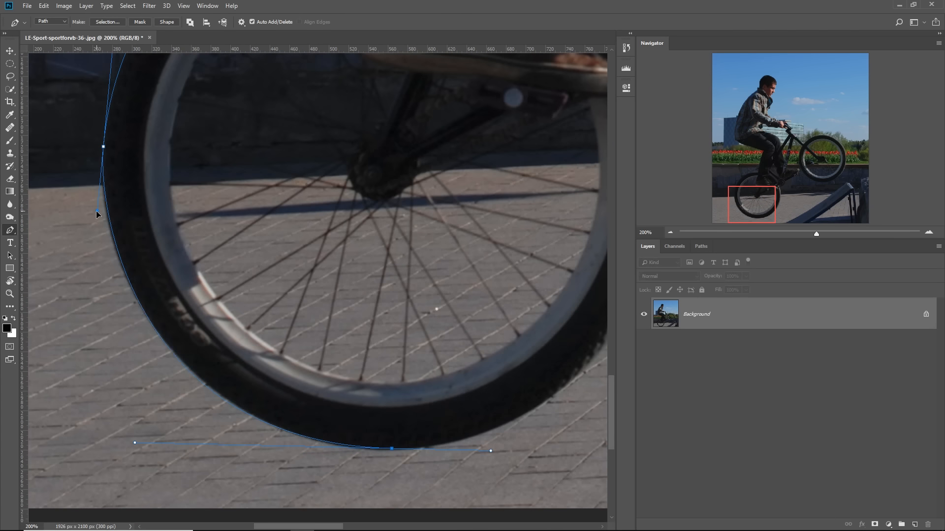
{"action": "left_click_drag", "start_coordinate": [94, 228], "coordinate": [92, 231]}
{"action": "left_click_drag", "start_coordinate": [207, 147], "coordinate": [196, 404]}
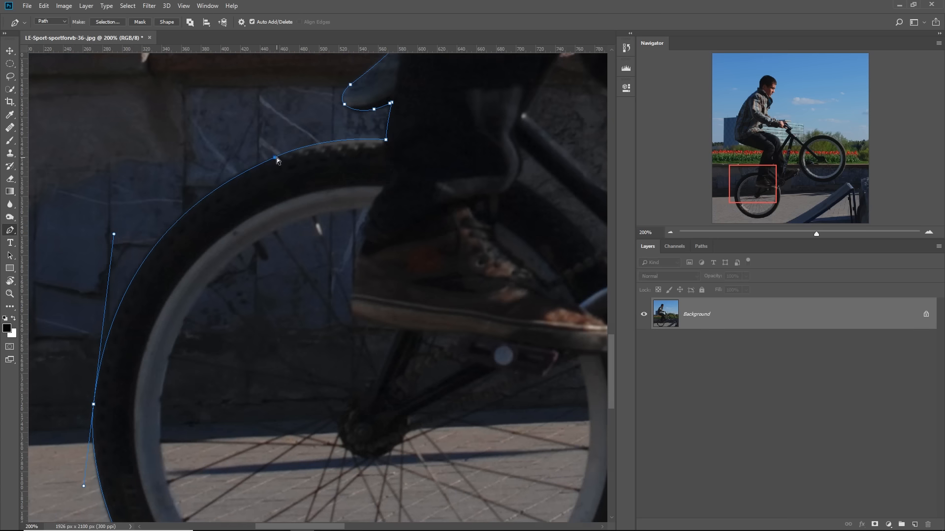
- Trace the front edge of the rear tire upward, then follow the chain and the lower edge of the chainring
{"action": "left_click_drag", "start_coordinate": [532, 443], "coordinate": [272, 229]}
{"action": "scroll", "coordinate": [397, 244], "scroll_direction": "up", "scroll_amount": 3}
{"action": "scroll", "coordinate": [396, 240], "scroll_direction": "up", "scroll_amount": 1}
{"action": "left_click_drag", "start_coordinate": [370, 232], "coordinate": [339, 133]}
{"action": "left_click", "coordinate": [370, 232], "text": "alt"}
{"action": "scroll", "coordinate": [434, 214], "scroll_direction": "up", "scroll_amount": 1}
{"action": "left_click_drag", "start_coordinate": [433, 214], "coordinate": [357, 363]}
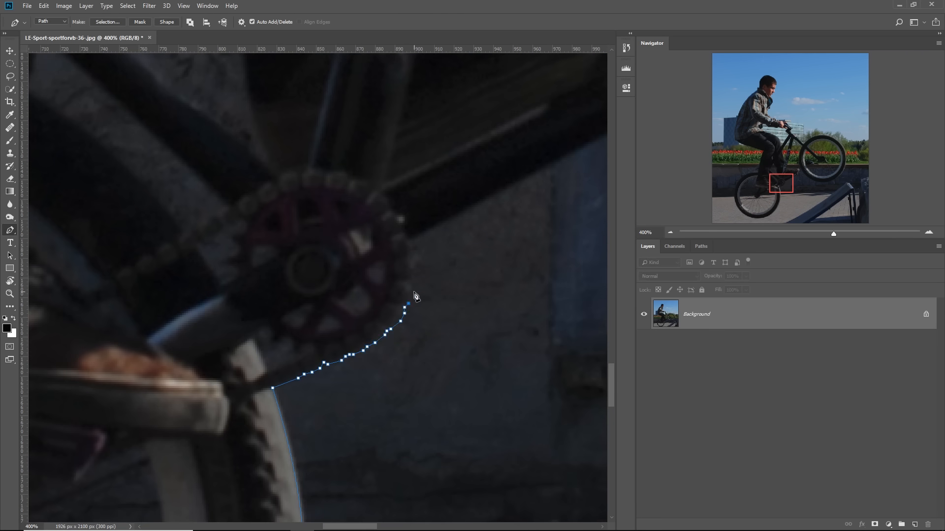
- Continue the path from the chainring along the underside of the crank arm and around the front pedal
{"action": "left_click", "coordinate": [413, 241]}
{"action": "left_click_drag", "start_coordinate": [566, 121], "coordinate": [299, 277]}
{"action": "left_click", "coordinate": [435, 238]}
{"action": "left_click_drag", "start_coordinate": [451, 236], "coordinate": [399, 435]}
{"action": "left_click", "coordinate": [397, 422]}
{"action": "left_click", "coordinate": [397, 377]}
- Trace the toe and upper edge of the front shoe back to the bike's down tube
{"action": "left_click", "coordinate": [441, 336]}
{"action": "left_click_drag", "start_coordinate": [445, 322], "coordinate": [443, 317]}
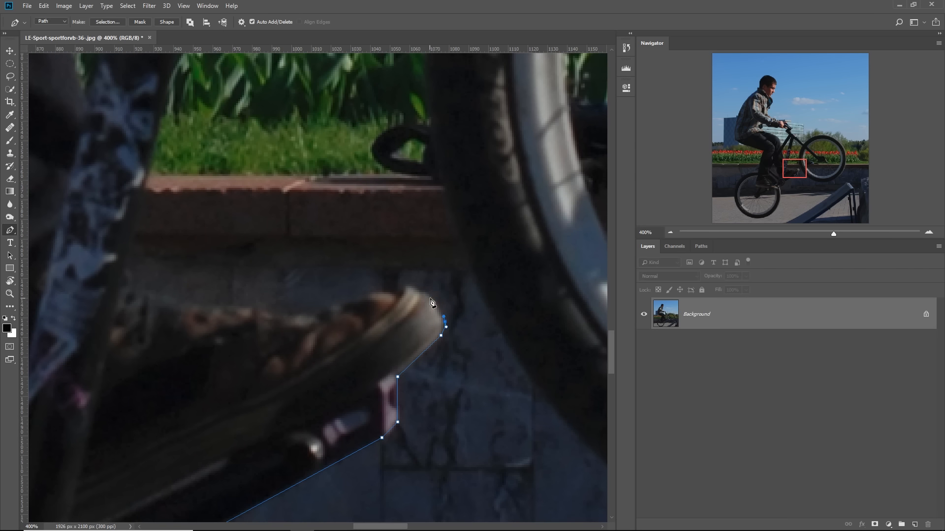
{"action": "left_click", "coordinate": [408, 286]}
{"action": "left_click", "coordinate": [404, 291]}
{"action": "left_click", "coordinate": [396, 294]}
{"action": "left_click_drag", "start_coordinate": [360, 299], "coordinate": [346, 307]}
{"action": "left_click_drag", "start_coordinate": [343, 306], "coordinate": [331, 308]}
{"action": "left_click", "coordinate": [343, 306], "text": "alt"}
{"action": "left_click_drag", "start_coordinate": [334, 311], "coordinate": [428, 312]}
{"action": "left_click_drag", "start_coordinate": [411, 316], "coordinate": [399, 327]}
- Trace the front of the down tube, the notch below the head tube and the fork's underside to the front tire
{"action": "scroll", "coordinate": [282, 313], "scroll_direction": "up", "scroll_amount": 10}
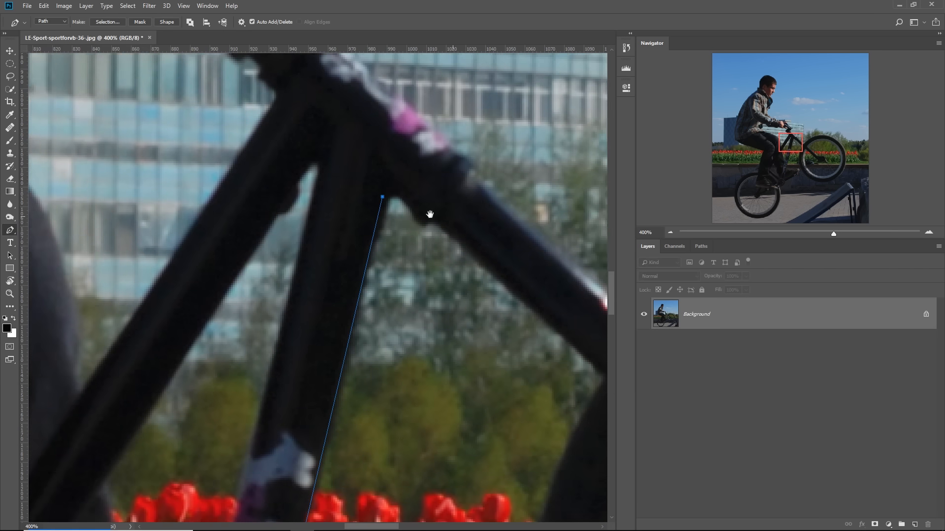
{"action": "left_click", "coordinate": [371, 238]}
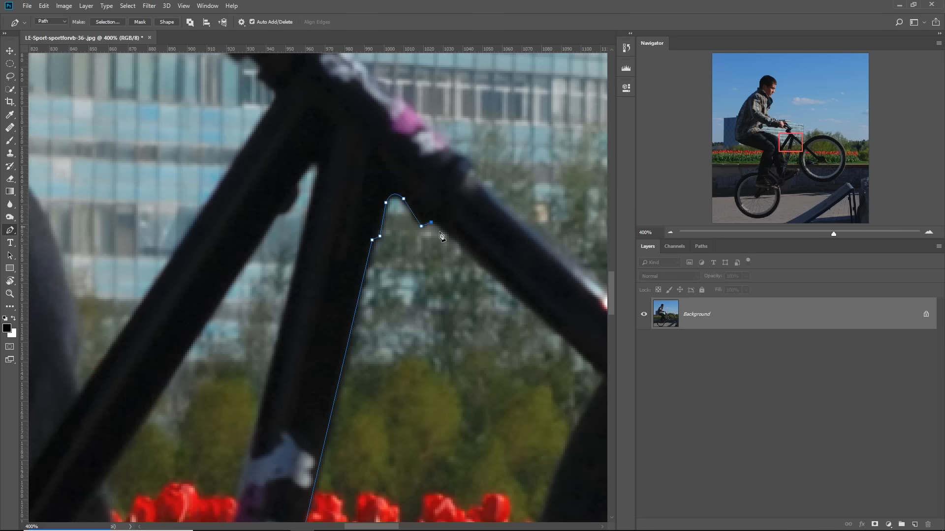
{"action": "left_click", "coordinate": [433, 225]}
{"action": "left_click_drag", "start_coordinate": [605, 383], "coordinate": [346, 238]}
{"action": "left_click", "coordinate": [344, 235]}
- Trace the rear and lower outer edge of the front tire with curved segments
{"action": "left_click_drag", "start_coordinate": [315, 394], "coordinate": [338, 249]}
{"action": "left_click_drag", "start_coordinate": [284, 334], "coordinate": [289, 190]}
{"action": "left_click_drag", "start_coordinate": [348, 405], "coordinate": [413, 498]}
{"action": "left_click_drag", "start_coordinate": [353, 351], "coordinate": [54, 75]}
{"action": "left_click_drag", "start_coordinate": [453, 401], "coordinate": [541, 412]}
{"action": "left_click_drag", "start_coordinate": [492, 384], "coordinate": [81, 413]}
{"action": "left_click_drag", "start_coordinate": [458, 336], "coordinate": [242, 498]}
- Continue the curves up the far side and over the top of the front tire toward the fork
{"action": "left_click_drag", "start_coordinate": [454, 217], "coordinate": [394, 502]}
{"action": "left_click_drag", "start_coordinate": [410, 173], "coordinate": [565, 501]}
{"action": "left_click_drag", "start_coordinate": [247, 184], "coordinate": [166, 155]}
{"action": "left_click_drag", "start_coordinate": [328, 213], "coordinate": [421, 246]}
{"action": "left_click_drag", "start_coordinate": [128, 147], "coordinate": [498, 202]}
{"action": "left_click_drag", "start_coordinate": [171, 232], "coordinate": [91, 270]}
{"action": "left_click_drag", "start_coordinate": [247, 201], "coordinate": [340, 159]}
{"action": "left_click_drag", "start_coordinate": [163, 374], "coordinate": [442, 315]}
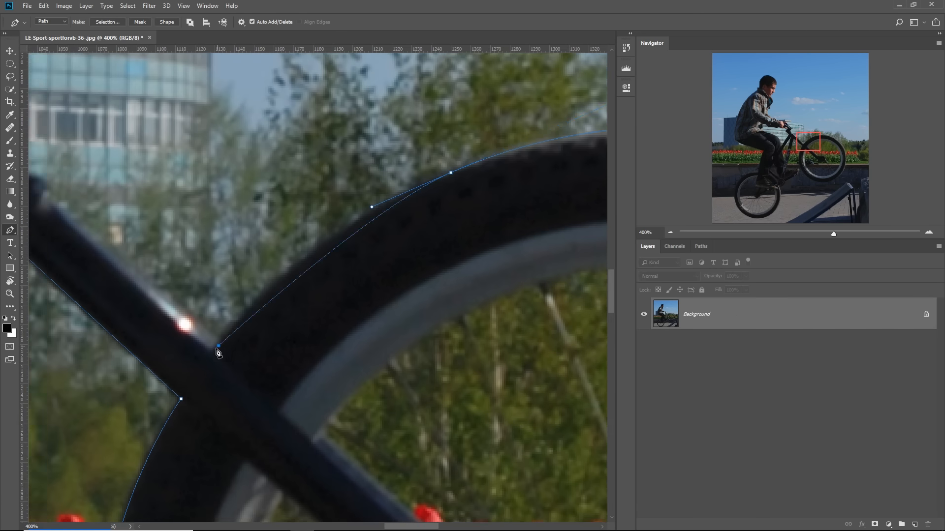
- Close off the front tire at the fork and trace the fork's upper edge, the head tube and the stem
{"action": "left_click", "coordinate": [220, 352]}
{"action": "left_click_drag", "start_coordinate": [222, 295], "coordinate": [367, 367]}
{"action": "left_click", "coordinate": [207, 284]}
{"action": "left_click", "coordinate": [326, 371]}
{"action": "left_click_drag", "start_coordinate": [237, 246], "coordinate": [376, 394]}
{"action": "left_click", "coordinate": [331, 383]}
{"action": "left_click", "coordinate": [343, 354]}
{"action": "left_click_drag", "start_coordinate": [354, 315], "coordinate": [483, 403]}
{"action": "left_click", "coordinate": [497, 412]}
- Trace the handlebar and the contour of the rider's hand gripping it up to the sleeve cuff
{"action": "left_click_drag", "start_coordinate": [393, 295], "coordinate": [447, 375]}
{"action": "left_click_drag", "start_coordinate": [433, 362], "coordinate": [381, 352]}
{"action": "left_click", "coordinate": [380, 344], "text": "alt"}
{"action": "left_click", "coordinate": [363, 353]}
{"action": "left_click_drag", "start_coordinate": [331, 318], "coordinate": [322, 316]}
{"action": "left_click_drag", "start_coordinate": [305, 319], "coordinate": [316, 332]}
{"action": "left_click_drag", "start_coordinate": [300, 340], "coordinate": [281, 347]}
{"action": "left_click", "coordinate": [299, 339], "text": "alt"}
{"action": "left_click_drag", "start_coordinate": [225, 288], "coordinate": [214, 281]}
{"action": "left_click", "coordinate": [203, 283]}
{"action": "left_click", "coordinate": [196, 277]}
- Continue the path along the upper edge of the jacket sleeve toward the chest
{"action": "left_click_drag", "start_coordinate": [148, 270], "coordinate": [264, 344]}
{"action": "left_click", "coordinate": [259, 338]}
{"action": "left_click_drag", "start_coordinate": [236, 276], "coordinate": [356, 320]}
{"action": "left_click", "coordinate": [346, 277]}
{"action": "left_click", "coordinate": [368, 238]}
{"action": "left_click_drag", "start_coordinate": [418, 187], "coordinate": [416, 270]}
- Trace the jacket's front flap and collar, and close the outer path at its starting point by the chin
{"action": "left_click_drag", "start_coordinate": [414, 305], "coordinate": [433, 301]}
{"action": "left_click", "coordinate": [413, 255]}
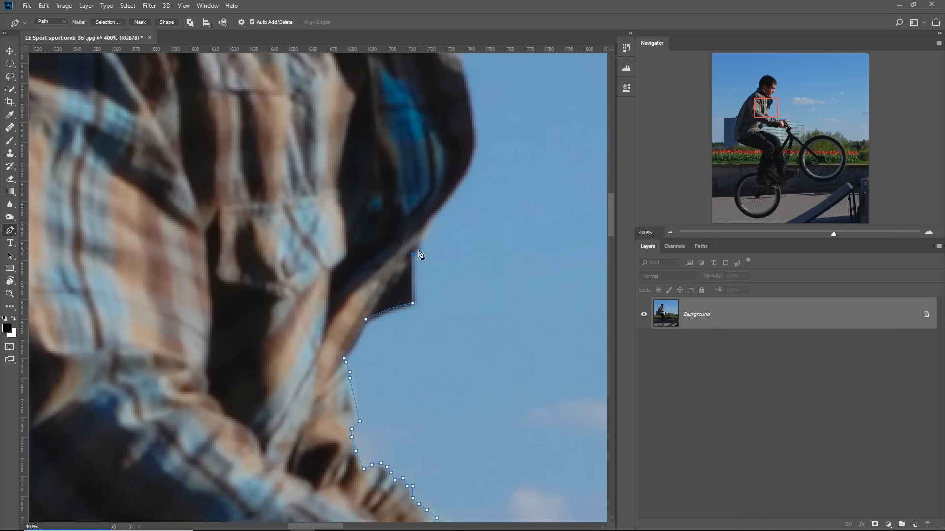
{"action": "left_click", "coordinate": [421, 249]}
{"action": "left_click", "coordinate": [421, 237]}
{"action": "left_click_drag", "start_coordinate": [472, 157], "coordinate": [401, 316]}
{"action": "left_click_drag", "start_coordinate": [406, 306], "coordinate": [418, 262]}
{"action": "left_click", "coordinate": [346, 163]}
- Save the finished outline as a path named Subject Outer Path
{"action": "key", "text": "ctrl+minus"}
{"action": "key", "text": "ctrl+minus"}
{"action": "key", "text": "ctrl+minus"}
{"action": "left_click_drag", "start_coordinate": [394, 443], "coordinate": [413, 187]}
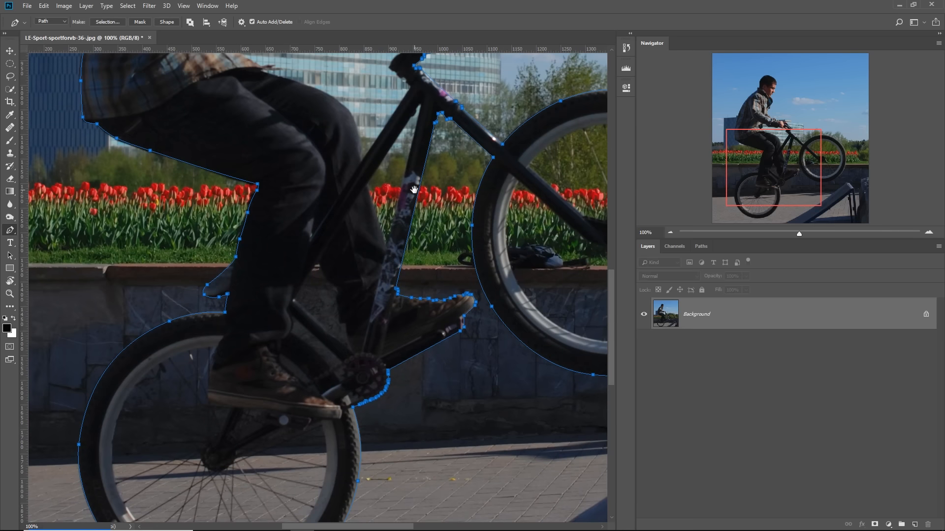
{"action": "left_click", "coordinate": [701, 246]}
{"action": "double_click", "coordinate": [668, 264]}
{"action": "type", "text": "Subject Outer Selection"}
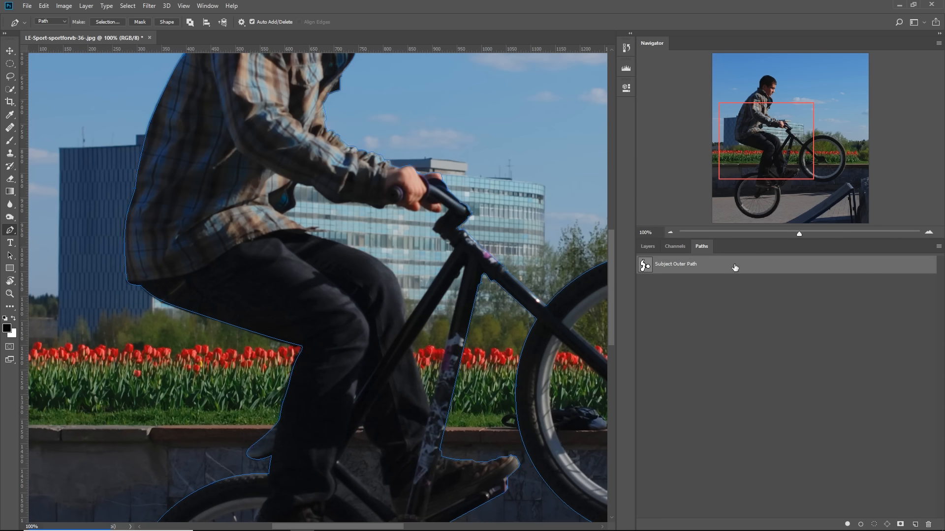
- Continue the inner gap path from the jacket hem along the thigh and knee to the bicycle frame
{"action": "scroll", "coordinate": [312, 284], "scroll_direction": "up", "scroll_amount": 5}
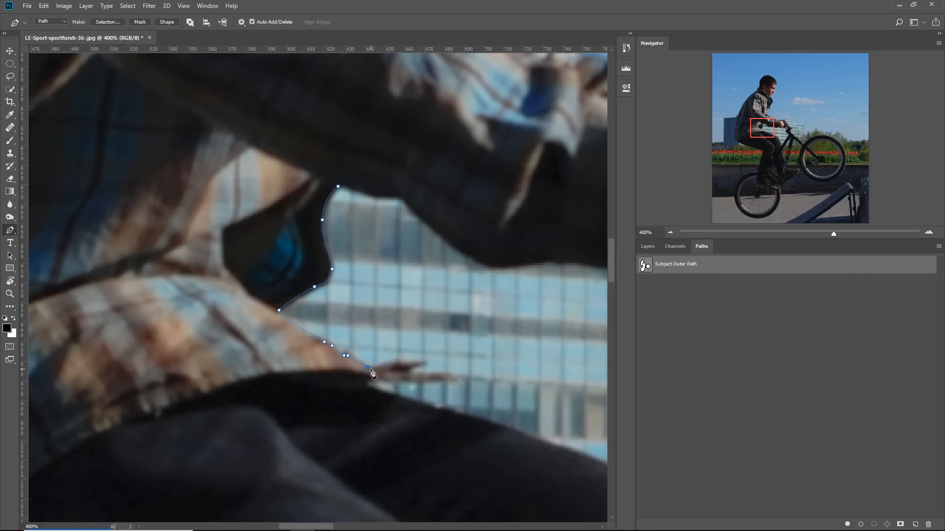
{"action": "left_click", "coordinate": [453, 411]}
{"action": "left_click_drag", "start_coordinate": [584, 467], "coordinate": [359, 348]}
{"action": "left_click", "coordinate": [412, 420]}
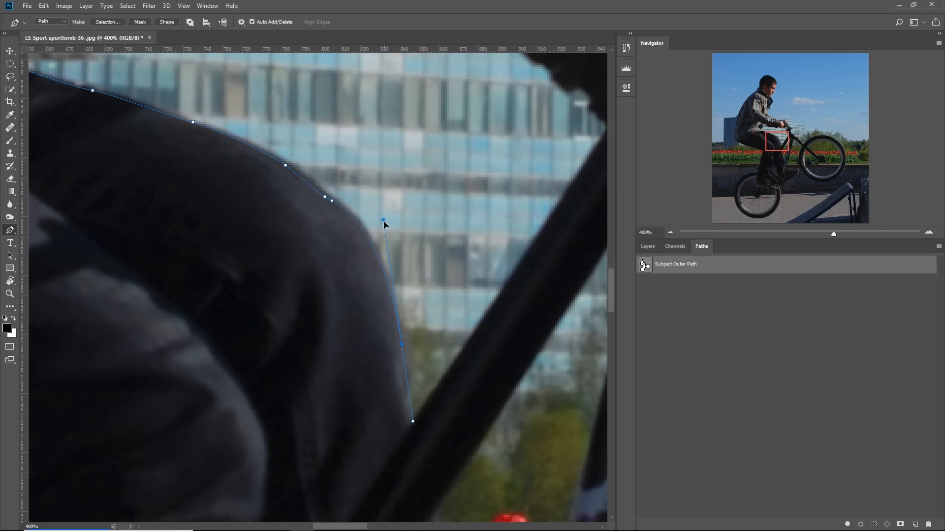
- Trace the gap's edge up along the head tube, headset and handlebar stem
{"action": "left_click", "coordinate": [501, 310]}
{"action": "left_click", "coordinate": [484, 290]}
{"action": "left_click", "coordinate": [476, 267]}
{"action": "left_click", "coordinate": [461, 270]}
{"action": "left_click", "coordinate": [446, 254]}
{"action": "left_click", "coordinate": [446, 251]}
{"action": "left_click", "coordinate": [436, 243]}
{"action": "left_click", "coordinate": [414, 228]}
{"action": "left_click", "coordinate": [505, 222]}
- Trace beneath the handlebar, fingers and jacket sleeve, and close the gap path at its starting point
{"action": "mouse_move", "coordinate": [443, 172]}
{"action": "left_mouse_down"}
{"action": "mouse_move", "coordinate": [498, 271]}
{"action": "mouse_move", "coordinate": [409, 274]}
{"action": "left_mouse_up"}
{"action": "left_click", "coordinate": [497, 222]}
{"action": "left_click", "coordinate": [484, 263]}
{"action": "left_click", "coordinate": [437, 281]}
{"action": "left_click", "coordinate": [422, 271]}
{"action": "left_click", "coordinate": [397, 267]}
{"action": "left_click", "coordinate": [389, 259]}
{"action": "left_click", "coordinate": [355, 299]}
{"action": "left_click", "coordinate": [329, 294]}
{"action": "left_click", "coordinate": [301, 289]}
{"action": "left_click_drag", "start_coordinate": [381, 350], "coordinate": [361, 346]}
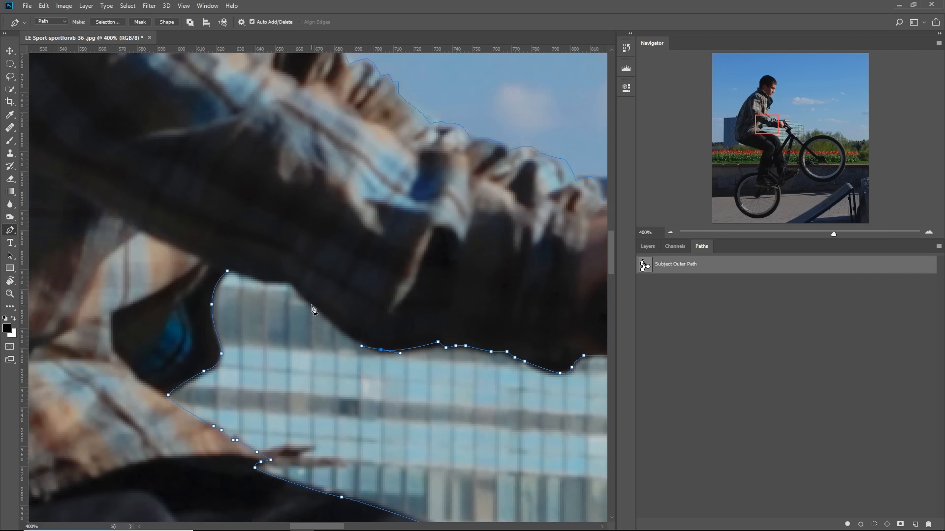
{"action": "left_click", "coordinate": [228, 271]}
- Check the closed gap outline with the path hidden and shown, and rename the saved path as Subject
{"action": "key", "text": "ctrl+minus"}
{"action": "left_click_drag", "start_coordinate": [586, 473], "coordinate": [385, 252]}
{"action": "left_click_drag", "start_coordinate": [524, 345], "coordinate": [592, 480]}
{"action": "left_click", "coordinate": [10, 51]}
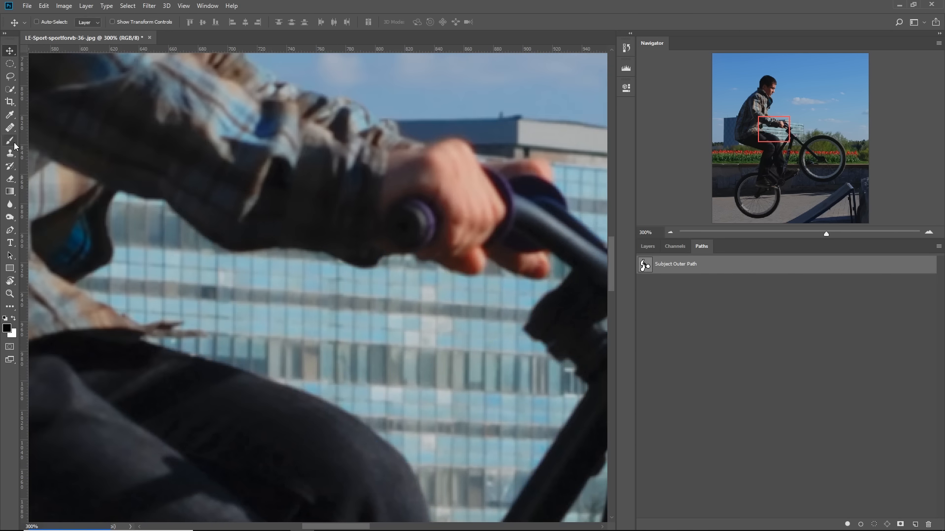
{"action": "left_click", "coordinate": [9, 230]}
{"action": "left_click_drag", "start_coordinate": [418, 370], "coordinate": [362, 280]}
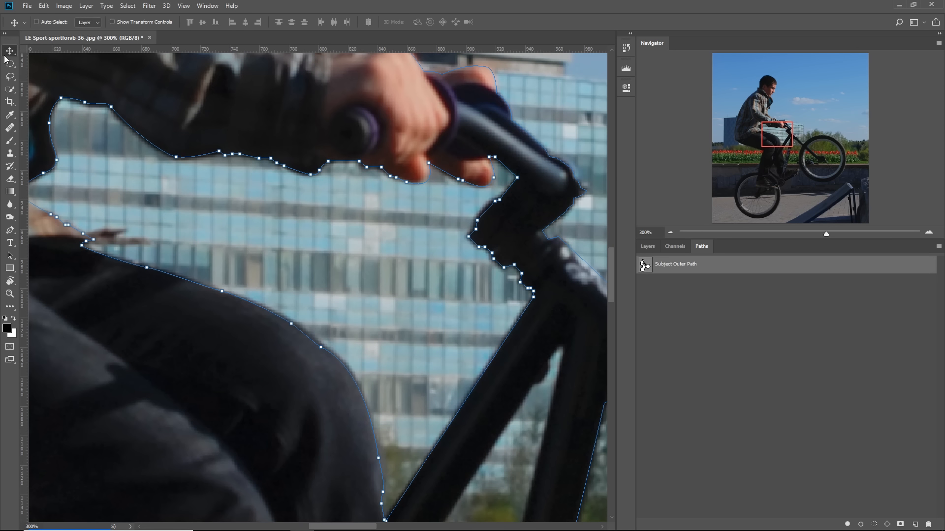
{"action": "left_click", "coordinate": [9, 51]}
{"action": "double_click", "coordinate": [675, 265]}
{"action": "type", "text": "Subject"}
{"action": "key", "text": "Return"}
- Trace the background gap enclosed by the frame tubes and the rider's front leg with the Pen tool
{"action": "key", "text": "ctrl+plus"}
{"action": "left_click", "coordinate": [10, 231]}
{"action": "left_click", "coordinate": [292, 175]}
{"action": "left_click", "coordinate": [366, 422]}
{"action": "left_click_drag", "start_coordinate": [446, 195], "coordinate": [320, 201]}
{"action": "left_click_drag", "start_coordinate": [302, 305], "coordinate": [363, 339]}
- Outline the tiny triangular background gap between the trouser leg and the frame tube as a closed path
{"action": "left_click_drag", "start_coordinate": [221, 389], "coordinate": [523, 246]}
{"action": "left_click", "coordinate": [314, 265]}
{"action": "left_click", "coordinate": [308, 255]}
{"action": "left_click", "coordinate": [305, 275]}
{"action": "left_click", "coordinate": [314, 265]}
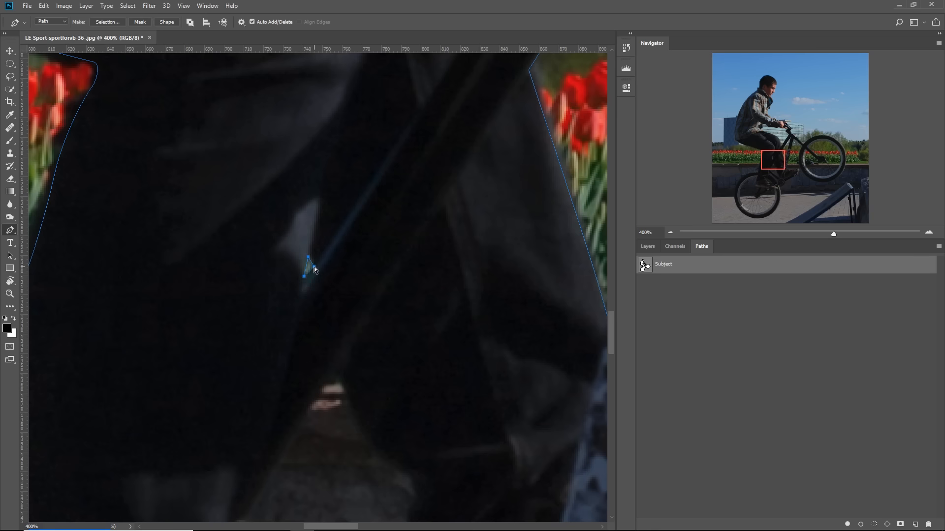
- Trace the wall gaps between the rider's lower legs on both sides of the frame tube above the chainring
{"action": "left_click_drag", "start_coordinate": [315, 270], "coordinate": [261, 229]}
{"action": "left_click", "coordinate": [377, 269]}
{"action": "left_click", "coordinate": [363, 163]}
{"action": "left_click", "coordinate": [373, 153]}
{"action": "left_click", "coordinate": [368, 127]}
{"action": "left_click", "coordinate": [328, 94]}
{"action": "left_click_drag", "start_coordinate": [315, 98], "coordinate": [363, 332]}
{"action": "left_click", "coordinate": [339, 253]}
{"action": "left_click_drag", "start_coordinate": [276, 473], "coordinate": [322, 206]}
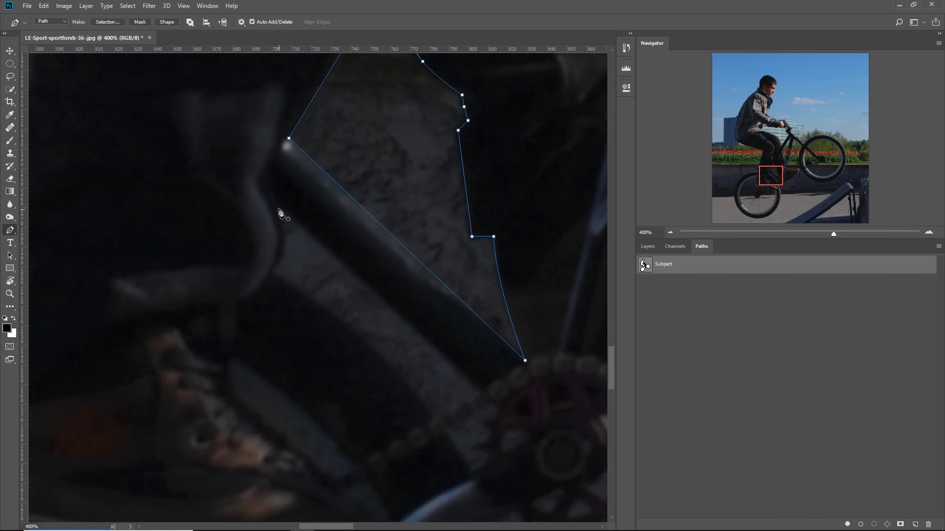
{"action": "left_click_drag", "start_coordinate": [410, 415], "coordinate": [329, 267]}
- Trace and close the small gap enclosed by the chain, the chainring and the crank area
{"action": "key", "text": "ctrl+plus"}
{"action": "left_click", "coordinate": [383, 281]}
{"action": "left_click", "coordinate": [386, 277]}
{"action": "left_click", "coordinate": [394, 274]}
{"action": "left_click", "coordinate": [411, 262]}
{"action": "left_click", "coordinate": [411, 254]}
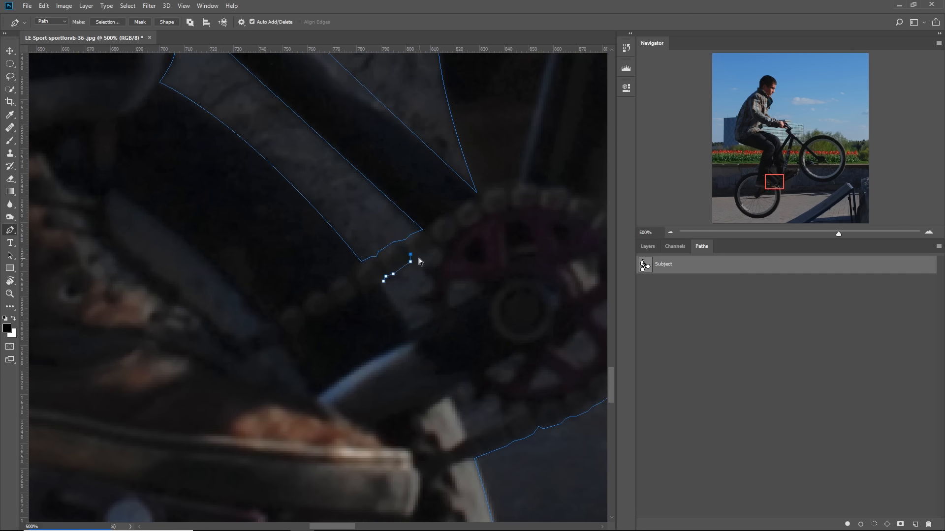
{"action": "left_click", "coordinate": [381, 284]}
{"action": "left_click", "coordinate": [383, 281]}
- Trace and close the small gap below the crank between the chainring and the rear tyre
{"action": "left_click_drag", "start_coordinate": [443, 389], "coordinate": [355, 237]}
{"action": "left_click", "coordinate": [363, 241]}
{"action": "left_click", "coordinate": [380, 228]}
{"action": "left_click", "coordinate": [390, 238]}
{"action": "left_click", "coordinate": [389, 251]}
{"action": "left_click", "coordinate": [402, 241]}
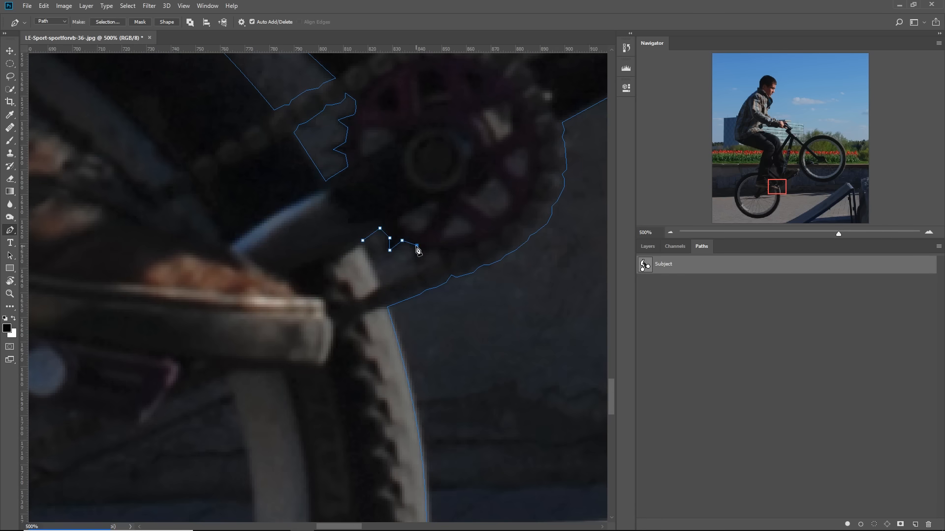
{"action": "left_click", "coordinate": [380, 287]}
{"action": "left_click", "coordinate": [363, 241]}
- Outline the small background gap in the pedal under the rider's front shoe
{"action": "left_click_drag", "start_coordinate": [274, 262], "coordinate": [379, 355]}
{"action": "key", "text": "ctrl+minus"}
{"action": "key", "text": "ctrl+minus"}
{"action": "key", "text": "ctrl+minus"}
{"action": "left_click_drag", "start_coordinate": [552, 148], "coordinate": [316, 356]}
{"action": "key", "text": "ctrl+plus"}
{"action": "key", "text": "ctrl+plus"}
{"action": "key", "text": "ctrl+plus"}
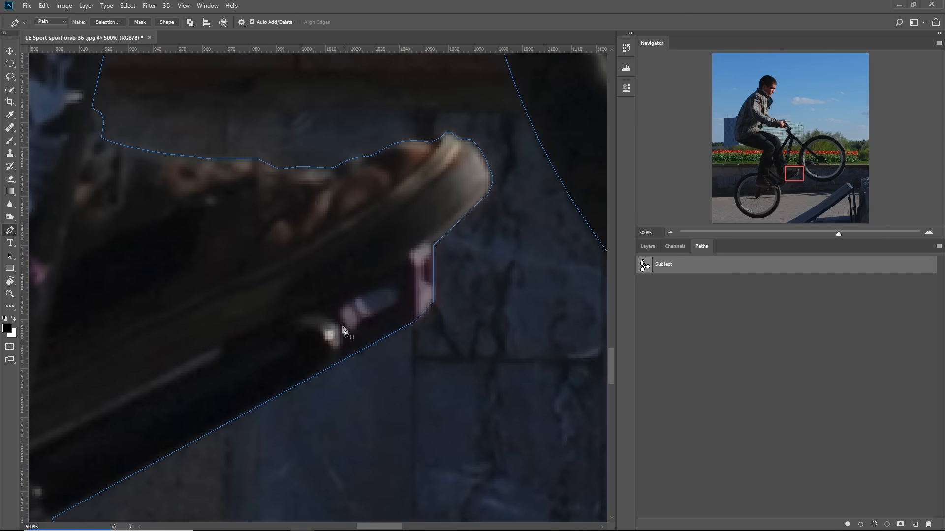
{"action": "left_click", "coordinate": [380, 298]}
- Start the rear wheel's inner gap path along the trouser hem, shoe heel and sole
{"action": "key", "text": "ctrl+minus"}
{"action": "key", "text": "ctrl+minus"}
{"action": "key", "text": "ctrl+minus"}
{"action": "key", "text": "ctrl+minus"}
{"action": "mouse_move", "coordinate": [222, 408]}
{"action": "left_mouse_down"}
{"action": "mouse_move", "coordinate": [462, 237]}
{"action": "mouse_move", "coordinate": [197, 295]}
{"action": "left_mouse_up"}
{"action": "key", "text": "ctrl+plus"}
{"action": "key", "text": "ctrl+plus"}
{"action": "key", "text": "ctrl+plus"}
{"action": "left_click", "coordinate": [256, 212]}
{"action": "left_click", "coordinate": [257, 265]}
{"action": "left_click_drag", "start_coordinate": [241, 383], "coordinate": [249, 395]}
{"action": "mouse_move", "coordinate": [305, 368]}
{"action": "left_mouse_down"}
{"action": "mouse_move", "coordinate": [329, 373]}
{"action": "mouse_move", "coordinate": [300, 367]}
{"action": "left_mouse_up"}
{"action": "left_click", "coordinate": [300, 367], "text": "alt"}
- Continue the rear wheel gap path down the seat stay and around the wheel hub
{"action": "left_click_drag", "start_coordinate": [256, 469], "coordinate": [317, 280]}
{"action": "left_click", "coordinate": [299, 304]}
{"action": "left_click_drag", "start_coordinate": [292, 325], "coordinate": [317, 307]}
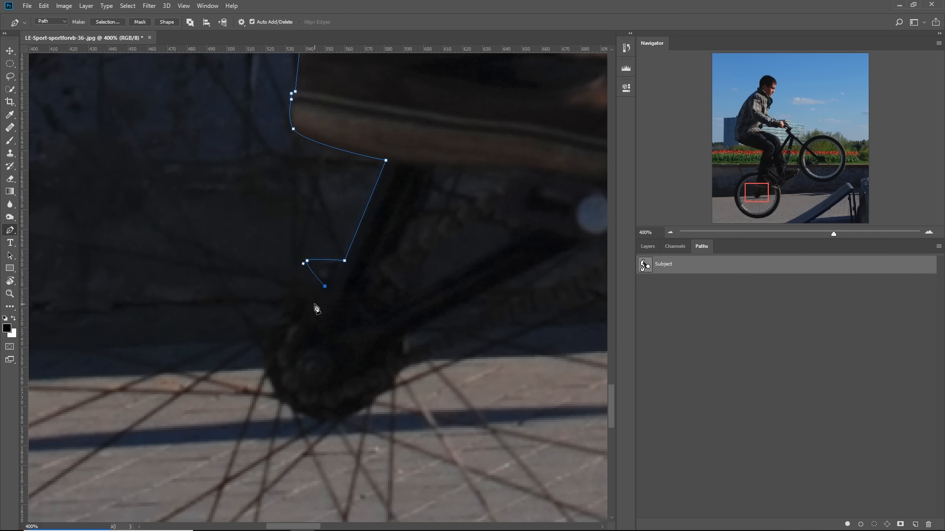
{"action": "left_click_drag", "start_coordinate": [266, 367], "coordinate": [268, 361]}
{"action": "left_click", "coordinate": [366, 405], "text": "alt"}
{"action": "left_click", "coordinate": [293, 417]}
- Follow the lower edge of the chain from the hub past the pedal to the rear wheel rim
{"action": "left_click_drag", "start_coordinate": [394, 374], "coordinate": [294, 401]}
{"action": "left_click", "coordinate": [299, 401]}
{"action": "left_click", "coordinate": [336, 385]}
{"action": "left_click", "coordinate": [367, 369]}
{"action": "left_click", "coordinate": [474, 324]}
{"action": "left_click_drag", "start_coordinate": [523, 297], "coordinate": [395, 350]}
{"action": "left_click", "coordinate": [487, 316]}
- Trace the inner edge of the rear wheel rim all the way around and close the path at the trouser hem
{"action": "left_click_drag", "start_coordinate": [415, 442], "coordinate": [401, 190]}
{"action": "left_click_drag", "start_coordinate": [485, 320], "coordinate": [462, 442]}
{"action": "left_click_drag", "start_coordinate": [462, 442], "coordinate": [486, 350]}
{"action": "left_click_drag", "start_coordinate": [500, 307], "coordinate": [584, 141]}
{"action": "left_click_drag", "start_coordinate": [208, 441], "coordinate": [123, 452]}
{"action": "left_click_drag", "start_coordinate": [152, 443], "coordinate": [495, 417]}
{"action": "left_click_drag", "start_coordinate": [158, 222], "coordinate": [101, 139]}
{"action": "left_click_drag", "start_coordinate": [144, 201], "coordinate": [246, 455]}
{"action": "left_click_drag", "start_coordinate": [182, 203], "coordinate": [192, 93]}
{"action": "left_click_drag", "start_coordinate": [246, 148], "coordinate": [198, 433]}
{"action": "left_click", "coordinate": [559, 91]}
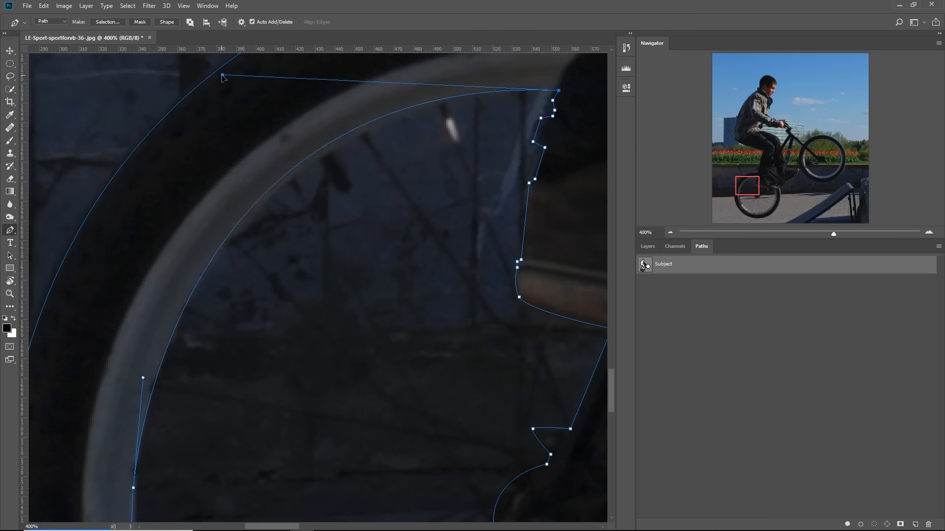
{"action": "left_click_drag", "start_coordinate": [222, 75], "coordinate": [221, 90]}
- Trace and close the gap under the rear shoe between the seat stay and the upper chain
{"action": "left_click_drag", "start_coordinate": [571, 458], "coordinate": [180, 288]}
{"action": "left_click_drag", "start_coordinate": [468, 330], "coordinate": [510, 363]}
{"action": "left_click", "coordinate": [310, 200]}
{"action": "left_click", "coordinate": [272, 286]}
{"action": "left_click", "coordinate": [280, 282]}
{"action": "left_click", "coordinate": [283, 278]}
{"action": "left_click", "coordinate": [380, 203]}
{"action": "left_click_drag", "start_coordinate": [310, 199], "coordinate": [285, 197]}
- Trace and close the gap between the upper chain and the chainstay
{"action": "left_click_drag", "start_coordinate": [282, 370], "coordinate": [232, 353]}
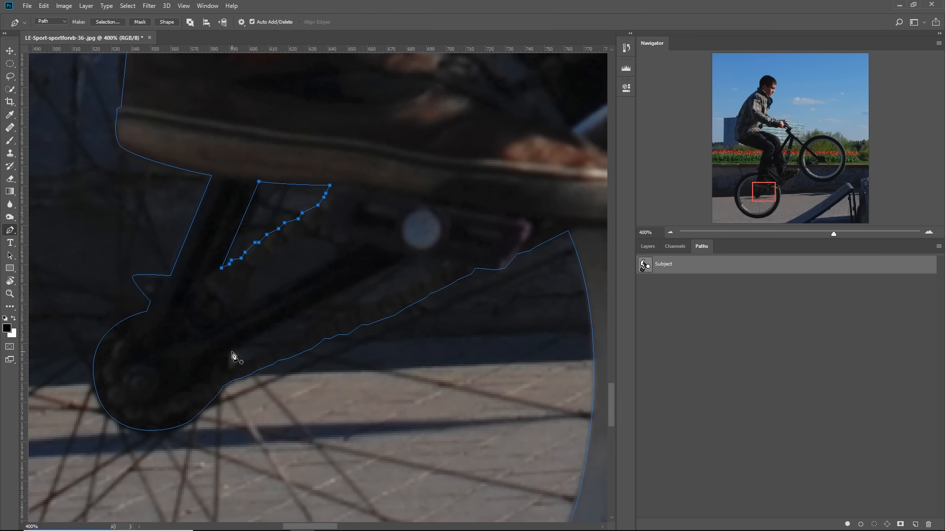
{"action": "left_click", "coordinate": [251, 302]}
{"action": "left_click", "coordinate": [340, 256]}
{"action": "left_click", "coordinate": [339, 250]}
{"action": "left_click", "coordinate": [334, 245]}
{"action": "left_click", "coordinate": [304, 233]}
- Trace and close the narrow gap between the chainstay and the lower run of the chain
{"action": "left_click_drag", "start_coordinate": [276, 325], "coordinate": [277, 288]}
{"action": "left_click", "coordinate": [230, 316]}
{"action": "left_click", "coordinate": [227, 336]}
{"action": "left_click", "coordinate": [295, 305]}
{"action": "left_click", "coordinate": [303, 299]}
{"action": "left_click", "coordinate": [317, 293]}
{"action": "left_click", "coordinate": [323, 287]}
{"action": "left_click", "coordinate": [331, 283]}
{"action": "left_click", "coordinate": [337, 283]}
{"action": "left_click", "coordinate": [343, 277]}
{"action": "left_click", "coordinate": [355, 273]}
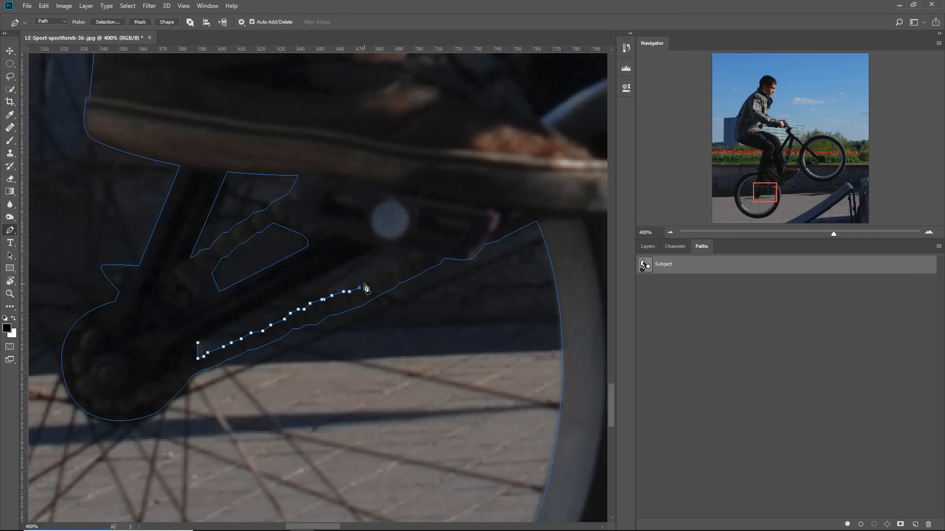
{"action": "left_click", "coordinate": [382, 245]}
{"action": "left_click", "coordinate": [198, 343]}
- Trace the lower edge of the front fork and continue the Pen path around the front wheel hub to the fork's upper edge
{"action": "left_click_drag", "start_coordinate": [464, 309], "coordinate": [413, 363]}
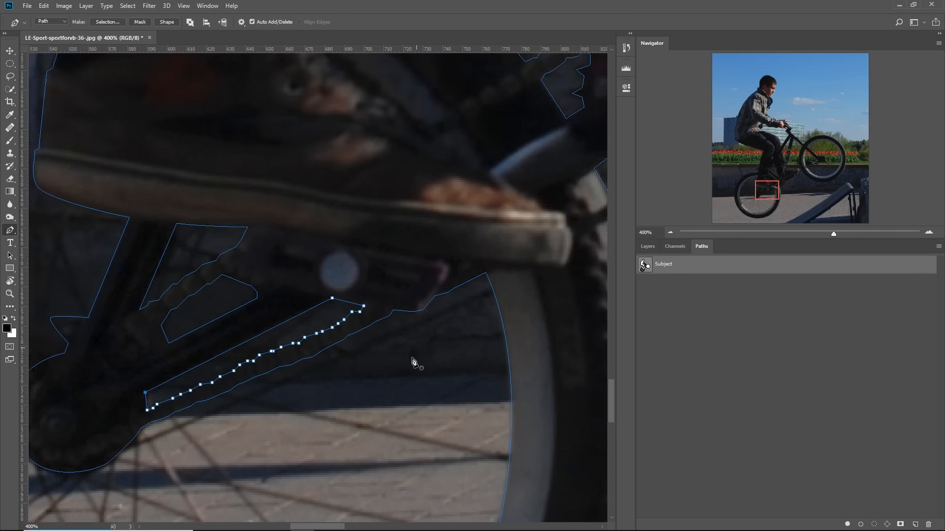
{"action": "scroll", "coordinate": [413, 363], "scroll_direction": "down", "scroll_amount": 3}
{"action": "left_click_drag", "start_coordinate": [443, 197], "coordinate": [154, 311]}
{"action": "scroll", "coordinate": [435, 242], "scroll_direction": "up", "scroll_amount": 3}
{"action": "left_click", "coordinate": [361, 378]}
{"action": "left_click", "coordinate": [338, 389]}
{"action": "left_click_drag", "start_coordinate": [389, 386], "coordinate": [419, 371]}
{"action": "left_click_drag", "start_coordinate": [411, 307], "coordinate": [400, 291]}
{"action": "left_click_drag", "start_coordinate": [400, 290], "coordinate": [380, 343]}
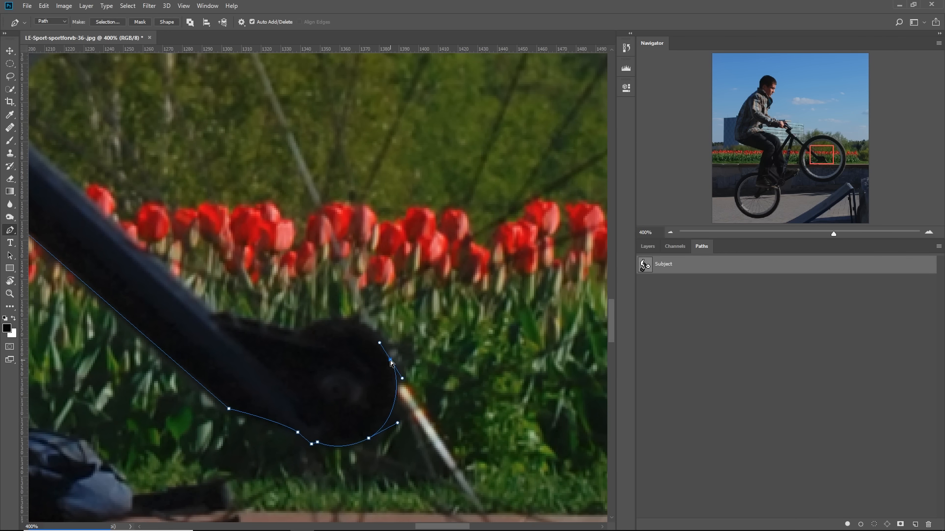
{"action": "left_click", "coordinate": [136, 309]}
{"action": "left_click_drag", "start_coordinate": [459, 216], "coordinate": [350, 274]}
- Trace along the inner edge of the front wheel rim all the way around and close the path at the fork
{"action": "left_click_drag", "start_coordinate": [376, 197], "coordinate": [603, 215]}
{"action": "left_click_drag", "start_coordinate": [566, 433], "coordinate": [209, 90]}
{"action": "left_click_drag", "start_coordinate": [453, 333], "coordinate": [454, 485]}
{"action": "left_click_drag", "start_coordinate": [438, 109], "coordinate": [470, 112]}
{"action": "left_click_drag", "start_coordinate": [197, 197], "coordinate": [526, 270]}
{"action": "left_click_drag", "start_coordinate": [238, 142], "coordinate": [258, 144]}
{"action": "left_click_drag", "start_coordinate": [522, 197], "coordinate": [244, 137]}
{"action": "left_click_drag", "start_coordinate": [346, 281], "coordinate": [426, 127]}
{"action": "left_click_drag", "start_coordinate": [421, 484], "coordinate": [430, 88]}
{"action": "left_click_drag", "start_coordinate": [274, 445], "coordinate": [339, 446]}
{"action": "left_click_drag", "start_coordinate": [340, 437], "coordinate": [54, 439]}
{"action": "left_click_drag", "start_coordinate": [54, 439], "coordinate": [227, 438]}
{"action": "left_click_drag", "start_coordinate": [246, 389], "coordinate": [231, 388]}
{"action": "left_click_drag", "start_coordinate": [230, 197], "coordinate": [566, 473]}
{"action": "left_click_drag", "start_coordinate": [340, 147], "coordinate": [320, 473]}
{"action": "left_click_drag", "start_coordinate": [339, 276], "coordinate": [338, 8]}
{"action": "key", "text": "ctrl+minus"}
{"action": "left_click_drag", "start_coordinate": [281, 403], "coordinate": [259, 162]}
{"action": "left_click_drag", "start_coordinate": [439, 308], "coordinate": [301, 308]}
{"action": "key", "text": "ctrl+plus"}
{"action": "left_click_drag", "start_coordinate": [197, 172], "coordinate": [343, 393]}
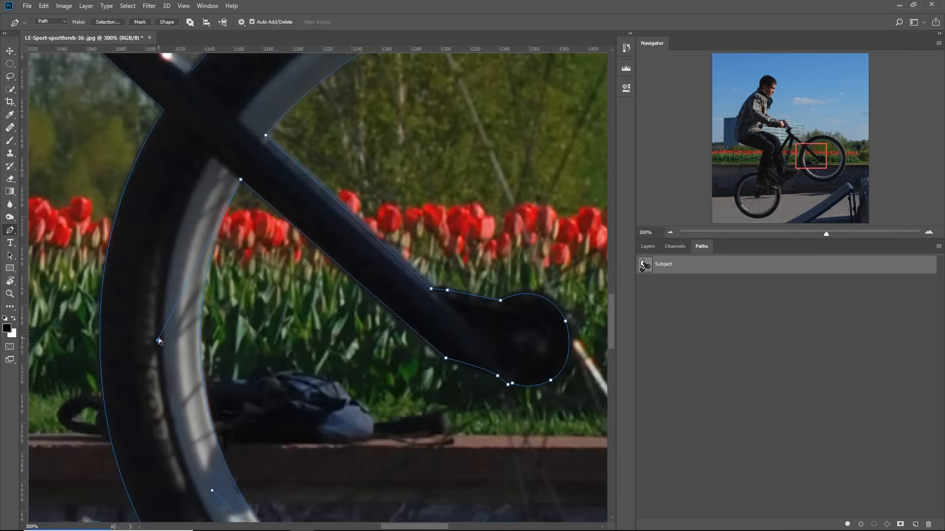
{"action": "left_click_drag", "start_coordinate": [317, 492], "coordinate": [295, 344]}
{"action": "left_click", "coordinate": [355, 339], "text": "ctrl"}
{"action": "key", "text": "ctrl+0"}
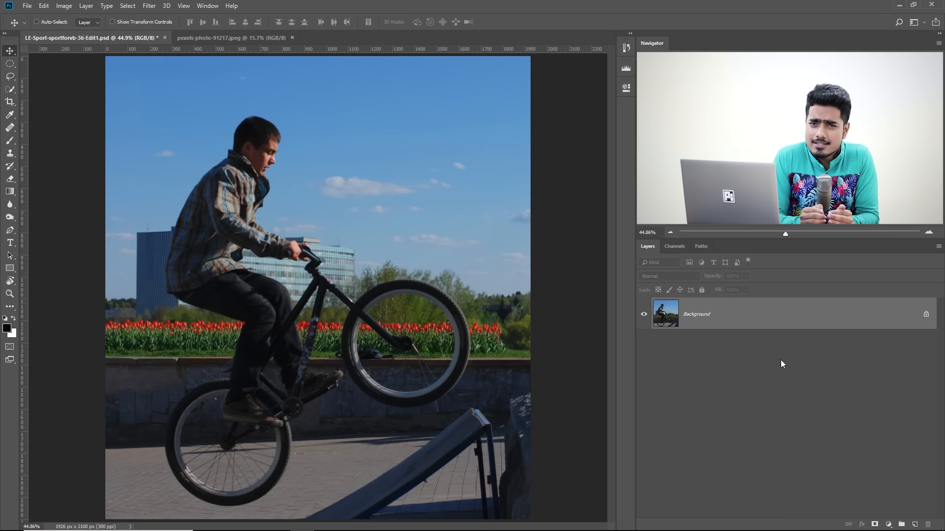
- Show the document's saved paths and select the Subject path
{"action": "left_click", "coordinate": [704, 246]}
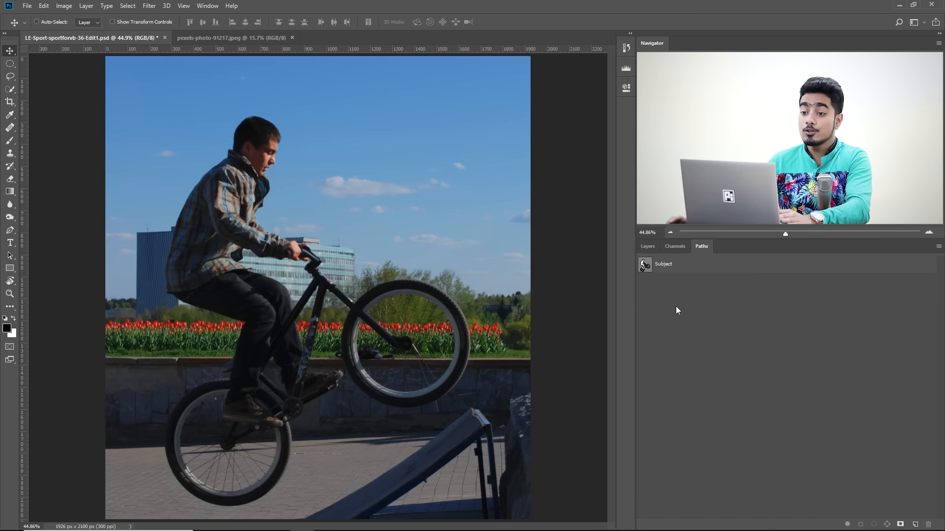
{"action": "left_click", "coordinate": [212, 8]}
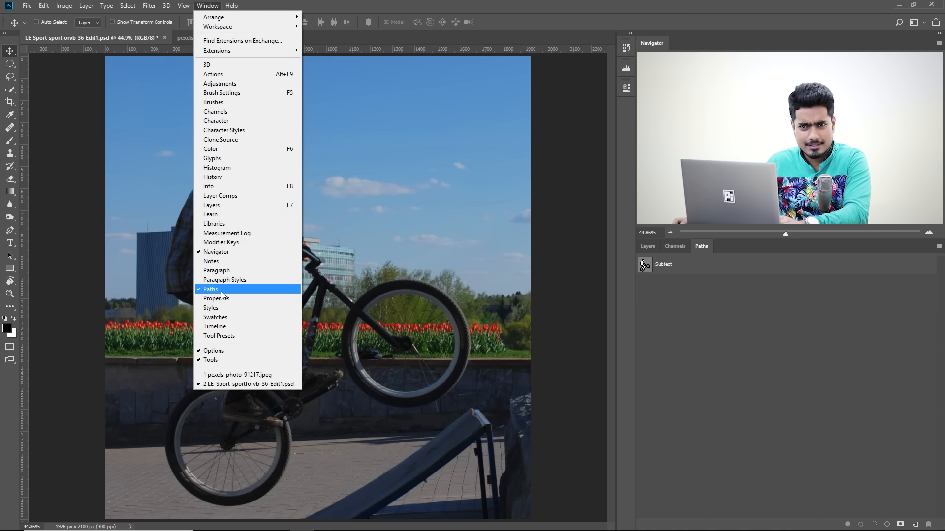
{"action": "left_click", "coordinate": [11, 48]}
{"action": "left_click_drag", "start_coordinate": [210, 287], "coordinate": [375, 264]}
{"action": "left_click", "coordinate": [683, 268]}
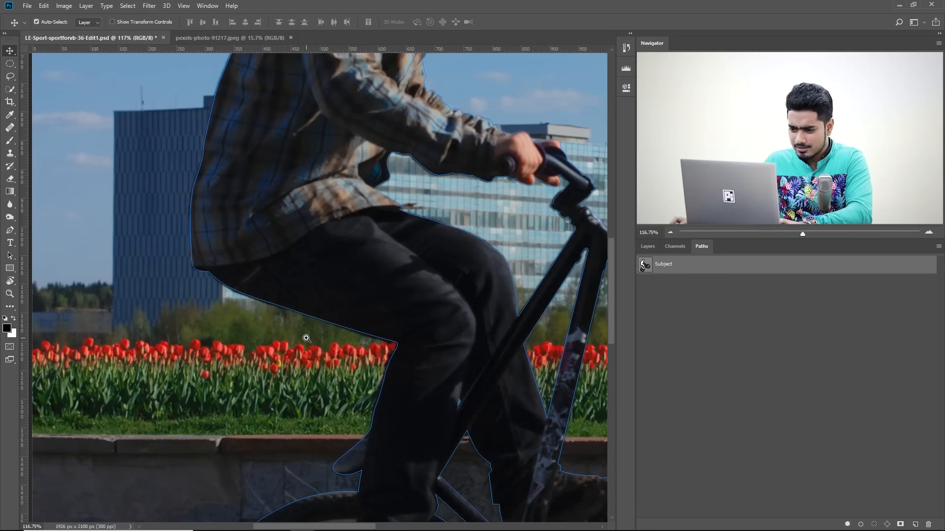
- Examine how closely the Subject path follows the edges of the rider's jacket, trousers and sleeves
{"action": "left_click_drag", "start_coordinate": [304, 341], "coordinate": [317, 341]}
{"action": "left_click_drag", "start_coordinate": [323, 287], "coordinate": [331, 312]}
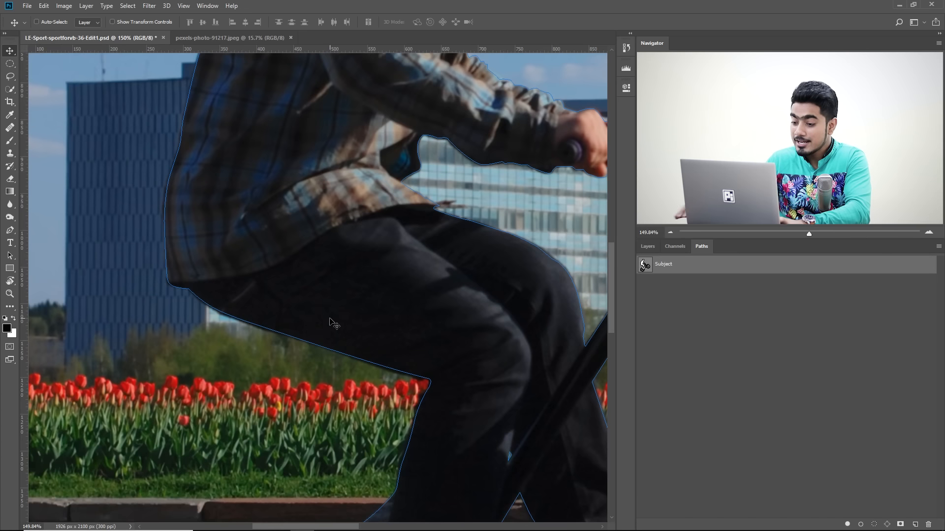
{"action": "left_click_drag", "start_coordinate": [278, 361], "coordinate": [308, 344]}
{"action": "left_click_drag", "start_coordinate": [424, 364], "coordinate": [421, 423]}
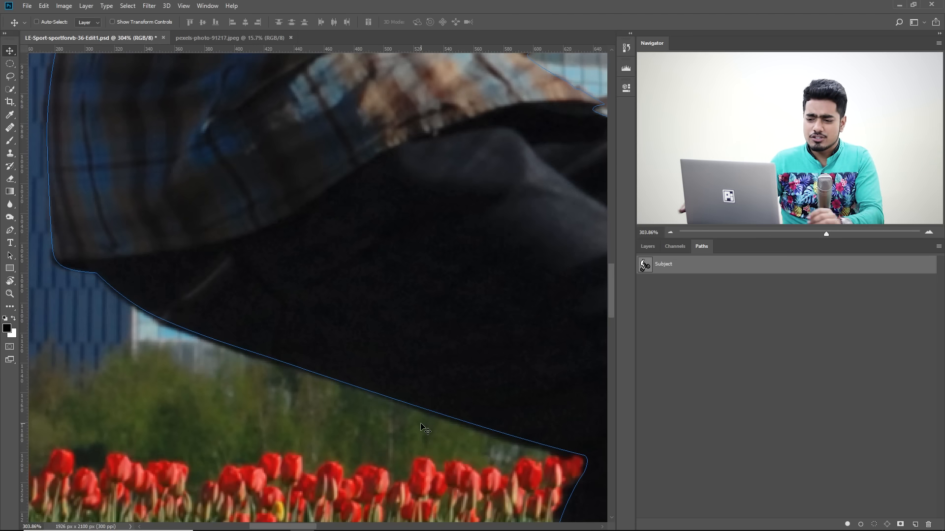
{"action": "left_click_drag", "start_coordinate": [424, 432], "coordinate": [264, 238]}
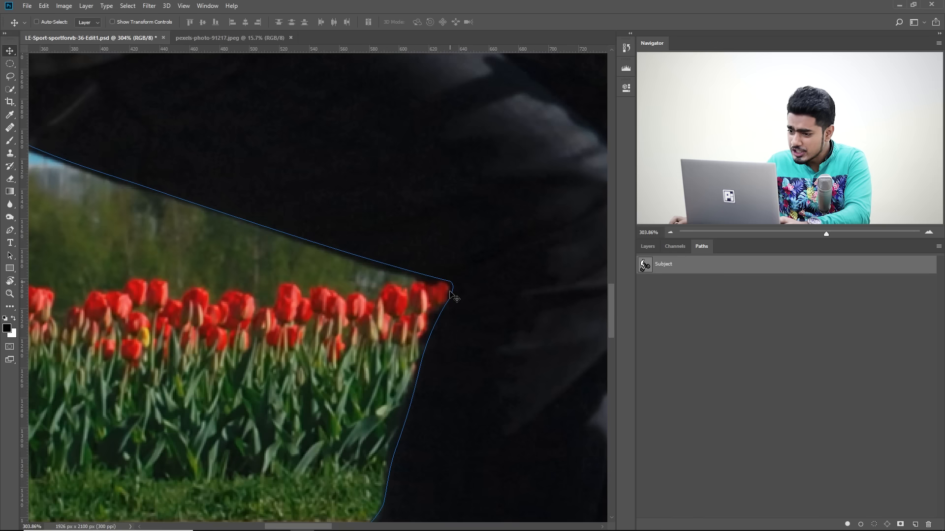
{"action": "left_click_drag", "start_coordinate": [448, 346], "coordinate": [407, 146]}
{"action": "left_click_drag", "start_coordinate": [425, 258], "coordinate": [234, 281]}
{"action": "left_click_drag", "start_coordinate": [512, 185], "coordinate": [386, 327]}
{"action": "left_click_drag", "start_coordinate": [344, 106], "coordinate": [421, 352]}
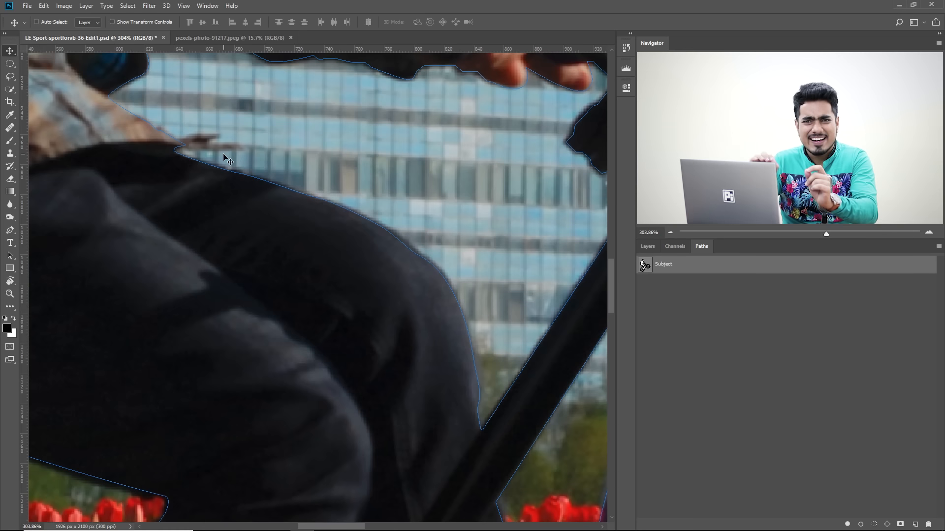
{"action": "scroll", "coordinate": [227, 158], "scroll_direction": "up", "scroll_amount": 5}
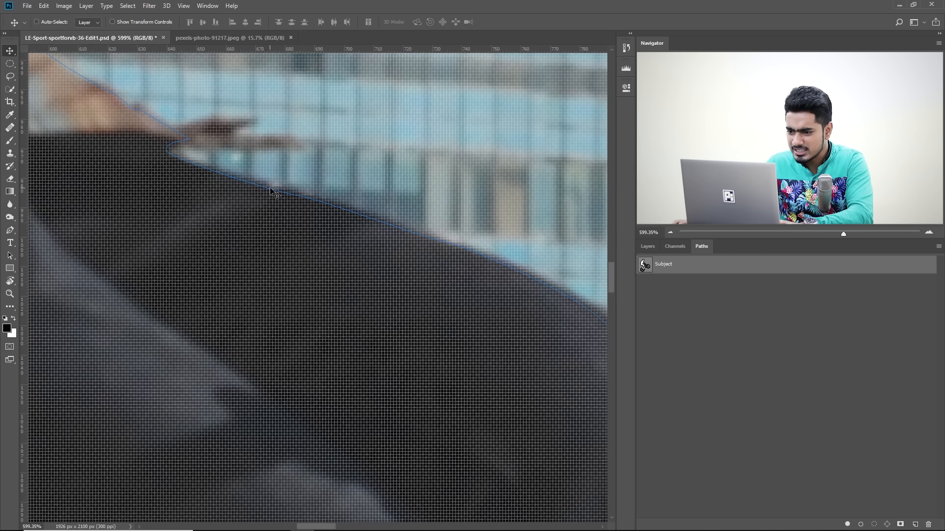
{"action": "left_click_drag", "start_coordinate": [384, 255], "coordinate": [350, 249]}
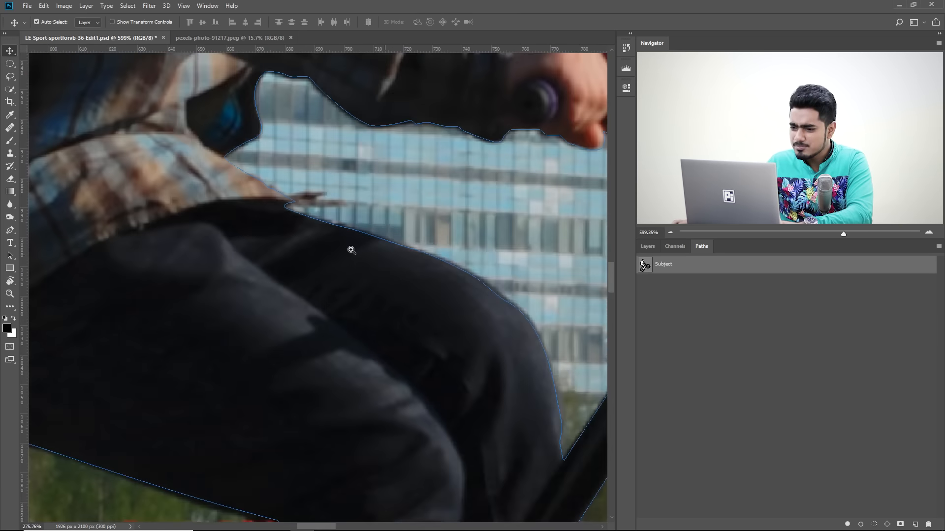
{"action": "left_click_drag", "start_coordinate": [277, 182], "coordinate": [317, 279]}
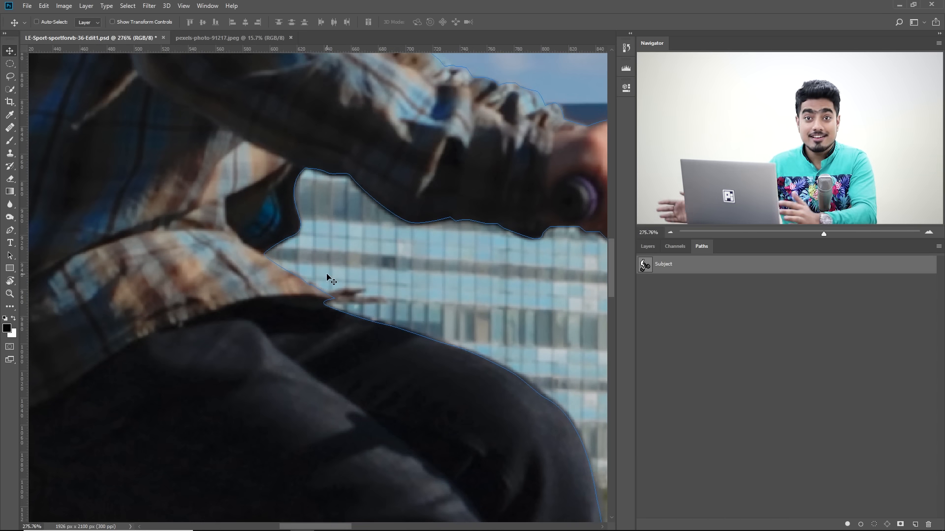
{"action": "scroll", "coordinate": [328, 278], "scroll_direction": "down", "scroll_amount": 5}
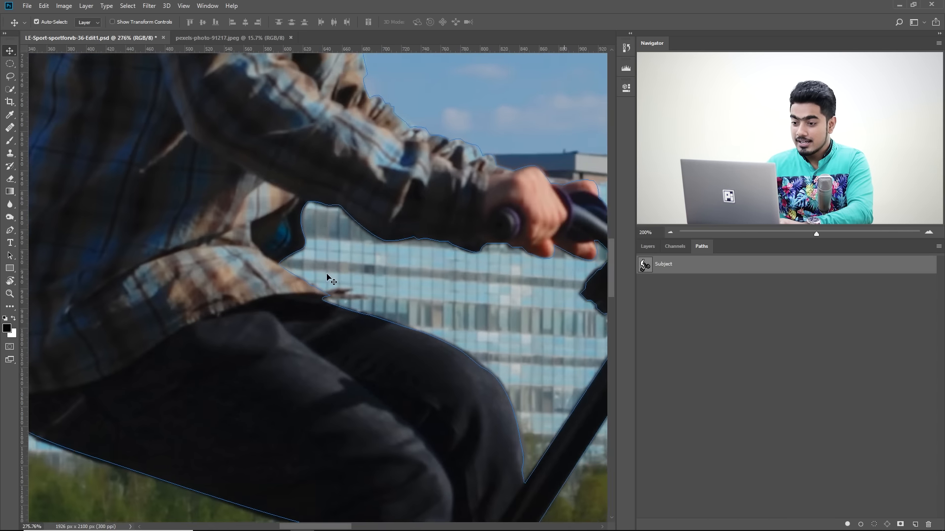
{"action": "left_click_drag", "start_coordinate": [404, 307], "coordinate": [317, 295]}
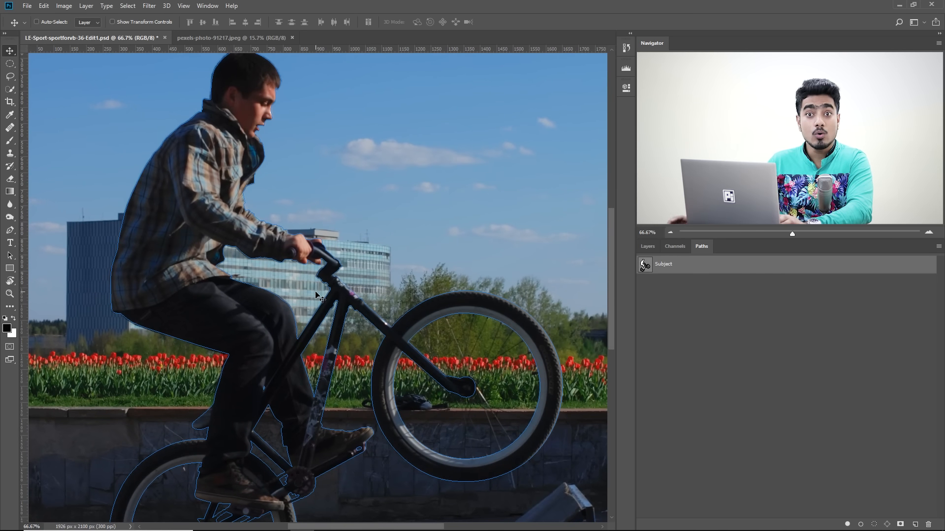
- Load the Subject path as a selection and deselect it again
{"action": "left_click", "coordinate": [653, 267], "text": "ctrl"}
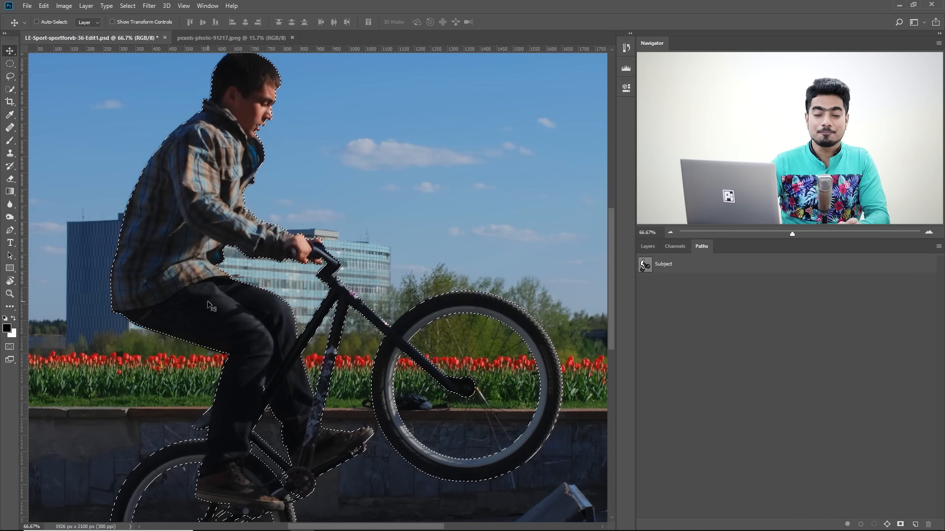
{"action": "key", "text": "ctrl+d"}
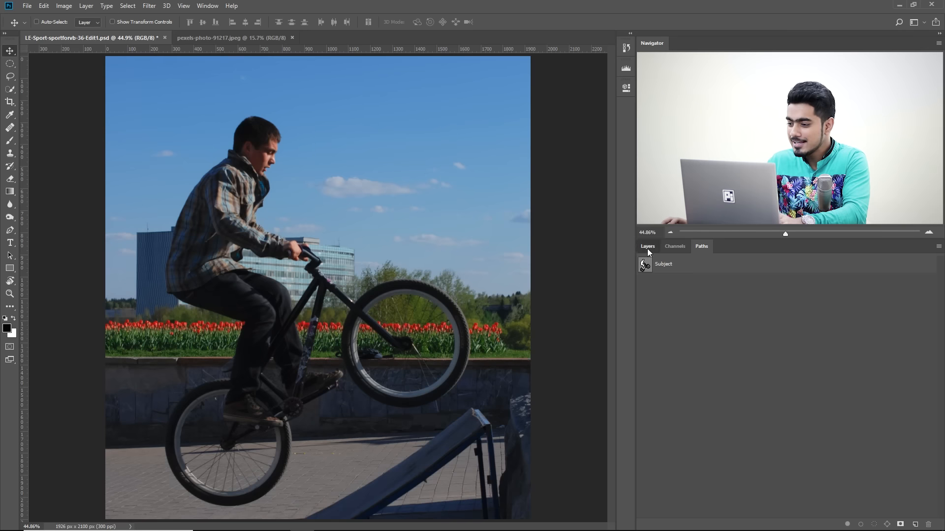
- Add a new empty layer above the Background layer
{"action": "left_click", "coordinate": [647, 248]}
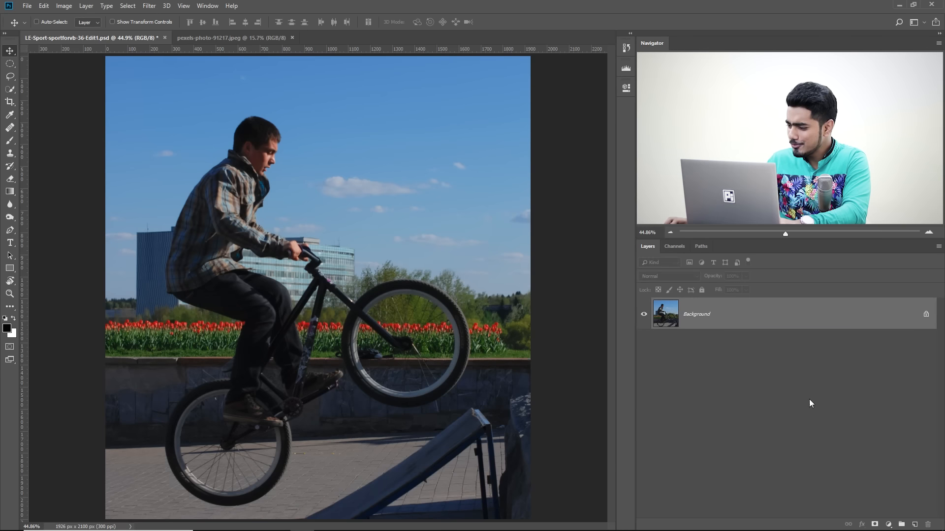
{"action": "left_click", "coordinate": [914, 525]}
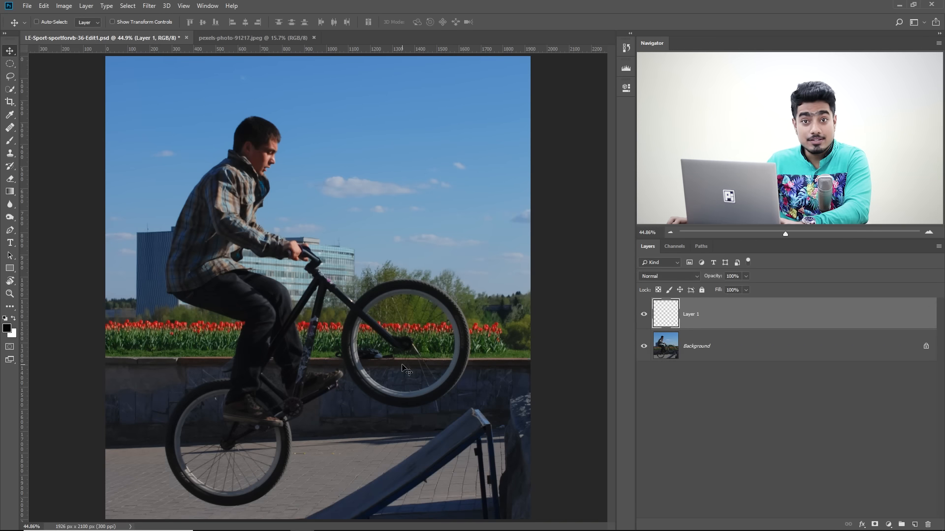
- Set up the Brush tool with a size of 3 px and 100% hardness for the front wheel's spokes
{"action": "left_click_drag", "start_coordinate": [416, 340], "coordinate": [379, 290]}
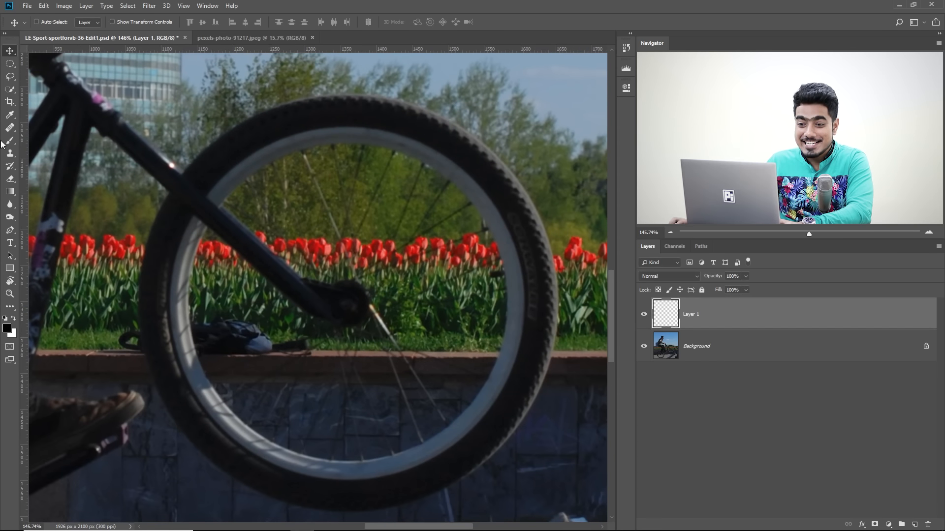
{"action": "left_click", "coordinate": [9, 142]}
{"action": "left_click", "coordinate": [41, 26]}
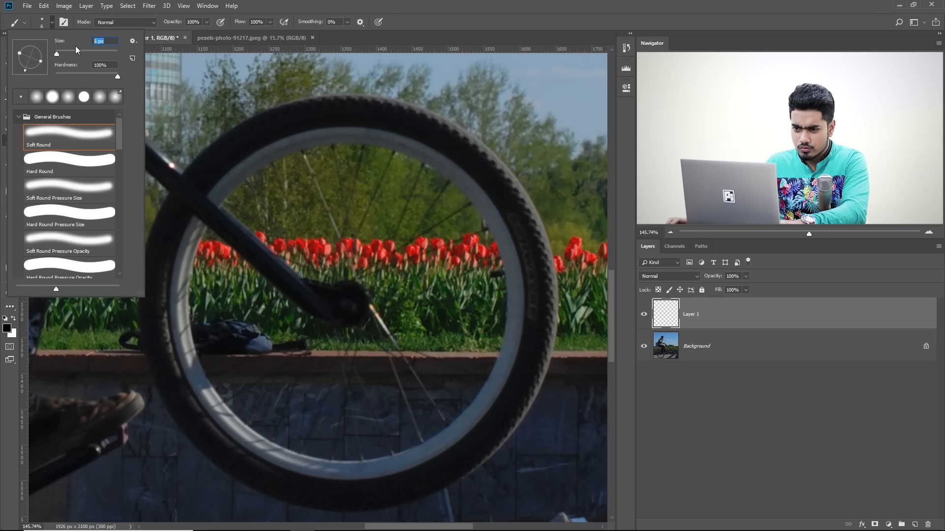
{"action": "key", "text": "Return"}
- Paint a straight black line over the dark spoke running from the upper rim to the front hub
{"action": "left_click_drag", "start_coordinate": [269, 246], "coordinate": [241, 221]}
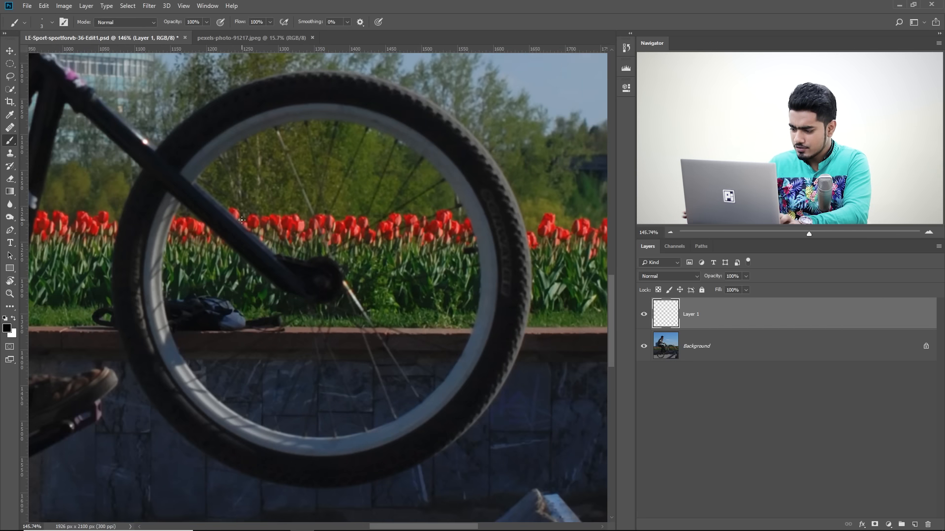
{"action": "key", "text": "ctrl+plus"}
{"action": "key", "text": "ctrl+plus"}
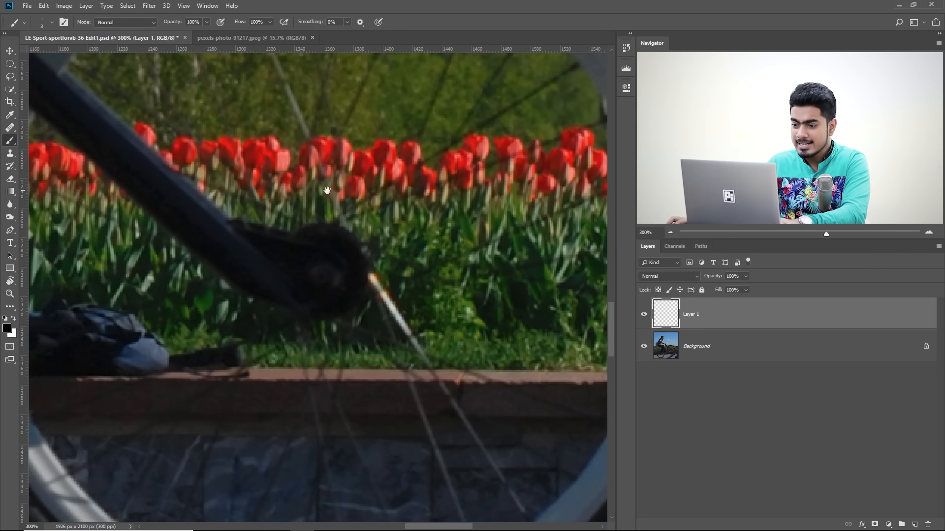
{"action": "left_click_drag", "start_coordinate": [330, 191], "coordinate": [202, 330]}
{"action": "left_click_drag", "start_coordinate": [274, 249], "coordinate": [294, 276]}
{"action": "left_click_drag", "start_coordinate": [296, 188], "coordinate": [314, 213]}
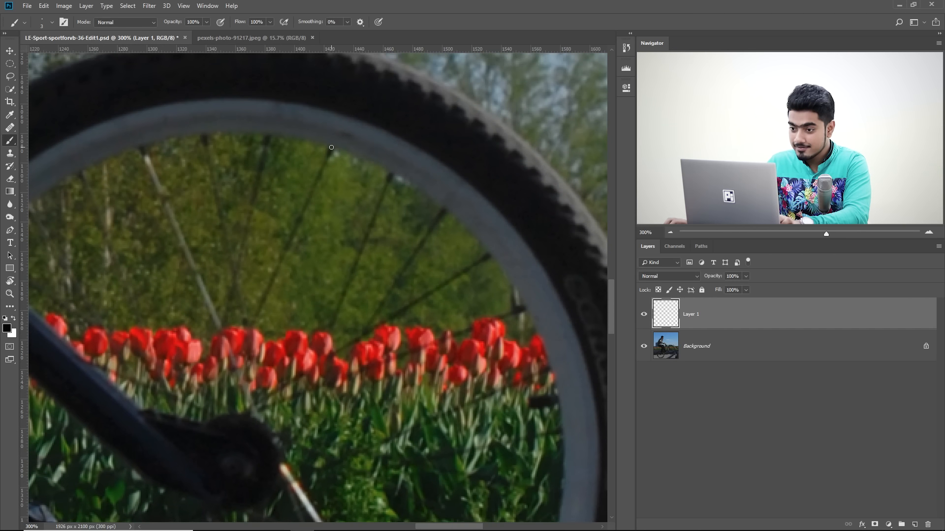
{"action": "left_click", "coordinate": [39, 20]}
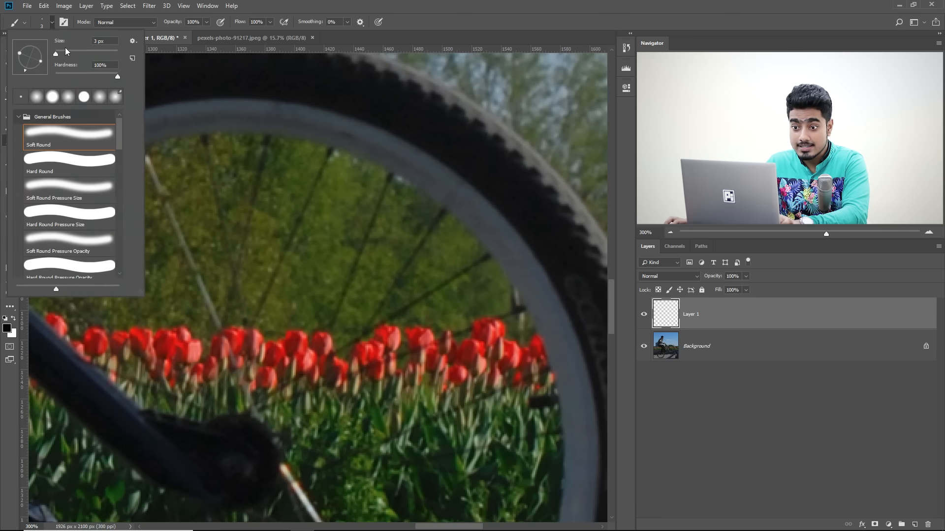
{"action": "left_click", "coordinate": [260, 4]}
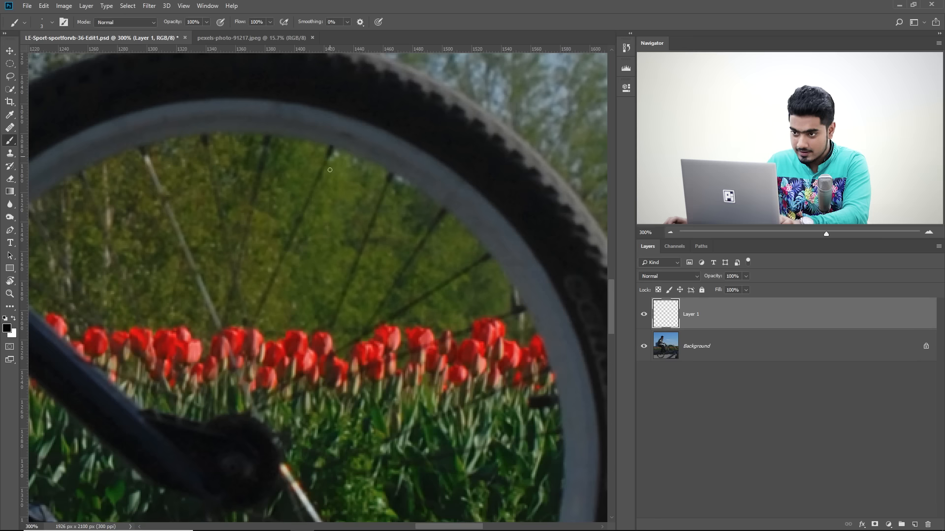
{"action": "left_click_drag", "start_coordinate": [272, 186], "coordinate": [274, 150]}
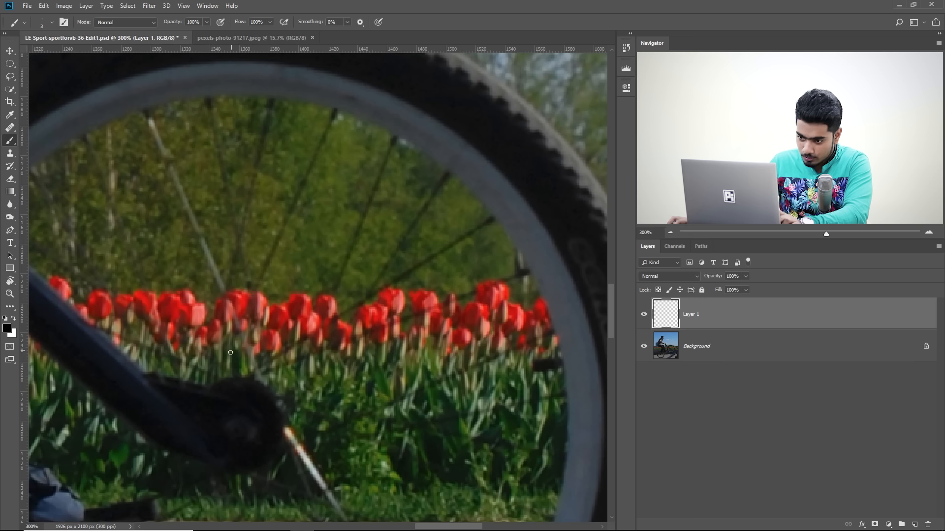
{"action": "left_click", "coordinate": [218, 386], "text": "shift"}
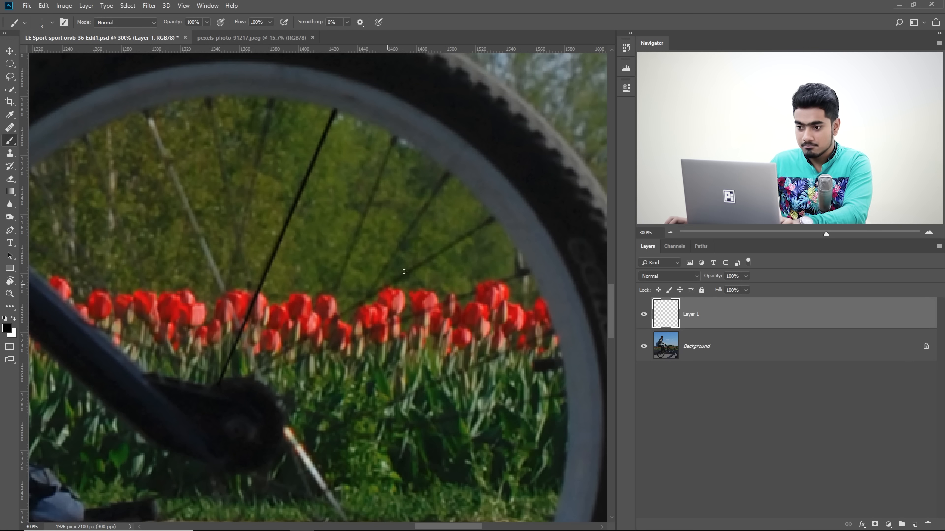
- Paint straight black lines from the hub to the rim over the next two dark spokes of the front wheel
{"action": "left_click_drag", "start_coordinate": [412, 231], "coordinate": [344, 218]}
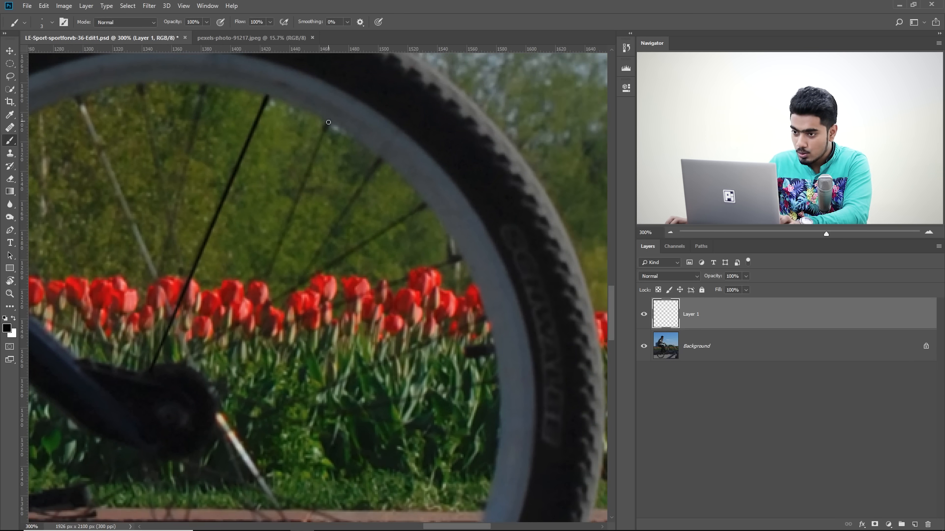
{"action": "left_click", "coordinate": [216, 398]}
{"action": "left_click", "coordinate": [329, 121], "text": "shift"}
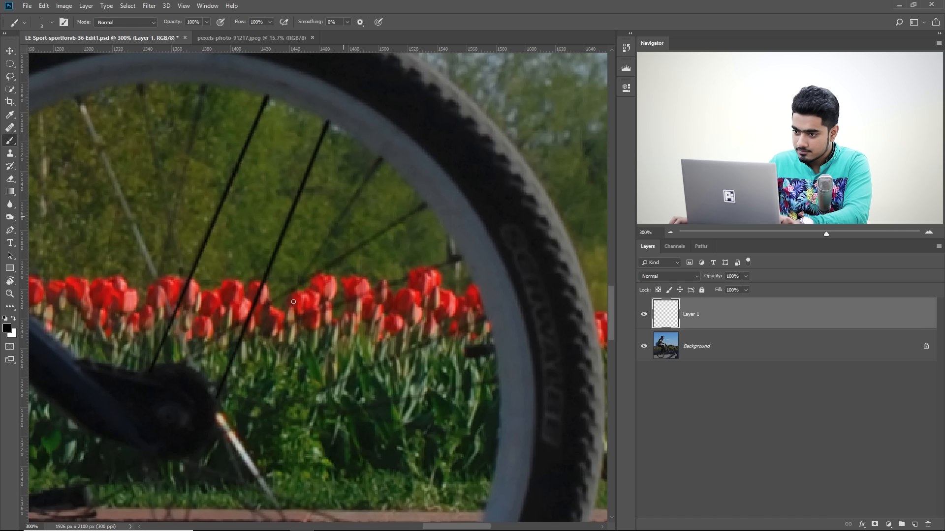
{"action": "left_click", "coordinate": [214, 407]}
{"action": "left_click", "coordinate": [383, 159], "text": "shift"}
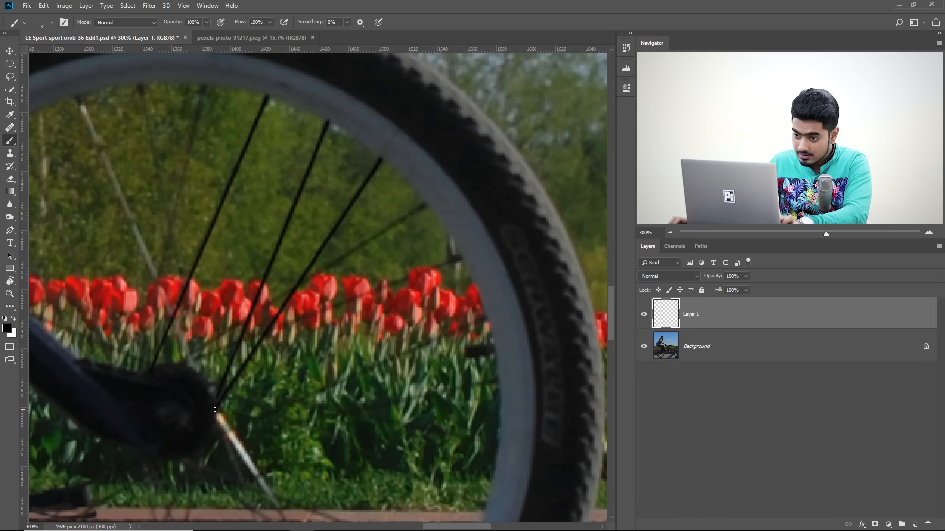
- Paint straight black lines over the two flatter spokes running from the front hub to the far side of the rim
{"action": "left_click_drag", "start_coordinate": [396, 216], "coordinate": [381, 250]}
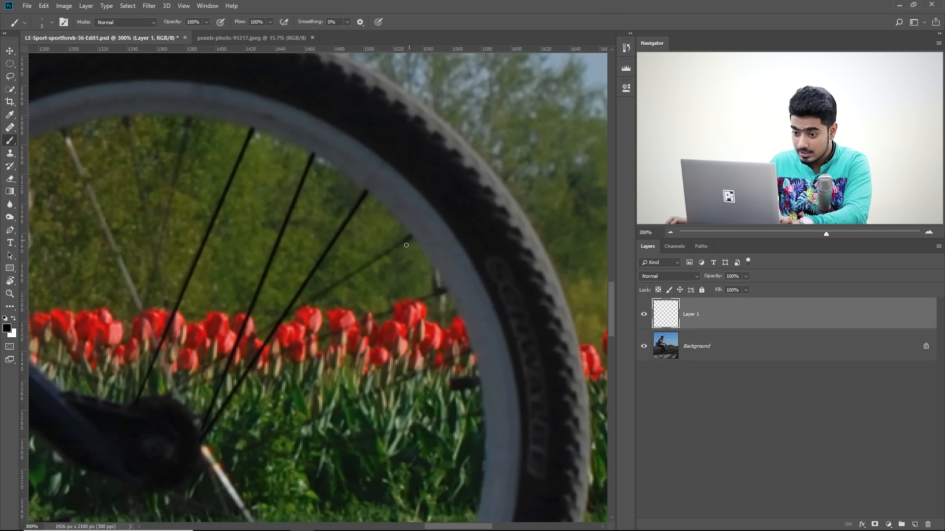
{"action": "left_click", "coordinate": [156, 400]}
{"action": "left_click", "coordinate": [411, 237], "text": "shift"}
{"action": "left_click_drag", "start_coordinate": [408, 321], "coordinate": [392, 304]}
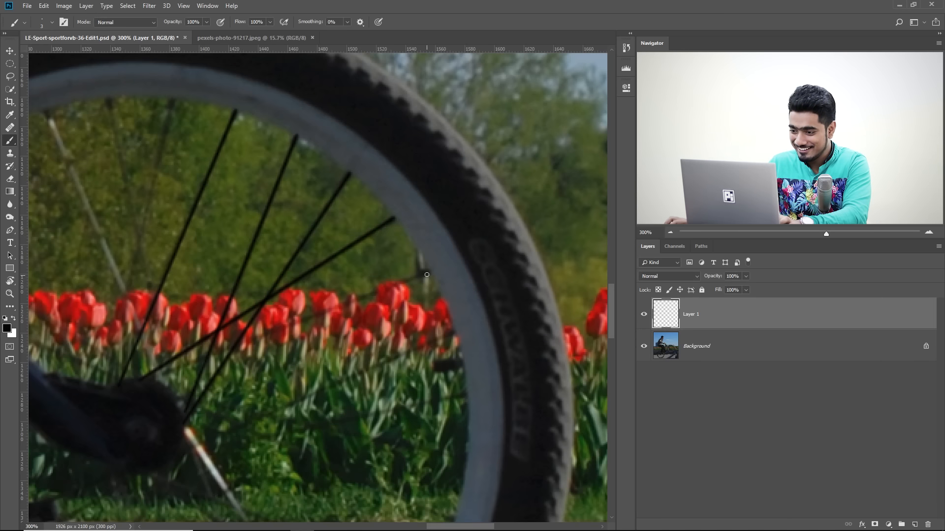
{"action": "left_click", "coordinate": [161, 376]}
{"action": "left_click", "coordinate": [428, 272], "text": "shift"}
{"action": "left_click_drag", "start_coordinate": [431, 329], "coordinate": [404, 260]}
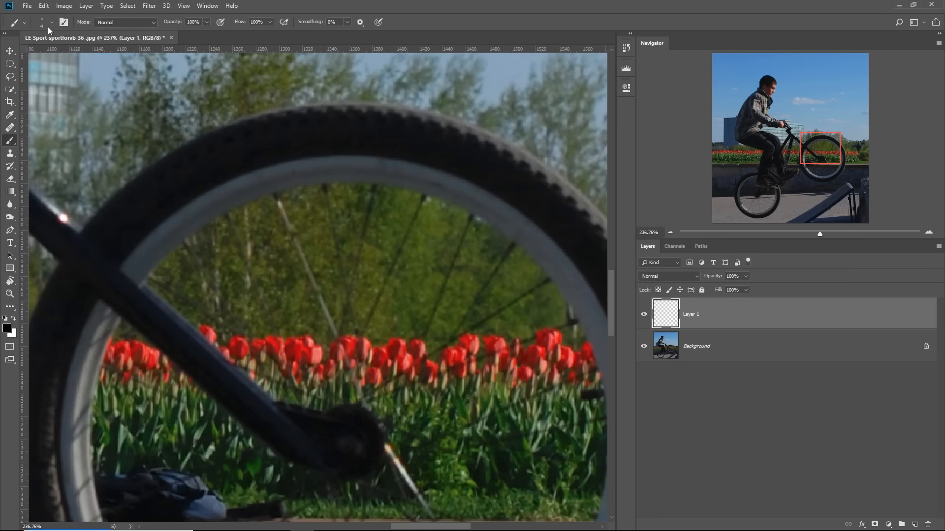
- Paint straight black lines over the next three front-wheel spokes running between the hub and the far side of the rim
{"action": "scroll", "coordinate": [437, 209], "scroll_direction": "up", "scroll_amount": 5}
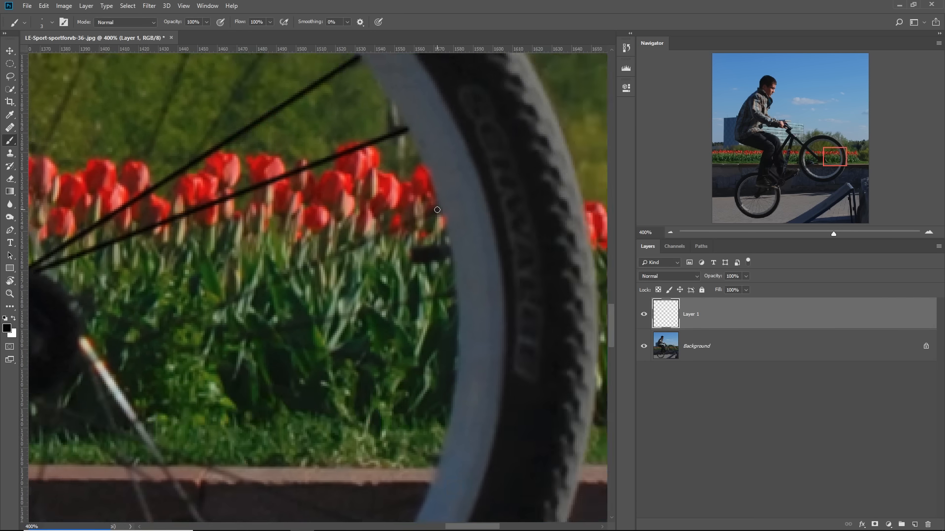
{"action": "left_click", "coordinate": [437, 210]}
{"action": "left_click", "coordinate": [94, 375], "text": "shift"}
{"action": "left_click", "coordinate": [522, 282]}
{"action": "left_click", "coordinate": [90, 375], "text": "shift"}
{"action": "left_click", "coordinate": [118, 253]}
{"action": "left_click", "coordinate": [550, 354], "text": "shift"}
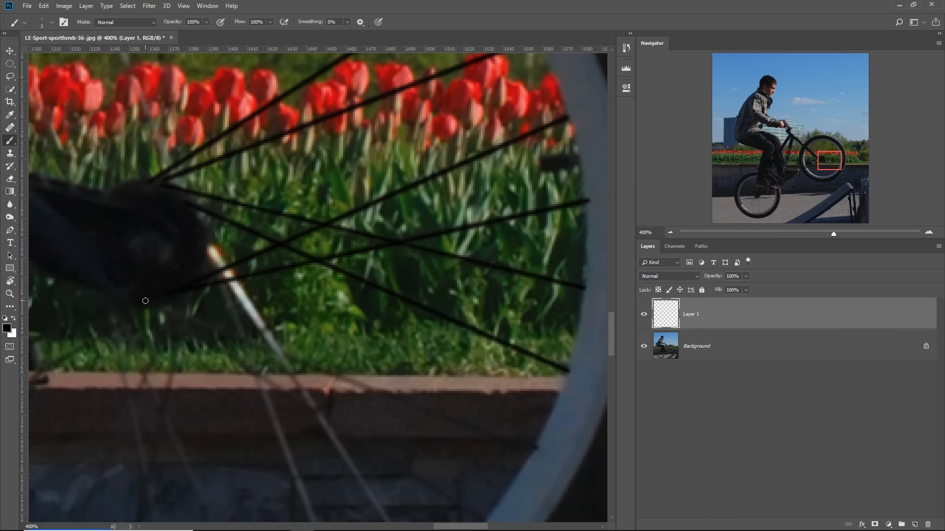
- Paint straight black lines over the five front-wheel spokes running from the hub down to the lower far part of the rim
{"action": "left_click", "coordinate": [143, 298]}
{"action": "left_click", "coordinate": [538, 444], "text": "shift"}
{"action": "left_click", "coordinate": [234, 199]}
{"action": "left_click", "coordinate": [500, 364], "text": "shift"}
{"action": "left_click", "coordinate": [295, 61]}
{"action": "left_click", "coordinate": [428, 405], "text": "shift"}
{"action": "left_click", "coordinate": [270, 62]}
{"action": "left_click", "coordinate": [439, 429], "text": "shift"}
{"action": "left_click", "coordinate": [270, 62]}
{"action": "left_click", "coordinate": [352, 444], "text": "shift"}
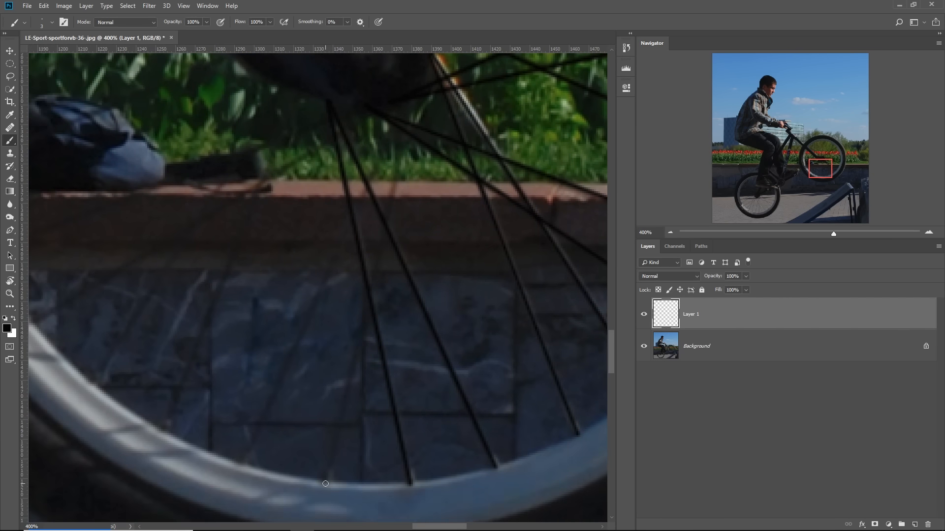
- Paint straight black lines over the spokes at the bottom of the front wheel, from the rim up to the hub
{"action": "left_click", "coordinate": [325, 483]}
{"action": "left_click", "coordinate": [427, 205], "text": "shift"}
{"action": "left_click", "coordinate": [241, 463], "text": "shift"}
{"action": "left_click", "coordinate": [160, 432]}
{"action": "left_click", "coordinate": [436, 154], "text": "shift"}
{"action": "left_click_drag", "start_coordinate": [467, 355], "coordinate": [324, 249]}
{"action": "mouse_move", "coordinate": [326, 416]}
{"action": "left_mouse_down"}
{"action": "mouse_move", "coordinate": [382, 294]}
{"action": "mouse_move", "coordinate": [333, 399]}
{"action": "left_mouse_up"}
- Paint straight black lines over the three flatter front-wheel spokes below the fork, between the hub and the near side of the rim
{"action": "left_click", "coordinate": [302, 322]}
{"action": "left_click", "coordinate": [440, 131], "text": "shift"}
{"action": "left_click", "coordinate": [529, 172]}
{"action": "left_click", "coordinate": [185, 365], "text": "shift"}
{"action": "left_click_drag", "start_coordinate": [498, 131], "coordinate": [493, 390]}
{"action": "left_click", "coordinate": [601, 318]}
{"action": "left_click", "coordinate": [163, 479], "text": "shift"}
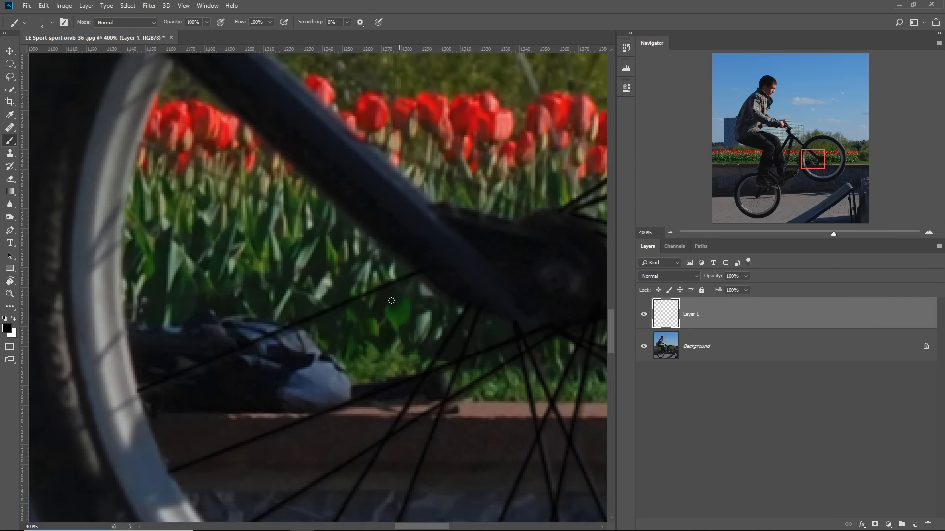
- Paint straight black lines over the three front-wheel spokes around the fork, between the near rim and the hub
{"action": "left_click", "coordinate": [187, 201]}
{"action": "left_click", "coordinate": [418, 297], "text": "shift"}
{"action": "mouse_move", "coordinate": [453, 232]}
{"action": "left_mouse_down"}
{"action": "mouse_move", "coordinate": [299, 333]}
{"action": "mouse_move", "coordinate": [315, 361]}
{"action": "left_mouse_up"}
{"action": "left_click", "coordinate": [129, 180]}
{"action": "left_click", "coordinate": [470, 405], "text": "shift"}
{"action": "left_click", "coordinate": [365, 406]}
{"action": "left_click", "coordinate": [189, 121], "text": "shift"}
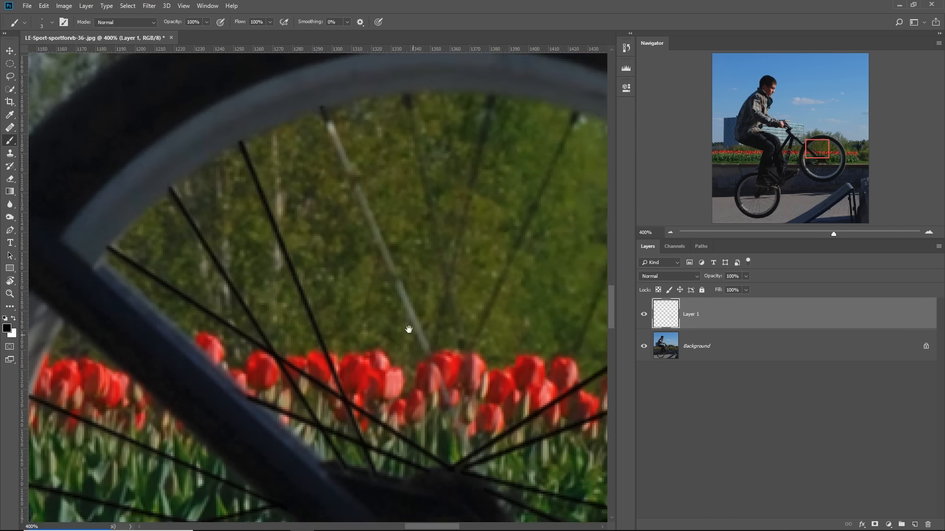
- Paint straight black lines over the remaining spokes between the top of the front wheel's rim and the hub
{"action": "left_click", "coordinate": [412, 130]}
{"action": "left_click", "coordinate": [322, 497], "text": "shift"}
{"action": "left_click_drag", "start_coordinate": [419, 355], "coordinate": [345, 285]}
{"action": "left_click", "coordinate": [497, 172]}
{"action": "left_click", "coordinate": [275, 428], "text": "shift"}
- Enlarge the brush to 5 px and thicken the spoke ends along the upper and far side of the front wheel's rim
{"action": "left_click_drag", "start_coordinate": [236, 162], "coordinate": [360, 364]}
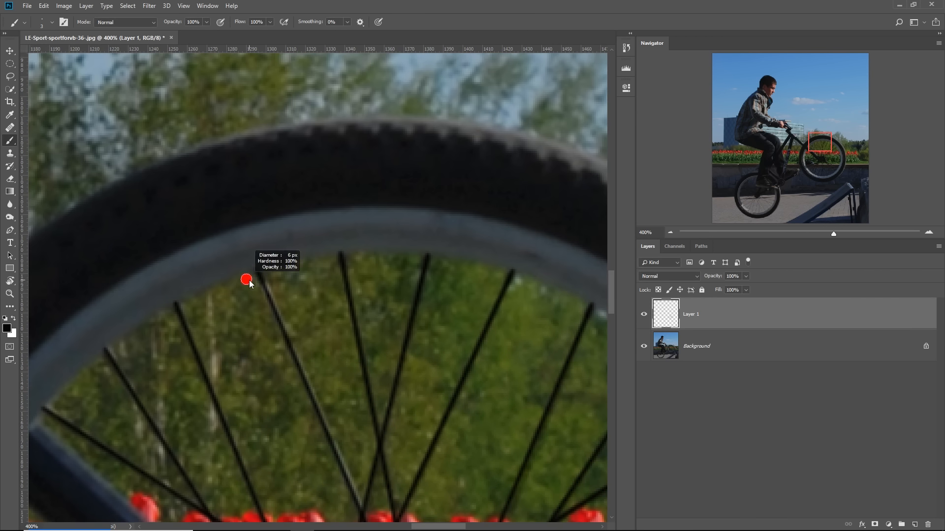
{"action": "left_click_drag", "start_coordinate": [233, 270], "coordinate": [238, 284]}
{"action": "left_click", "coordinate": [316, 253]}
{"action": "left_click_drag", "start_coordinate": [403, 256], "coordinate": [400, 268]}
{"action": "mouse_move", "coordinate": [518, 325]}
{"action": "left_mouse_down"}
{"action": "mouse_move", "coordinate": [409, 291]}
{"action": "mouse_move", "coordinate": [217, 145]}
{"action": "left_mouse_up"}
{"action": "left_click_drag", "start_coordinate": [445, 306], "coordinate": [433, 310]}
{"action": "left_click_drag", "start_coordinate": [479, 393], "coordinate": [438, 247]}
{"action": "left_click_drag", "start_coordinate": [454, 408], "coordinate": [445, 407]}
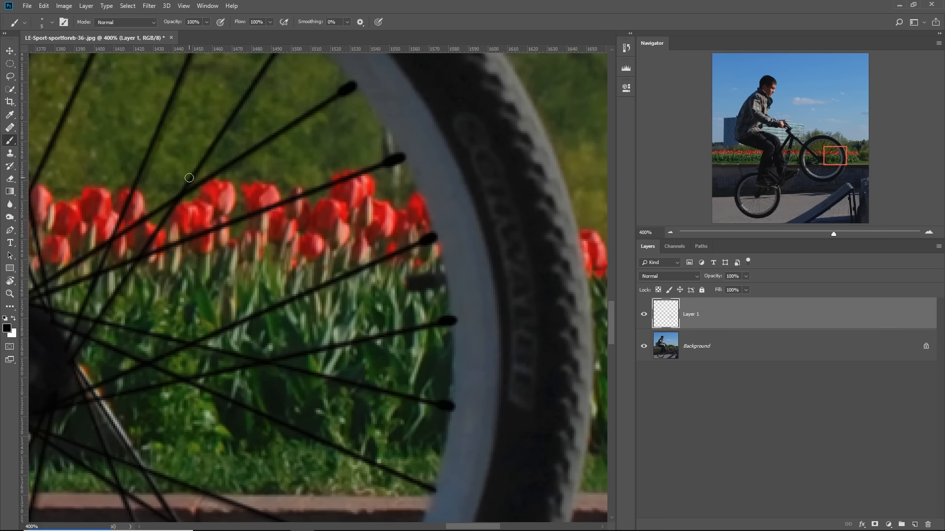
- Reduce the brush to 4 px and thicken the spoke ends along the top of the front wheel's rim
{"action": "left_click_drag", "start_coordinate": [190, 180], "coordinate": [299, 261]}
{"action": "key", "text": "["}
{"action": "left_click_drag", "start_coordinate": [256, 236], "coordinate": [417, 404]}
{"action": "left_click_drag", "start_coordinate": [155, 201], "coordinate": [160, 212]}
{"action": "left_click_drag", "start_coordinate": [238, 185], "coordinate": [239, 193]}
{"action": "left_click_drag", "start_coordinate": [325, 185], "coordinate": [323, 194]}
- Thicken the remaining spoke ends along the bottom and near side of the front wheel's rim with short black strokes
{"action": "left_click_drag", "start_coordinate": [495, 344], "coordinate": [394, 123]}
{"action": "left_click_drag", "start_coordinate": [423, 375], "coordinate": [383, 372]}
{"action": "mouse_move", "coordinate": [347, 407]}
{"action": "left_mouse_down"}
{"action": "mouse_move", "coordinate": [428, 361]}
{"action": "mouse_move", "coordinate": [600, 366]}
{"action": "left_mouse_up"}
{"action": "left_click_drag", "start_coordinate": [418, 383], "coordinate": [419, 375]}
{"action": "left_click_drag", "start_coordinate": [333, 336], "coordinate": [338, 329]}
{"action": "left_click_drag", "start_coordinate": [295, 197], "coordinate": [427, 372]}
{"action": "left_click_drag", "start_coordinate": [285, 330], "coordinate": [293, 325]}
{"action": "left_click_drag", "start_coordinate": [295, 162], "coordinate": [315, 389]}
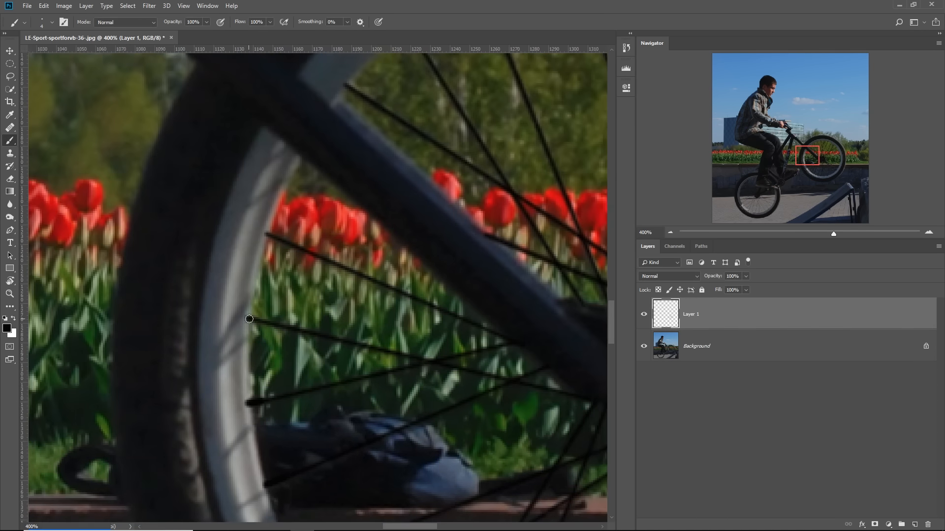
{"action": "left_click_drag", "start_coordinate": [331, 253], "coordinate": [335, 261]}
{"action": "left_click_drag", "start_coordinate": [401, 208], "coordinate": [404, 214]}
- Reduce the brush to 3 px and paint black lines over the lower back spokes of the rear wheel
{"action": "key", "text": "ctrl+minus"}
{"action": "key", "text": "ctrl+minus"}
{"action": "key", "text": "ctrl+minus"}
{"action": "left_click_drag", "start_coordinate": [276, 354], "coordinate": [482, 206]}
{"action": "key", "text": "ctrl+plus"}
{"action": "key", "text": "ctrl+plus"}
{"action": "left_click_drag", "start_coordinate": [503, 459], "coordinate": [468, 359]}
{"action": "key", "text": "["}
{"action": "left_click_drag", "start_coordinate": [132, 345], "coordinate": [381, 194]}
{"action": "left_click_drag", "start_coordinate": [102, 290], "coordinate": [352, 123]}
{"action": "mouse_move", "coordinate": [223, 218]}
{"action": "left_mouse_down"}
{"action": "mouse_move", "coordinate": [250, 416]}
{"action": "mouse_move", "coordinate": [272, 465]}
{"action": "left_mouse_up"}
- Paint straight black lines over the next three rear-wheel spokes between the back of the rim and the hub
{"action": "left_click", "coordinate": [125, 476]}
{"action": "left_click", "coordinate": [388, 369], "text": "shift"}
{"action": "left_click", "coordinate": [116, 413]}
{"action": "left_click", "coordinate": [392, 422], "text": "shift"}
{"action": "left_click", "coordinate": [116, 350]}
{"action": "left_click", "coordinate": [392, 420], "text": "shift"}
{"action": "left_click_drag", "start_coordinate": [428, 338], "coordinate": [432, 369]}
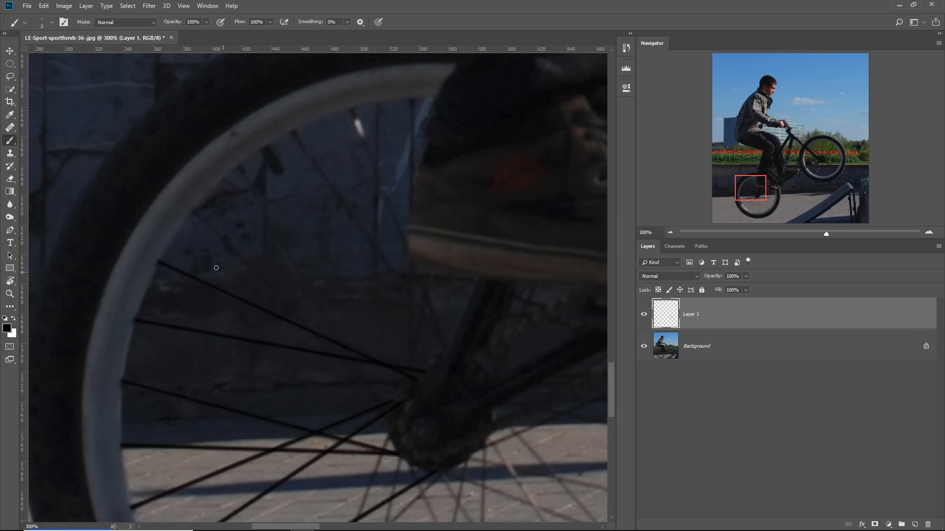
- Paint straight black lines over the three rear-wheel spokes running from the upper rim toward the hub beside the shoe
{"action": "left_click", "coordinate": [239, 165]}
{"action": "left_click", "coordinate": [390, 422], "text": "shift"}
{"action": "left_click", "coordinate": [275, 137]}
{"action": "left_click", "coordinate": [432, 358], "text": "shift"}
{"action": "left_click", "coordinate": [333, 114]}
{"action": "left_click", "coordinate": [432, 358], "text": "shift"}
{"action": "left_click_drag", "start_coordinate": [396, 208], "coordinate": [371, 177]}
- Paint straight black lines over the rear-wheel spoke segments visible between the shoe, the frame and the front part of the rim
{"action": "left_click_drag", "start_coordinate": [443, 331], "coordinate": [354, 282]}
{"action": "left_click", "coordinate": [421, 236]}
{"action": "left_click", "coordinate": [406, 274], "text": "shift"}
{"action": "left_click", "coordinate": [437, 253]}
{"action": "left_click", "coordinate": [354, 309], "text": "shift"}
{"action": "left_click", "coordinate": [571, 372]}
{"action": "left_click", "coordinate": [352, 325], "text": "shift"}
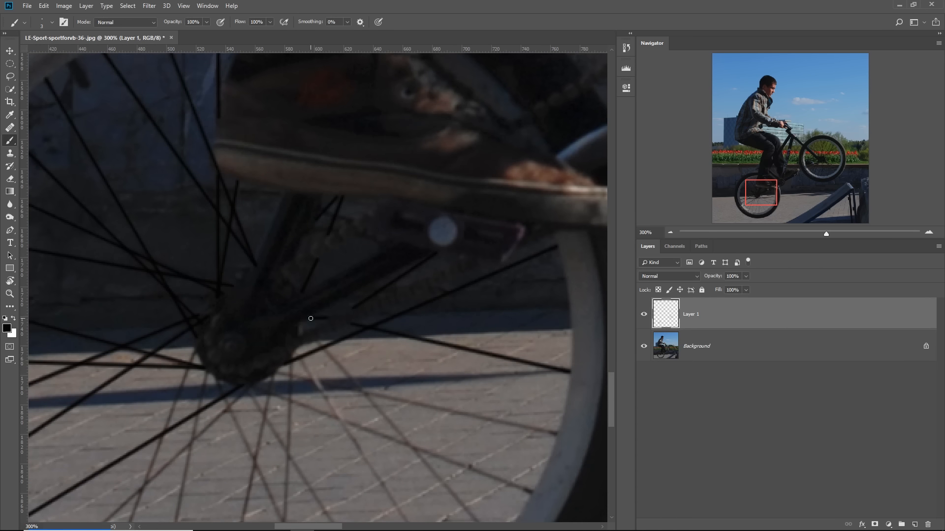
- Paint straight black lines over the rear-wheel spokes running from the hub to the lower front part of the rim
{"action": "left_click", "coordinate": [250, 342]}
{"action": "left_click", "coordinate": [534, 403], "text": "shift"}
{"action": "left_click_drag", "start_coordinate": [339, 384], "coordinate": [352, 306]}
{"action": "left_click", "coordinate": [349, 475]}
{"action": "left_click", "coordinate": [223, 201], "text": "shift"}
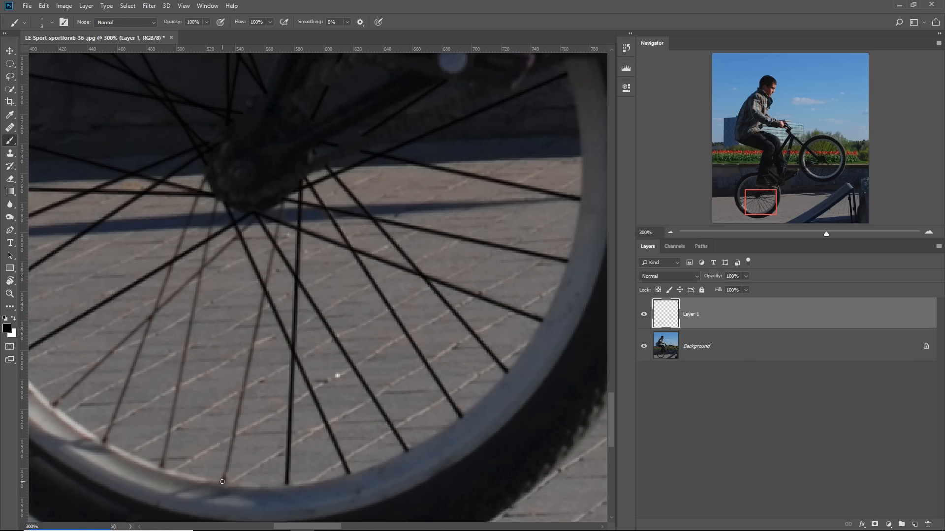
- Paint straight black lines over the remaining three spokes between the bottom of the rear wheel's rim and the hub
{"action": "left_click", "coordinate": [222, 483]}
{"action": "left_click", "coordinate": [283, 201], "text": "shift"}
{"action": "left_click_drag", "start_coordinate": [180, 206], "coordinate": [285, 246]}
{"action": "left_click", "coordinate": [305, 237]}
{"action": "left_click", "coordinate": [208, 482], "text": "shift"}
{"action": "left_click", "coordinate": [158, 445]}
{"action": "left_click", "coordinate": [358, 259], "text": "shift"}
- Set the brush size to 4 px
{"action": "left_click", "coordinate": [52, 23]}
{"action": "mouse_move", "coordinate": [256, 276]}
{"action": "left_mouse_down"}
{"action": "mouse_move", "coordinate": [342, 301]}
{"action": "mouse_move", "coordinate": [118, 151]}
{"action": "left_mouse_up"}
{"action": "type", "text": "4"}
{"action": "key", "text": "Return"}
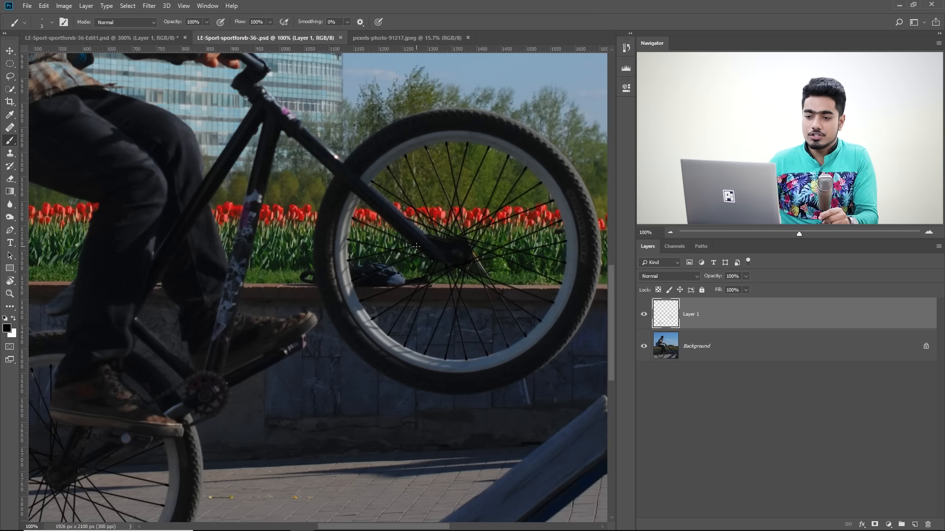
- Switch to LE-Sport-sportforvb-36-Edit1.psd, set the brush size to 4 px and thicken a spoke end at the front wheel's upper rim
{"action": "left_click", "coordinate": [123, 42]}
{"action": "left_click_drag", "start_coordinate": [308, 148], "coordinate": [337, 222]}
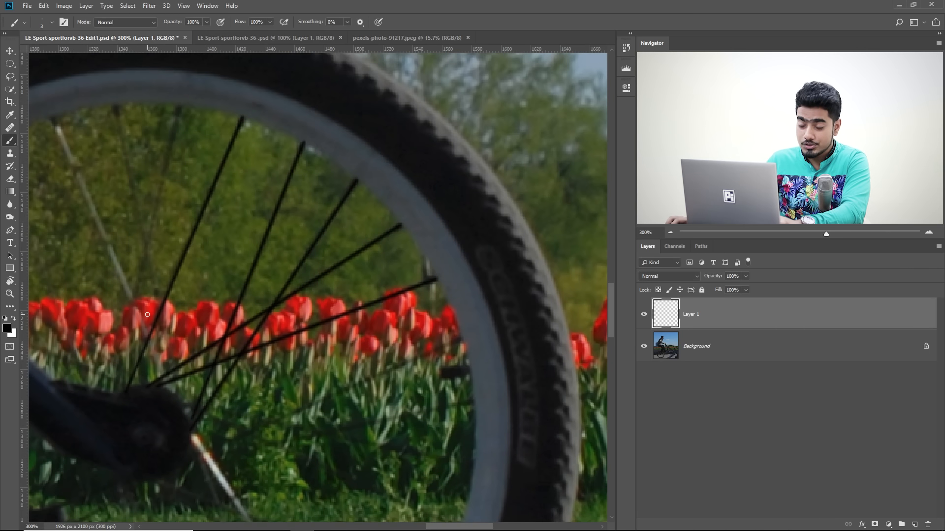
{"action": "left_click", "coordinate": [52, 23]}
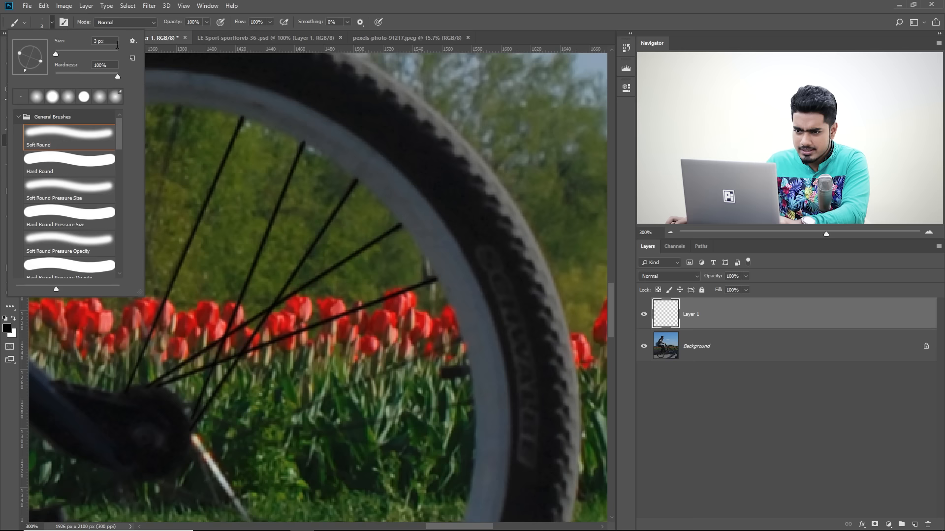
{"action": "type", "text": "4"}
{"action": "key", "text": "Return"}
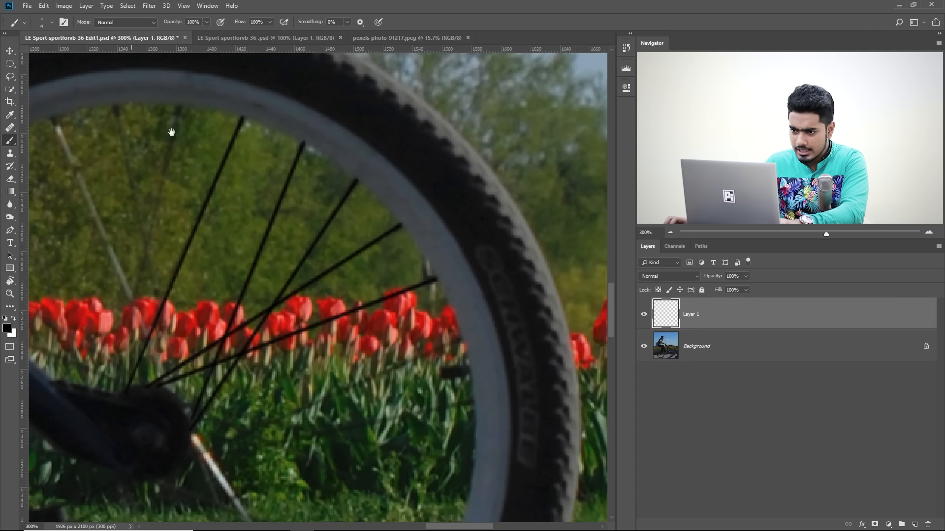
{"action": "left_click_drag", "start_coordinate": [227, 167], "coordinate": [218, 176]}
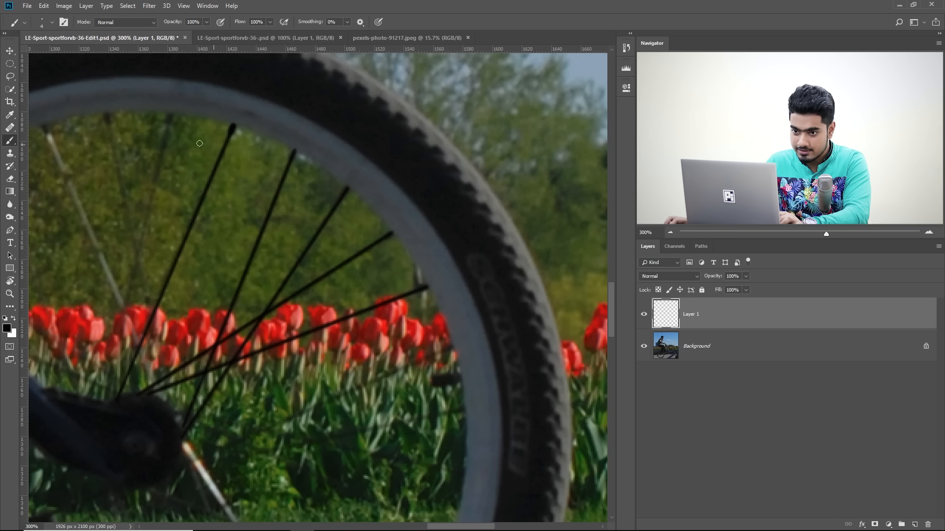
- Try connecting points across the front wheel with straight brush lines and undo the trial lines
{"action": "left_click", "coordinate": [291, 158], "text": "shift"}
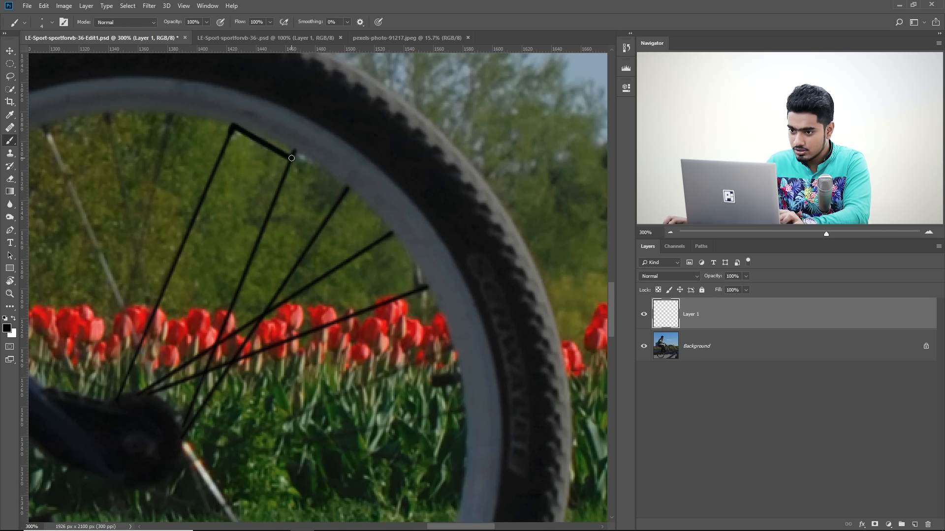
{"action": "key", "text": "ctrl+z"}
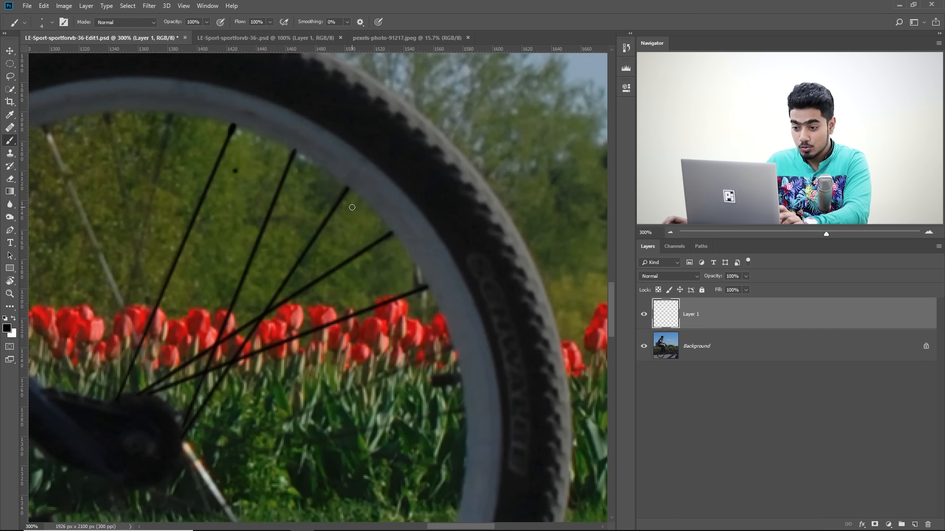
{"action": "left_click", "coordinate": [413, 213], "text": "shift"}
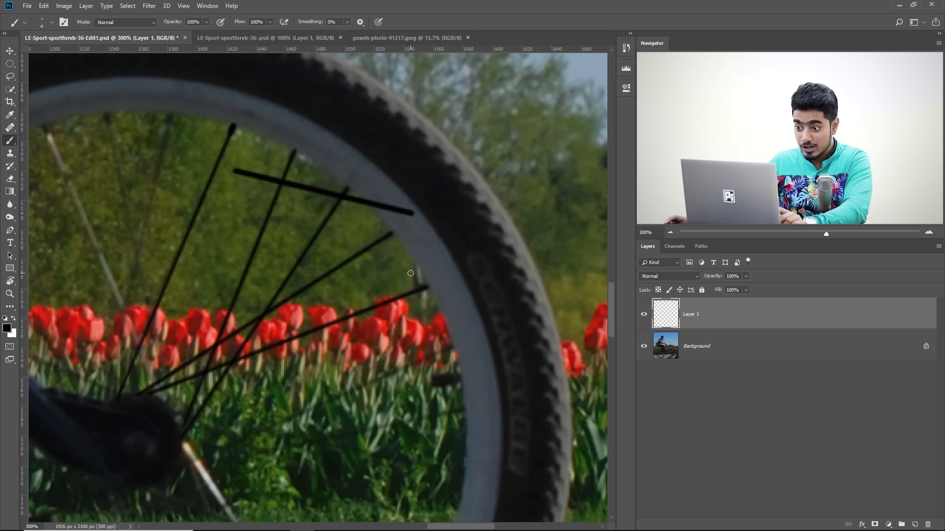
{"action": "left_click", "coordinate": [388, 369], "text": "shift"}
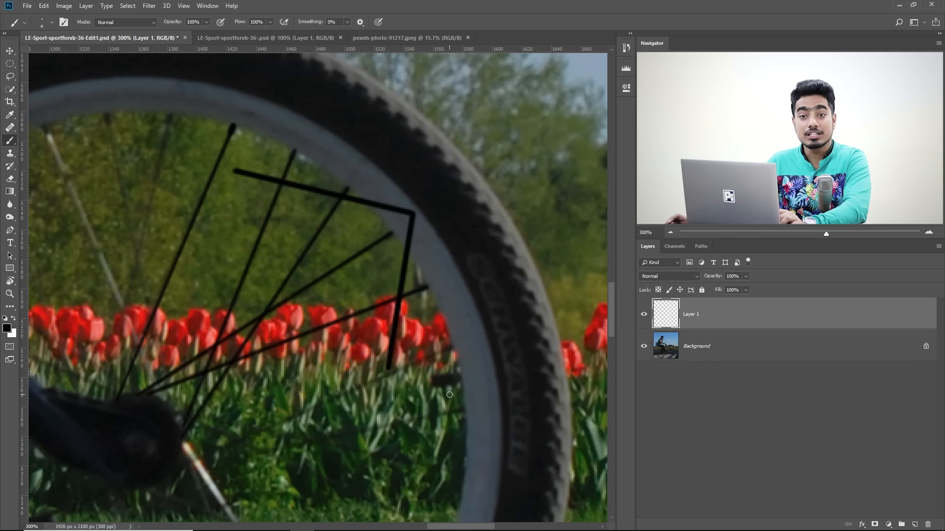
{"action": "key", "text": "ctrl+z"}
{"action": "key", "text": "ctrl+z"}
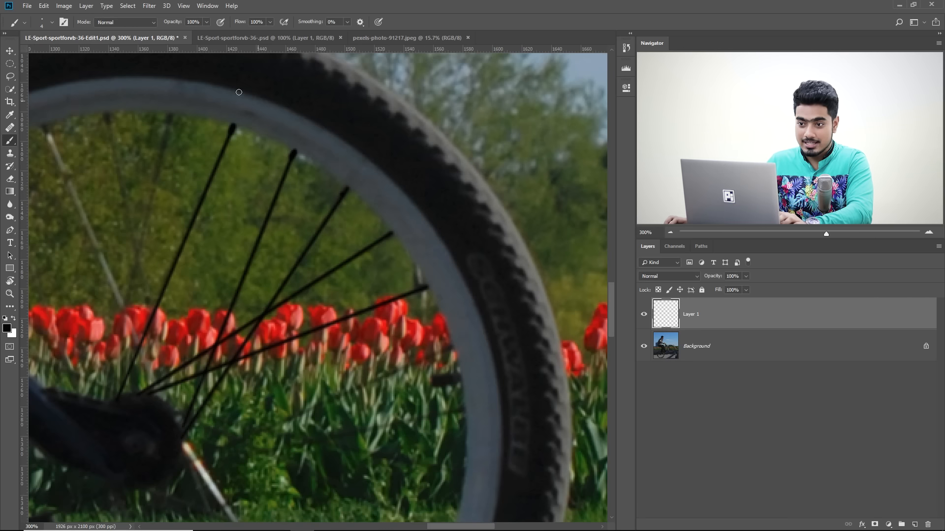
- Close LE-Sport-sportforvb-36-Edit1.psd without saving and return to the document with the finished spokes
{"action": "left_click", "coordinate": [184, 38]}
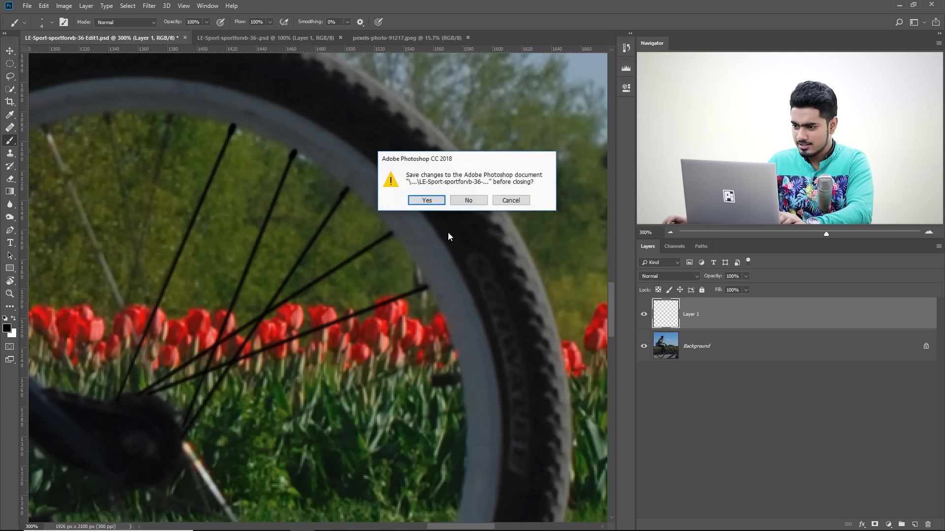
{"action": "left_click", "coordinate": [468, 198]}
{"action": "left_click_drag", "start_coordinate": [468, 191], "coordinate": [345, 346]}
{"action": "key", "text": "ctrl+plus"}
{"action": "key", "text": "ctrl+plus"}
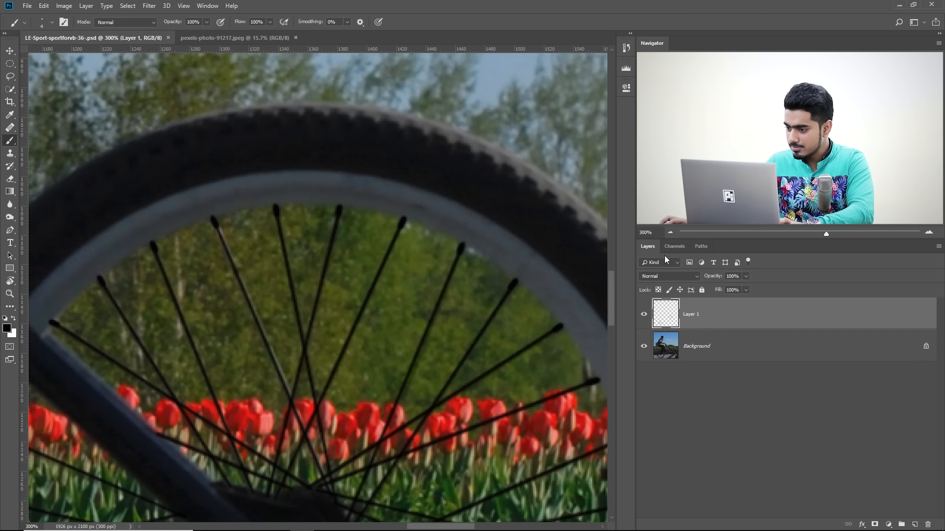
- Check the saved Subject path and rename Layer 1 as Spokes
{"action": "left_click", "coordinate": [701, 247]}
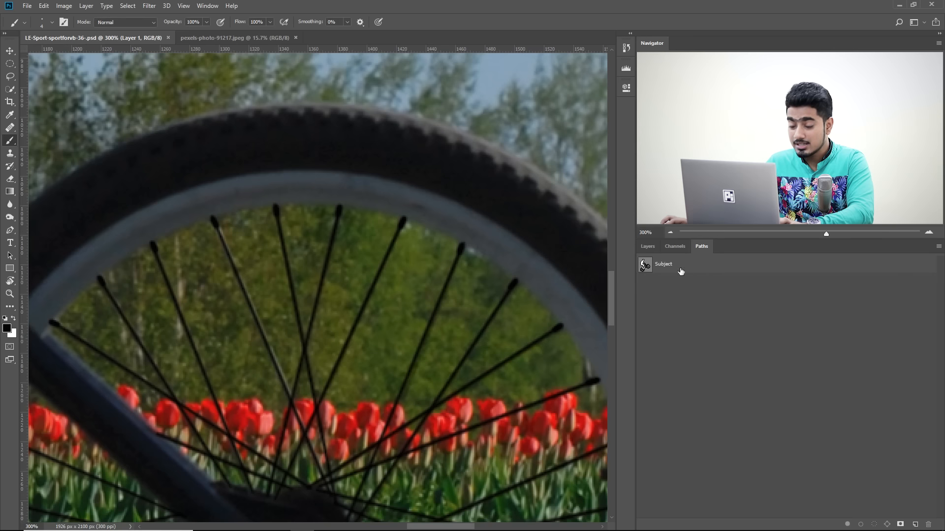
{"action": "left_click", "coordinate": [648, 247]}
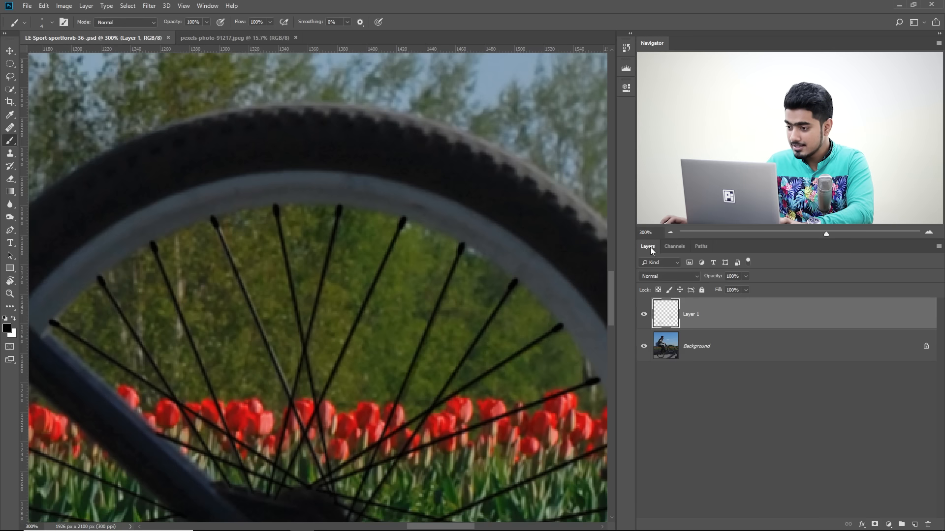
{"action": "double_click", "coordinate": [692, 314]}
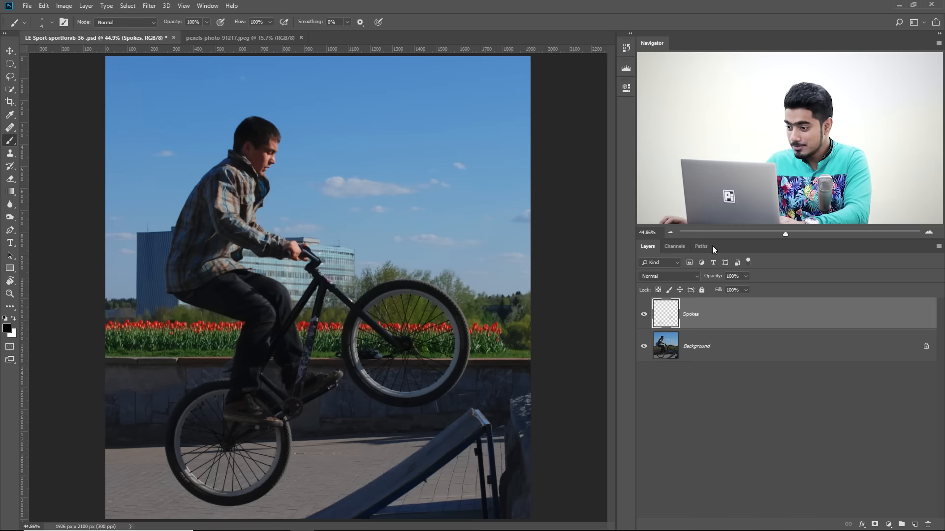
- Load the Subject path as a selection and turn it into a layer mask on the Background layer
{"action": "left_click", "coordinate": [708, 246]}
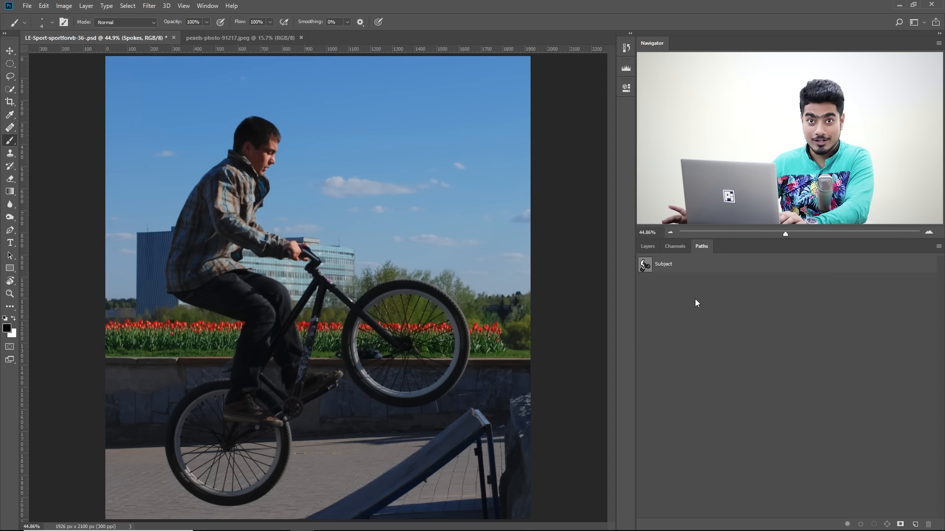
{"action": "left_click", "coordinate": [645, 265], "text": "ctrl"}
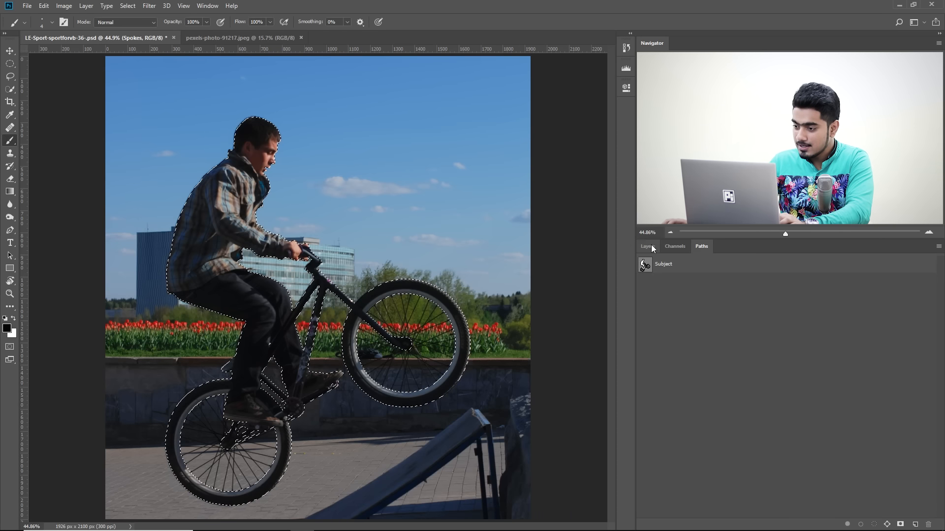
{"action": "left_click", "coordinate": [648, 246]}
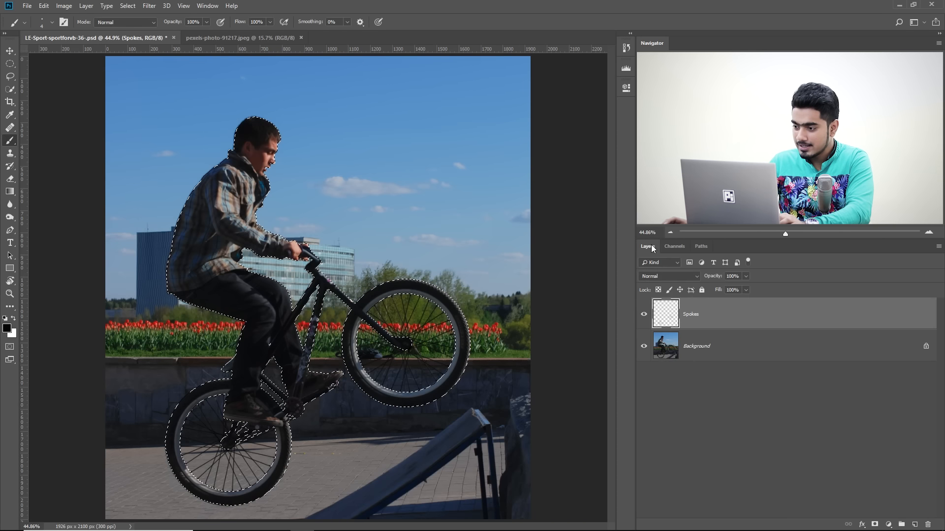
{"action": "left_click", "coordinate": [707, 348]}
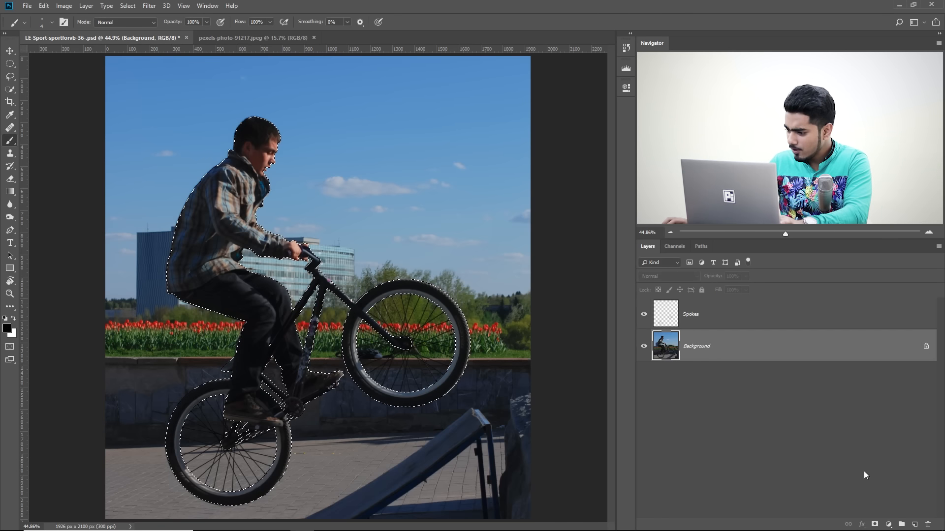
{"action": "left_click", "coordinate": [874, 524]}
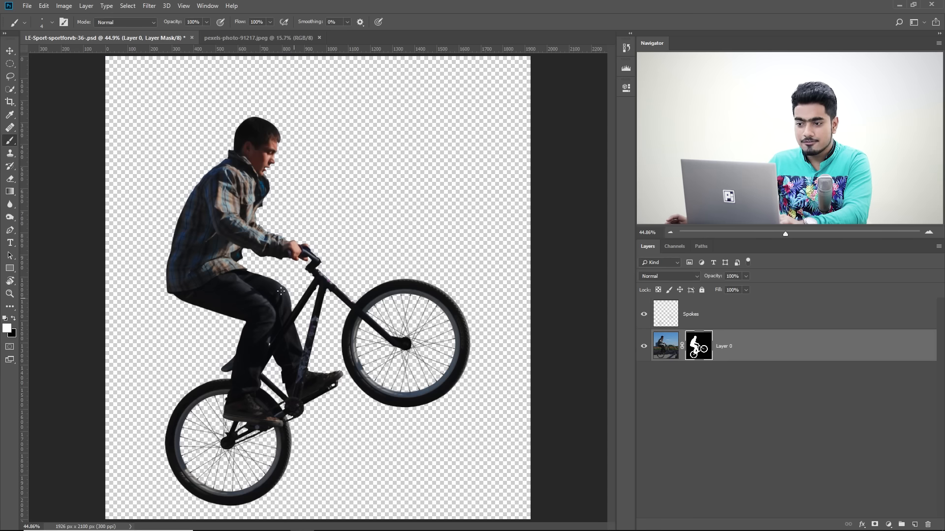
- Add a white (ffffff) Solid Color fill layer and place it beneath Layer 0 as the cutout's background
{"action": "key", "text": "ctrl+plus"}
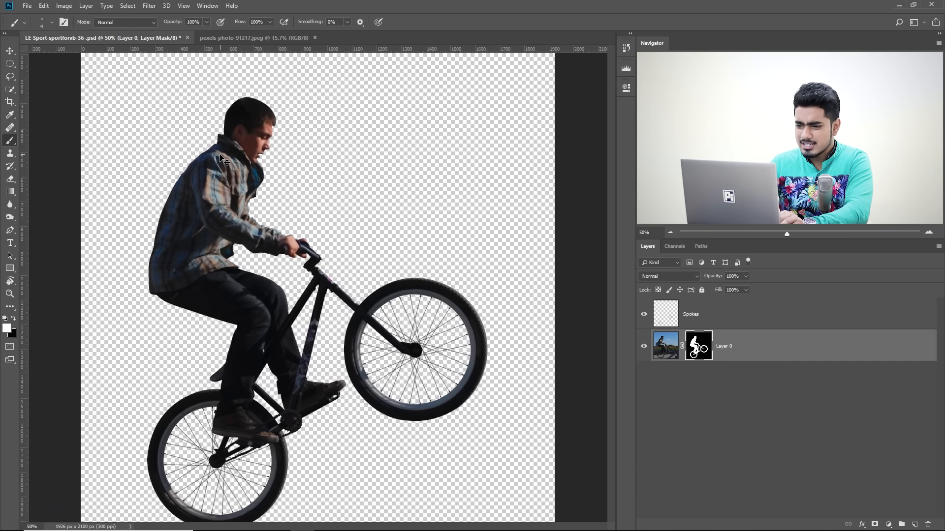
{"action": "key", "text": "ctrl+plus"}
{"action": "key", "text": "ctrl+plus"}
{"action": "key", "text": "ctrl+plus"}
{"action": "mouse_move", "coordinate": [139, 275]}
{"action": "left_mouse_down"}
{"action": "mouse_move", "coordinate": [234, 238]}
{"action": "mouse_move", "coordinate": [417, 305]}
{"action": "left_mouse_up"}
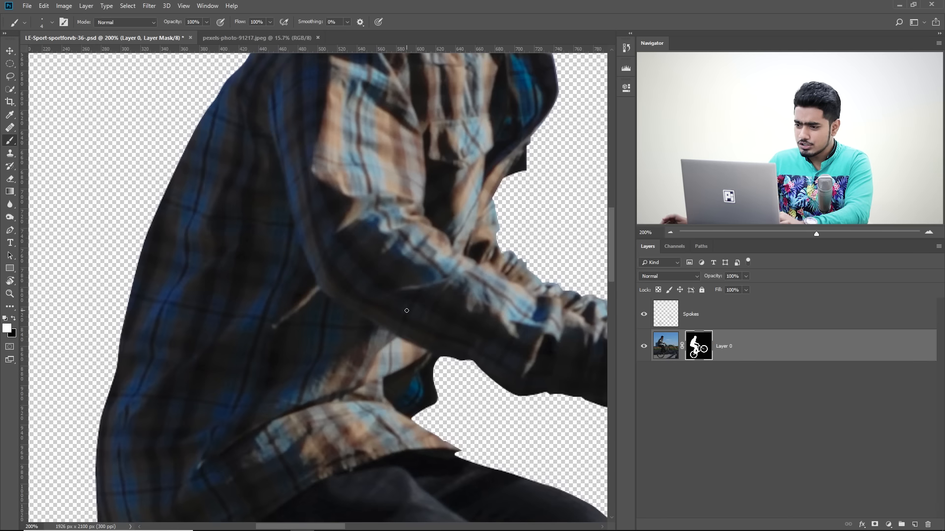
{"action": "left_click_drag", "start_coordinate": [481, 222], "coordinate": [341, 227]}
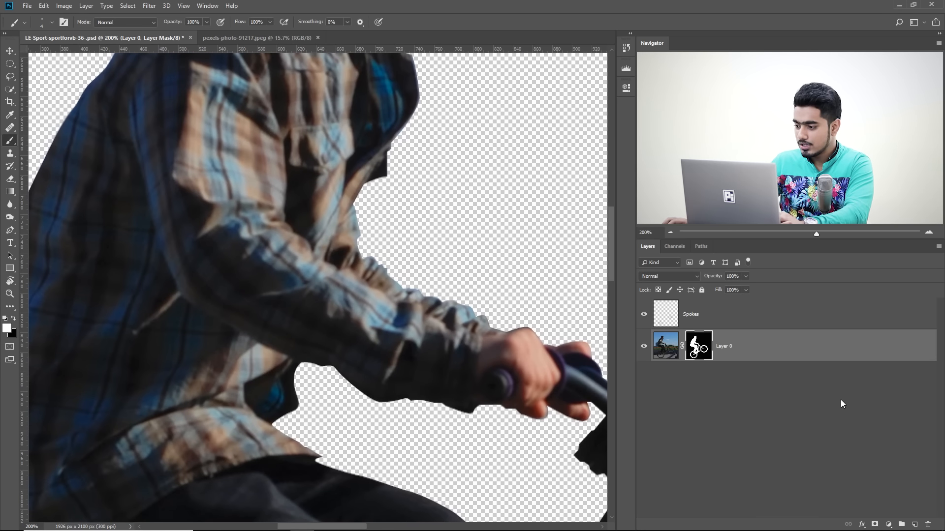
{"action": "left_click", "coordinate": [889, 525]}
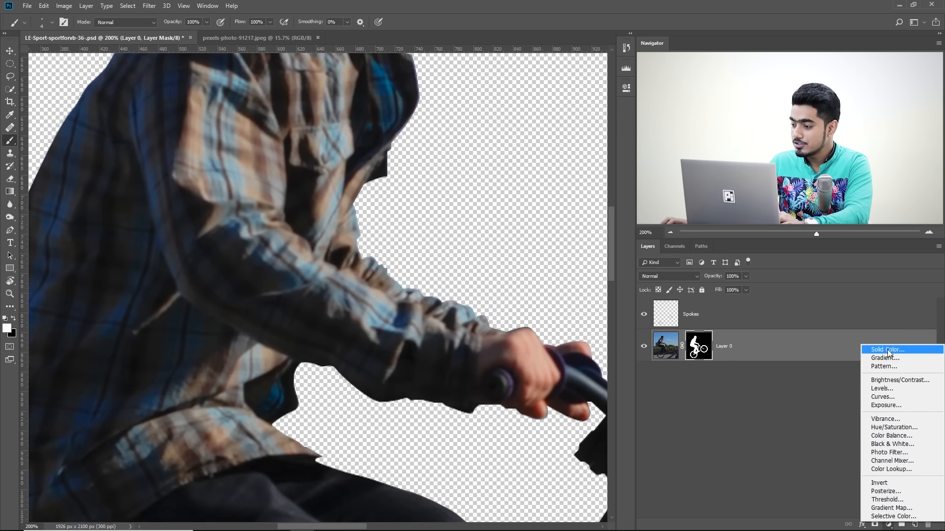
{"action": "left_click", "coordinate": [888, 350]}
{"action": "left_click_drag", "start_coordinate": [705, 289], "coordinate": [650, 225]}
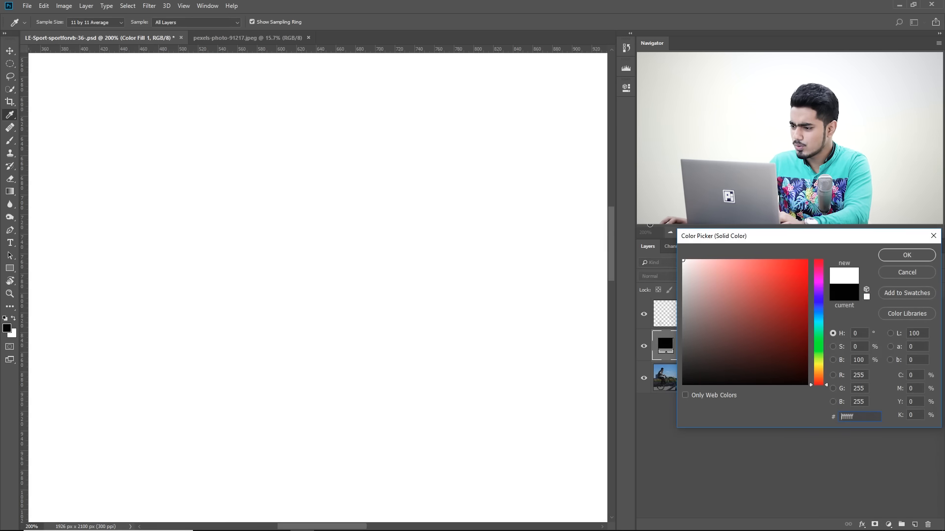
{"action": "left_click", "coordinate": [894, 252]}
{"action": "left_click_drag", "start_coordinate": [792, 344], "coordinate": [791, 391]}
{"action": "key", "text": "b"}
- Target Layer 0's mask and set up the Blur tool with 20% strength and a 41 px brush
{"action": "left_click_drag", "start_coordinate": [393, 258], "coordinate": [392, 401]}
{"action": "left_click_drag", "start_coordinate": [432, 138], "coordinate": [401, 204]}
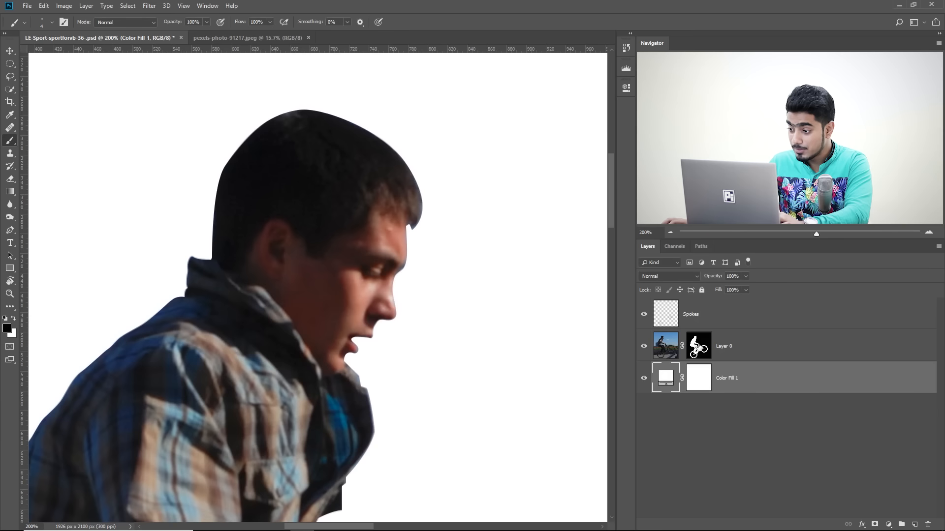
{"action": "left_click", "coordinate": [697, 348]}
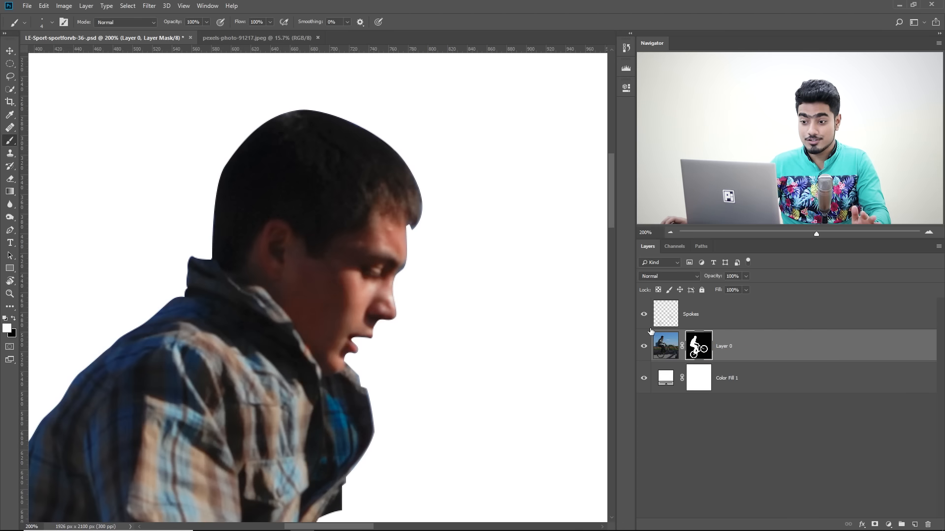
{"action": "left_click", "coordinate": [9, 205]}
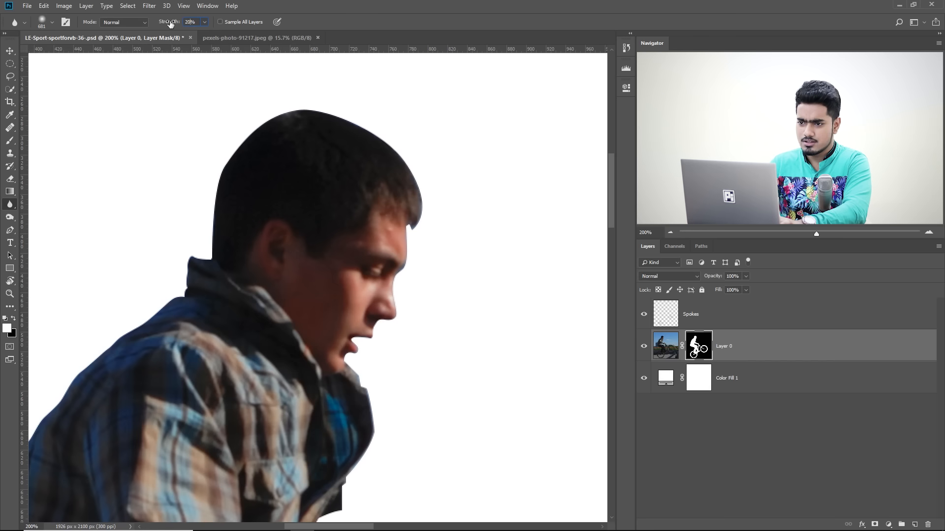
{"action": "left_click_drag", "start_coordinate": [328, 279], "coordinate": [288, 275]}
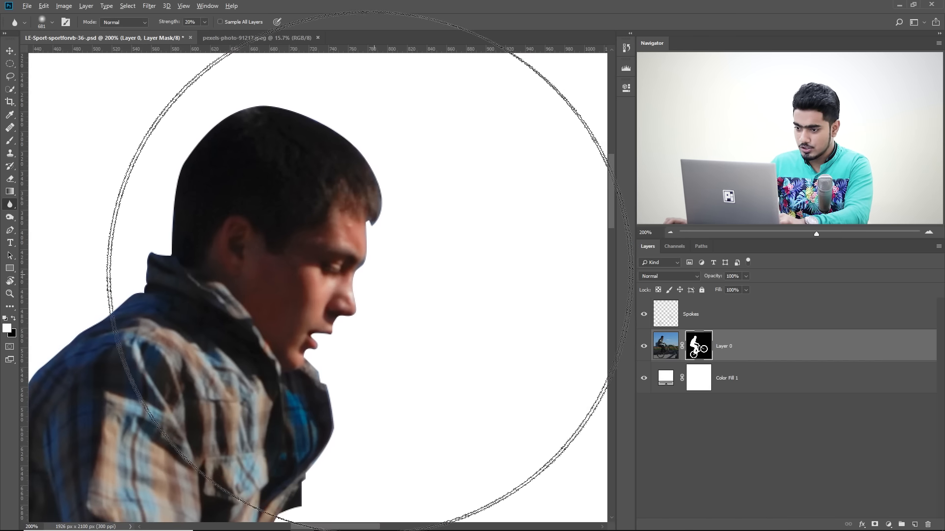
{"action": "left_click_drag", "start_coordinate": [373, 273], "coordinate": [144, 238]}
{"action": "mouse_move", "coordinate": [340, 269]}
{"action": "left_mouse_down"}
{"action": "mouse_move", "coordinate": [253, 259]}
{"action": "mouse_move", "coordinate": [323, 246]}
{"action": "left_mouse_up"}
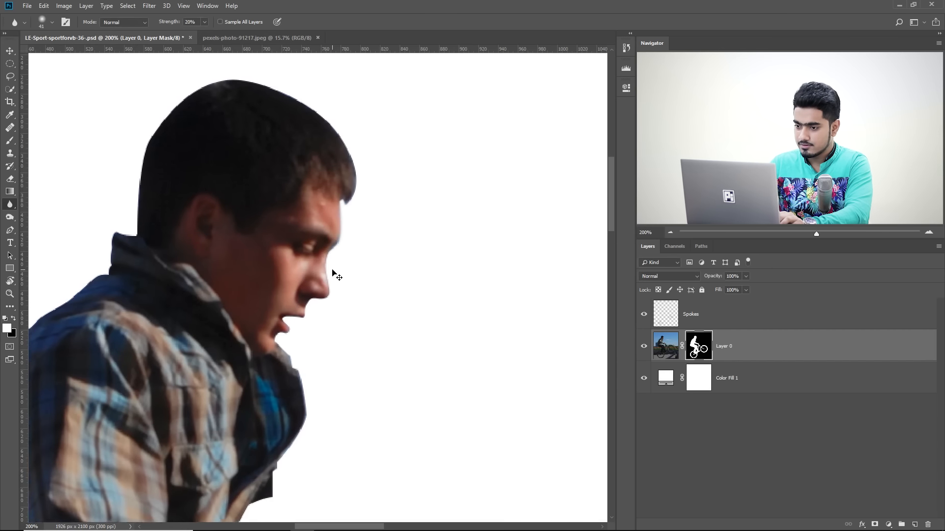
- Blur the mask edge around the rider's face and along the top and back of the head
{"action": "scroll", "coordinate": [332, 270], "scroll_direction": "up", "scroll_amount": 2}
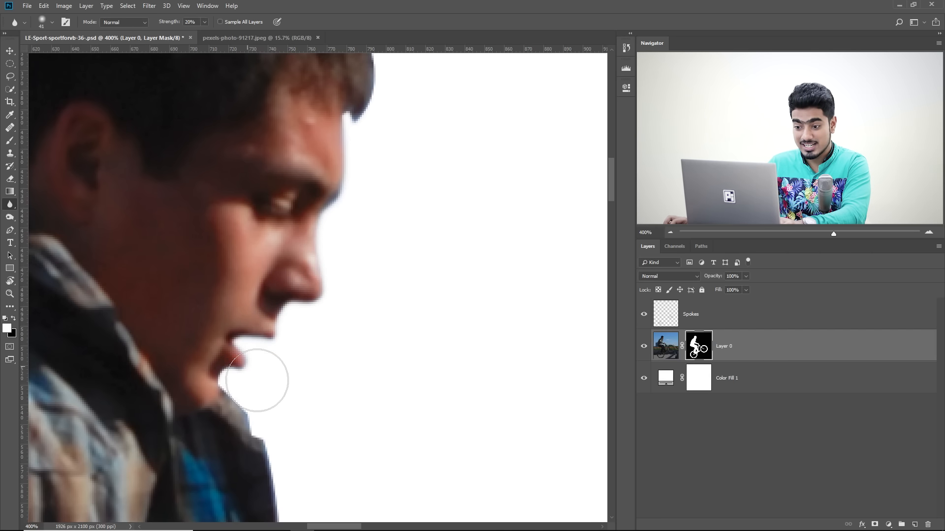
{"action": "scroll", "coordinate": [331, 280], "scroll_direction": "up", "scroll_amount": 8}
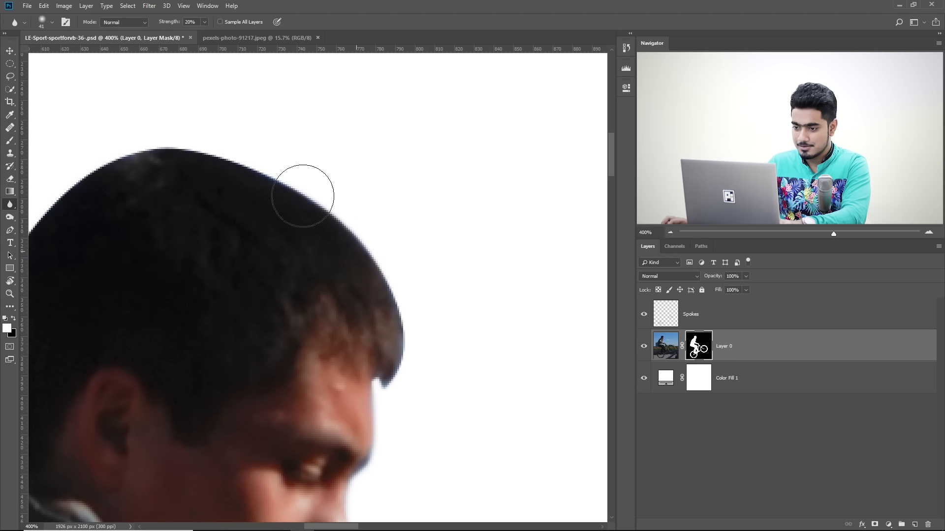
{"action": "left_click_drag", "start_coordinate": [198, 148], "coordinate": [280, 185]}
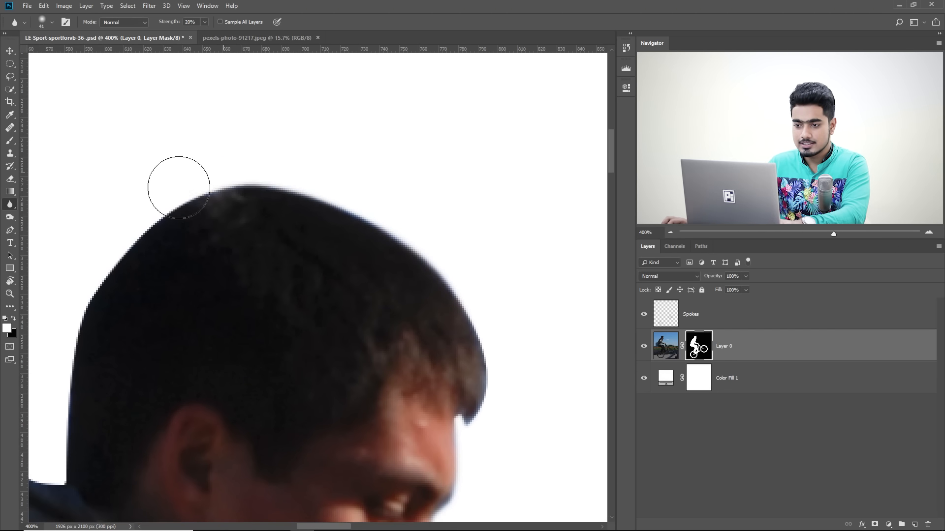
{"action": "mouse_move", "coordinate": [149, 221]}
{"action": "left_mouse_down"}
{"action": "mouse_move", "coordinate": [284, 152]}
{"action": "mouse_move", "coordinate": [292, 137]}
{"action": "left_mouse_up"}
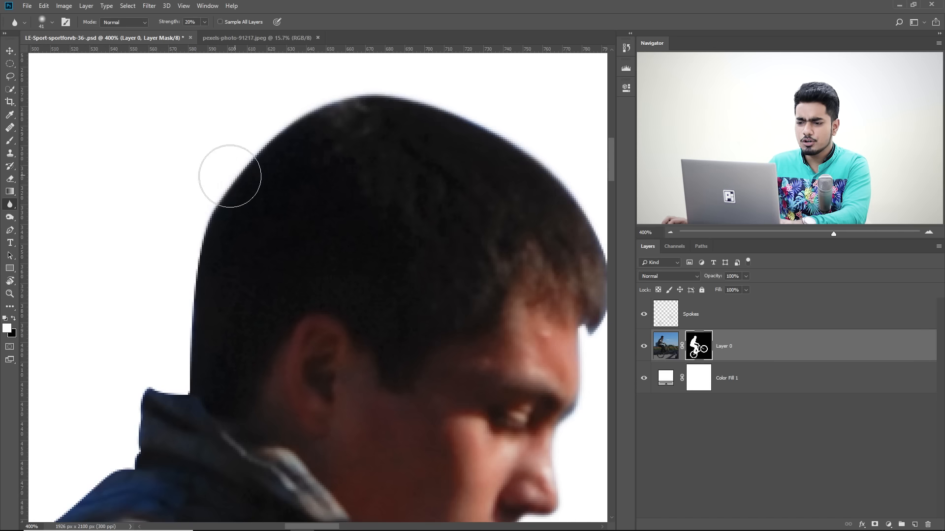
{"action": "mouse_move", "coordinate": [202, 198]}
{"action": "left_mouse_down"}
{"action": "mouse_move", "coordinate": [181, 379]}
{"action": "mouse_move", "coordinate": [184, 350]}
{"action": "left_mouse_up"}
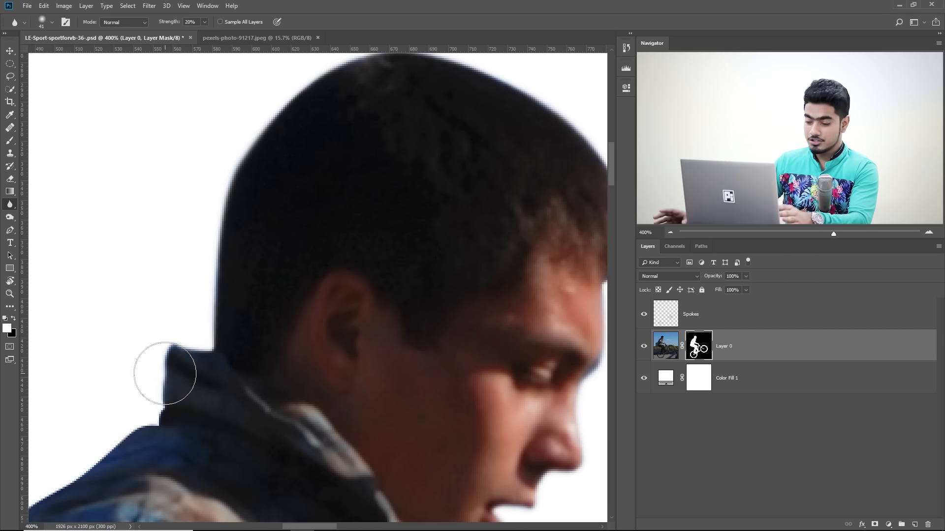
- Soften the mask edge along the rider's collar, shoulder and upper back with a 28 px Blur brush
{"action": "left_click_drag", "start_coordinate": [165, 374], "coordinate": [211, 275]}
{"action": "left_click_drag", "start_coordinate": [214, 313], "coordinate": [358, 255]}
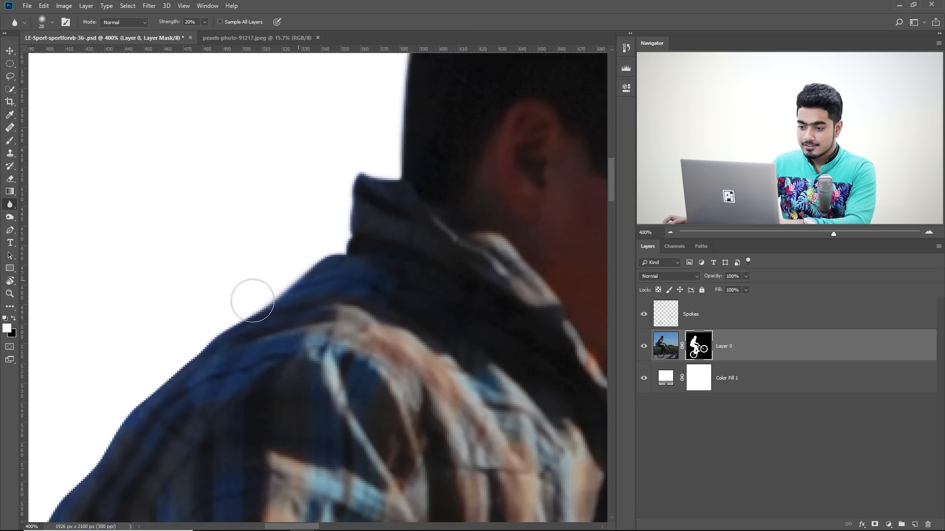
{"action": "left_click_drag", "start_coordinate": [231, 333], "coordinate": [327, 285]}
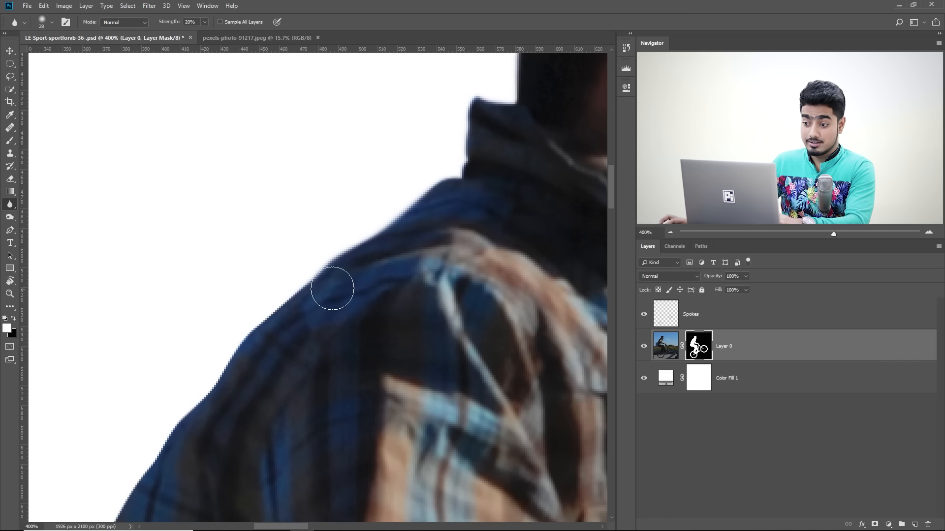
{"action": "left_click_drag", "start_coordinate": [224, 368], "coordinate": [331, 270]}
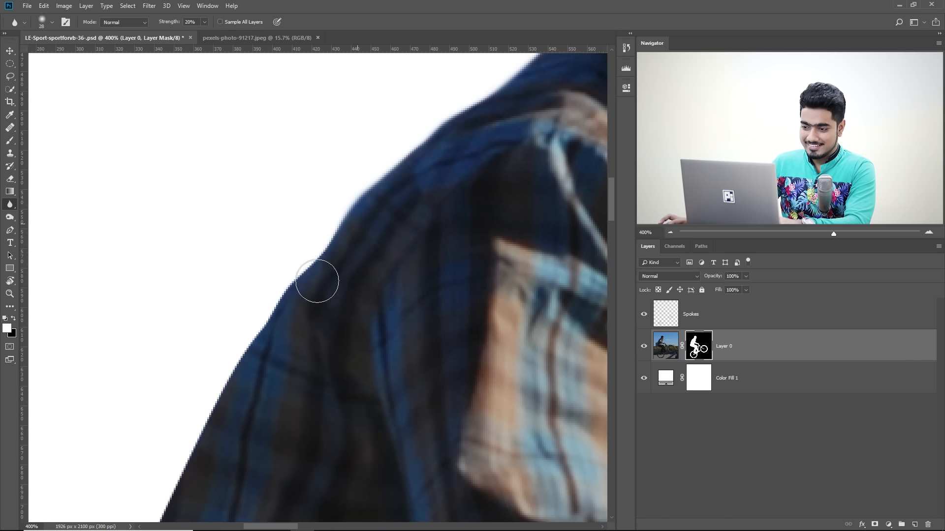
{"action": "mouse_move", "coordinate": [258, 338]}
{"action": "left_mouse_down"}
{"action": "mouse_move", "coordinate": [332, 236]}
{"action": "mouse_move", "coordinate": [316, 245]}
{"action": "mouse_move", "coordinate": [407, 254]}
{"action": "left_mouse_up"}
- Blur the mask edge down the back of the rider's shirt with a larger 139 px brush
{"action": "key", "text": "ctrl+minus"}
{"action": "key", "text": "ctrl+minus"}
{"action": "key", "text": "ctrl+minus"}
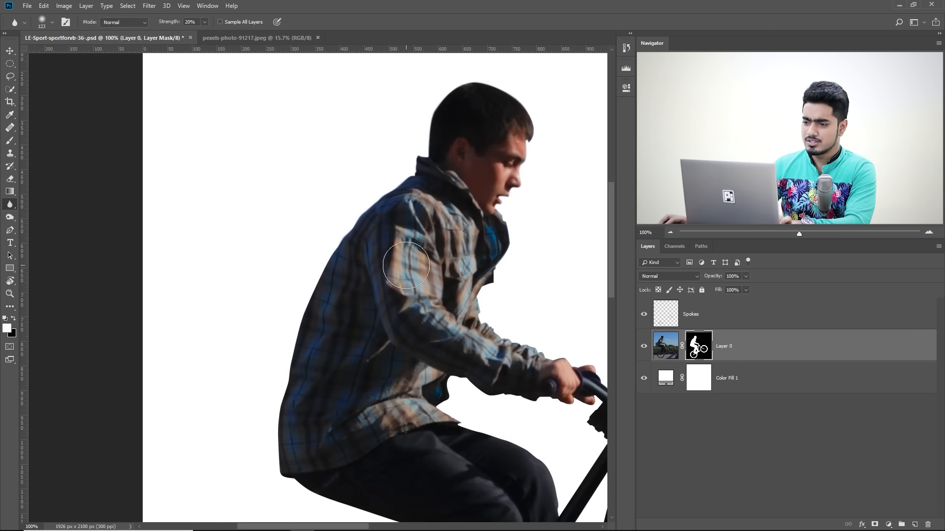
{"action": "left_click_drag", "start_coordinate": [360, 365], "coordinate": [352, 339]}
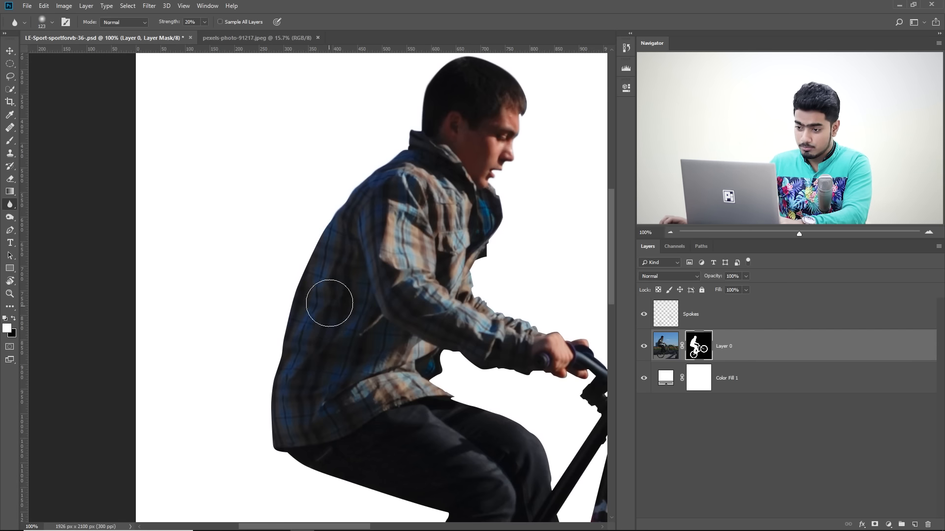
{"action": "left_click_drag", "start_coordinate": [317, 249], "coordinate": [313, 261]}
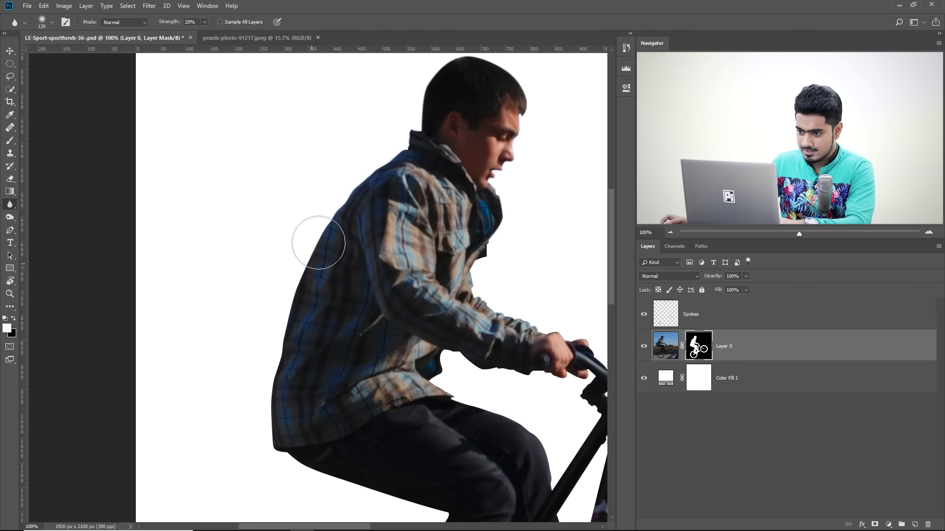
{"action": "left_click_drag", "start_coordinate": [290, 307], "coordinate": [311, 280]}
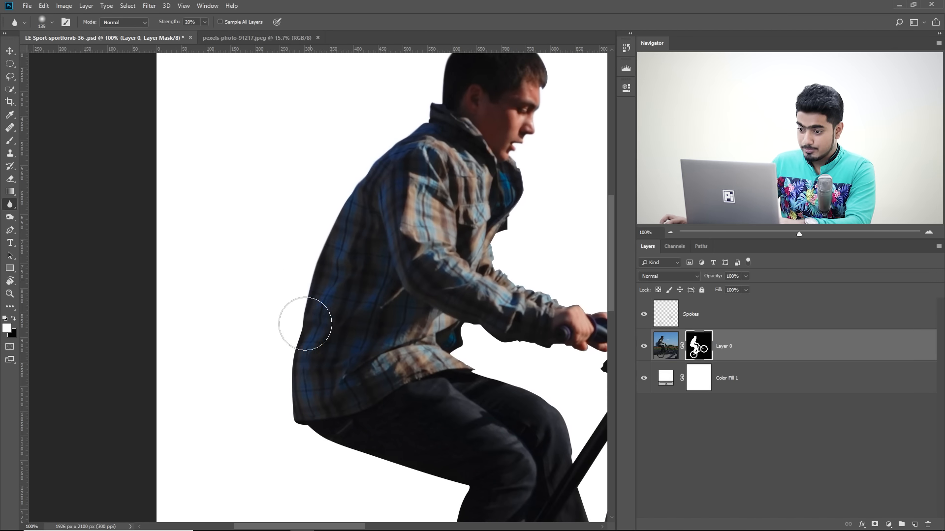
{"action": "scroll", "coordinate": [302, 334], "scroll_direction": "down", "scroll_amount": 1}
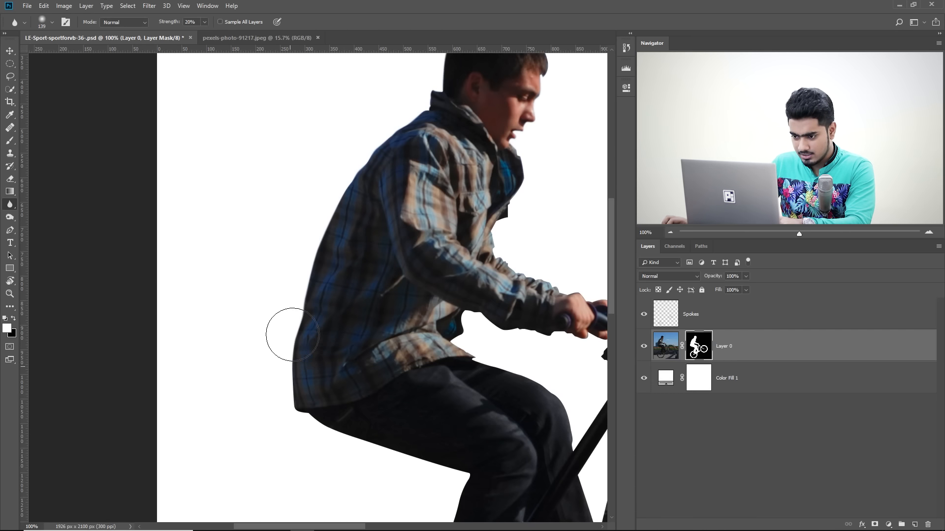
- Soften the mask edge along the shirt hem, trousers, back of the leg and bicycle seat with a 105 px Blur brush
{"action": "key", "text": "ctrl+plus"}
{"action": "left_click_drag", "start_coordinate": [288, 390], "coordinate": [281, 245]}
{"action": "left_click_drag", "start_coordinate": [275, 309], "coordinate": [262, 309]}
{"action": "left_click_drag", "start_coordinate": [293, 337], "coordinate": [213, 245]}
{"action": "mouse_move", "coordinate": [437, 403]}
{"action": "left_mouse_down"}
{"action": "mouse_move", "coordinate": [258, 325]}
{"action": "mouse_move", "coordinate": [287, 352]}
{"action": "mouse_move", "coordinate": [527, 428]}
{"action": "mouse_move", "coordinate": [507, 432]}
{"action": "mouse_move", "coordinate": [386, 390]}
{"action": "mouse_move", "coordinate": [477, 414]}
{"action": "mouse_move", "coordinate": [272, 208]}
{"action": "left_mouse_up"}
{"action": "key", "text": "bracketleft"}
{"action": "left_click_drag", "start_coordinate": [333, 265], "coordinate": [333, 233]}
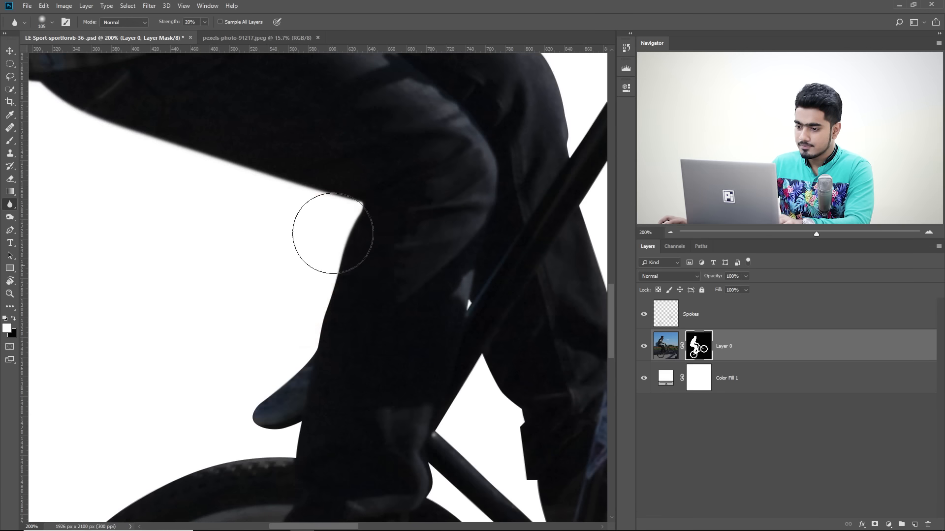
{"action": "mouse_move", "coordinate": [339, 287]}
{"action": "left_mouse_down"}
{"action": "mouse_move", "coordinate": [338, 331]}
{"action": "mouse_move", "coordinate": [214, 419]}
{"action": "mouse_move", "coordinate": [259, 404]}
{"action": "mouse_move", "coordinate": [399, 274]}
{"action": "left_mouse_up"}
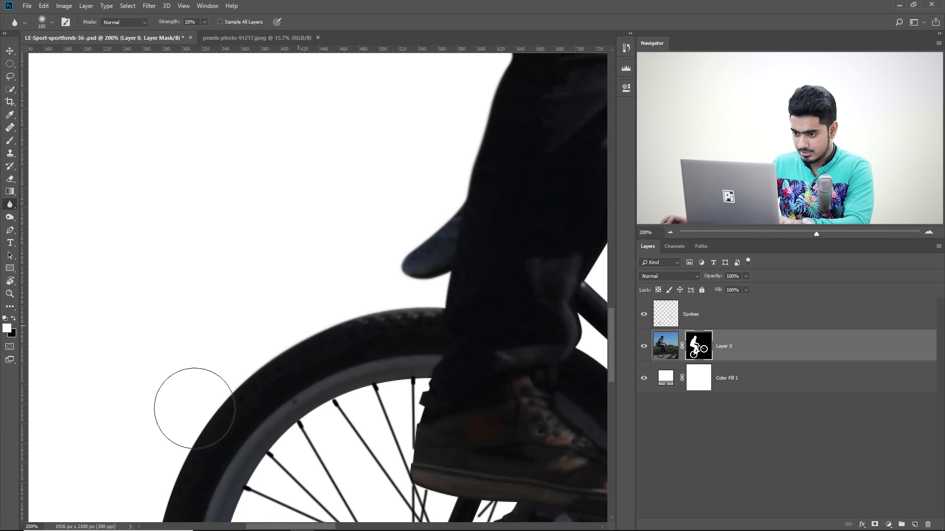
- Blur the mask edge around the outer tyre and inner rim of the rear wheel
{"action": "left_click_drag", "start_coordinate": [194, 409], "coordinate": [262, 213]}
{"action": "left_click_drag", "start_coordinate": [183, 464], "coordinate": [161, 309]}
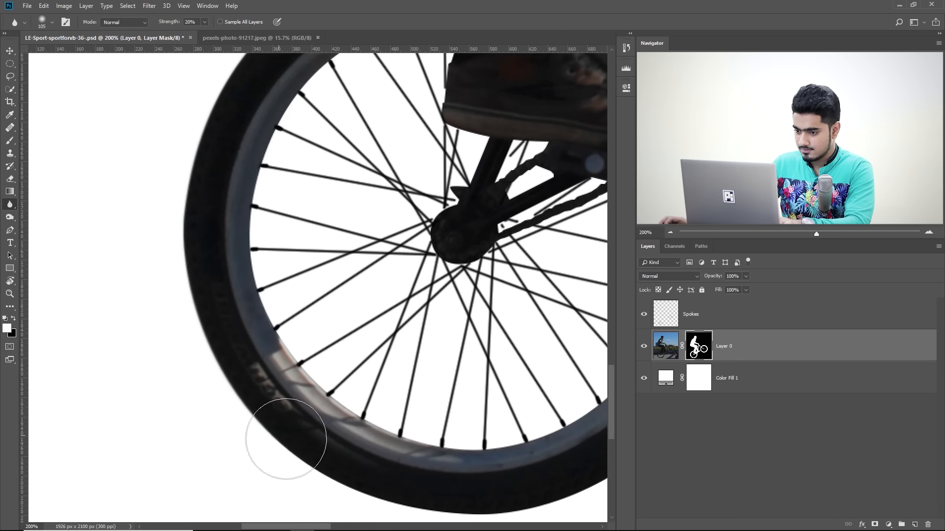
{"action": "left_click_drag", "start_coordinate": [190, 343], "coordinate": [351, 494]}
{"action": "left_click_drag", "start_coordinate": [354, 492], "coordinate": [208, 425]}
{"action": "left_click_drag", "start_coordinate": [208, 431], "coordinate": [320, 453]}
{"action": "left_click_drag", "start_coordinate": [418, 389], "coordinate": [358, 460]}
{"action": "left_click_drag", "start_coordinate": [359, 487], "coordinate": [532, 161]}
{"action": "left_click_drag", "start_coordinate": [207, 275], "coordinate": [292, 299]}
{"action": "left_click_drag", "start_coordinate": [163, 299], "coordinate": [483, 439]}
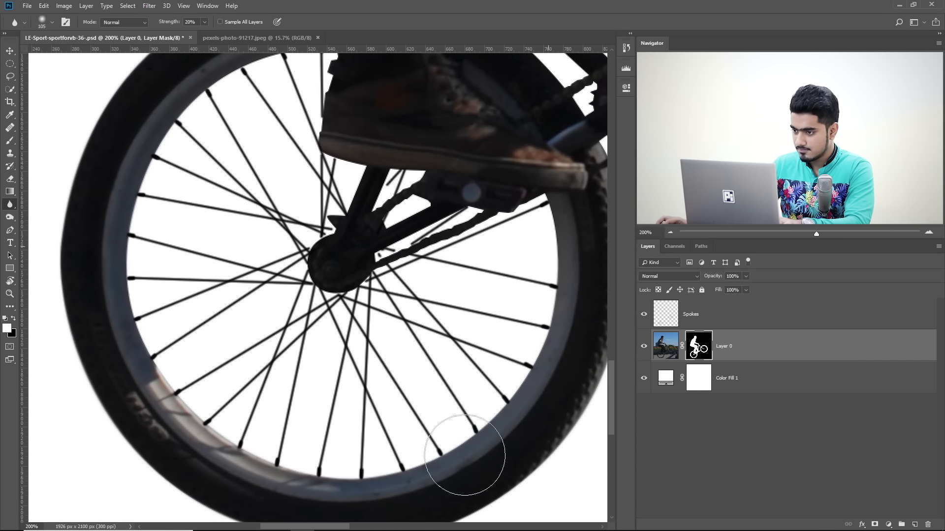
{"action": "left_click_drag", "start_coordinate": [530, 224], "coordinate": [357, 405]}
{"action": "left_click_drag", "start_coordinate": [355, 403], "coordinate": [99, 457]}
{"action": "left_click_drag", "start_coordinate": [518, 305], "coordinate": [386, 356]}
- Soften the mask edge around the rider's lower legs, front shoe and pedal crank
{"action": "left_click_drag", "start_coordinate": [292, 268], "coordinate": [319, 359]}
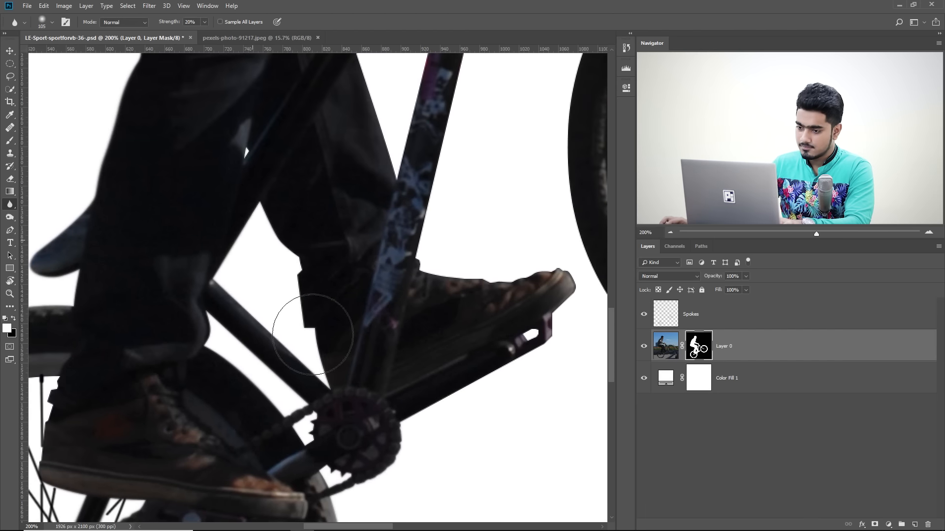
{"action": "left_click_drag", "start_coordinate": [517, 272], "coordinate": [447, 297]}
{"action": "key", "text": "bracketright"}
{"action": "key", "text": "bracketright"}
- Blur the mask edge along the rider's sleeve, hands and jacket front, adjusting the brush size up to 69 px
{"action": "left_click_drag", "start_coordinate": [367, 202], "coordinate": [277, 392]}
{"action": "left_click_drag", "start_coordinate": [250, 71], "coordinate": [216, 401]}
{"action": "mouse_move", "coordinate": [200, 265]}
{"action": "left_mouse_down"}
{"action": "mouse_move", "coordinate": [509, 358]}
{"action": "mouse_move", "coordinate": [318, 262]}
{"action": "mouse_move", "coordinate": [330, 261]}
{"action": "mouse_move", "coordinate": [372, 400]}
{"action": "left_mouse_up"}
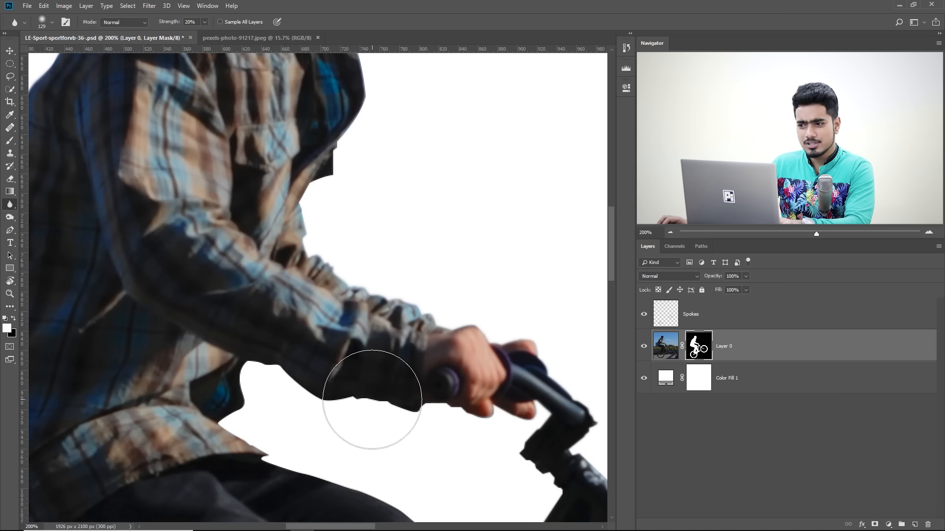
{"action": "left_click_drag", "start_coordinate": [403, 352], "coordinate": [390, 388]}
{"action": "left_click_drag", "start_coordinate": [405, 344], "coordinate": [354, 350]}
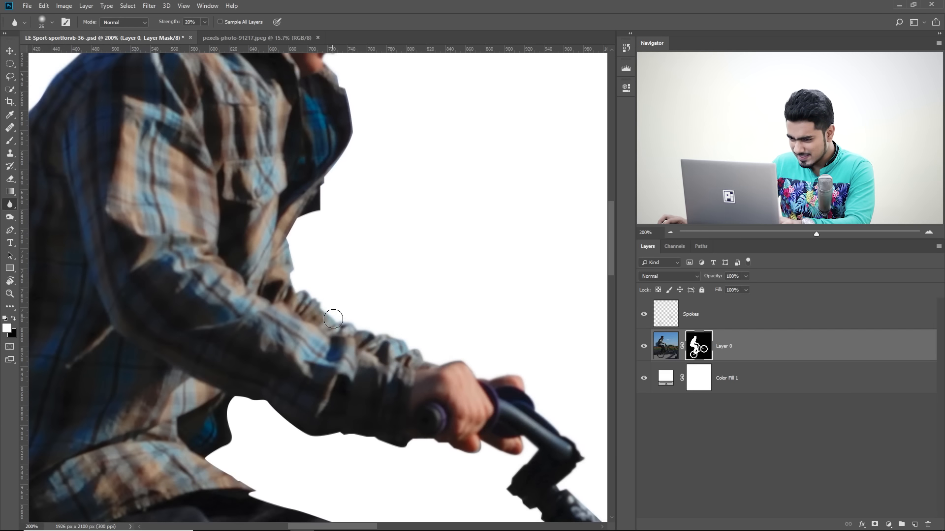
{"action": "left_click_drag", "start_coordinate": [236, 408], "coordinate": [252, 407]}
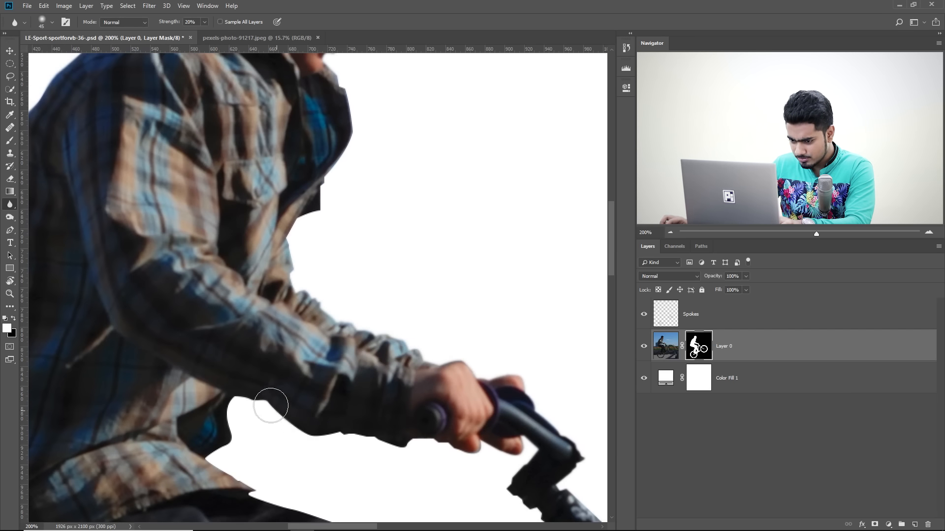
{"action": "left_click_drag", "start_coordinate": [307, 281], "coordinate": [325, 279]}
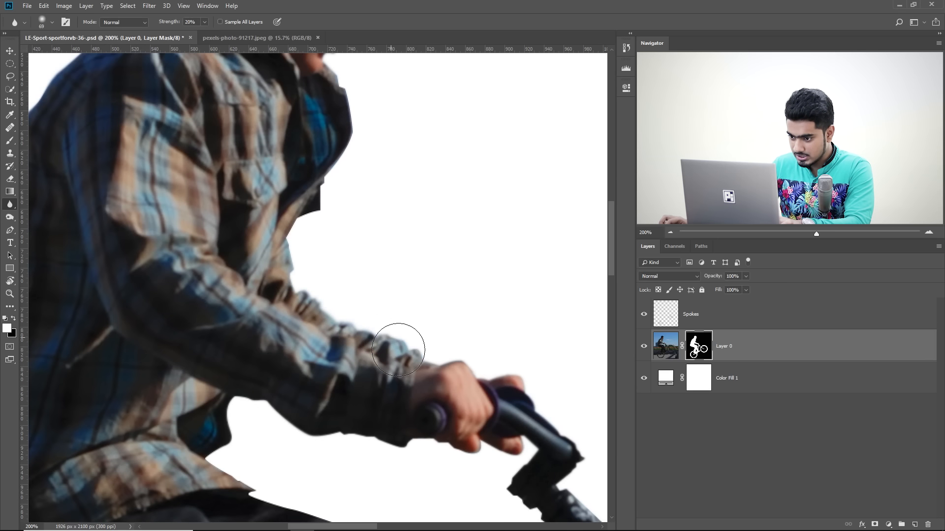
{"action": "scroll", "coordinate": [492, 367], "scroll_direction": "up", "scroll_amount": 3}
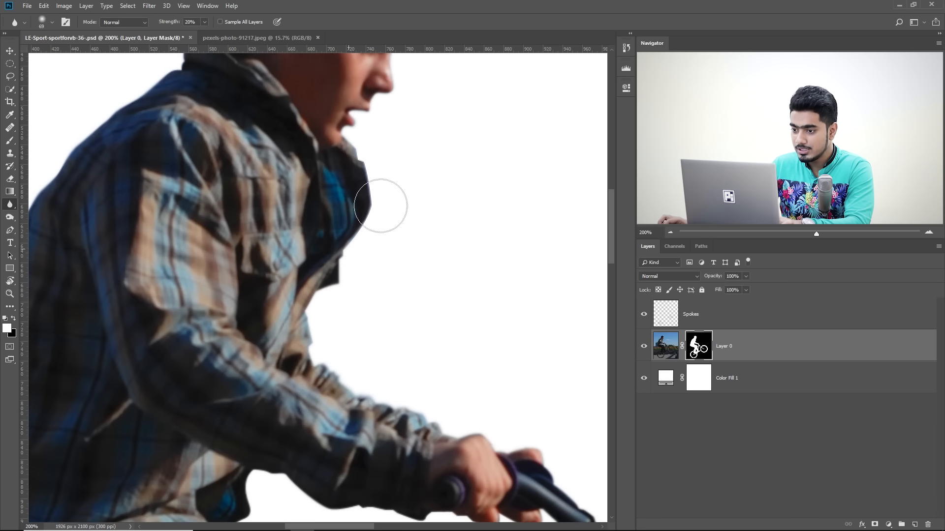
- Soften the mask edge along the handlebar, stem, head tube and bicycle frame, enlarging the Blur brush to 102 px
{"action": "left_click_drag", "start_coordinate": [467, 307], "coordinate": [215, 74]}
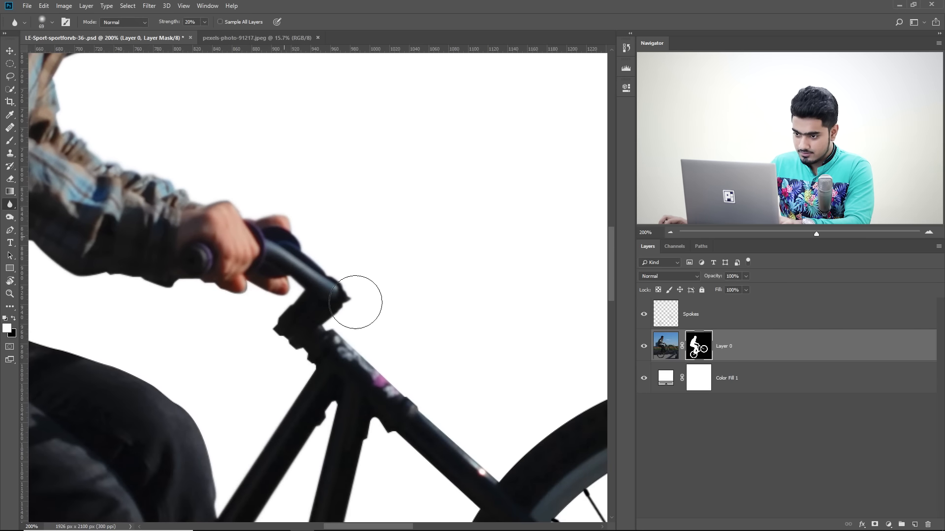
{"action": "left_click_drag", "start_coordinate": [307, 343], "coordinate": [312, 207]}
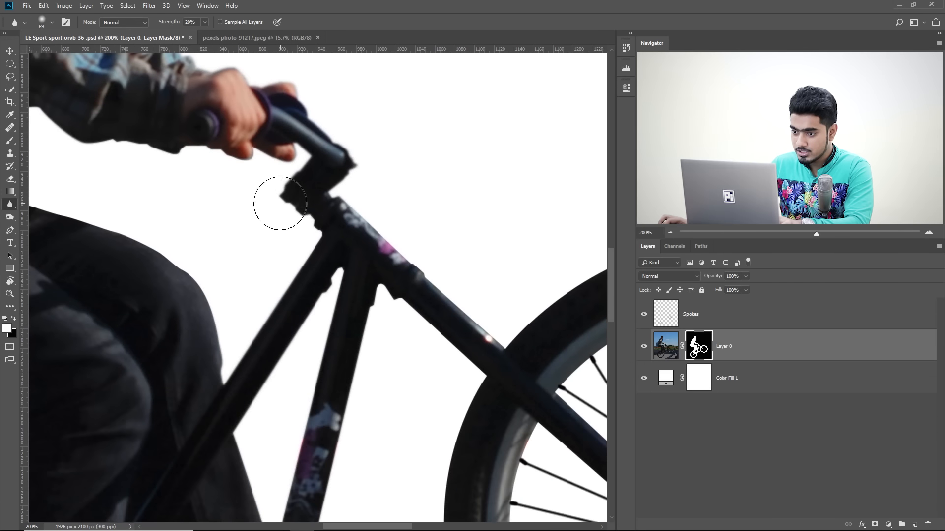
{"action": "mouse_move", "coordinate": [375, 233]}
{"action": "left_mouse_down"}
{"action": "mouse_move", "coordinate": [271, 232]}
{"action": "mouse_move", "coordinate": [299, 226]}
{"action": "left_mouse_up"}
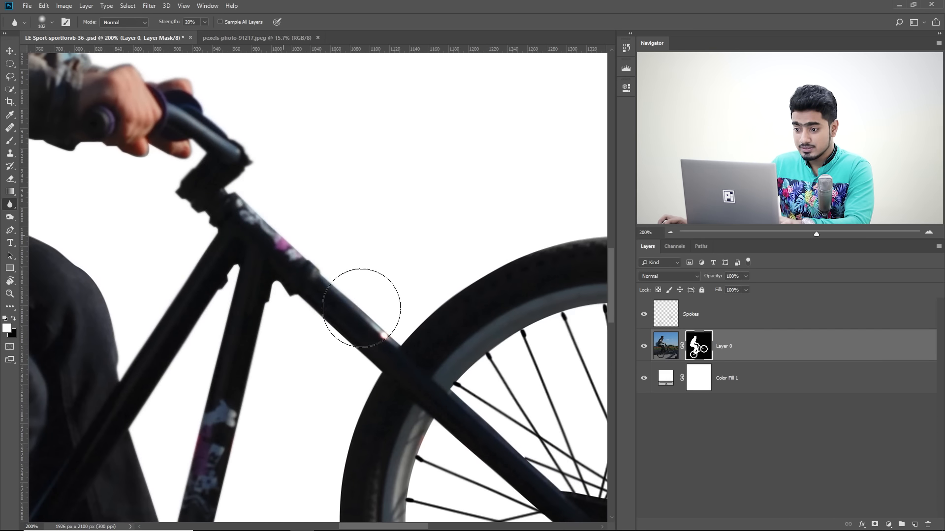
{"action": "mouse_move", "coordinate": [386, 317]}
{"action": "left_mouse_down"}
{"action": "mouse_move", "coordinate": [261, 182]}
{"action": "mouse_move", "coordinate": [156, 171]}
{"action": "mouse_move", "coordinate": [179, 234]}
{"action": "left_mouse_up"}
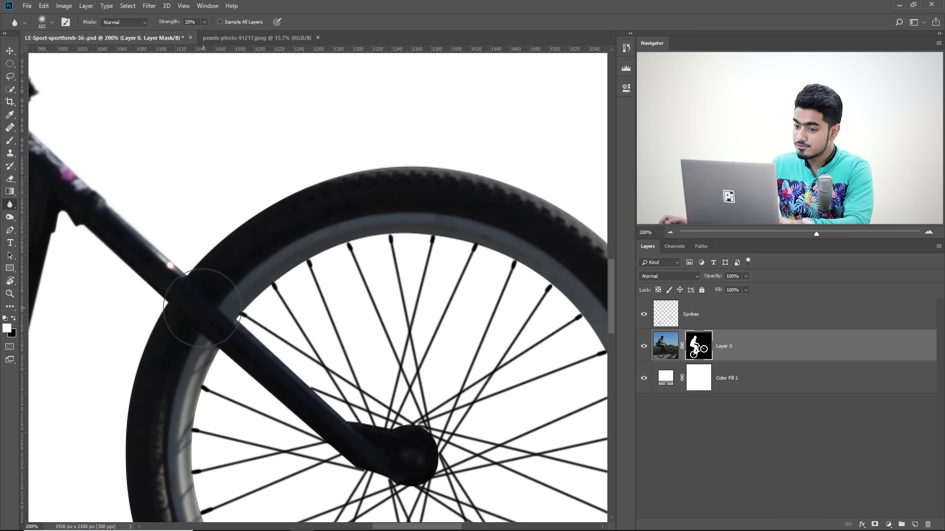
- Blur the mask edge around the front wheel's outer tyre and inner rim with the 102 px brush
{"action": "mouse_move", "coordinate": [392, 173]}
{"action": "left_mouse_down"}
{"action": "mouse_move", "coordinate": [424, 157]}
{"action": "mouse_move", "coordinate": [504, 186]}
{"action": "mouse_move", "coordinate": [333, 117]}
{"action": "mouse_move", "coordinate": [350, 119]}
{"action": "left_mouse_up"}
{"action": "mouse_move", "coordinate": [488, 179]}
{"action": "left_mouse_down"}
{"action": "mouse_move", "coordinate": [451, 126]}
{"action": "mouse_move", "coordinate": [559, 366]}
{"action": "left_mouse_up"}
{"action": "mouse_move", "coordinate": [560, 367]}
{"action": "left_mouse_down"}
{"action": "mouse_move", "coordinate": [500, 186]}
{"action": "mouse_move", "coordinate": [283, 412]}
{"action": "mouse_move", "coordinate": [468, 339]}
{"action": "left_mouse_up"}
{"action": "left_click_drag", "start_coordinate": [389, 410], "coordinate": [121, 260]}
{"action": "left_click_drag", "start_coordinate": [170, 186], "coordinate": [176, 331]}
{"action": "left_click_drag", "start_coordinate": [510, 396], "coordinate": [428, 460]}
{"action": "left_click_drag", "start_coordinate": [164, 248], "coordinate": [175, 259]}
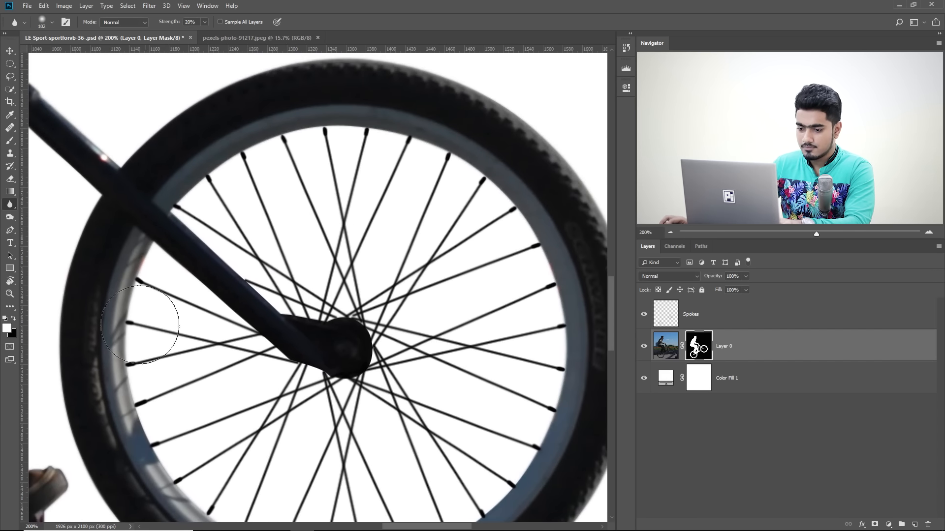
{"action": "left_click_drag", "start_coordinate": [162, 418], "coordinate": [245, 207]}
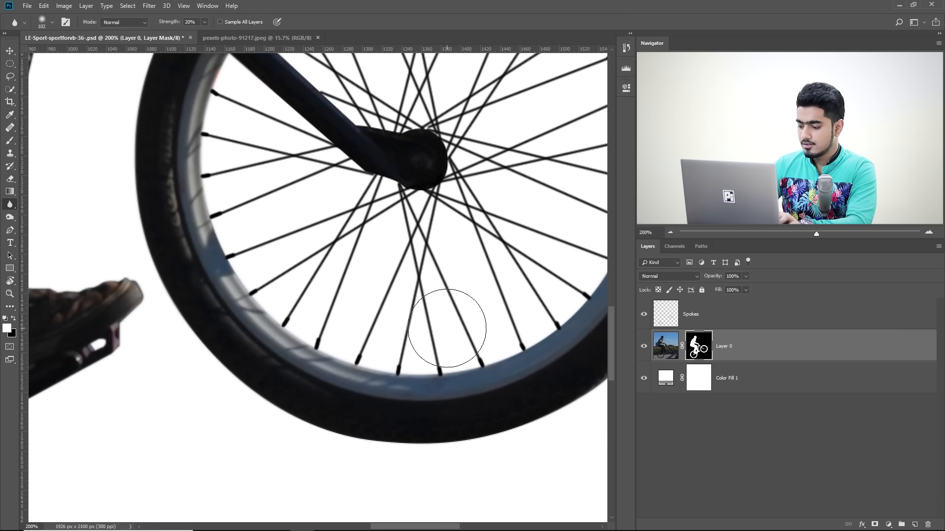
- Delete the Color Fill 1 layer so the cutout sits on transparency
{"action": "key", "text": "ctrl+minus"}
{"action": "key", "text": "ctrl+minus"}
{"action": "key", "text": "ctrl+minus"}
{"action": "key", "text": "ctrl+minus"}
{"action": "key", "text": "ctrl+plus"}
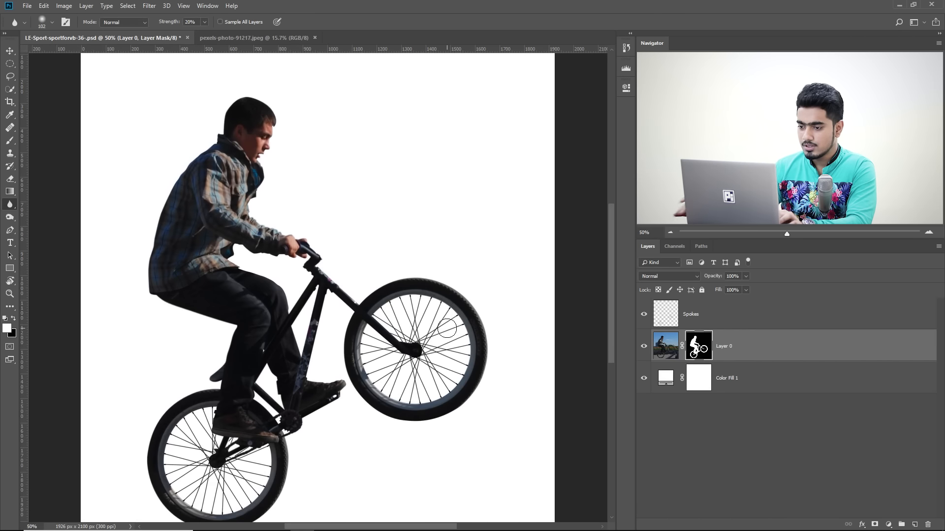
{"action": "left_click", "coordinate": [805, 378]}
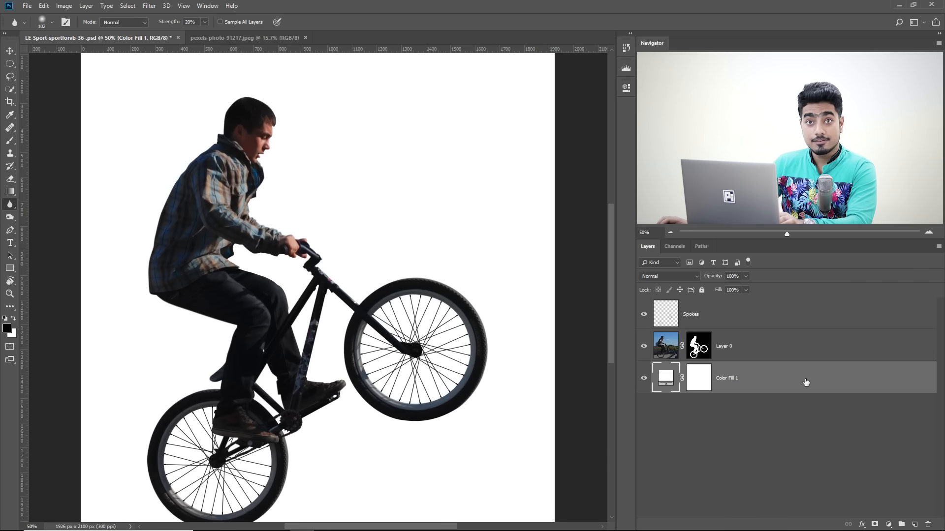
{"action": "left_click_drag", "start_coordinate": [820, 381], "coordinate": [927, 525]}
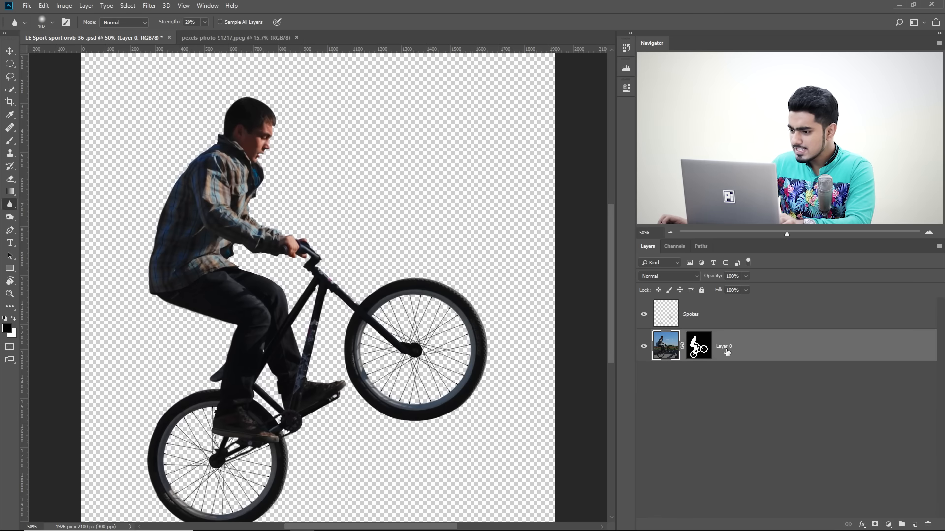
- View Layer 0's mask on its own, and convert the Spokes and Layer 0 layers together into one smart object
{"action": "left_click", "coordinate": [728, 321], "text": "shift"}
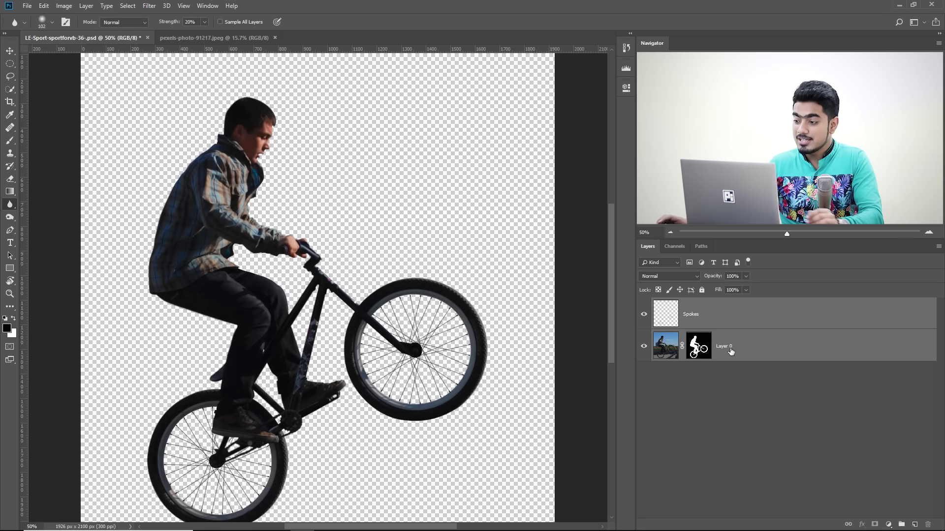
{"action": "left_click", "coordinate": [705, 357], "text": "alt"}
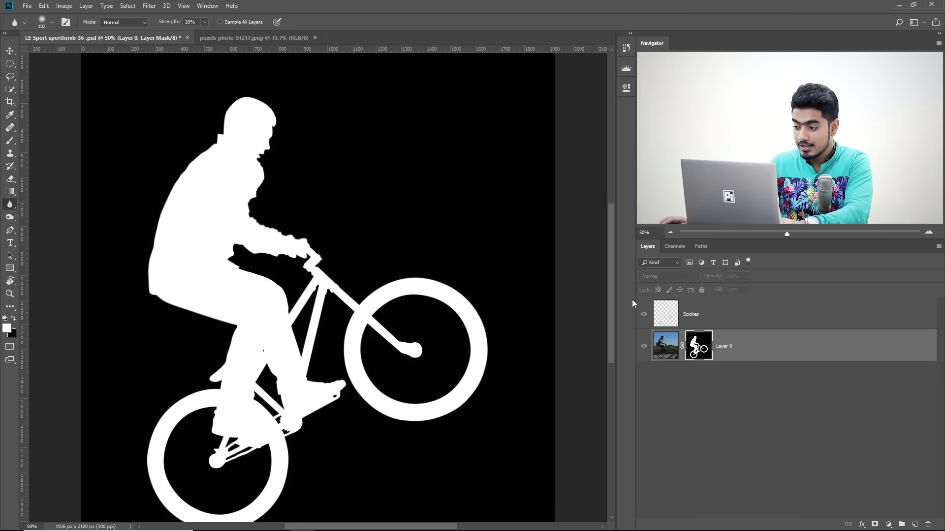
{"action": "left_click", "coordinate": [700, 345], "text": "alt"}
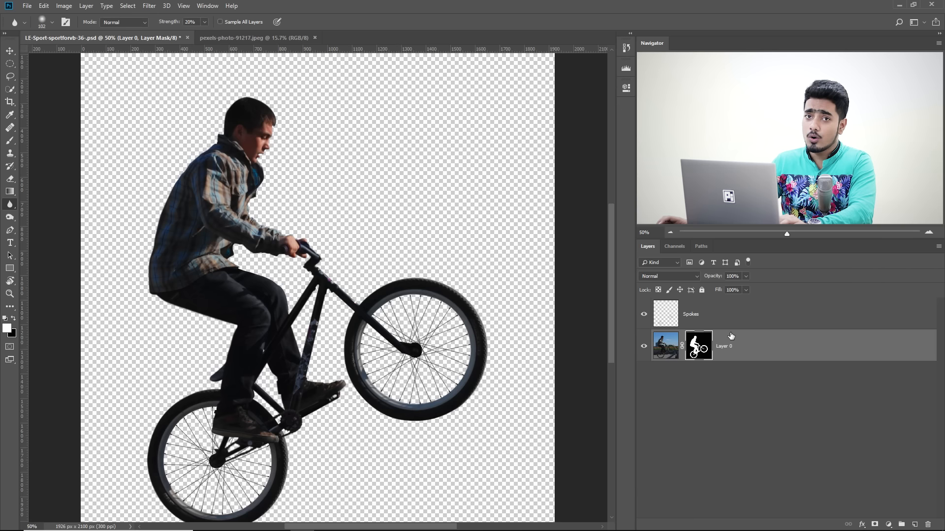
{"action": "left_click", "coordinate": [748, 320]}
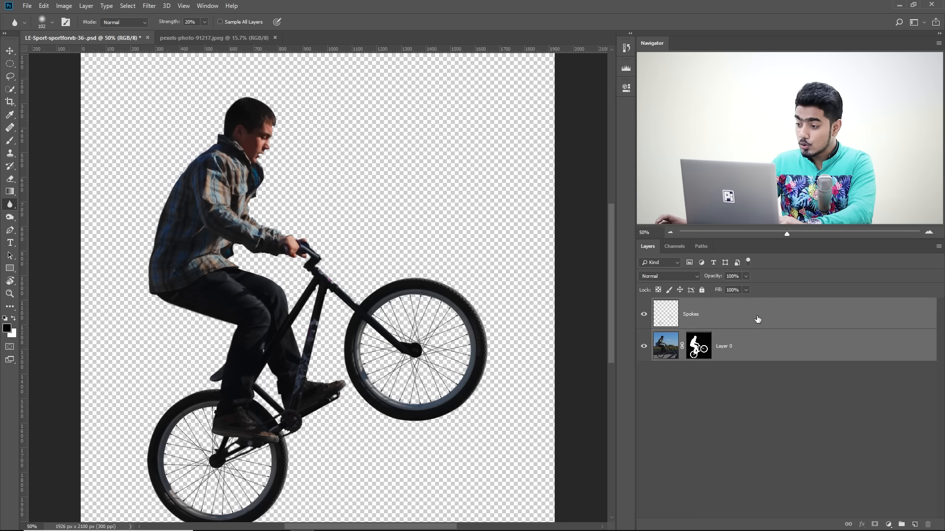
{"action": "right_click", "coordinate": [758, 318]}
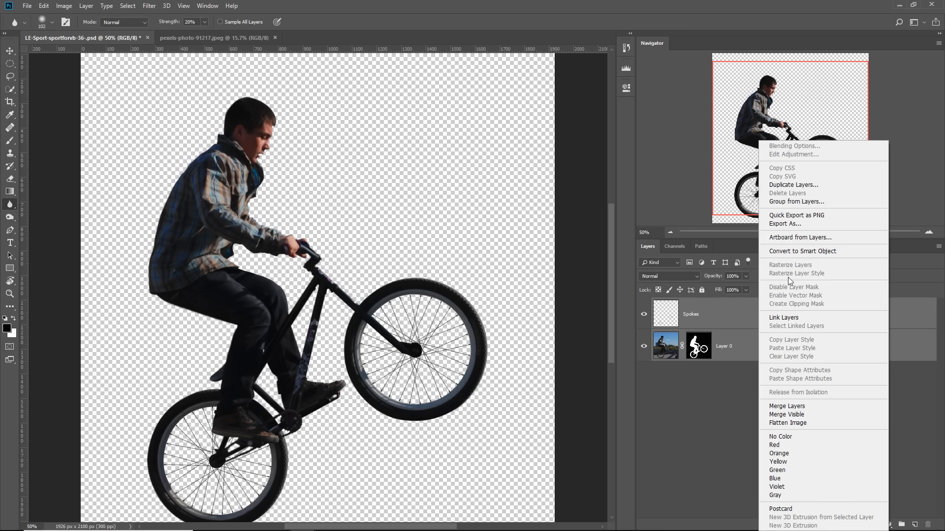
{"action": "left_click", "coordinate": [793, 252]}
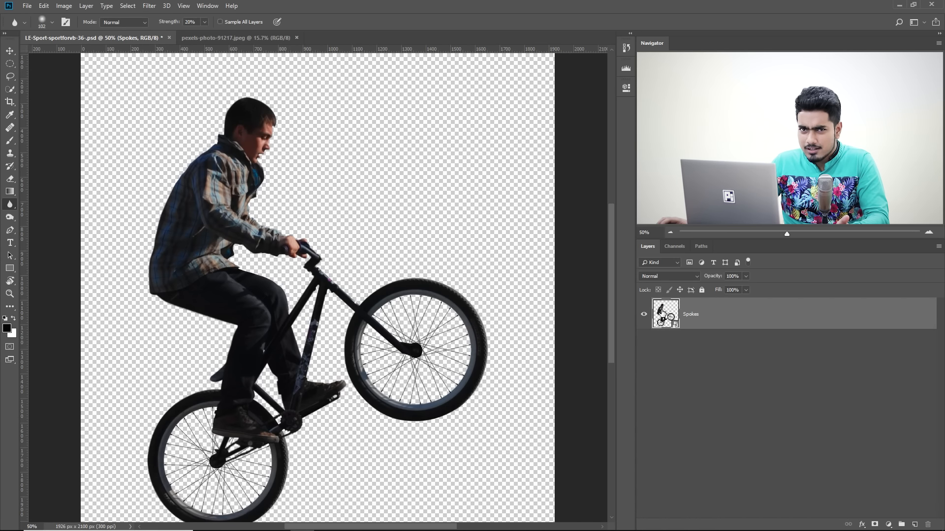
- Inspect the smart object's contents, close them, and rename the smart object layer as Subject
{"action": "double_click", "coordinate": [663, 314]}
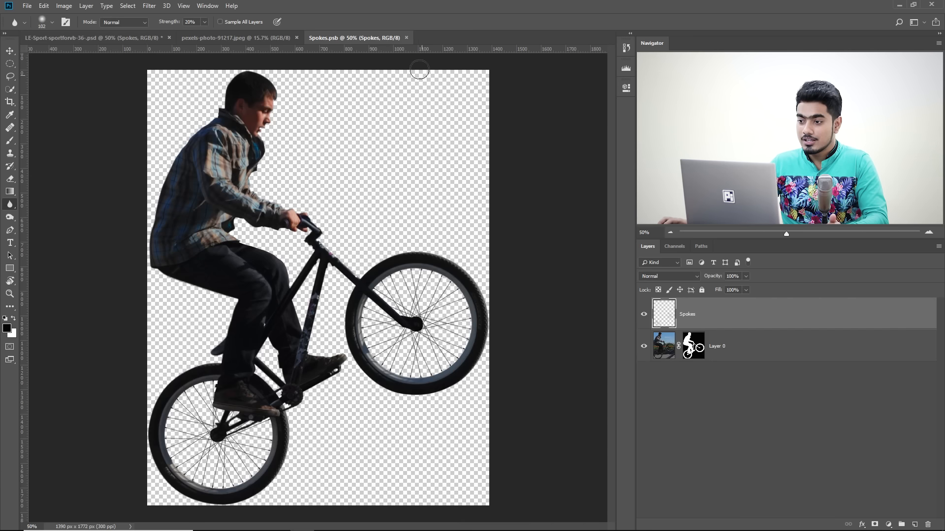
{"action": "left_click", "coordinate": [406, 38]}
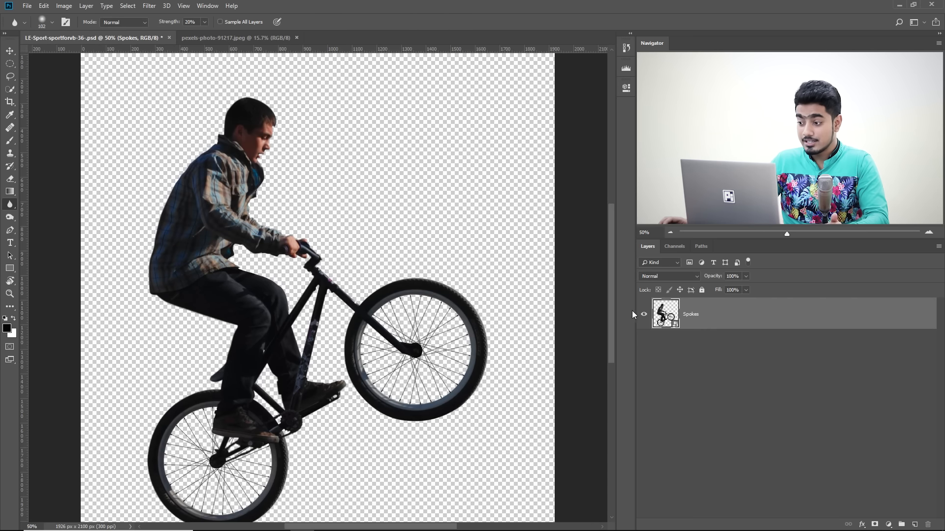
{"action": "double_click", "coordinate": [693, 318]}
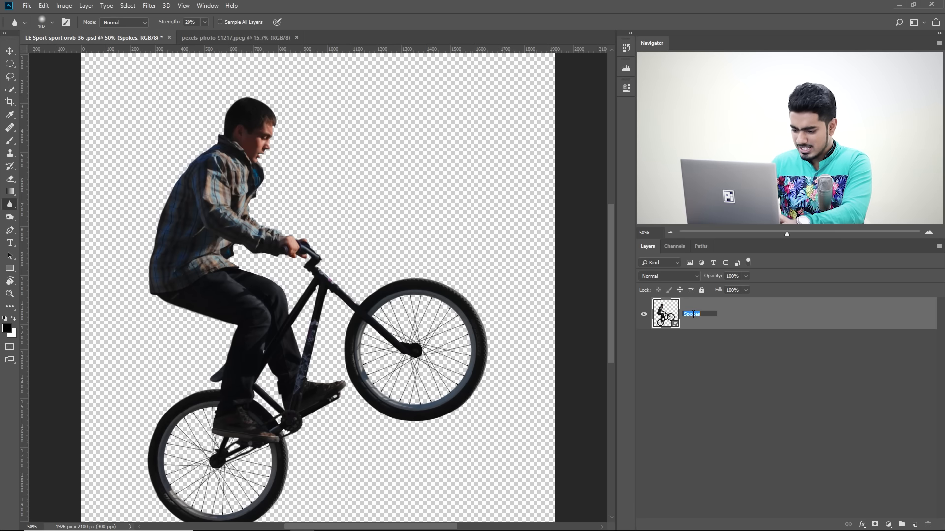
{"action": "type", "text": "s"}
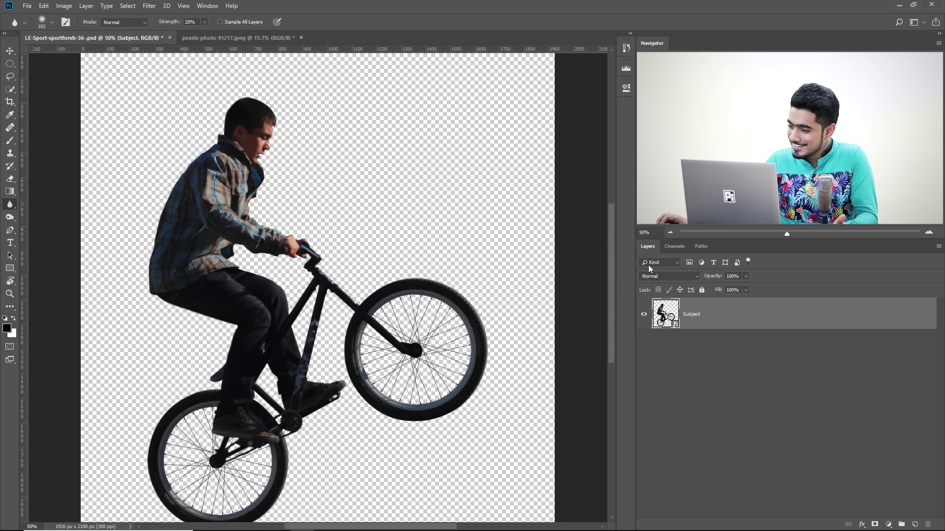
- Copy the Subject layer into the pexels-photo-91217.jpeg document and delete that copy again
{"action": "left_click_drag", "start_coordinate": [708, 319], "coordinate": [257, 251]}
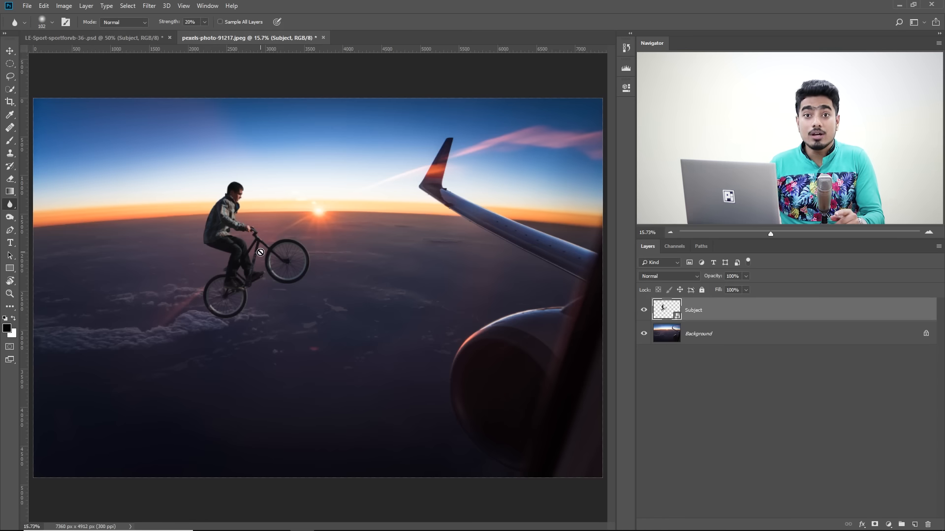
{"action": "left_click_drag", "start_coordinate": [837, 311], "coordinate": [929, 523]}
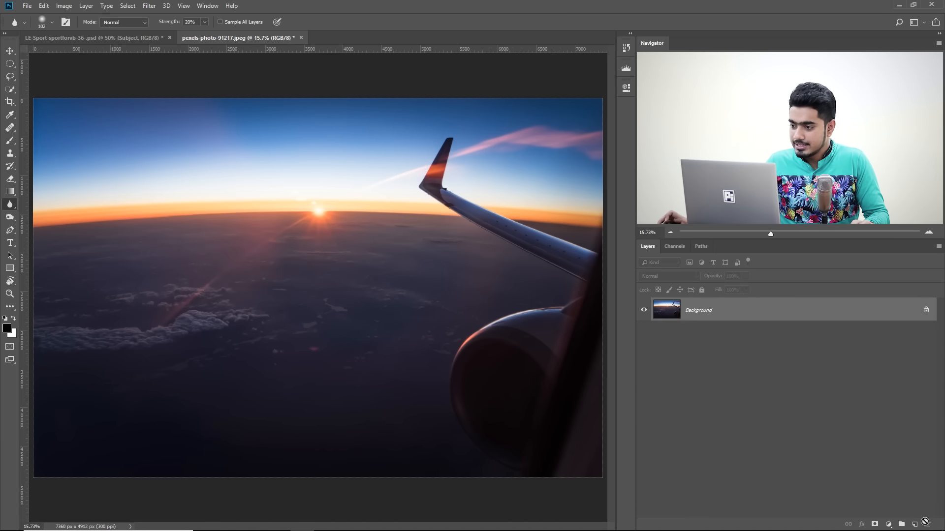
- Float both document windows and copy the Subject layer from the rider document into the airplane-wing photo
{"action": "left_click_drag", "start_coordinate": [235, 43], "coordinate": [413, 108]}
{"action": "left_click_drag", "start_coordinate": [93, 38], "coordinate": [140, 119]}
{"action": "left_click_drag", "start_coordinate": [561, 112], "coordinate": [402, 8]}
{"action": "left_click", "coordinate": [123, 121]}
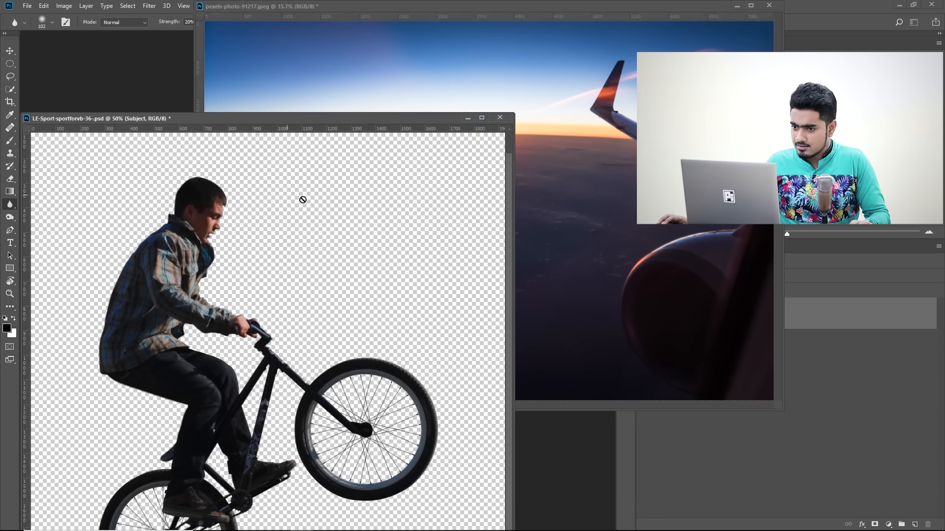
{"action": "left_click", "coordinate": [799, 398]}
{"action": "left_click_drag", "start_coordinate": [497, 7], "coordinate": [343, 7]}
{"action": "left_click", "coordinate": [35, 120]}
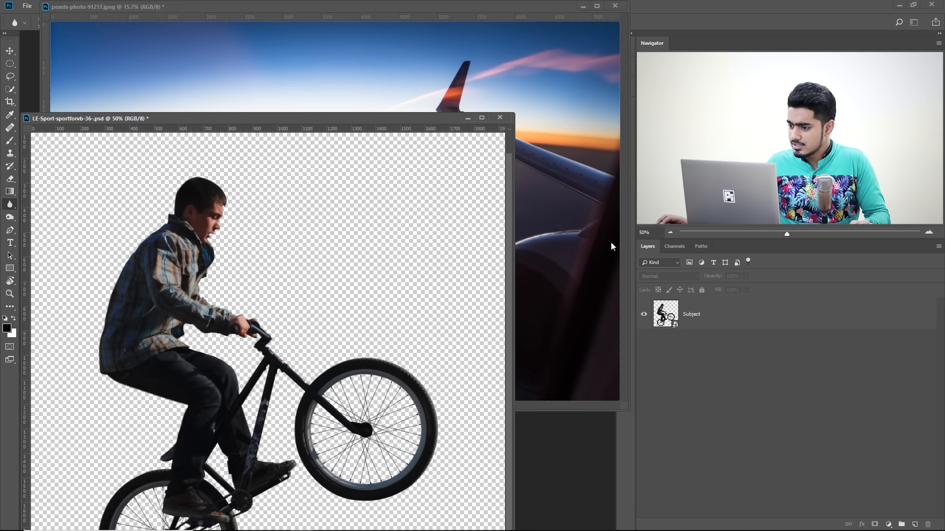
{"action": "left_click_drag", "start_coordinate": [699, 314], "coordinate": [379, 53]}
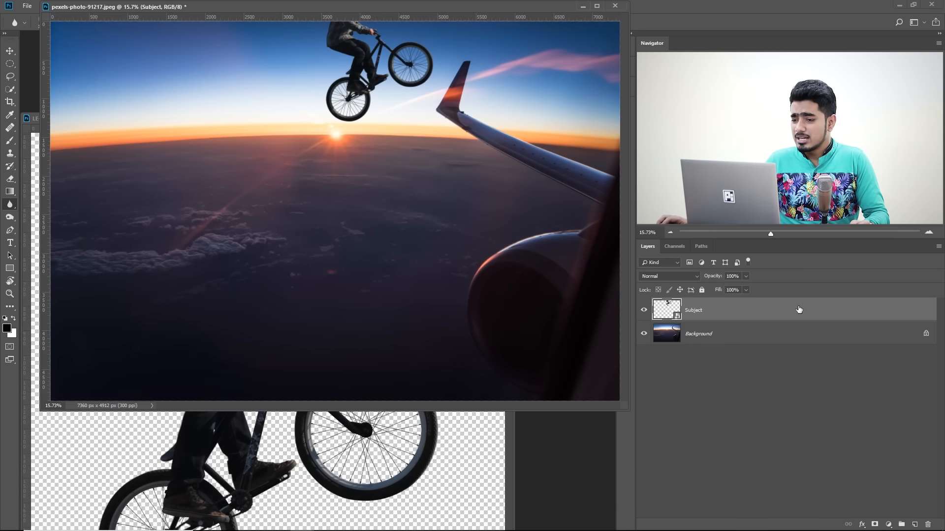
- Dock both document windows again and delete the copied Subject layer from the airplane-wing photo
{"action": "left_click_drag", "start_coordinate": [32, 123], "coordinate": [30, 38]}
{"action": "left_click_drag", "start_coordinate": [80, 6], "coordinate": [215, 39]}
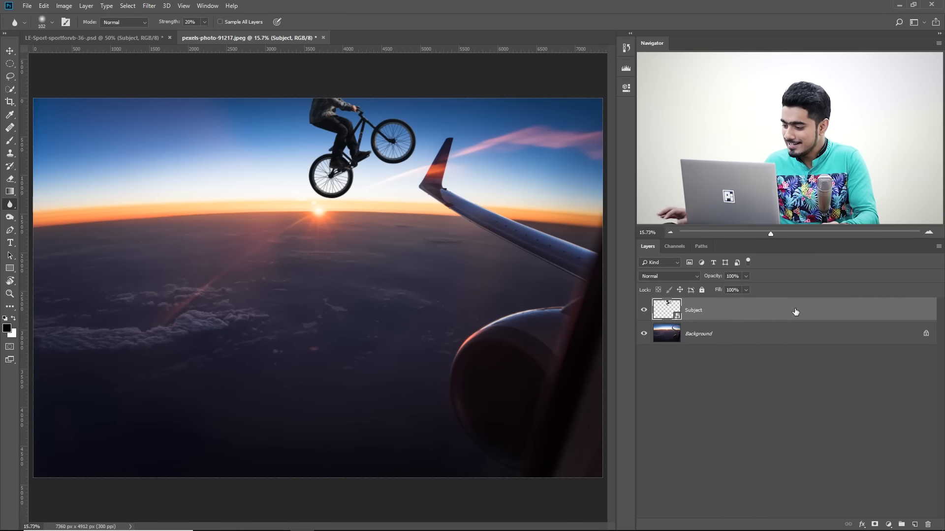
{"action": "key", "text": "Delete"}
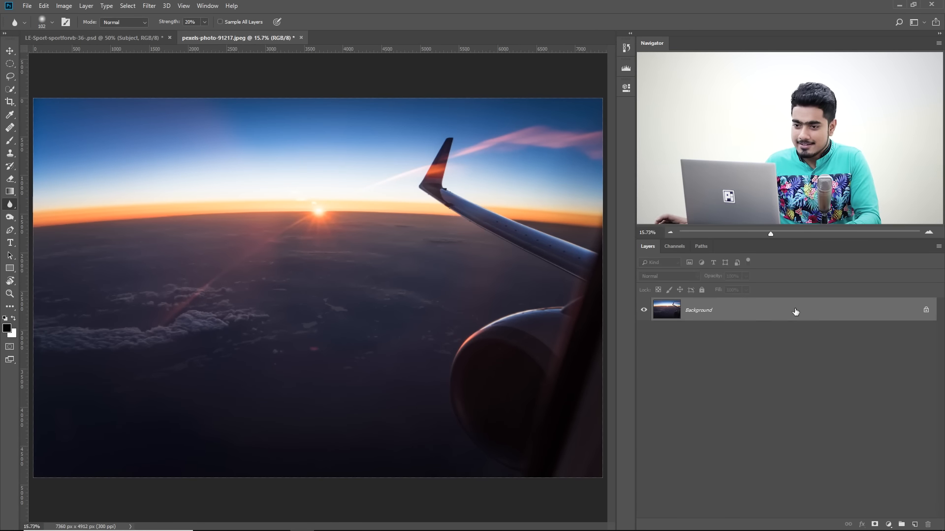
- Copy the Subject layer from the rider document and paste it into pexels-photo-91217.jpeg
{"action": "left_click", "coordinate": [78, 37]}
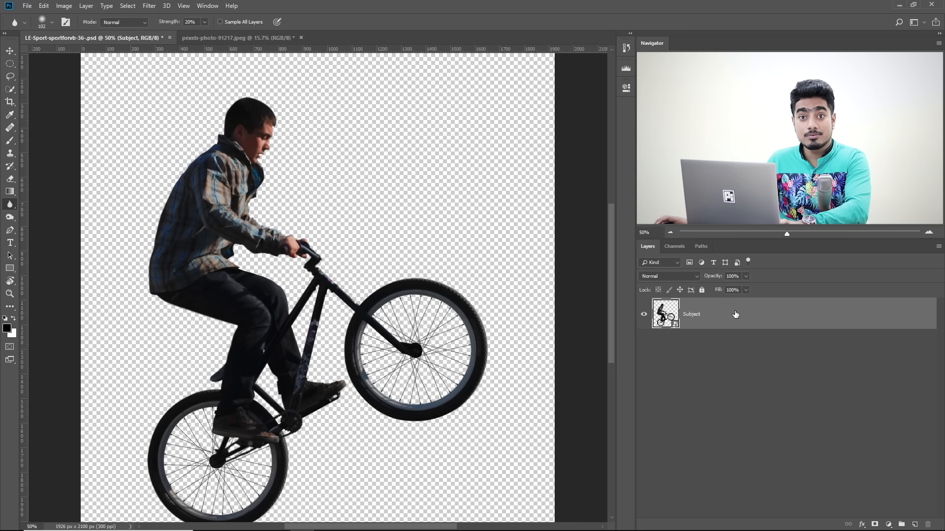
{"action": "key", "text": "ctrl+c"}
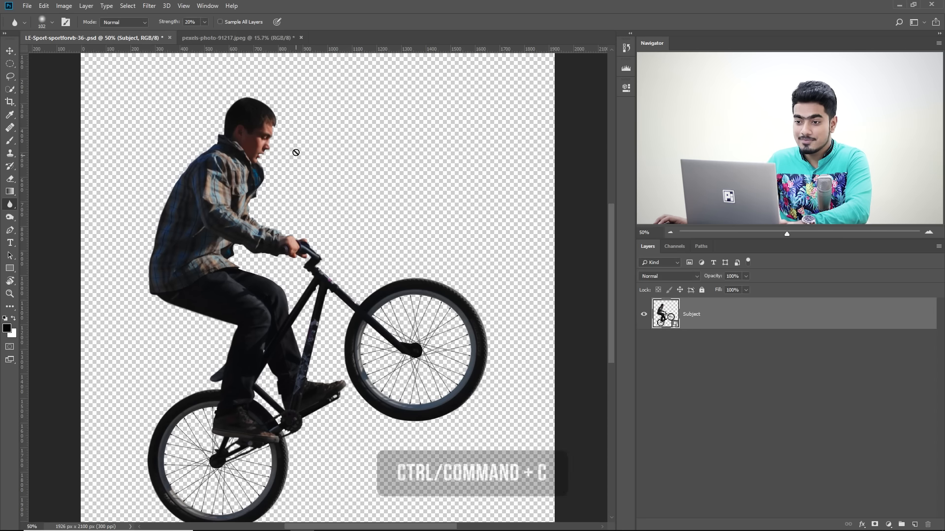
{"action": "left_click", "coordinate": [235, 39]}
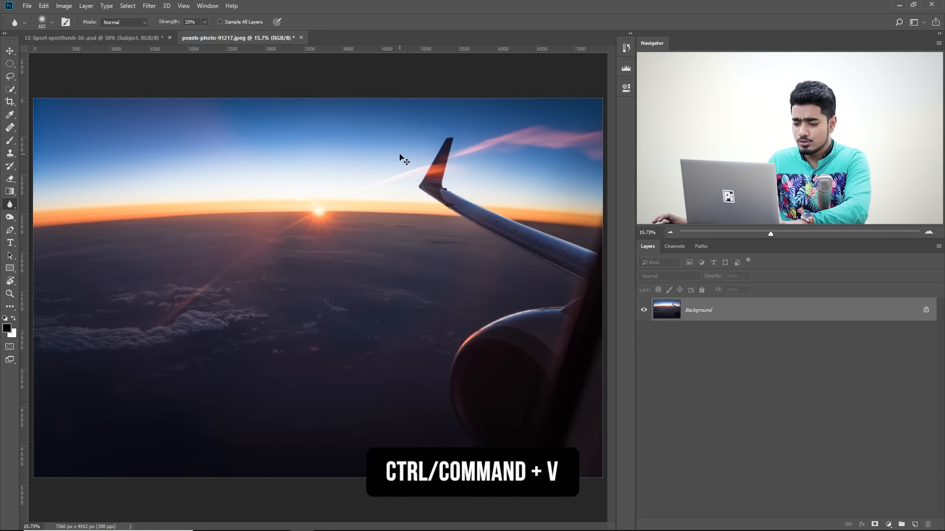
{"action": "key", "text": "ctrl+v"}
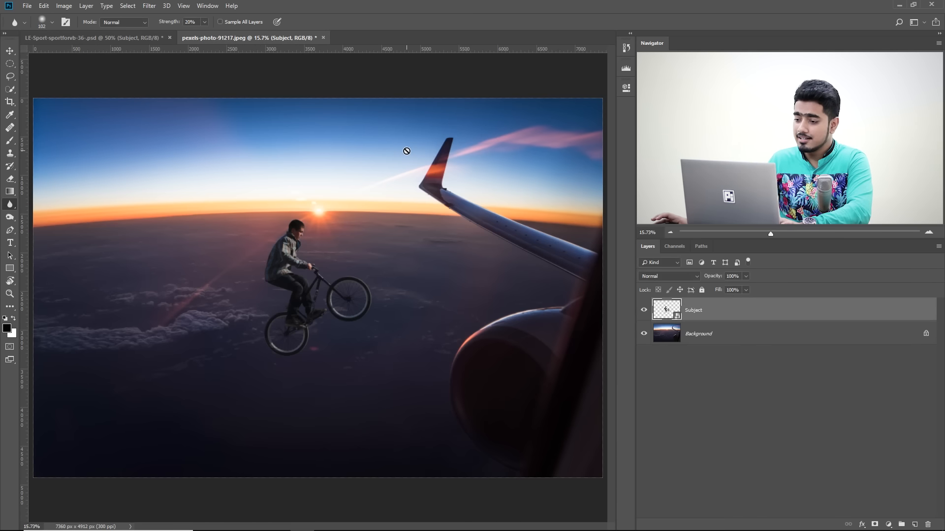
- Move the rider to the left of the sun across the horizon and enlarge the Subject layer with Free Transform
{"action": "left_click", "coordinate": [9, 50]}
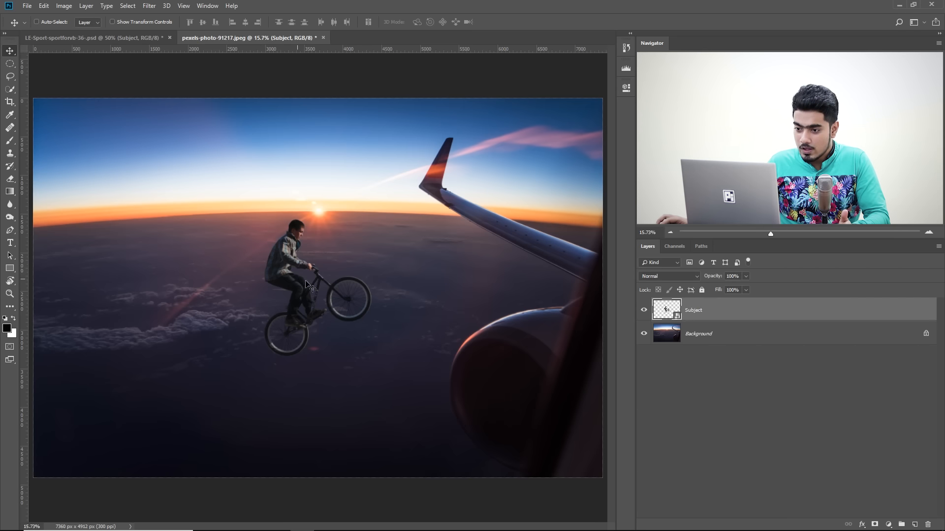
{"action": "left_click_drag", "start_coordinate": [309, 296], "coordinate": [205, 242]}
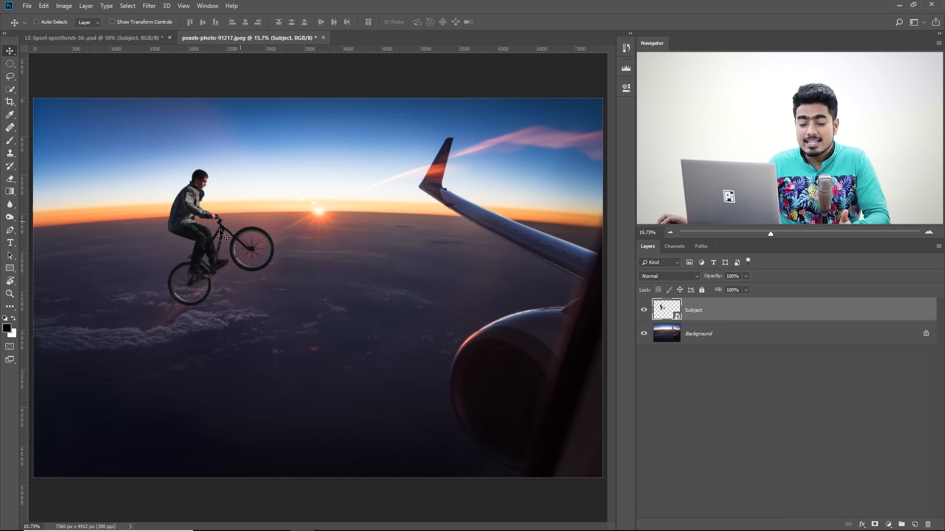
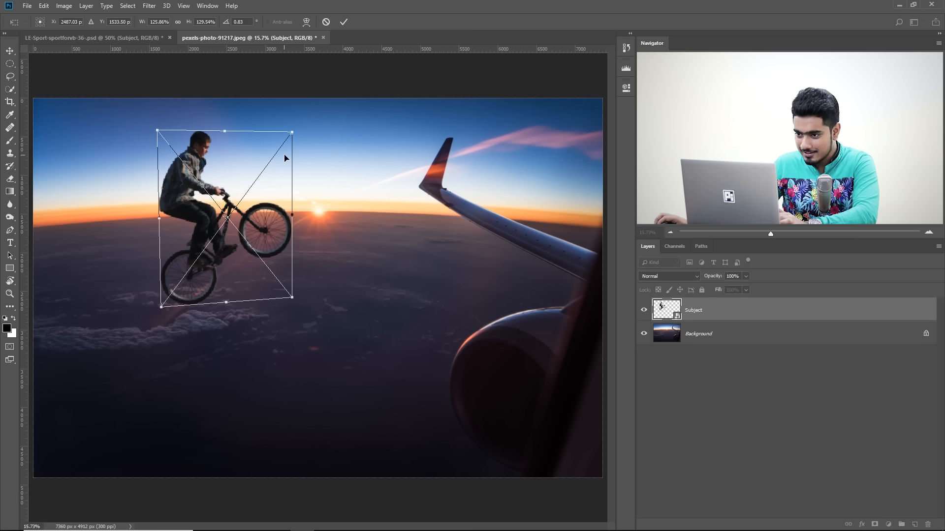
{"action": "key", "text": "Return"}
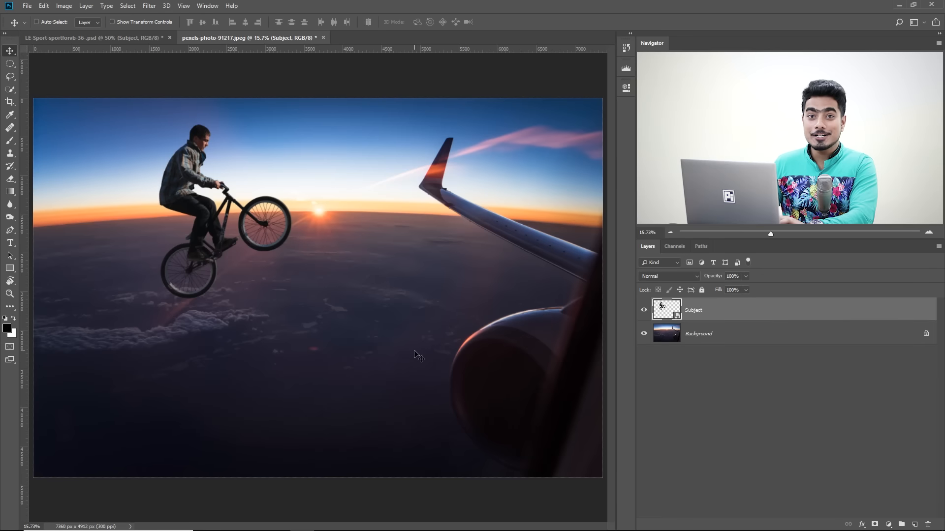
{"action": "key", "text": "ctrl"}
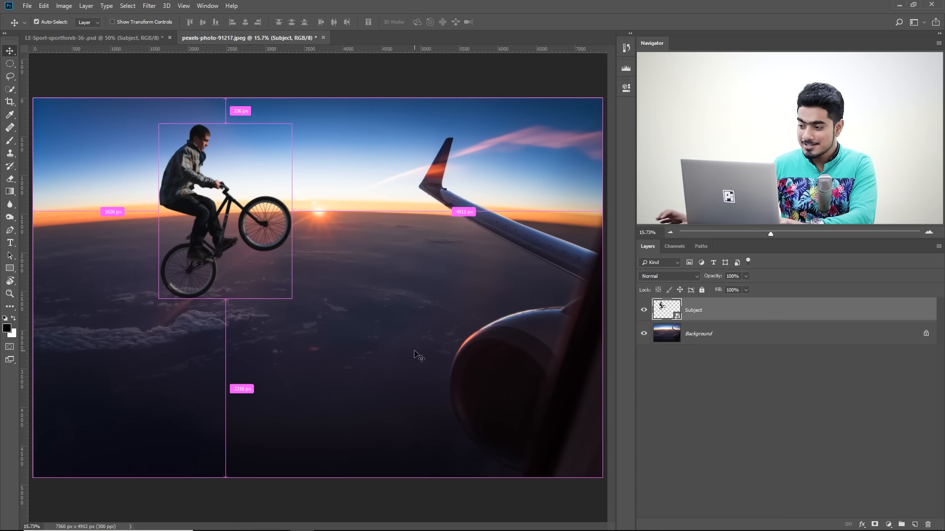
- Load the Subject layer's outline as a selection, fill it with black on a new layer, and deselect
{"action": "left_click", "coordinate": [670, 312], "text": "ctrl"}
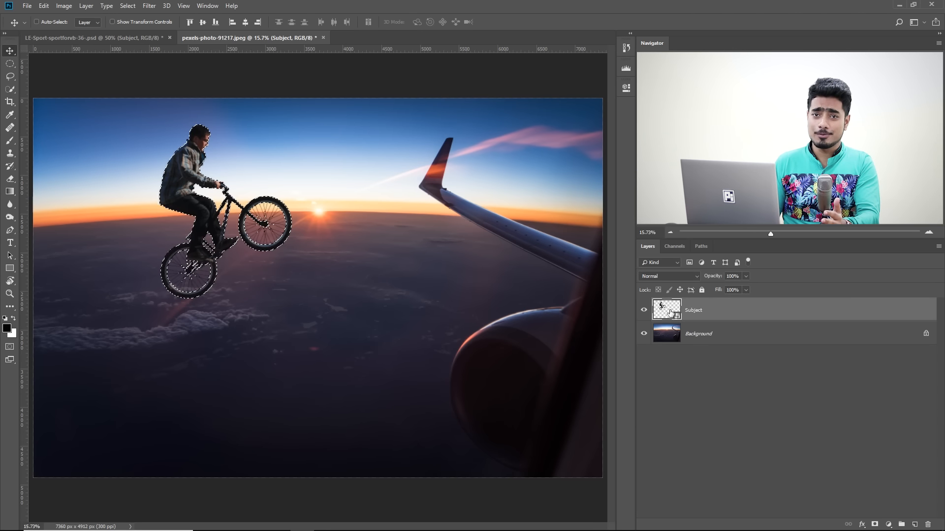
{"action": "left_click", "coordinate": [914, 524]}
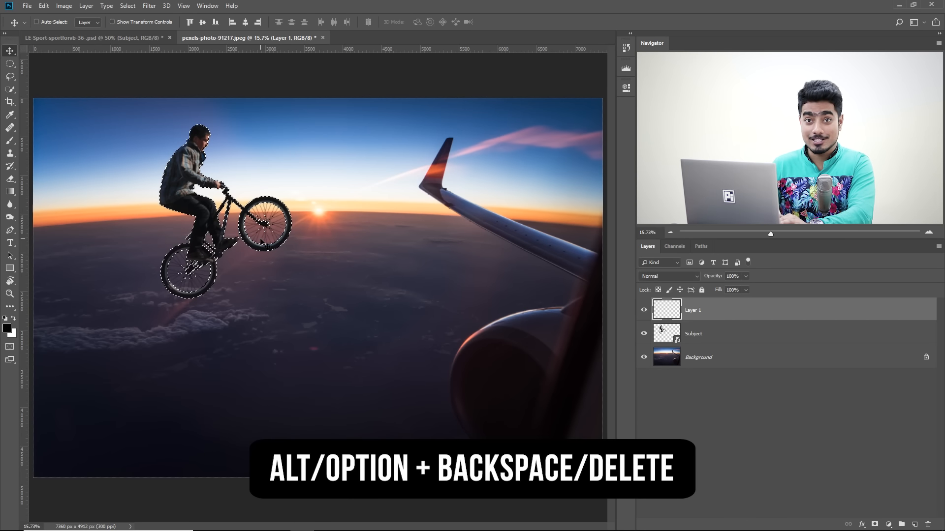
{"action": "key", "text": "alt+BackSpace"}
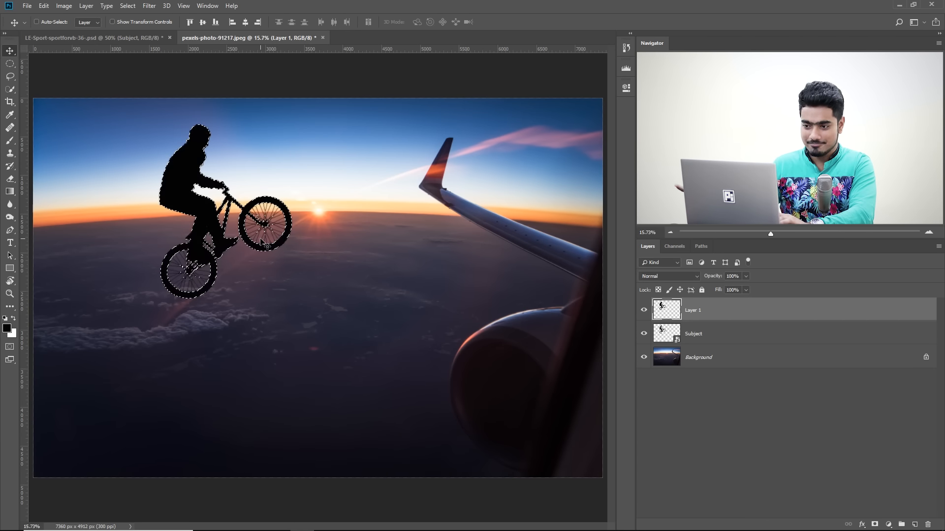
{"action": "key", "text": "ctrl"}
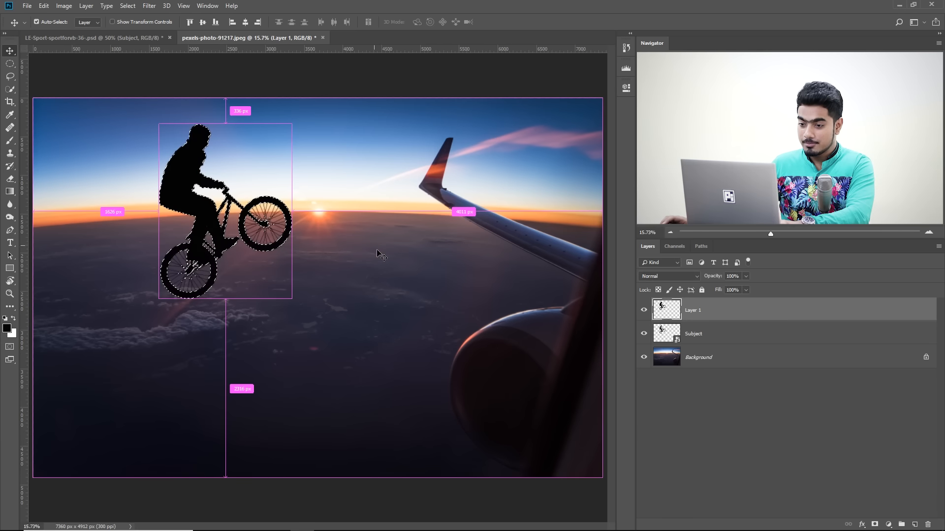
{"action": "key", "text": "ctrl+d"}
{"action": "left_click", "coordinate": [640, 312]}
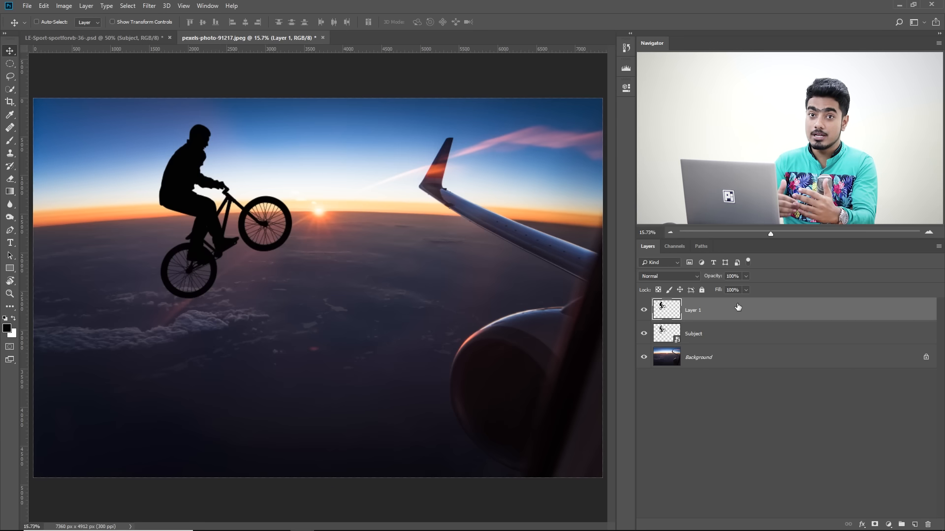
- Move the black silhouette layer beneath the Subject layer and rename it Shadow
{"action": "left_click_drag", "start_coordinate": [738, 307], "coordinate": [713, 344]}
{"action": "double_click", "coordinate": [696, 335]}
{"action": "type", "text": "S"}
{"action": "key", "text": "Return"}
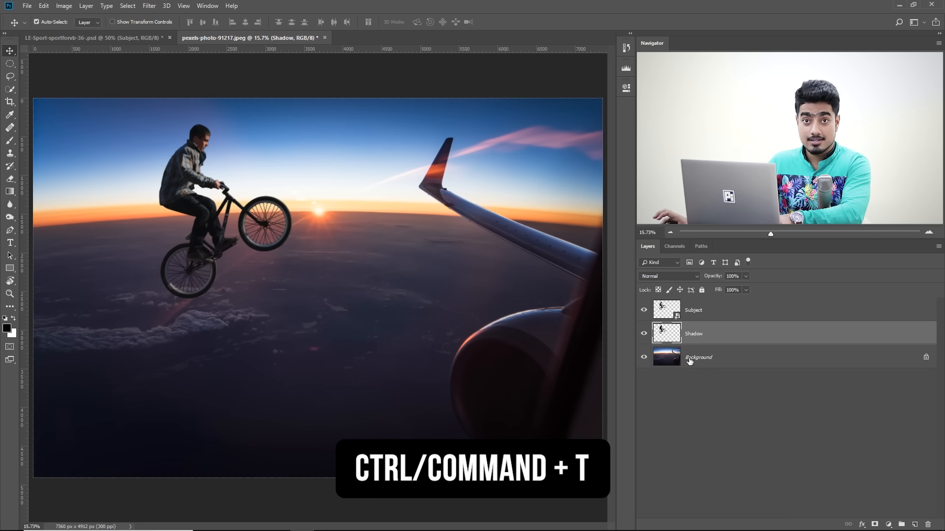
- Distort the Shadow layer with Free Transform, flipping its upper corners below the bicycle and slanting it away from the sun
{"action": "key", "text": "ctrl+t"}
{"action": "right_click", "coordinate": [236, 177]}
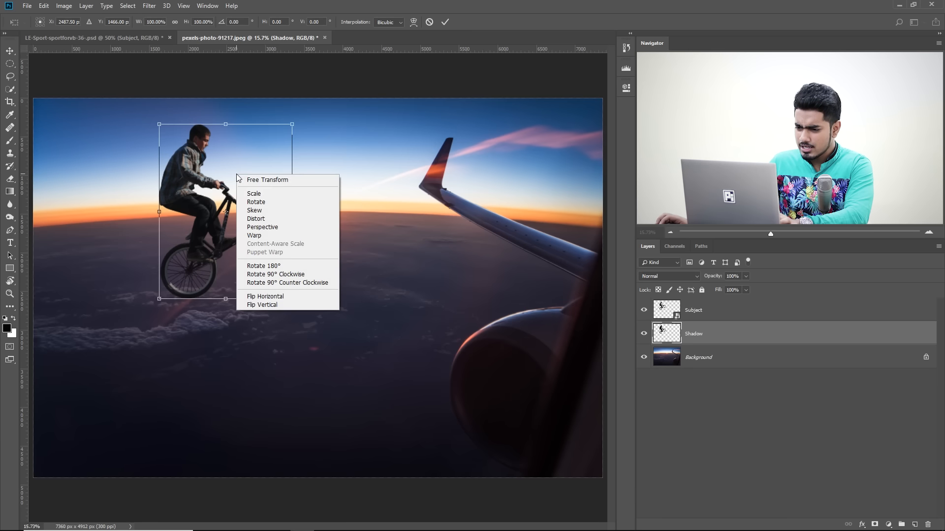
{"action": "left_click", "coordinate": [273, 219]}
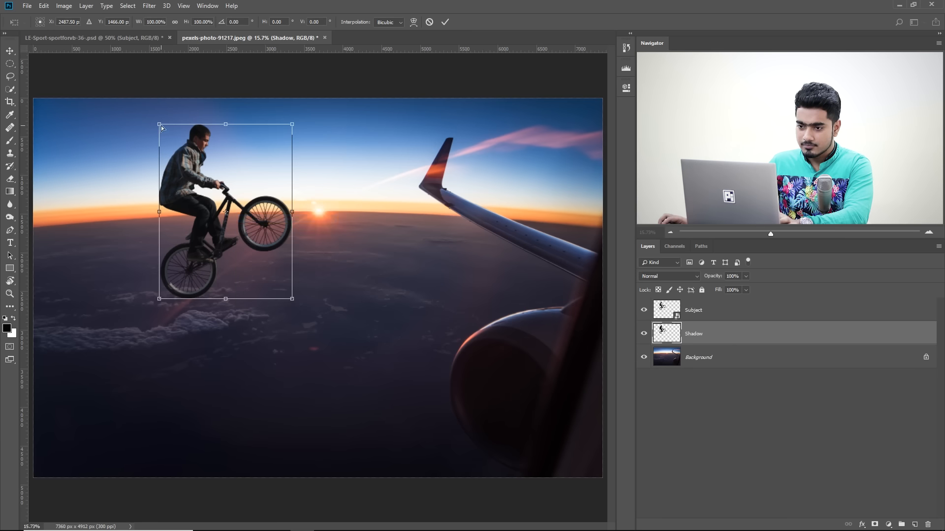
{"action": "left_click_drag", "start_coordinate": [159, 127], "coordinate": [107, 412]}
{"action": "left_click_drag", "start_coordinate": [292, 126], "coordinate": [292, 413]}
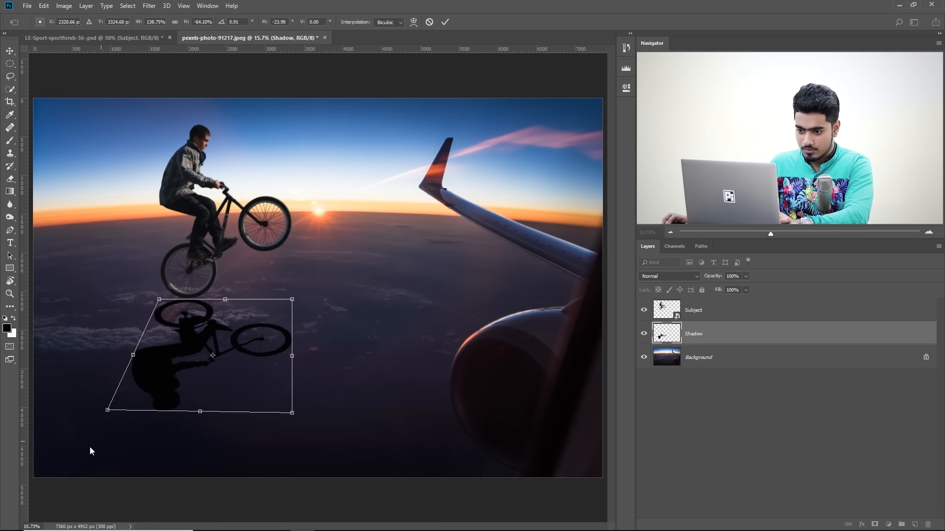
- Refine the distorted shadow's far corners so it leans further away from the sun, and apply the transform
{"action": "left_click_drag", "start_coordinate": [107, 411], "coordinate": [100, 410]}
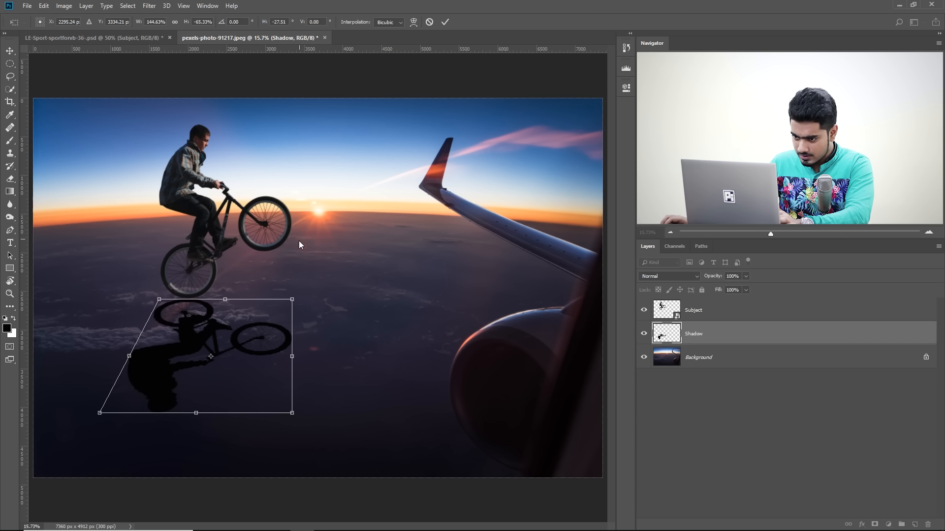
{"action": "left_click_drag", "start_coordinate": [287, 414], "coordinate": [281, 414]}
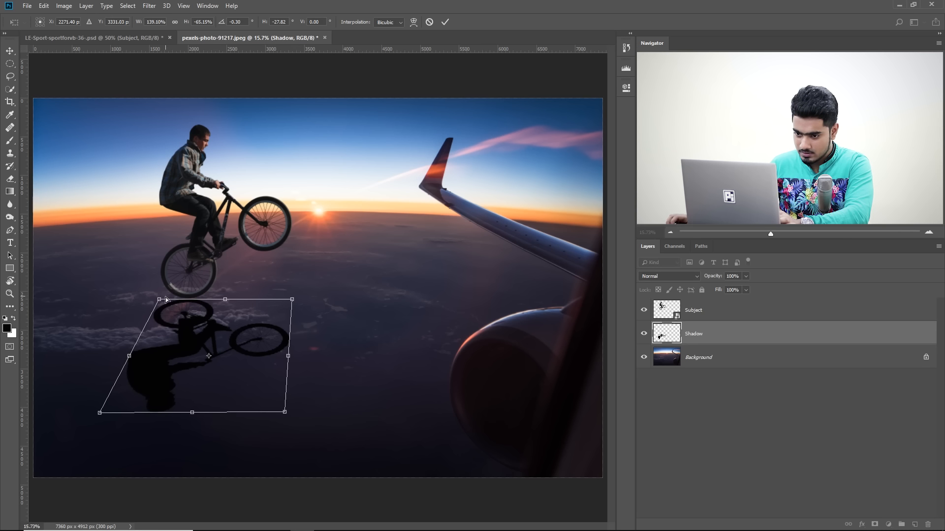
{"action": "left_click_drag", "start_coordinate": [97, 417], "coordinate": [63, 418]}
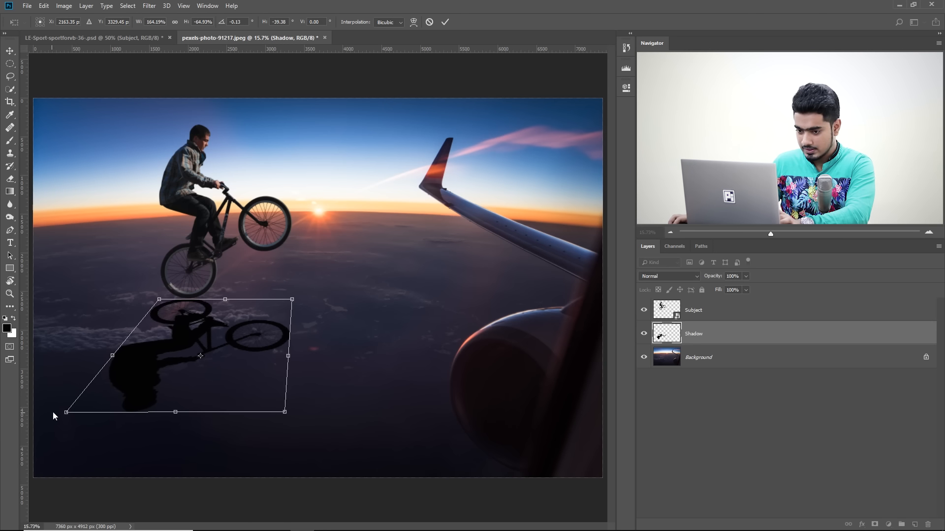
{"action": "left_click_drag", "start_coordinate": [286, 416], "coordinate": [286, 417]}
{"action": "left_click_drag", "start_coordinate": [68, 415], "coordinate": [67, 413]}
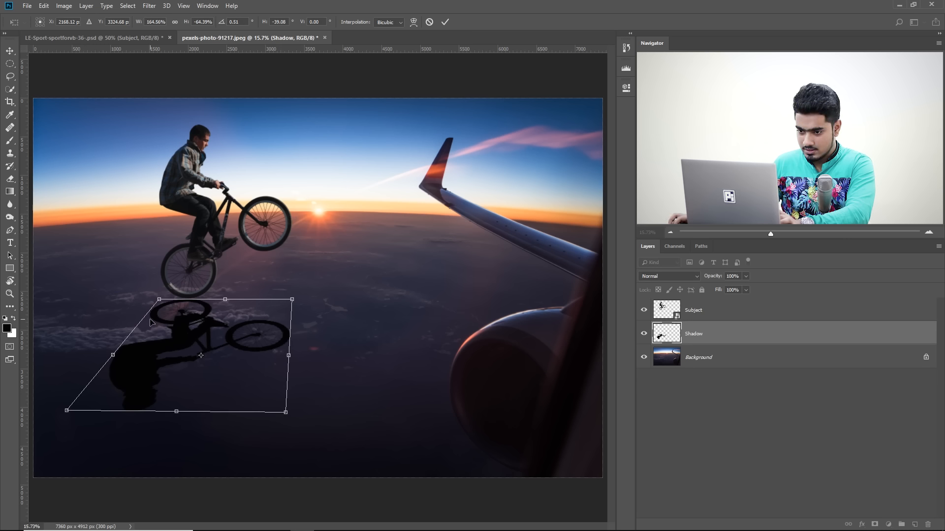
{"action": "left_click_drag", "start_coordinate": [68, 414], "coordinate": [67, 413]}
{"action": "mouse_move", "coordinate": [176, 411]}
{"action": "left_mouse_down"}
{"action": "mouse_move", "coordinate": [165, 442]}
{"action": "mouse_move", "coordinate": [168, 420]}
{"action": "mouse_move", "coordinate": [176, 407]}
{"action": "mouse_move", "coordinate": [182, 413]}
{"action": "left_mouse_up"}
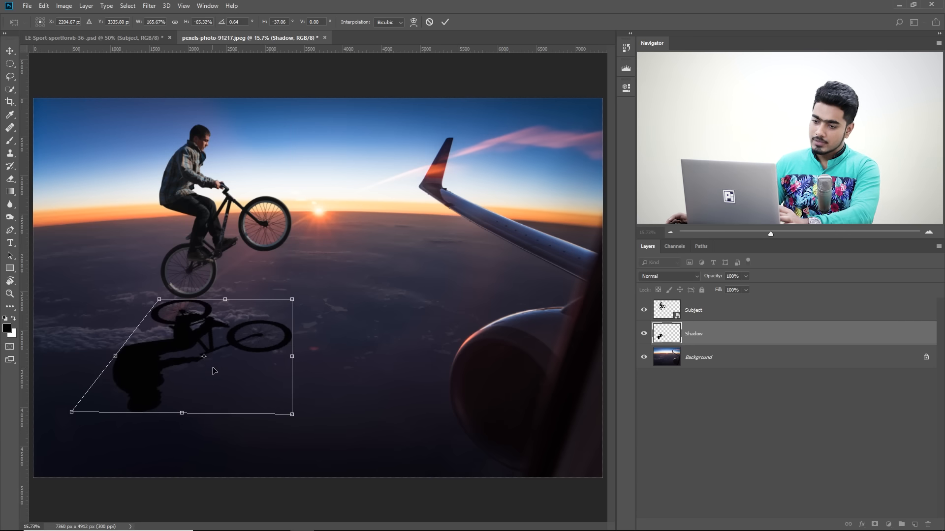
{"action": "key", "text": "Return"}
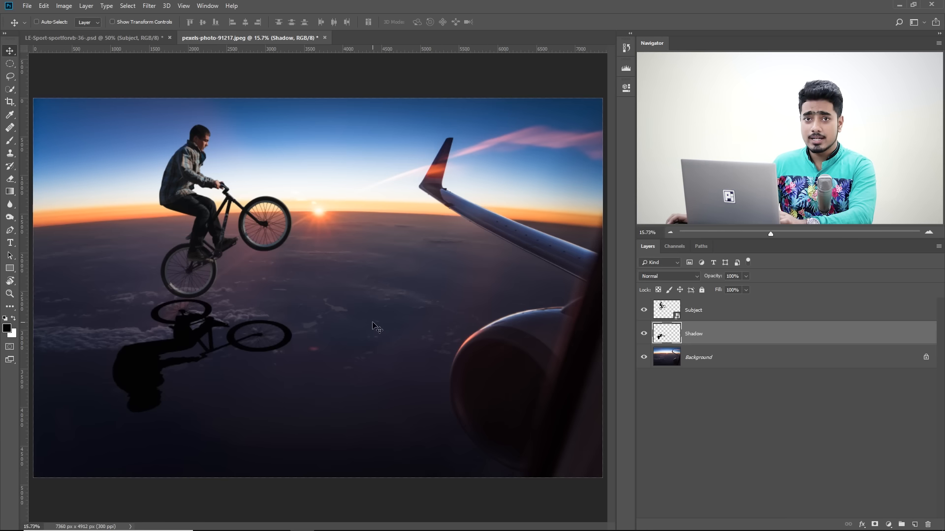
- Set the Shadow layer's opacity to 75%
{"action": "left_click", "coordinate": [746, 290]}
{"action": "left_click", "coordinate": [729, 288]}
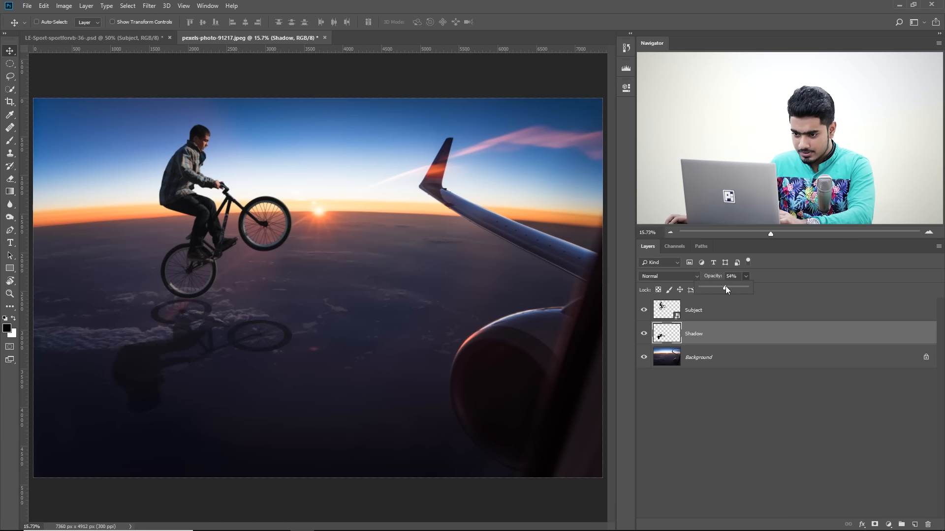
{"action": "left_click_drag", "start_coordinate": [741, 276], "coordinate": [680, 289]}
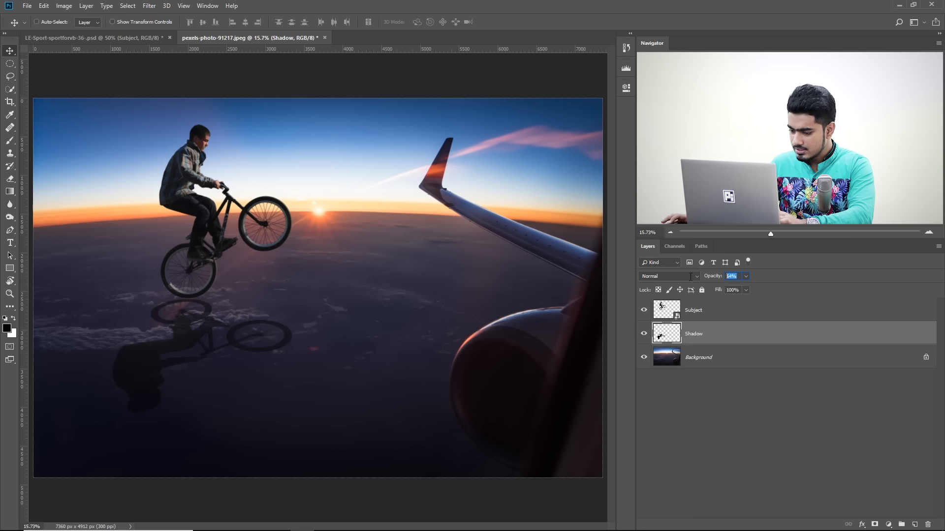
{"action": "type", "text": "75"}
{"action": "key", "text": "Return"}
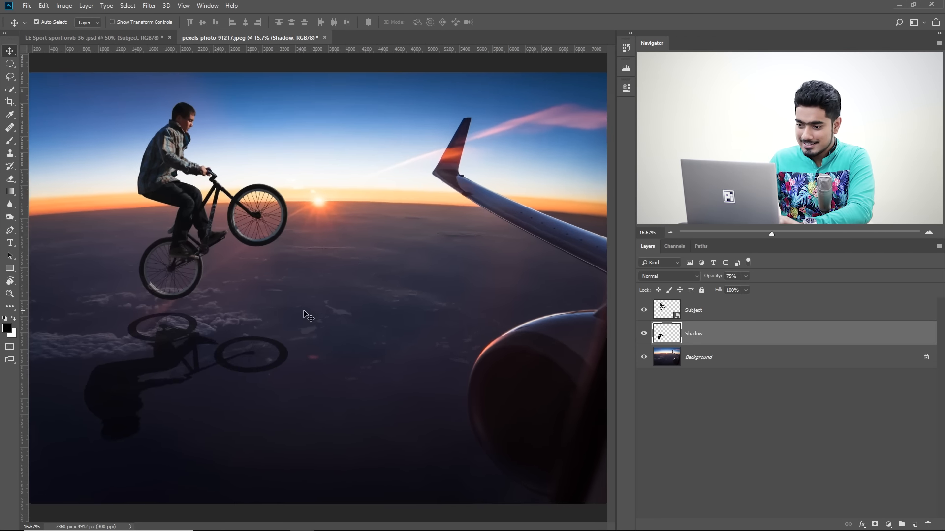
- Nudge the Shadow layer slightly upward so its wheel meets the bottom of the bicycle's rear tire
{"action": "key", "text": "ctrl+plus"}
{"action": "key", "text": "ctrl+plus"}
{"action": "key", "text": "ctrl+plus"}
{"action": "key", "text": "ctrl+plus"}
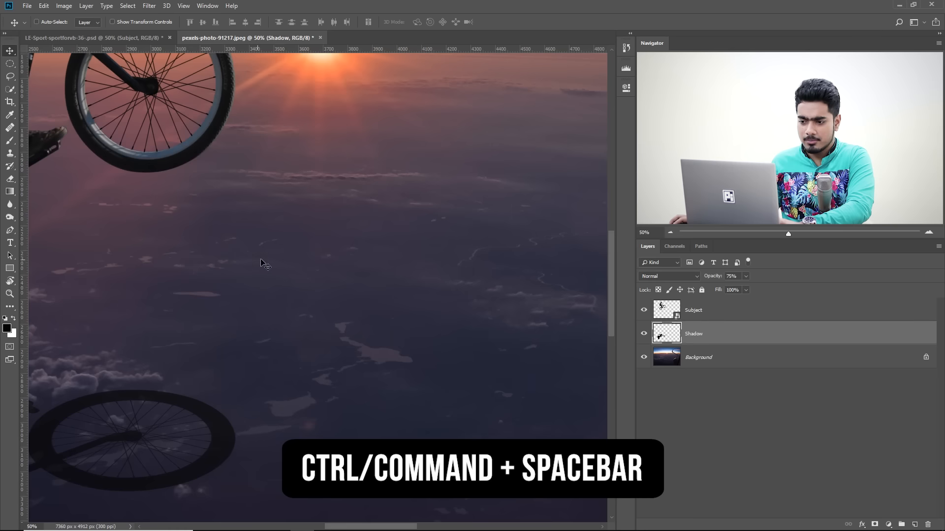
{"action": "left_click_drag", "start_coordinate": [257, 257], "coordinate": [251, 232]}
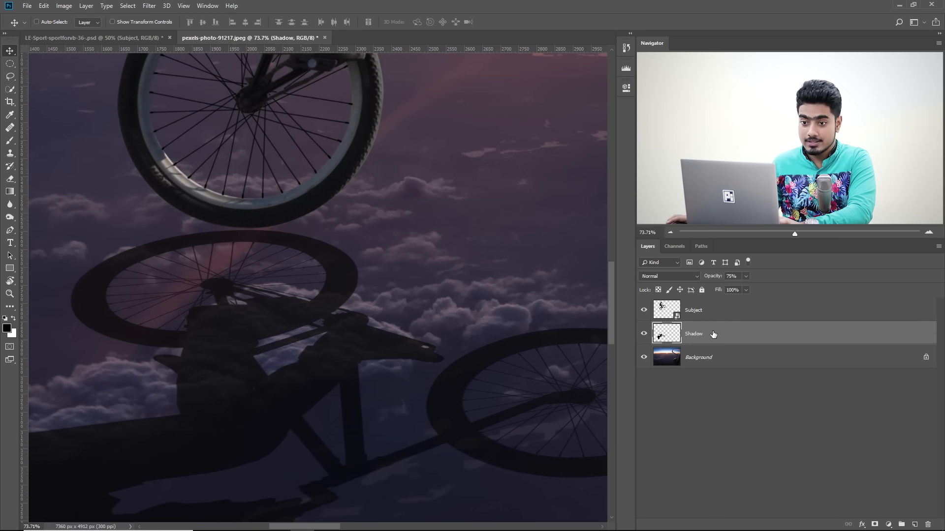
{"action": "key", "text": "Up"}
{"action": "key", "text": "Up"}
{"action": "key", "text": "Up"}
{"action": "key", "text": "Up"}
{"action": "key", "text": "Up"}
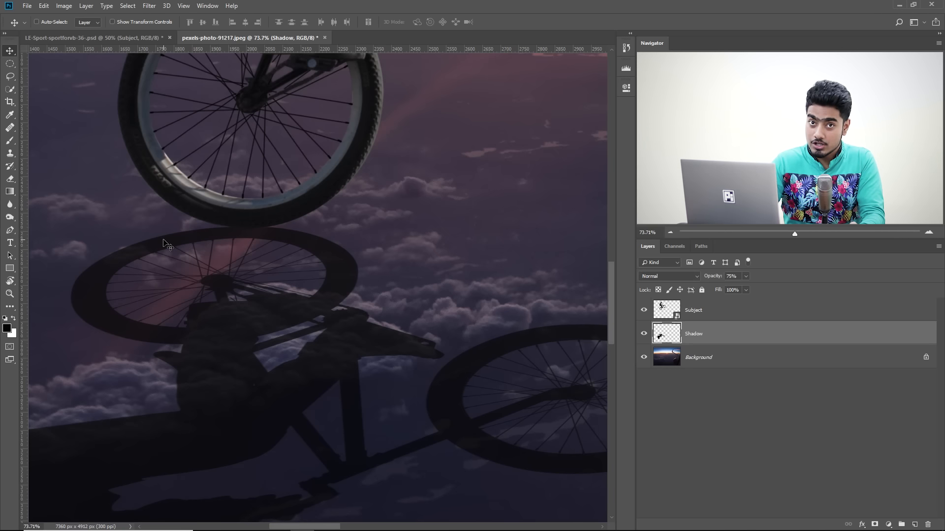
- Try placing the shadow a little farther below the bicycle, and undo the move
{"action": "key", "text": "ctrl+minus"}
{"action": "key", "text": "ctrl+minus"}
{"action": "key", "text": "ctrl+minus"}
{"action": "key", "text": "ctrl+minus"}
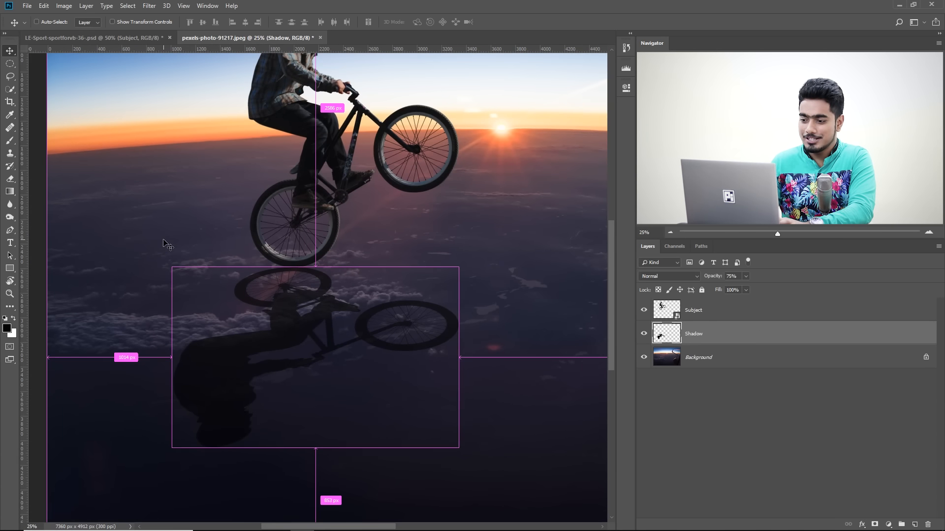
{"action": "left_click_drag", "start_coordinate": [235, 231], "coordinate": [208, 254]}
{"action": "left_click_drag", "start_coordinate": [286, 325], "coordinate": [289, 337]}
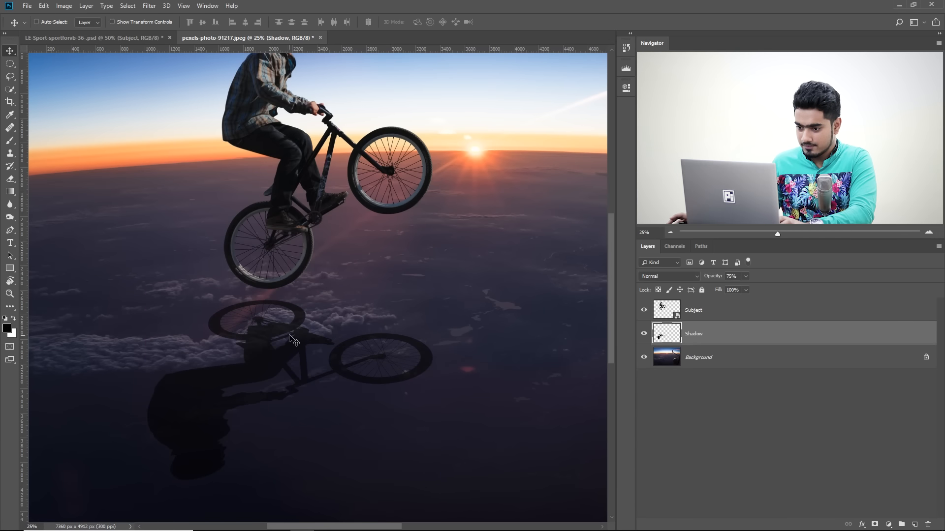
{"action": "left_click_drag", "start_coordinate": [351, 252], "coordinate": [316, 276]}
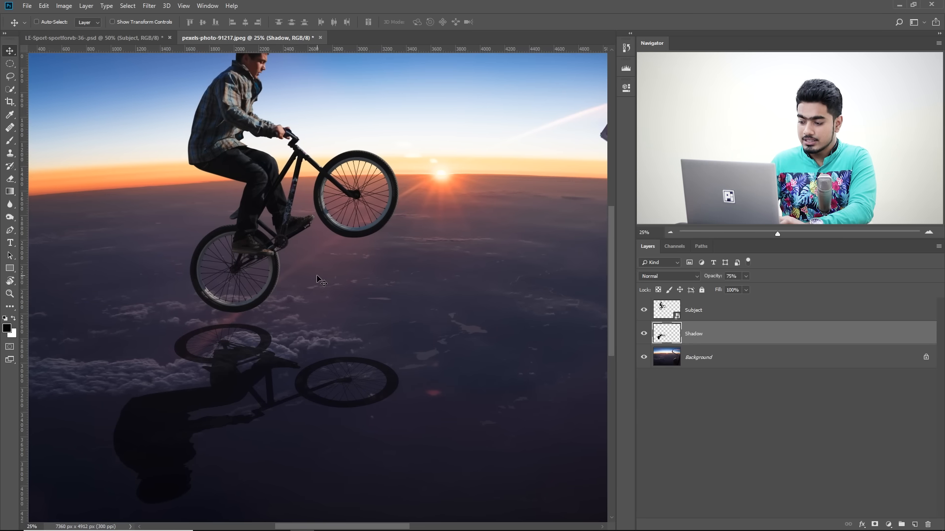
{"action": "scroll", "coordinate": [317, 279], "scroll_direction": "down", "scroll_amount": 1}
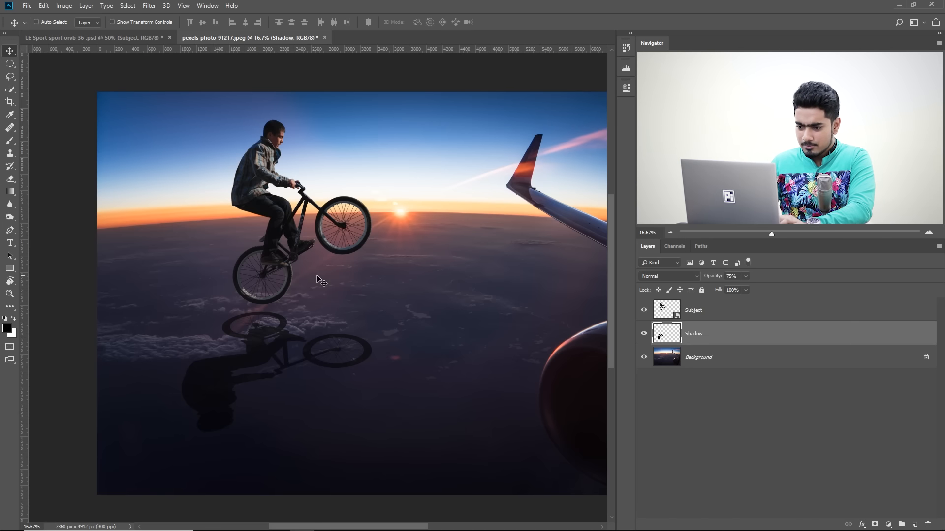
{"action": "key", "text": "ctrl+z"}
- Convert the Shadow layer for Smart Filters
{"action": "scroll", "coordinate": [318, 279], "scroll_direction": "up", "scroll_amount": 4}
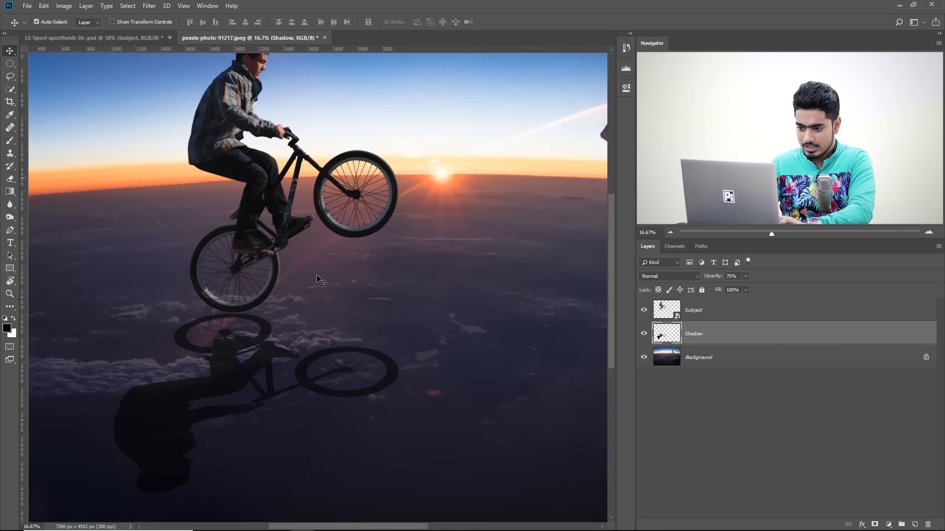
{"action": "left_click_drag", "start_coordinate": [308, 275], "coordinate": [350, 280]}
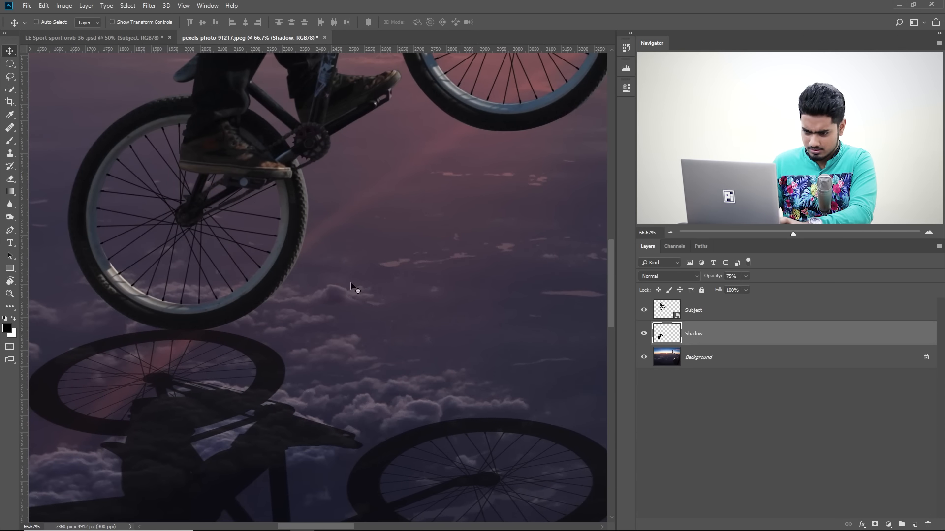
{"action": "left_click_drag", "start_coordinate": [289, 344], "coordinate": [355, 313]}
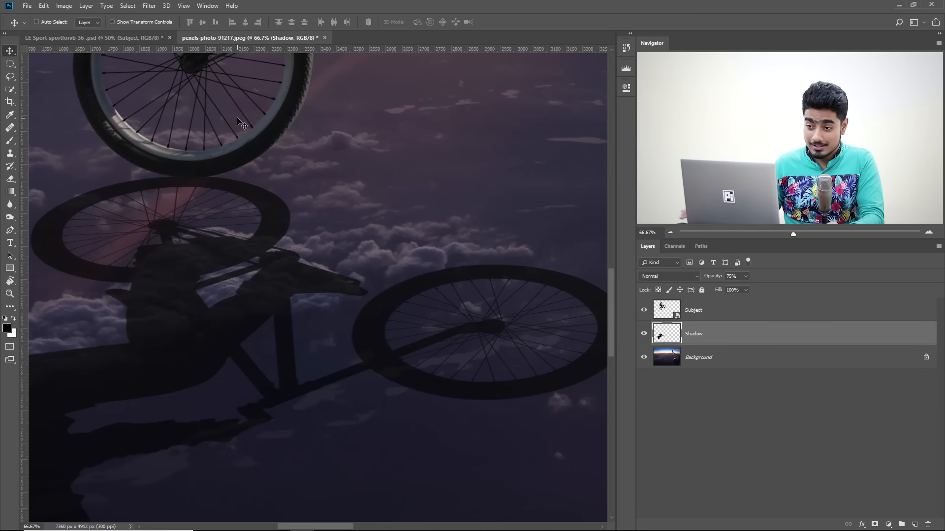
{"action": "left_click", "coordinate": [159, 11]}
{"action": "left_click", "coordinate": [163, 31]}
{"action": "left_click", "coordinate": [444, 201]}
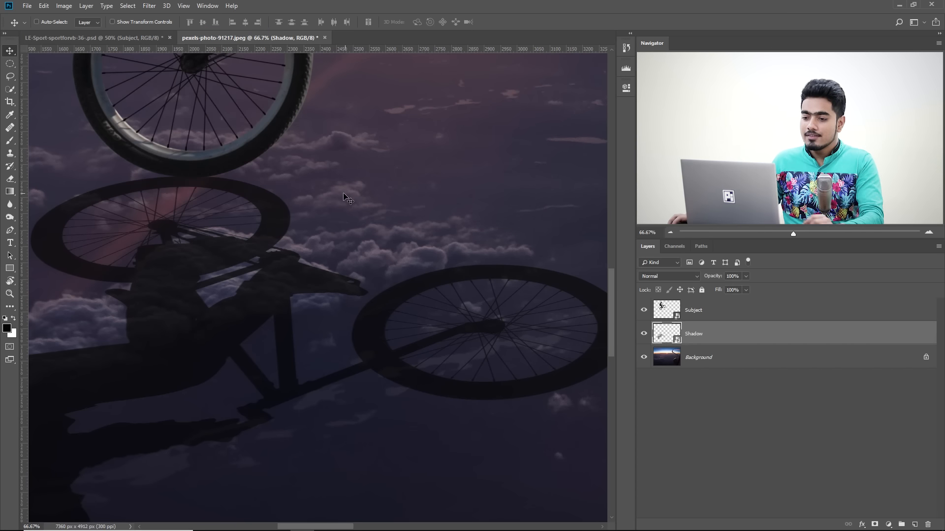
- Examine the shadow's edges from the rear wheel to the head and compare them with the matching parts of the rider
{"action": "left_click_drag", "start_coordinate": [289, 281], "coordinate": [423, 156]}
{"action": "left_click_drag", "start_coordinate": [278, 334], "coordinate": [433, 138]}
{"action": "left_click_drag", "start_coordinate": [419, 189], "coordinate": [242, 447]}
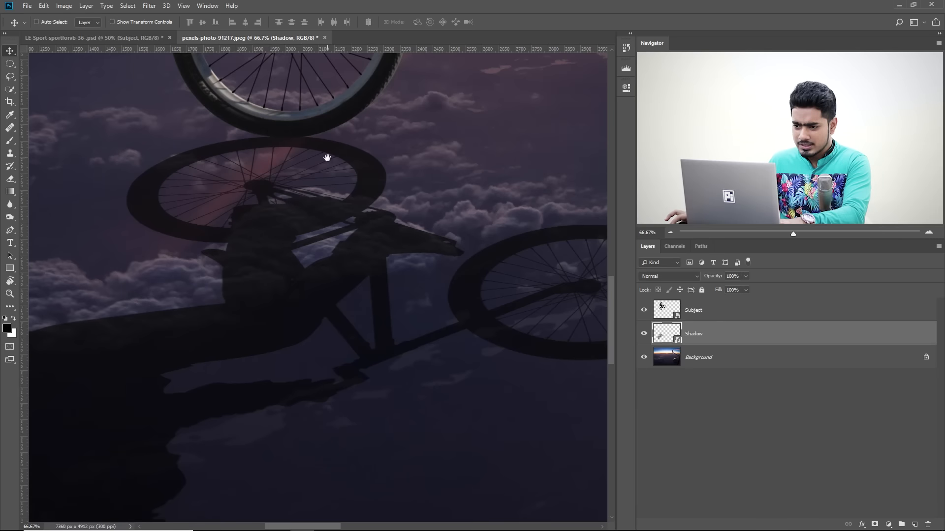
{"action": "left_click_drag", "start_coordinate": [327, 157], "coordinate": [381, 82]}
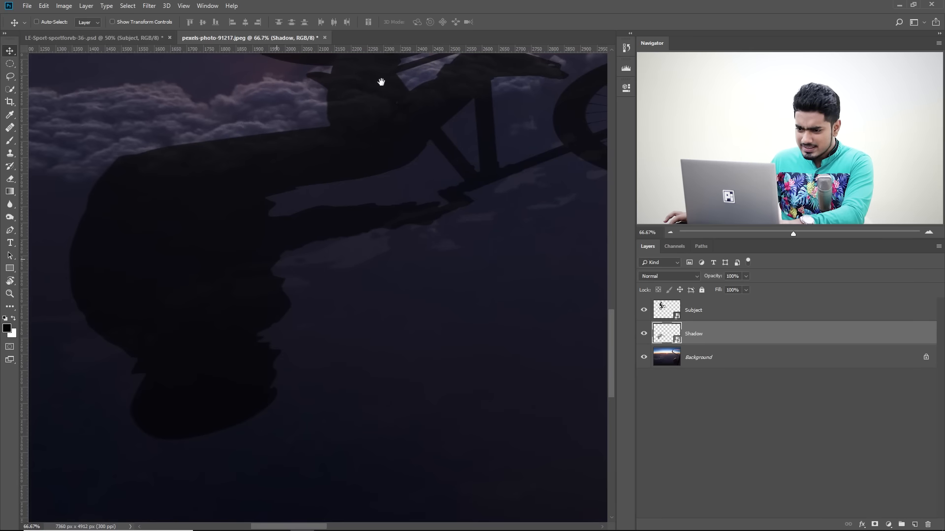
{"action": "left_click_drag", "start_coordinate": [324, 192], "coordinate": [287, 234]}
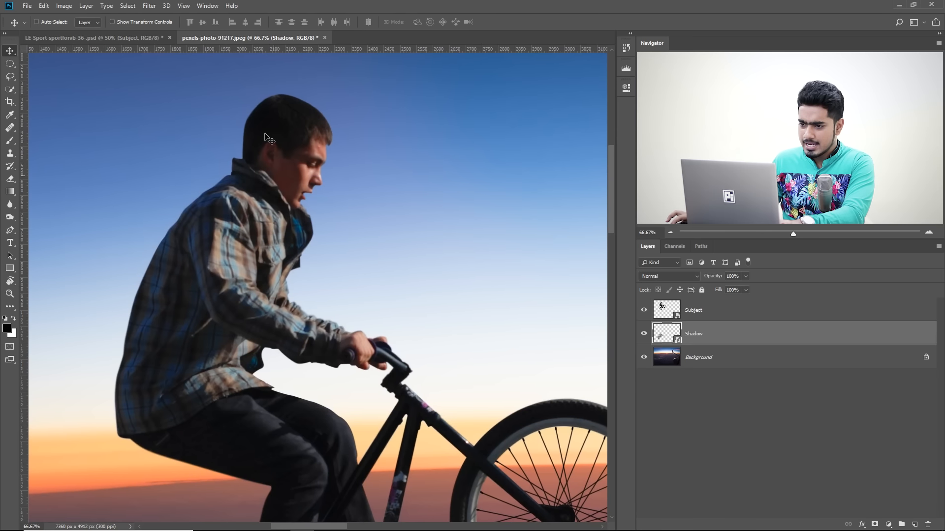
{"action": "left_click_drag", "start_coordinate": [257, 407], "coordinate": [348, 116]}
{"action": "left_click_drag", "start_coordinate": [259, 438], "coordinate": [371, 3]}
{"action": "left_click_drag", "start_coordinate": [239, 359], "coordinate": [296, 163]}
{"action": "left_click_drag", "start_coordinate": [333, 238], "coordinate": [182, 436]}
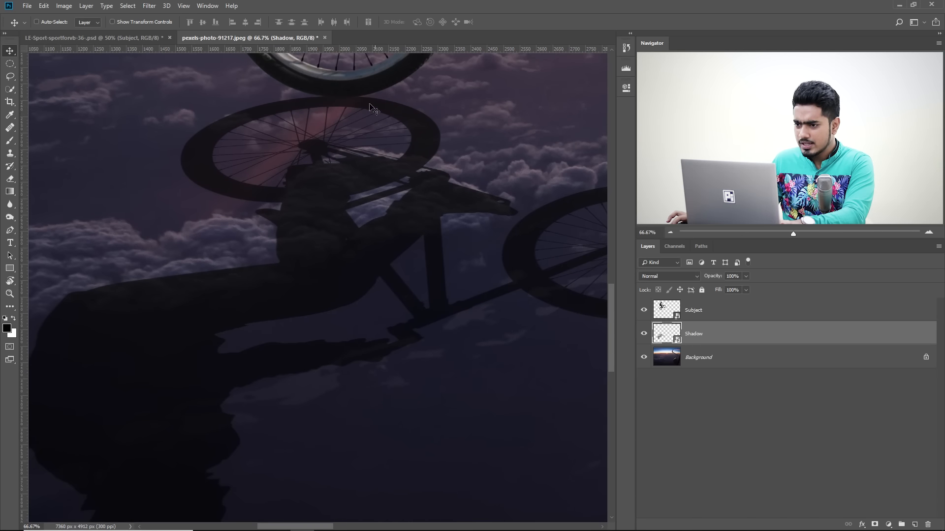
{"action": "left_click_drag", "start_coordinate": [374, 128], "coordinate": [290, 209]}
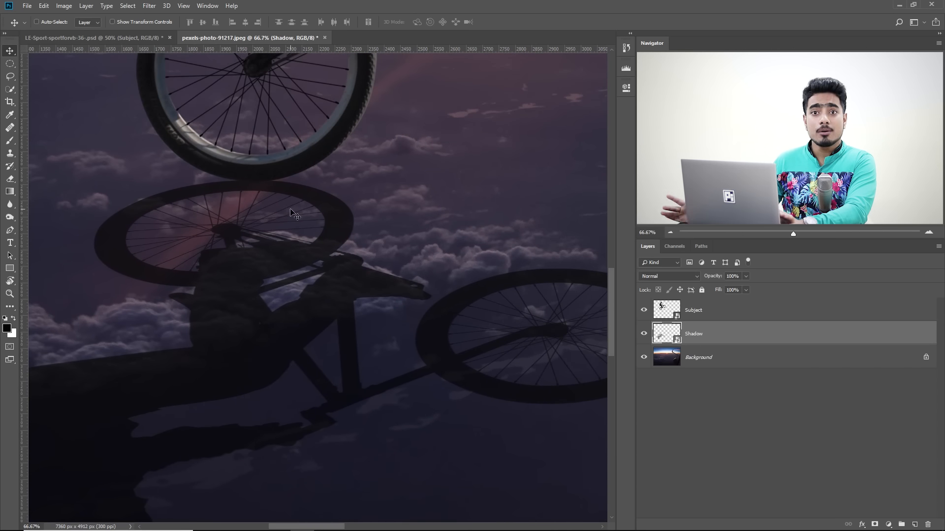
{"action": "left_click_drag", "start_coordinate": [197, 433], "coordinate": [230, 457]}
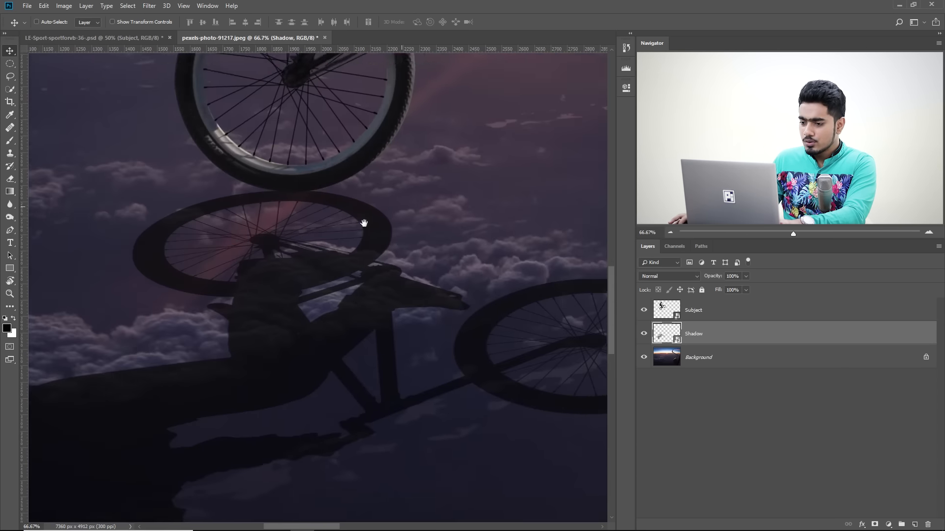
- Start a Field Blur on the Shadow layer, with a 2 px blur point where the rear tire meets the shadow
{"action": "left_click_drag", "start_coordinate": [362, 223], "coordinate": [296, 234]}
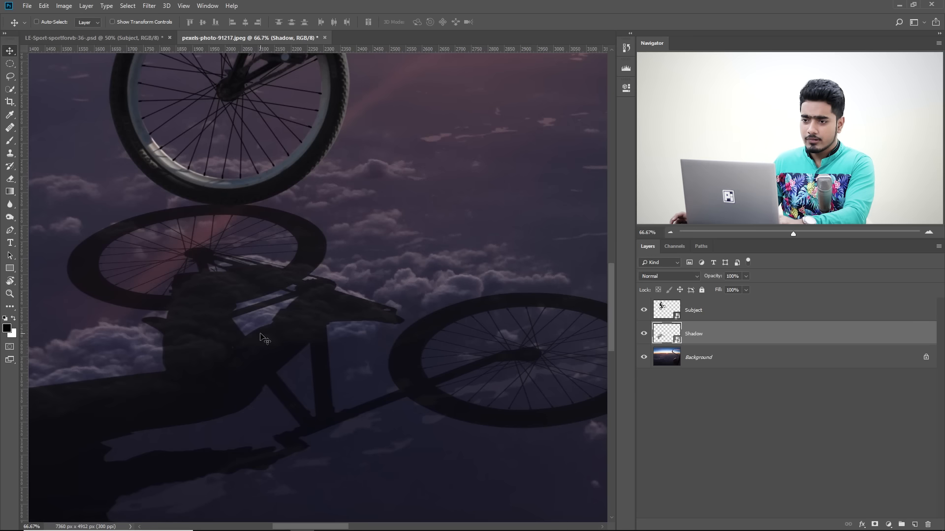
{"action": "left_click", "coordinate": [150, 6]}
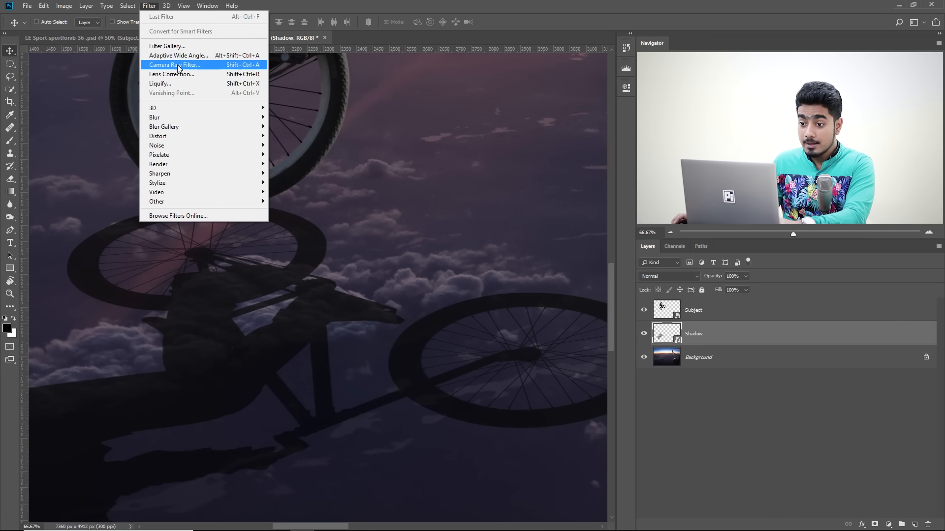
{"action": "mouse_move", "coordinate": [211, 129]}
{"action": "left_click", "coordinate": [287, 127]}
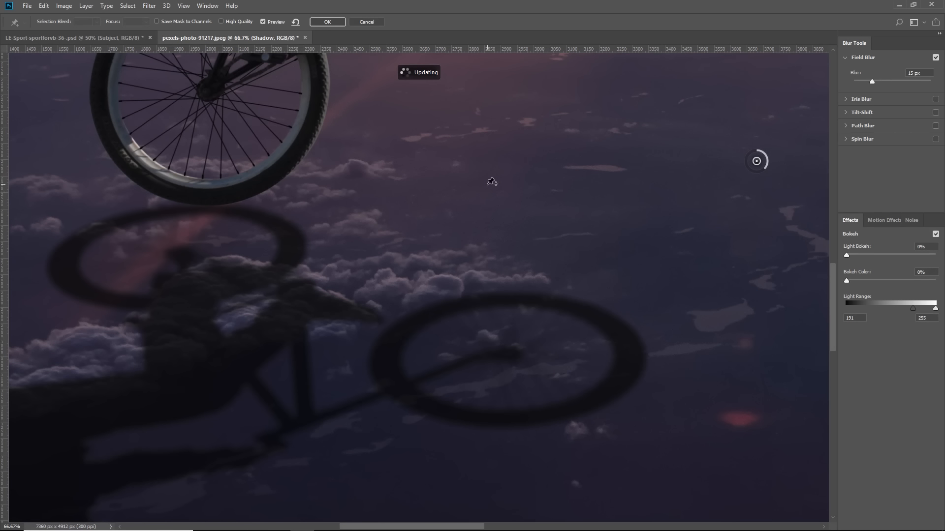
{"action": "key", "text": "ctrl+0"}
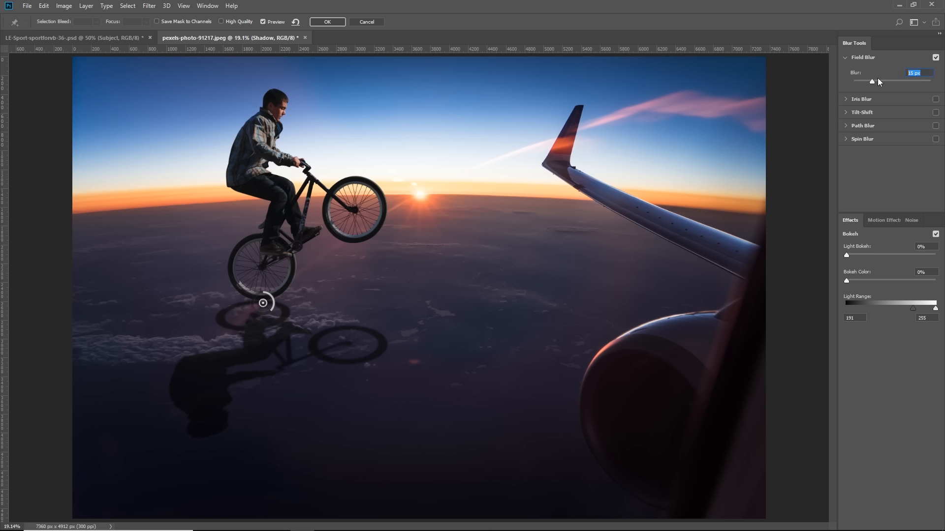
{"action": "type", "text": "2"}
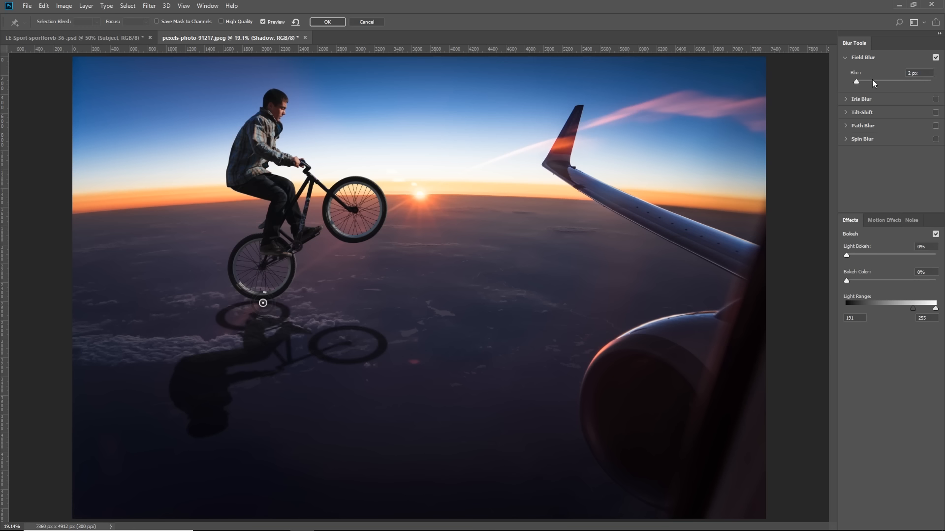
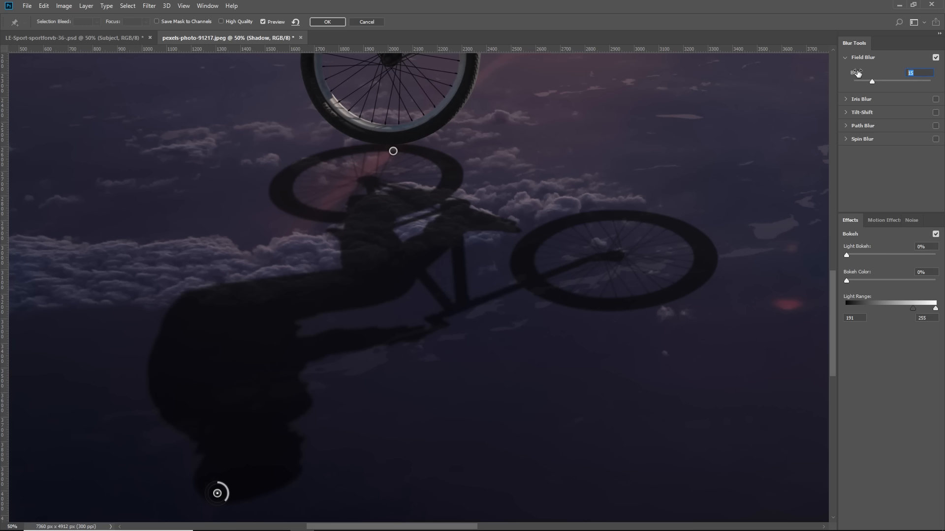
- Set the blur point at the shadow's head to 16 px and apply the Field Blur
{"action": "type", "text": "20"}
{"action": "type", "text": "16"}
{"action": "left_click", "coordinate": [327, 21]}
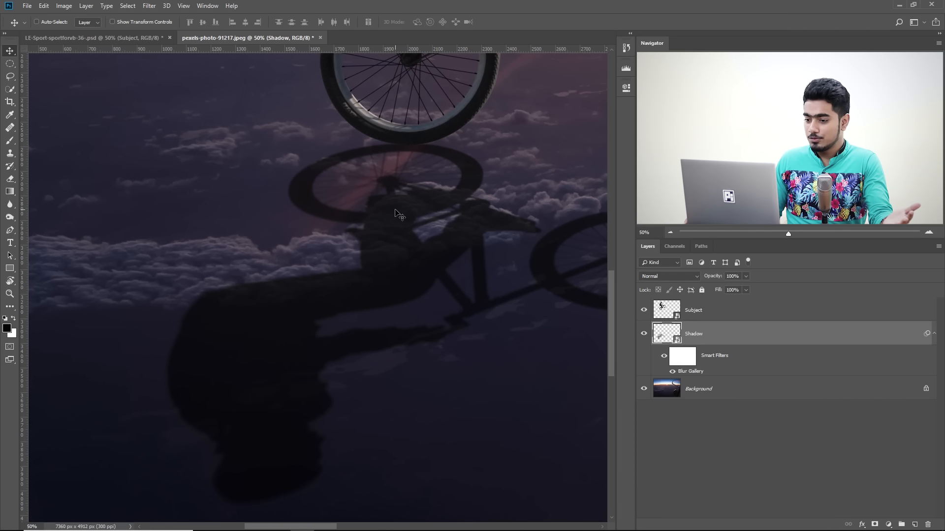
- Reopen the Shadow layer's Blur Gallery smart filter to review its settings, cancel without changes, and view the whole composite
{"action": "double_click", "coordinate": [689, 371]}
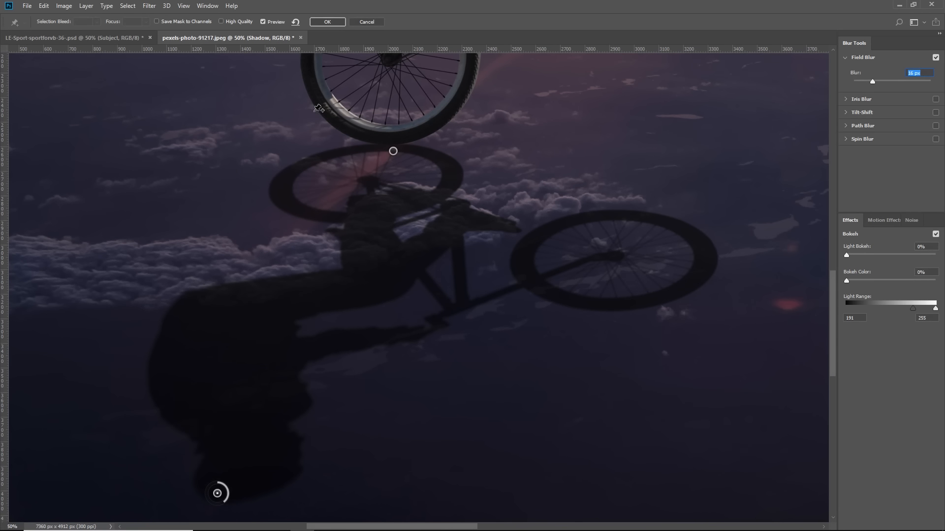
{"action": "left_click", "coordinate": [366, 22]}
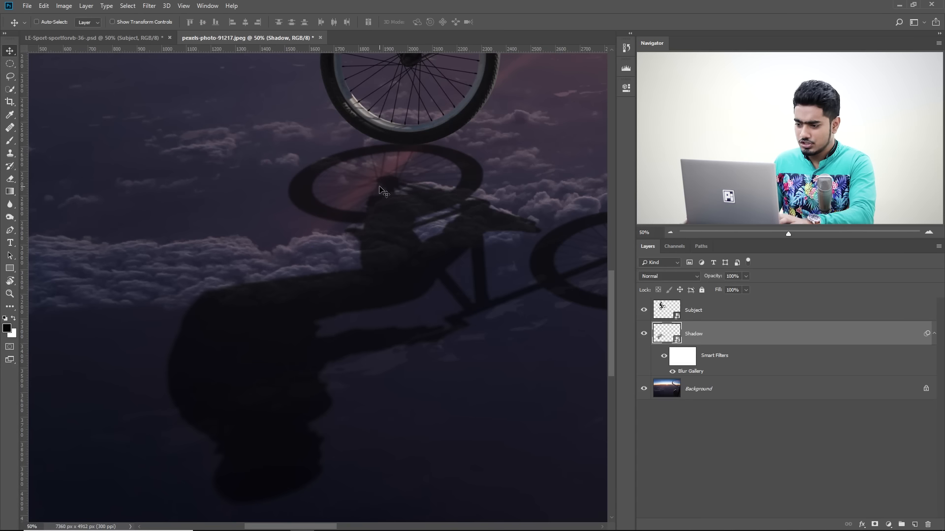
{"action": "key", "text": "ctrl+minus"}
{"action": "key", "text": "ctrl+minus"}
{"action": "key", "text": "ctrl+minus"}
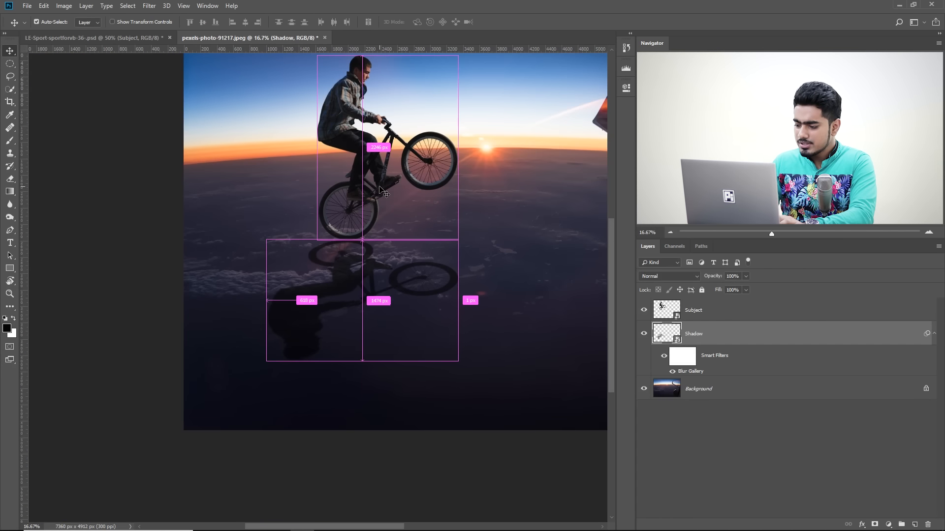
{"action": "key", "text": "ctrl+0"}
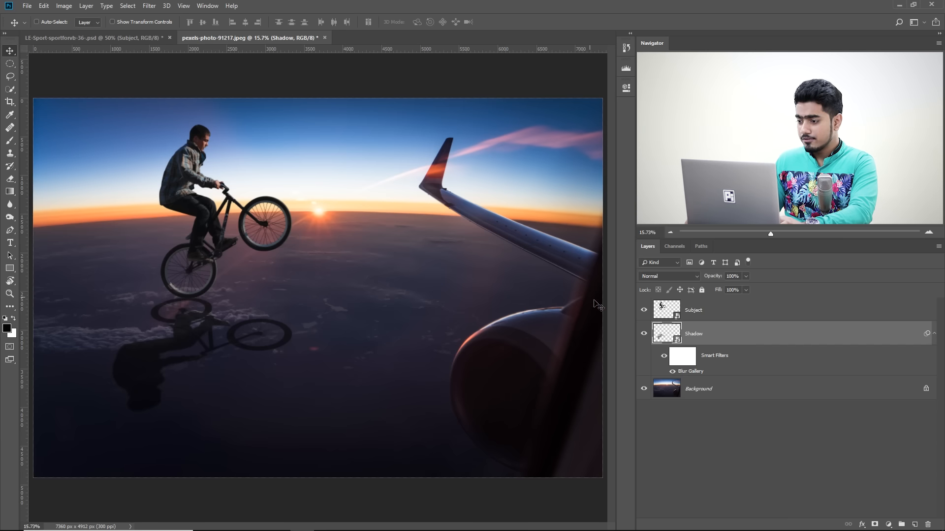
- Group the Subject and Shadow layers and name the group Subject
{"action": "left_click", "coordinate": [730, 313], "text": "shift"}
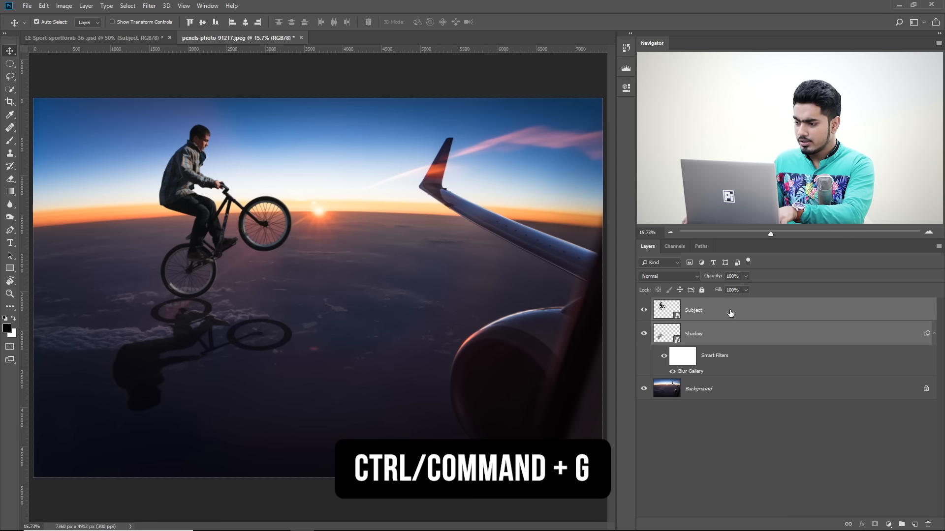
{"action": "key", "text": "ctrl+g"}
{"action": "double_click", "coordinate": [682, 305]}
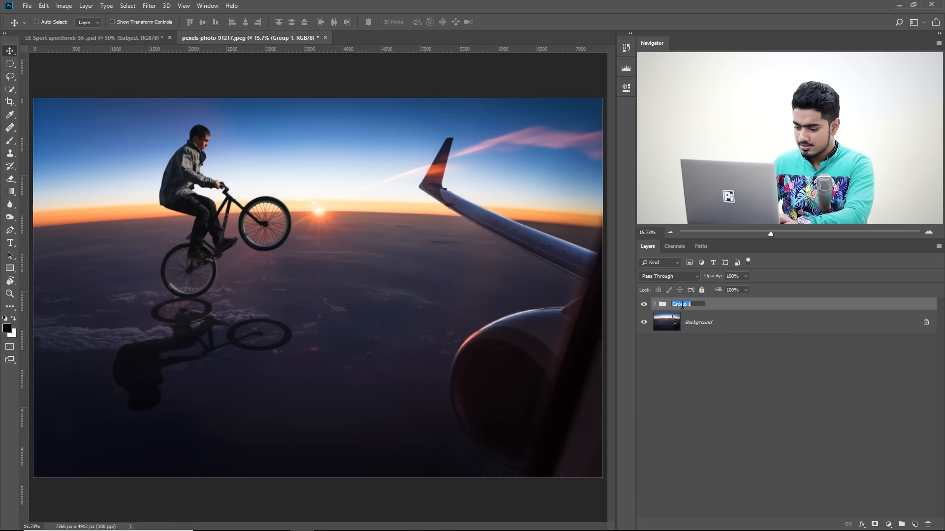
{"action": "key", "text": "Return"}
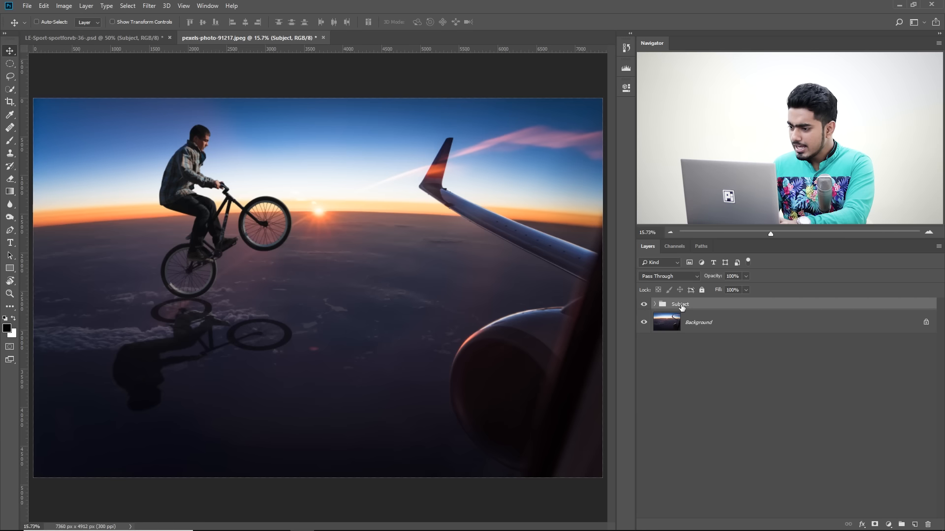
- Open the blend mode choices for the Subject group
{"action": "left_click", "coordinate": [676, 276]}
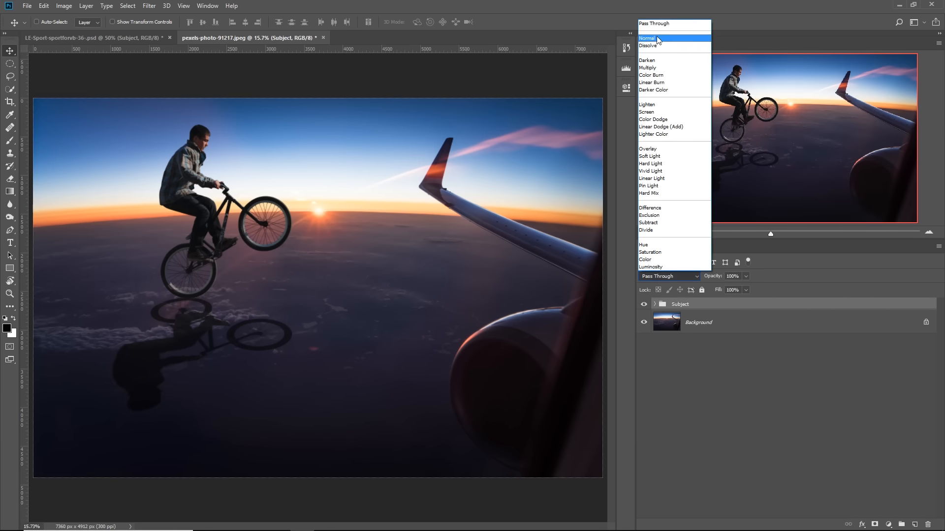
- Set the Subject group's blend mode to Normal and add a Curves adjustment above the Subject layer with slightly brightened highlights
{"action": "left_click", "coordinate": [657, 37]}
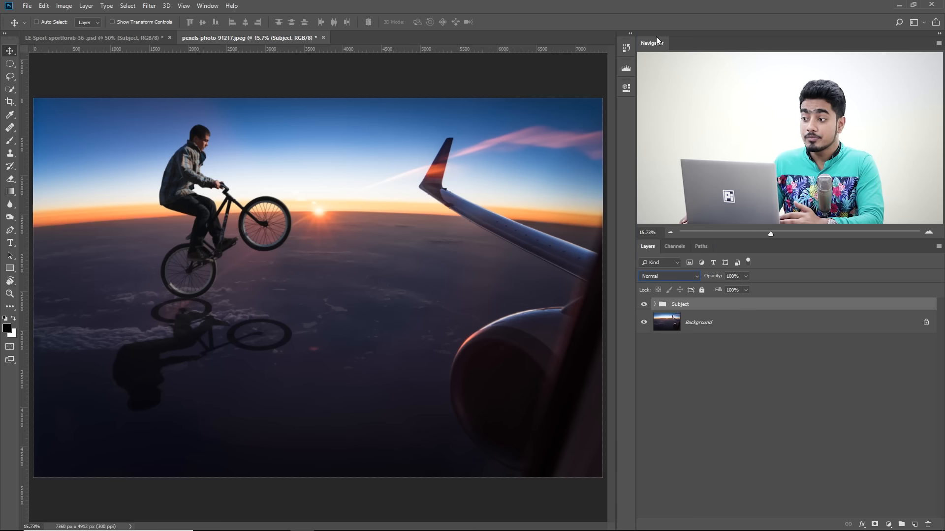
{"action": "left_click", "coordinate": [655, 304]}
{"action": "left_click", "coordinate": [743, 321]}
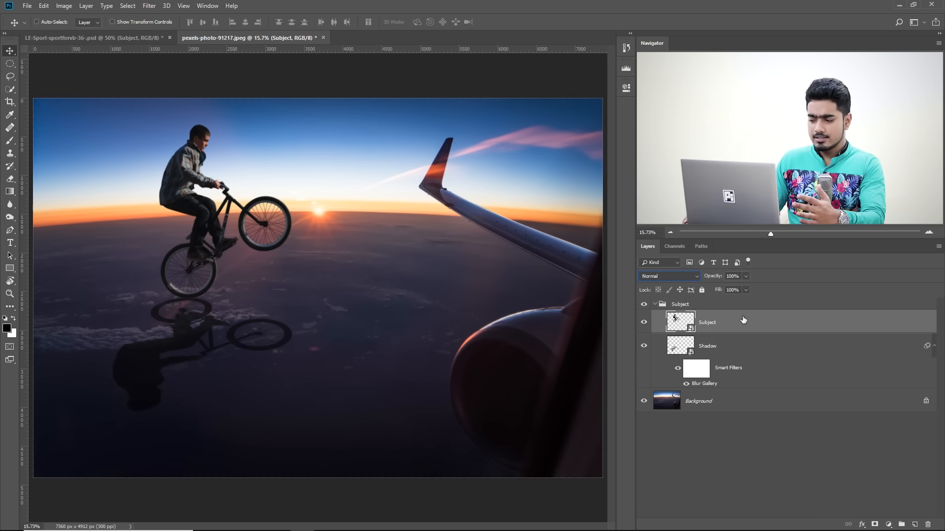
{"action": "left_click", "coordinate": [888, 525]}
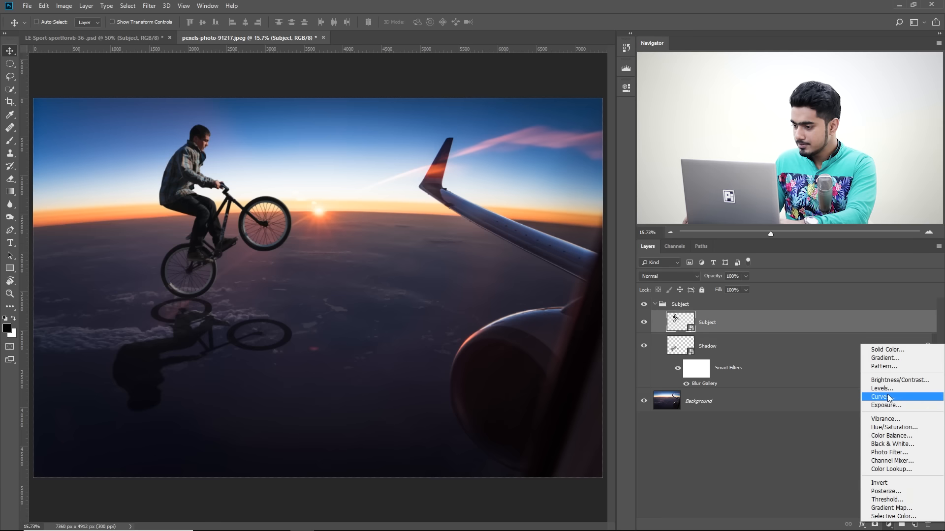
{"action": "left_click", "coordinate": [889, 397]}
{"action": "left_click_drag", "start_coordinate": [577, 162], "coordinate": [565, 160]}
{"action": "mouse_move", "coordinate": [536, 195]}
{"action": "left_mouse_down"}
{"action": "mouse_move", "coordinate": [543, 200]}
{"action": "mouse_move", "coordinate": [536, 196]}
{"action": "left_mouse_up"}
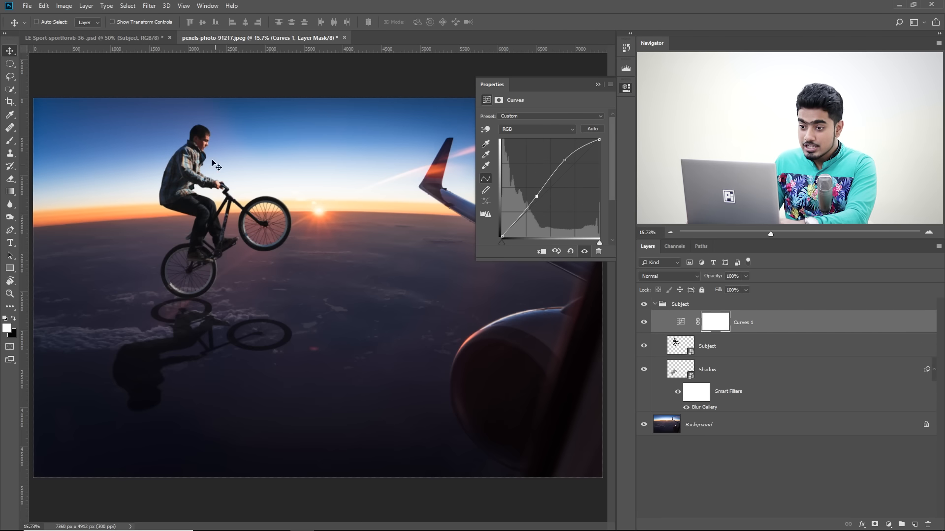
- Switch the Subject group to Pass Through and raise the upper point of the Curves 1 adjustment
{"action": "left_click", "coordinate": [700, 304]}
{"action": "left_click", "coordinate": [676, 279]}
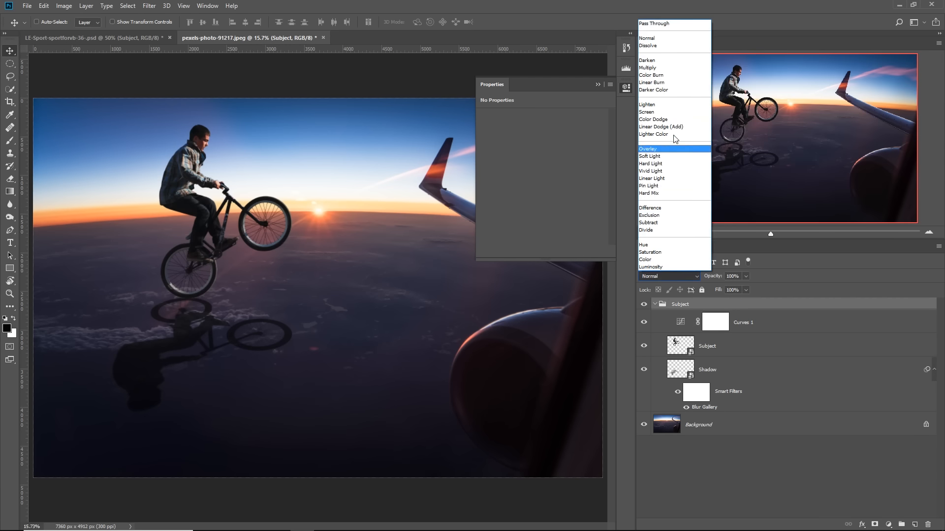
{"action": "left_click", "coordinate": [657, 26]}
{"action": "left_click", "coordinate": [718, 320]}
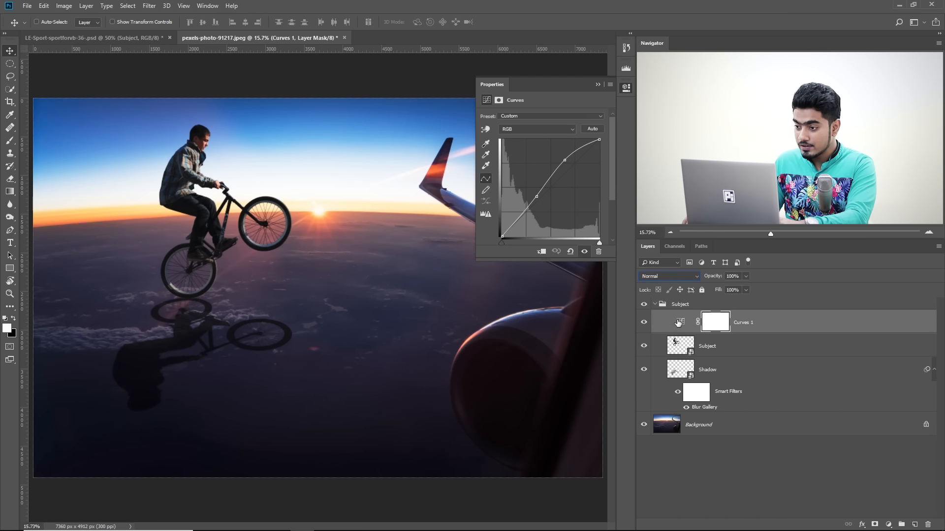
{"action": "mouse_move", "coordinate": [564, 160]}
{"action": "left_mouse_down"}
{"action": "mouse_move", "coordinate": [554, 146]}
{"action": "mouse_move", "coordinate": [561, 156]}
{"action": "left_mouse_up"}
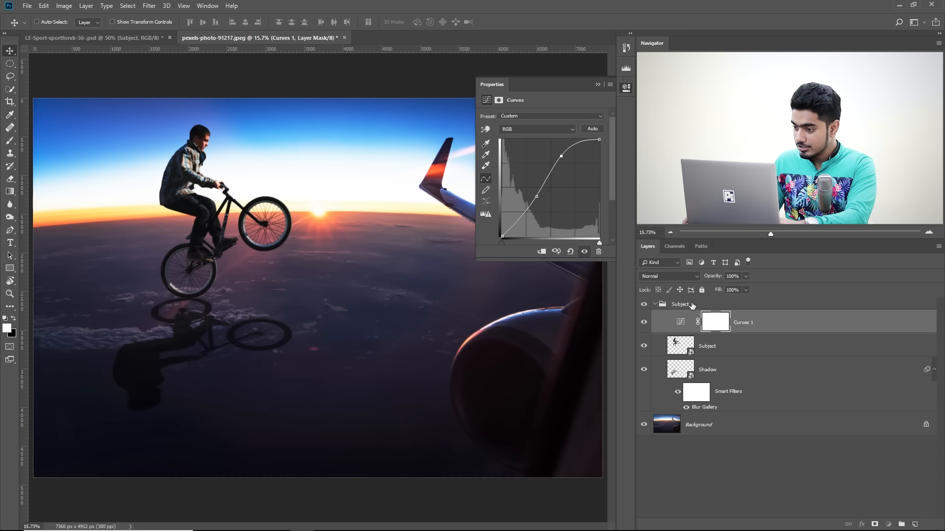
- Set the Subject group's blend mode back to Normal
{"action": "left_click", "coordinate": [689, 304]}
{"action": "left_click", "coordinate": [674, 276]}
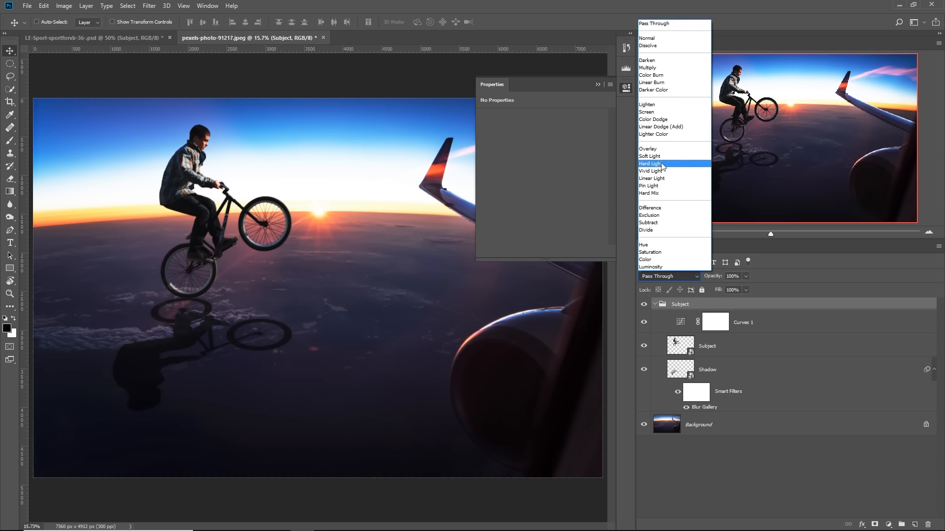
{"action": "left_click", "coordinate": [647, 38]}
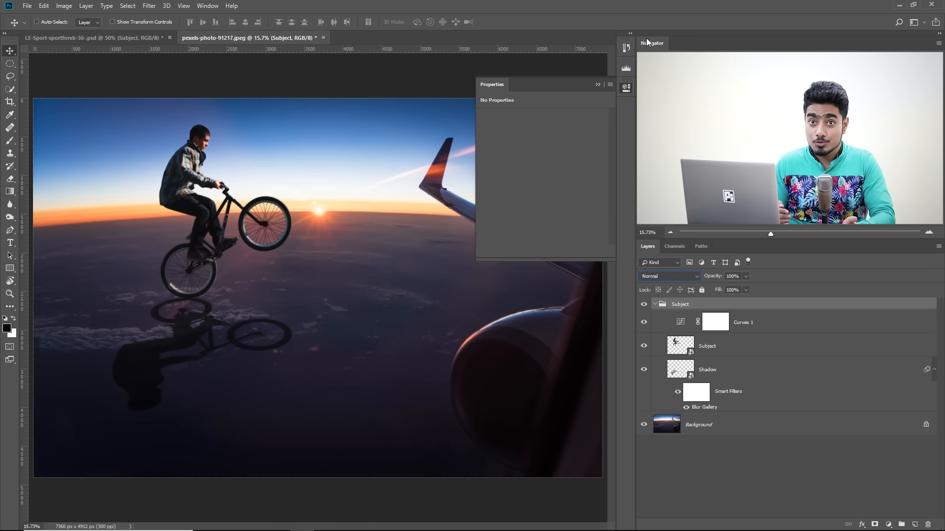
- Reset the Curves 1 adjustment to its default curve
{"action": "left_click", "coordinate": [607, 85]}
{"action": "left_click", "coordinate": [787, 326]}
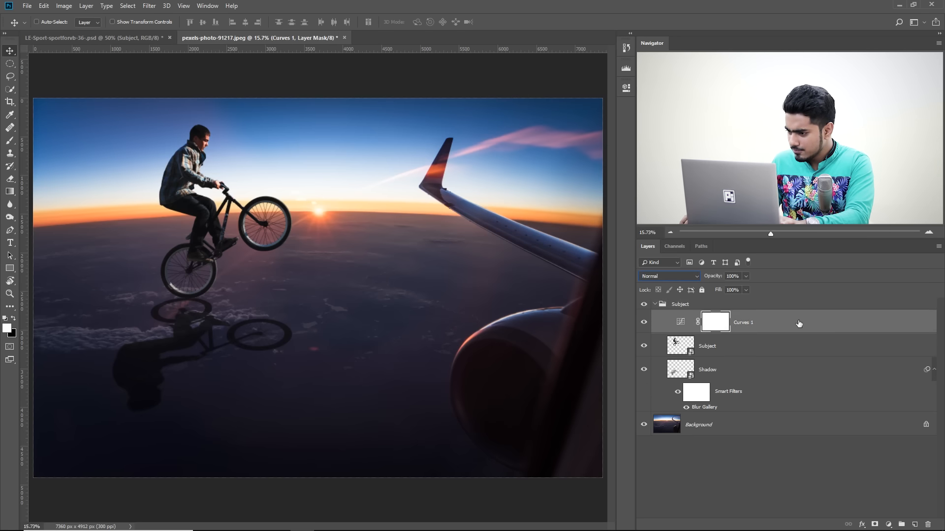
{"action": "double_click", "coordinate": [679, 325]}
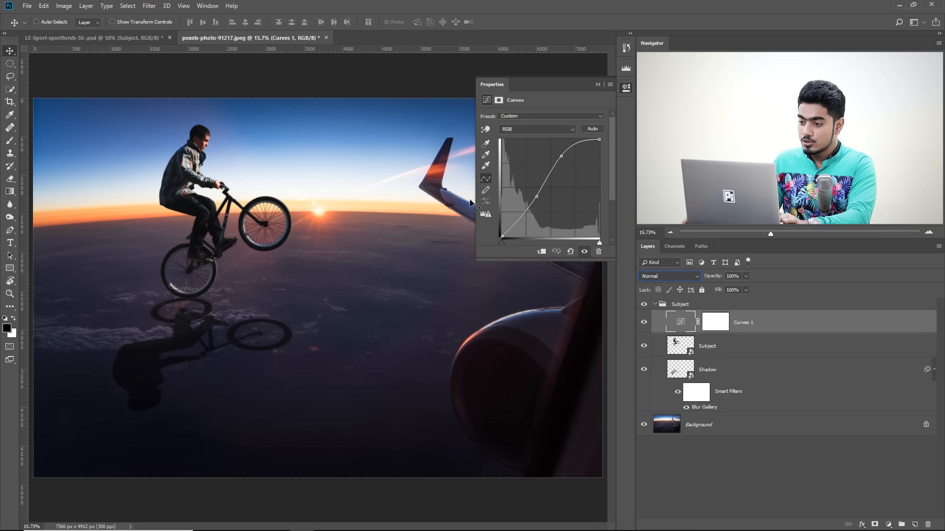
{"action": "left_click", "coordinate": [570, 251]}
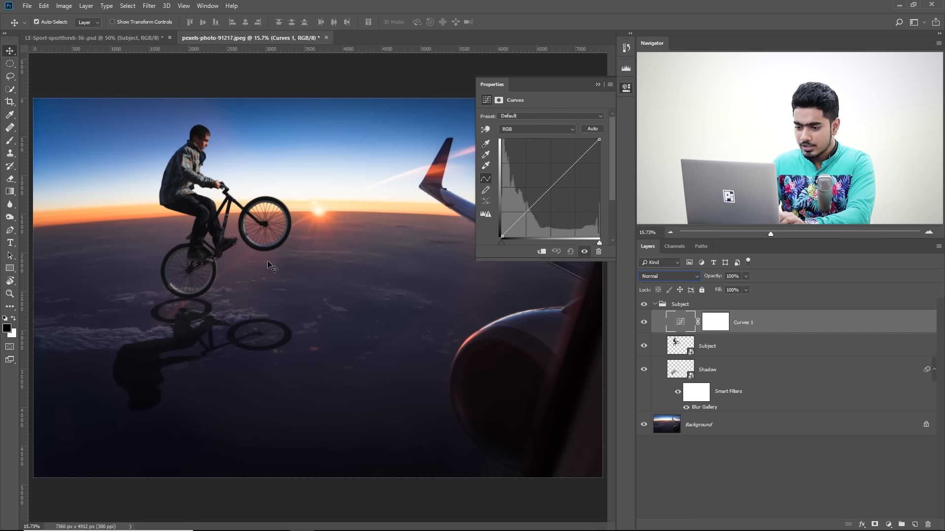
- Lift the black point of the Curves 1 adjustment slightly to fade the darkest tones of the cyclist and shadow
{"action": "scroll", "coordinate": [270, 263], "scroll_direction": "up", "scroll_amount": 4}
{"action": "left_click_drag", "start_coordinate": [269, 261], "coordinate": [504, 56]}
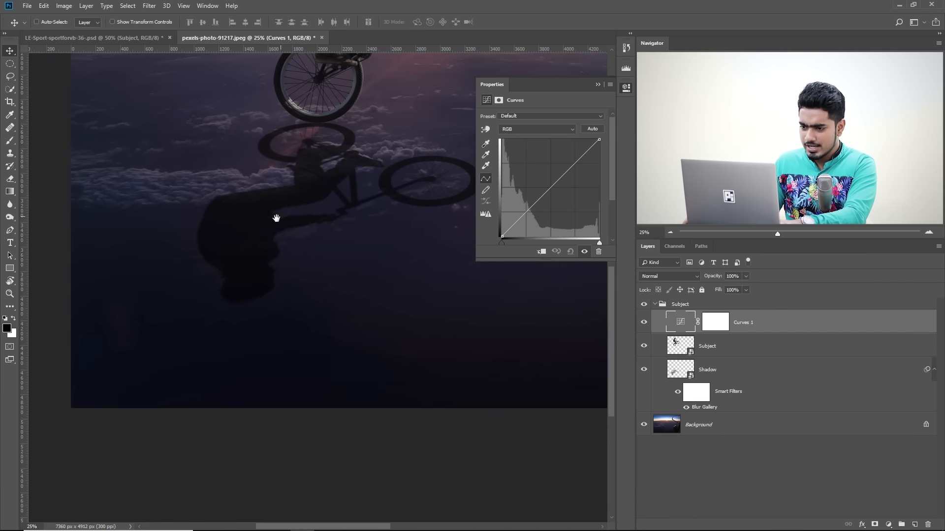
{"action": "left_click_drag", "start_coordinate": [276, 217], "coordinate": [169, 265]}
{"action": "left_click_drag", "start_coordinate": [201, 343], "coordinate": [187, 355]}
{"action": "scroll", "coordinate": [187, 355], "scroll_direction": "down", "scroll_amount": 2}
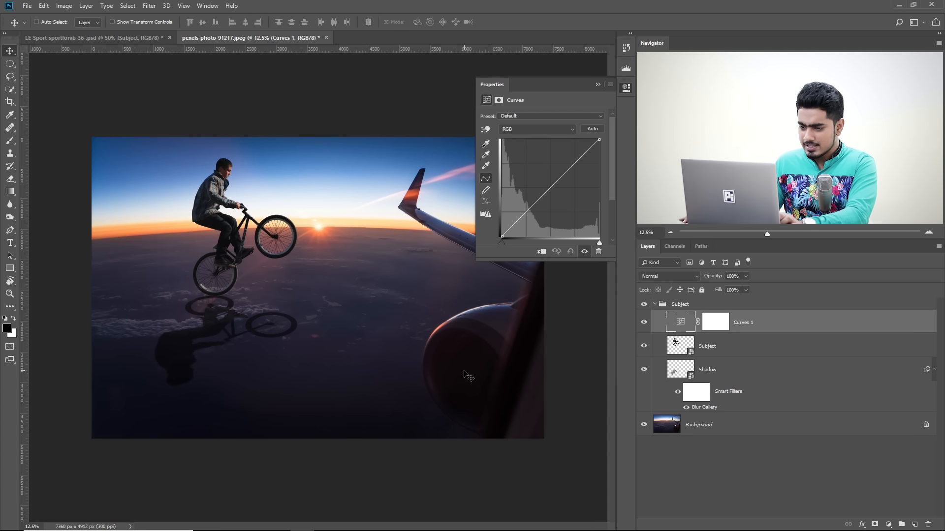
{"action": "scroll", "coordinate": [465, 376], "scroll_direction": "up", "scroll_amount": 1}
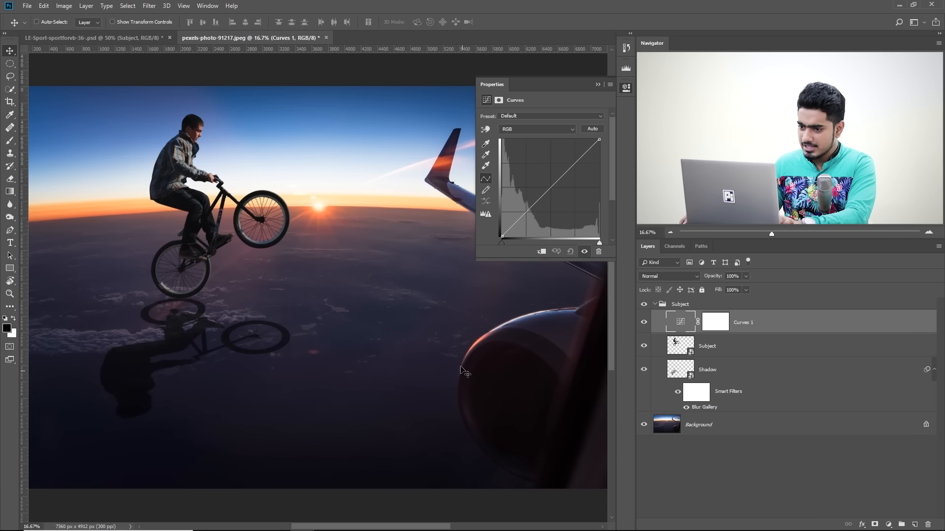
{"action": "left_click_drag", "start_coordinate": [501, 236], "coordinate": [501, 231]}
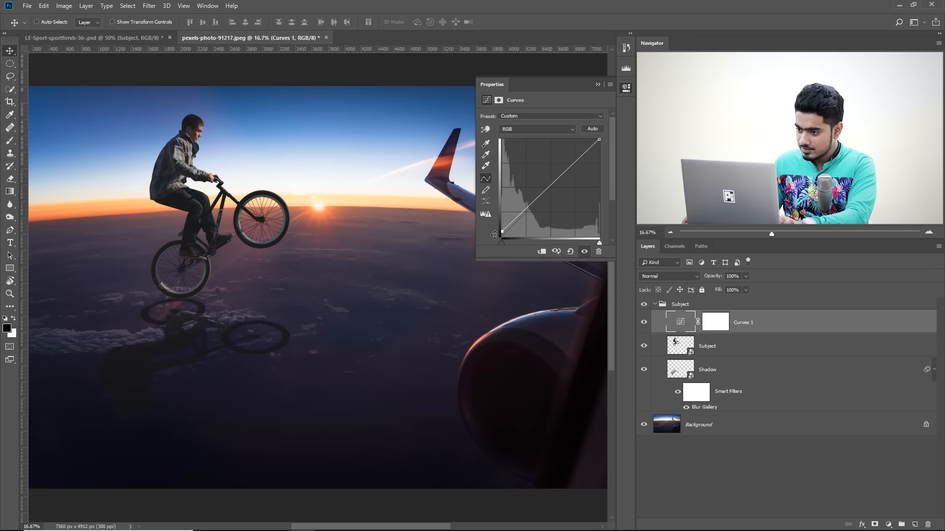
{"action": "left_click_drag", "start_coordinate": [501, 232], "coordinate": [500, 234]}
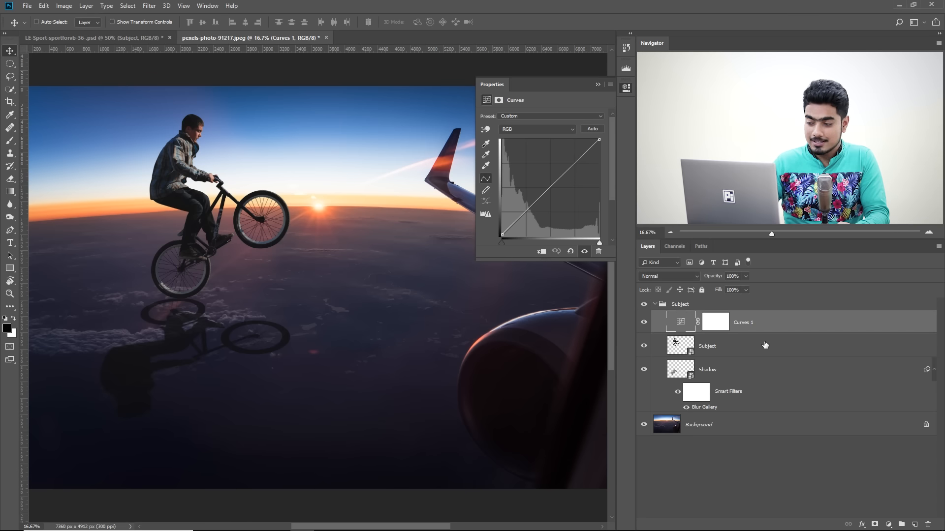
{"action": "left_click", "coordinate": [596, 85]}
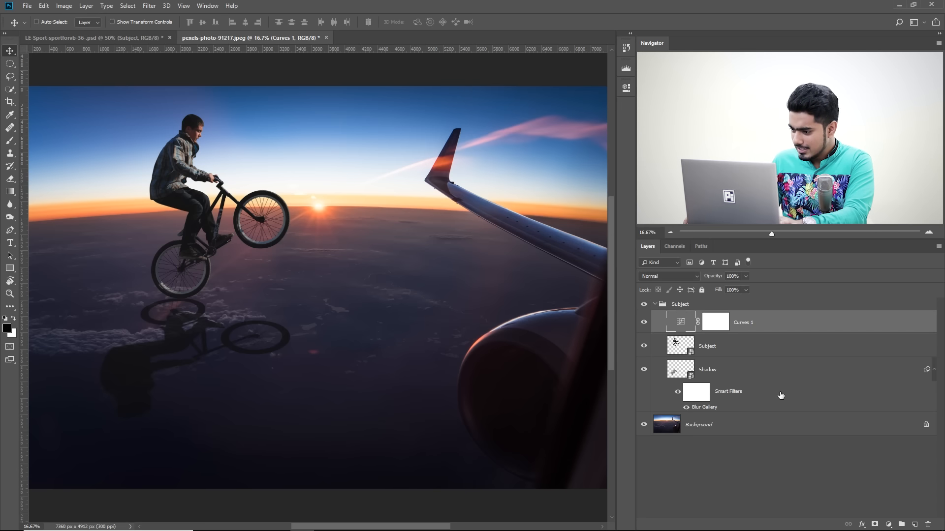
- Add a second Curves adjustment above the Shadow layer and clip it to that layer
{"action": "left_click", "coordinate": [750, 371]}
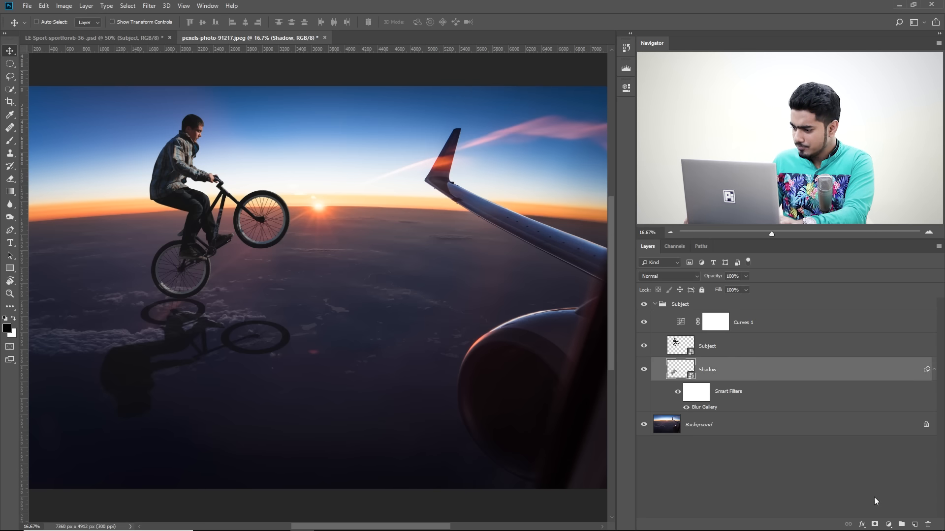
{"action": "left_click", "coordinate": [889, 525]}
{"action": "left_click", "coordinate": [883, 397]}
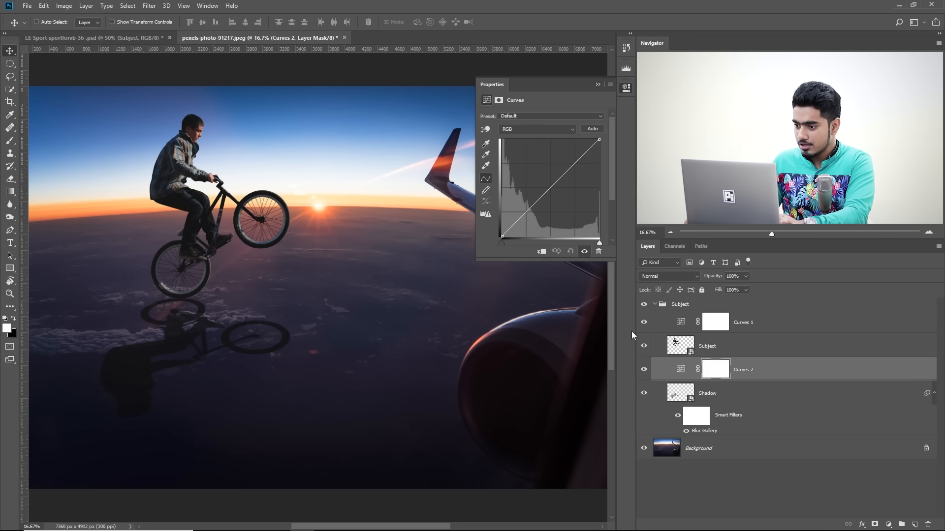
{"action": "left_click", "coordinate": [542, 252]}
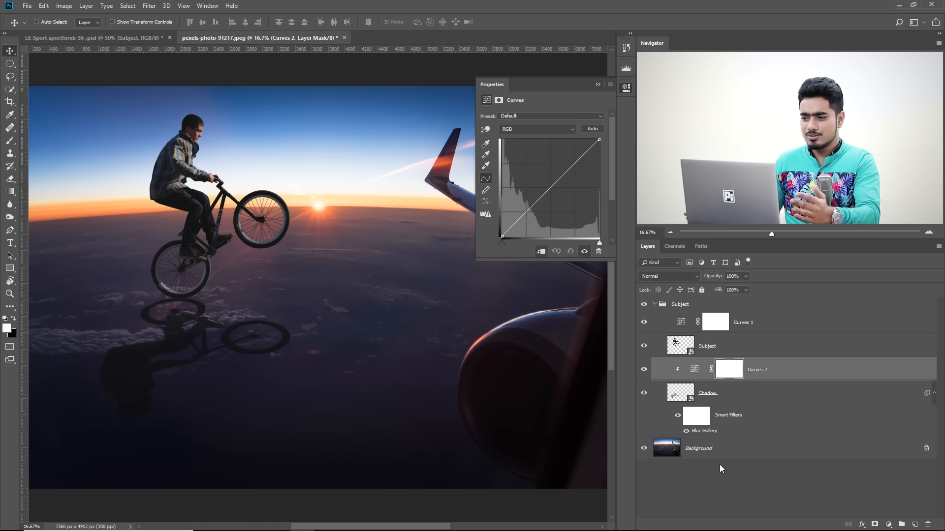
- Raise the Blue channel's black point slightly in the Curves 2 adjustment to tint the shadow blue
{"action": "key", "text": "ctrl+plus"}
{"action": "key", "text": "ctrl+plus"}
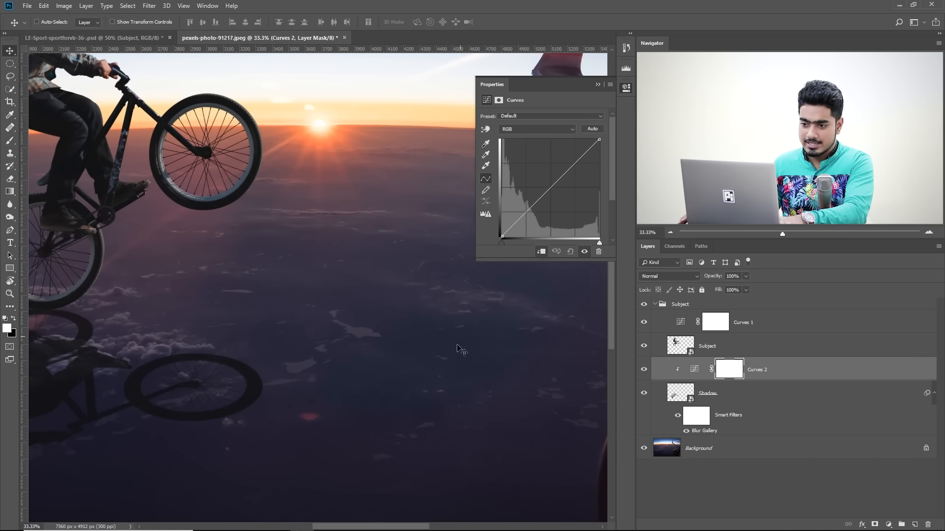
{"action": "left_click_drag", "start_coordinate": [152, 322], "coordinate": [283, 232]}
{"action": "key", "text": "ctrl+0"}
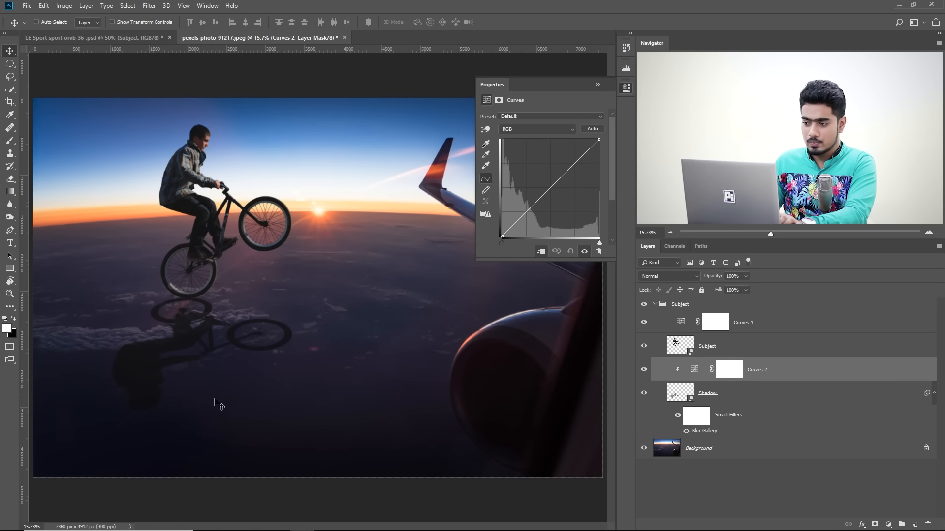
{"action": "left_click", "coordinate": [525, 131]}
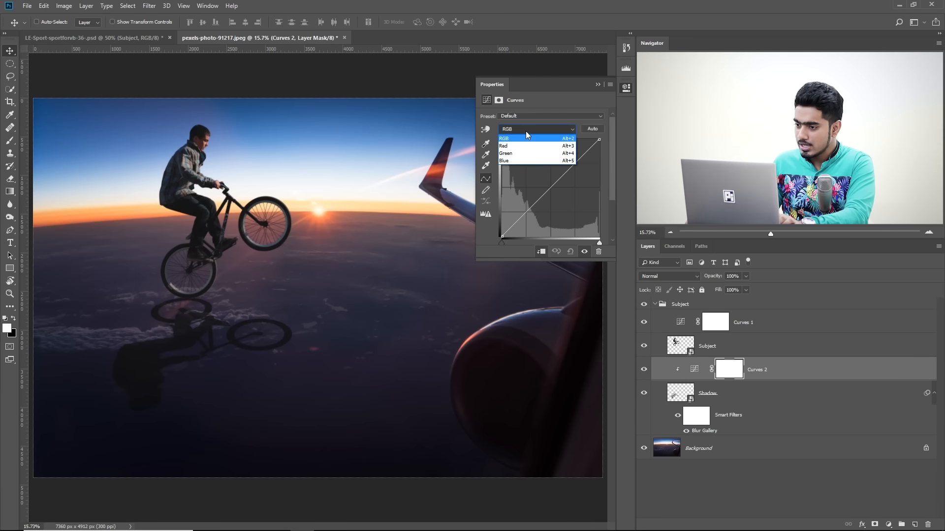
{"action": "left_click", "coordinate": [518, 161]}
{"action": "left_click_drag", "start_coordinate": [501, 236], "coordinate": [498, 233]}
{"action": "key", "text": "ctrl+plus"}
{"action": "key", "text": "ctrl+plus"}
{"action": "key", "text": "ctrl+plus"}
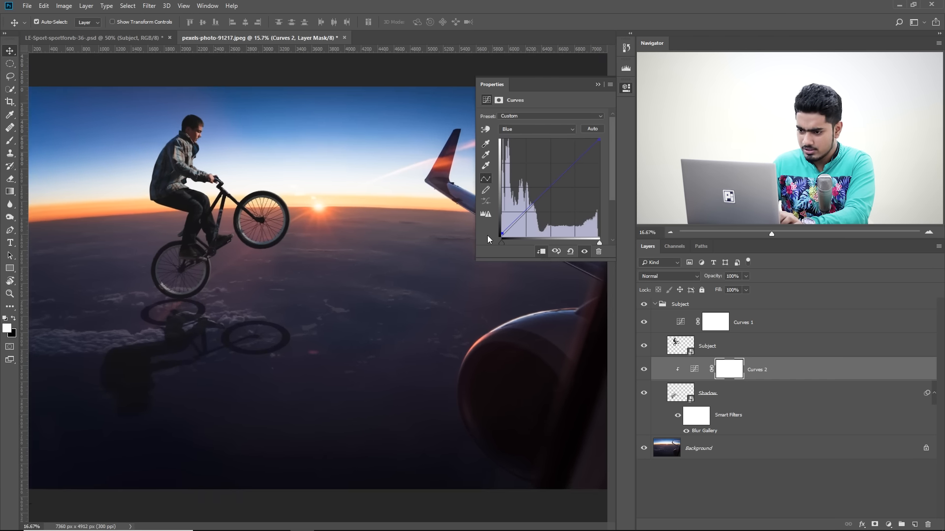
{"action": "left_click_drag", "start_coordinate": [215, 249], "coordinate": [341, 137]}
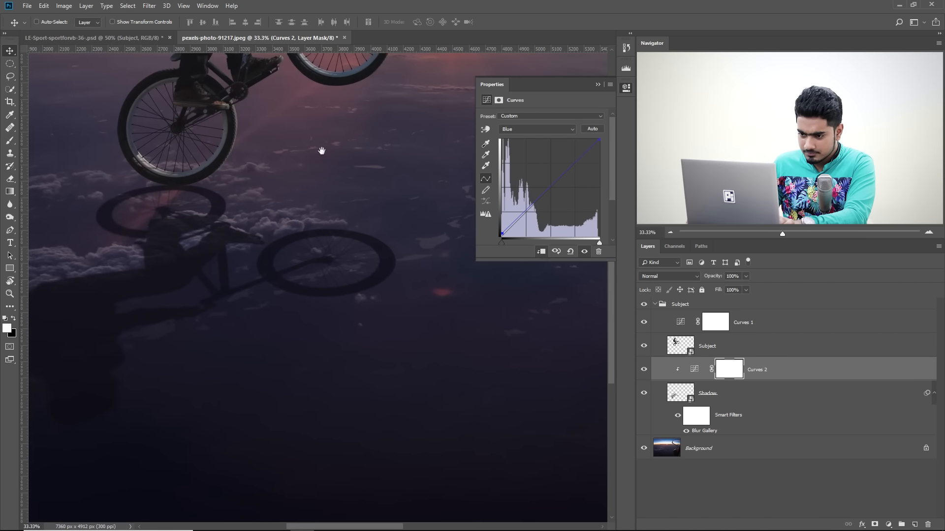
{"action": "mouse_move", "coordinate": [502, 231]}
{"action": "left_mouse_down"}
{"action": "mouse_move", "coordinate": [500, 242]}
{"action": "mouse_move", "coordinate": [492, 231]}
{"action": "left_mouse_up"}
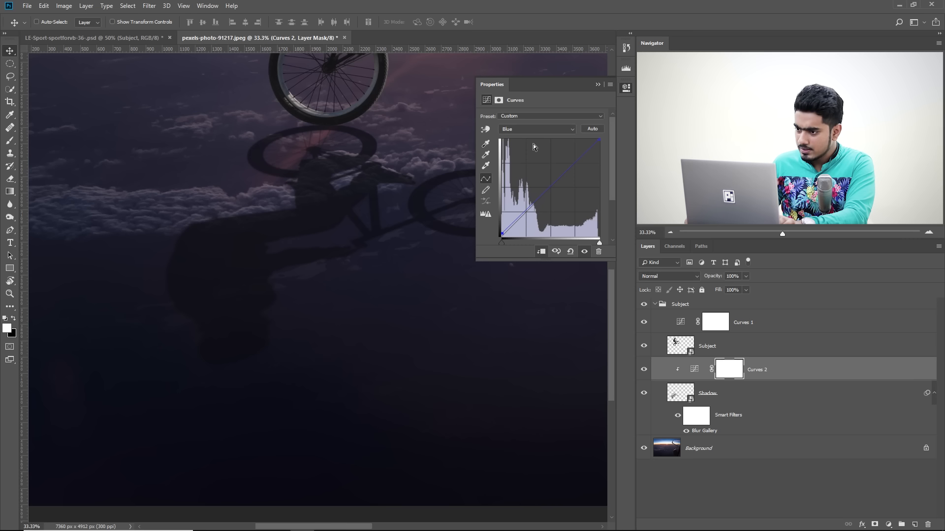
- Try shifting the black points of the Red channel and the composite RGB curve in Curves 2
{"action": "left_click", "coordinate": [532, 130]}
{"action": "left_click", "coordinate": [516, 146]}
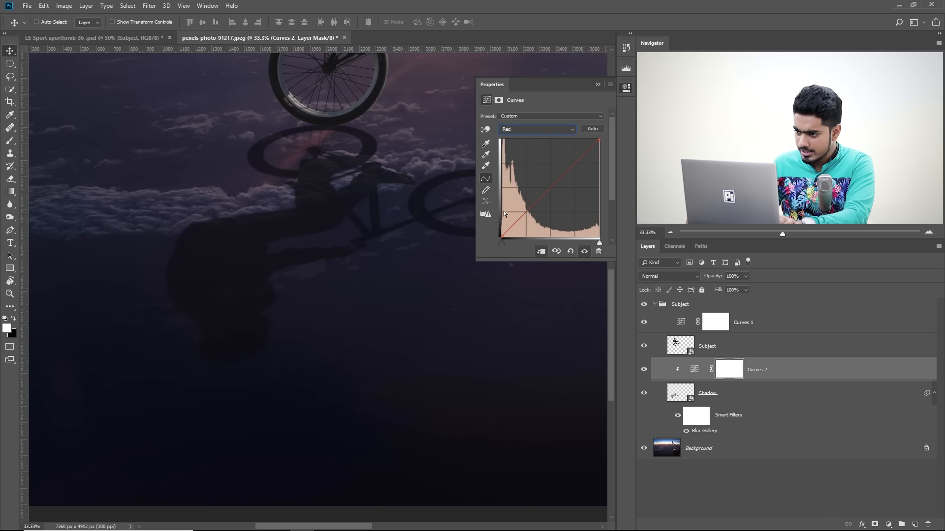
{"action": "left_click_drag", "start_coordinate": [502, 235], "coordinate": [488, 242]}
{"action": "left_click_drag", "start_coordinate": [410, 215], "coordinate": [318, 282]}
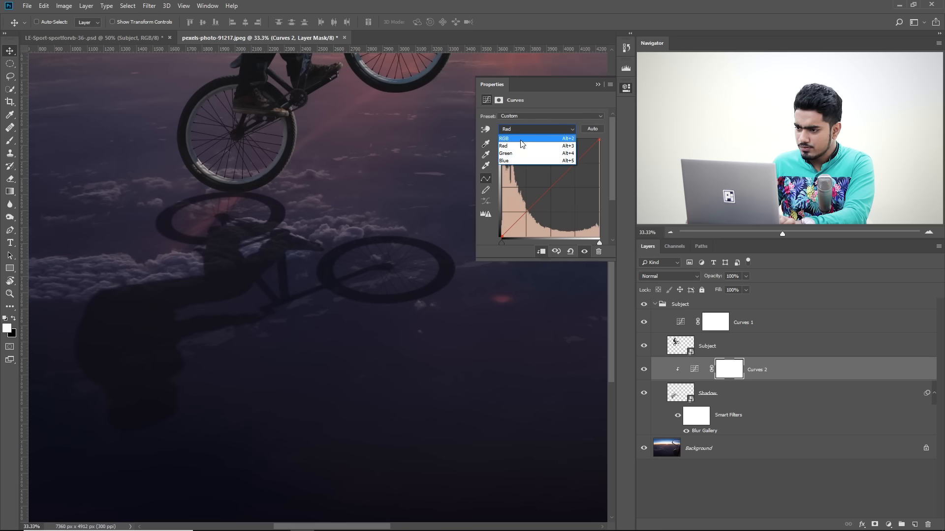
{"action": "left_click", "coordinate": [519, 134]}
{"action": "left_click_drag", "start_coordinate": [501, 239], "coordinate": [495, 236]}
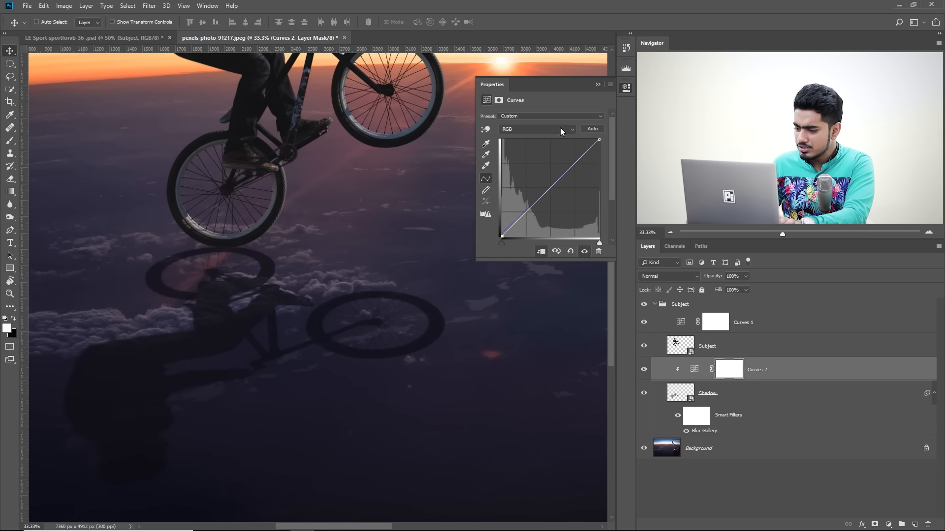
- Fine-tune the Green channel's black point in Curves 2 by moving it very slightly inward along the input axis
{"action": "left_click", "coordinate": [559, 128]}
{"action": "left_click", "coordinate": [543, 153]}
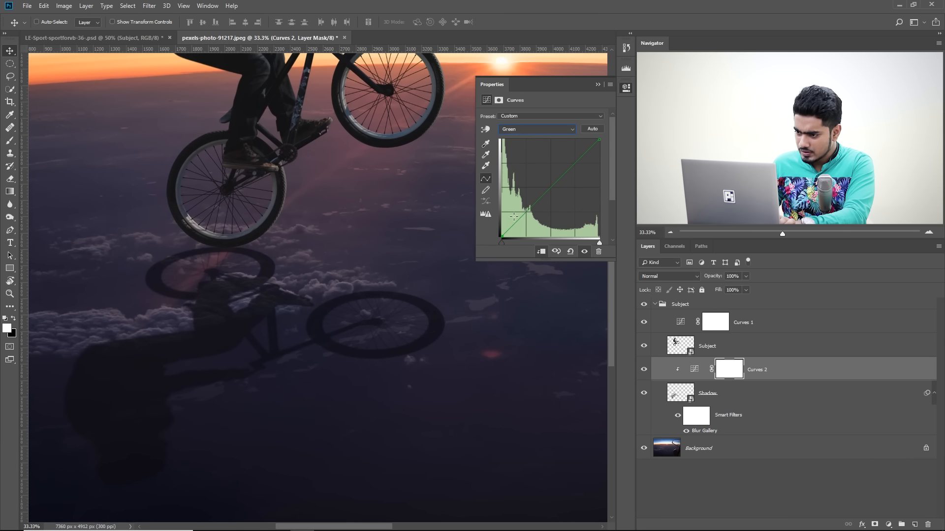
{"action": "left_click_drag", "start_coordinate": [501, 235], "coordinate": [510, 240]}
{"action": "left_click_drag", "start_coordinate": [209, 314], "coordinate": [278, 217]}
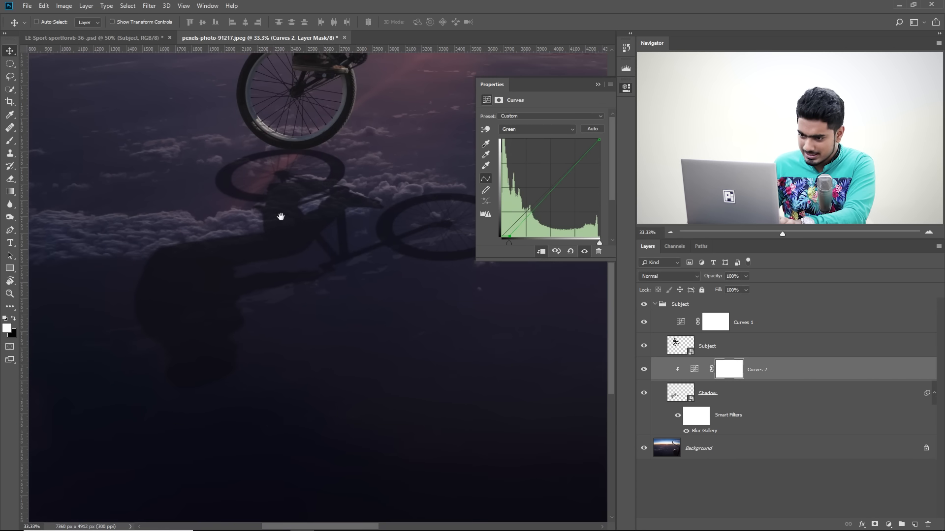
{"action": "mouse_move", "coordinate": [509, 236]}
{"action": "left_mouse_down"}
{"action": "mouse_move", "coordinate": [526, 239]}
{"action": "mouse_move", "coordinate": [476, 237]}
{"action": "mouse_move", "coordinate": [503, 244]}
{"action": "left_mouse_up"}
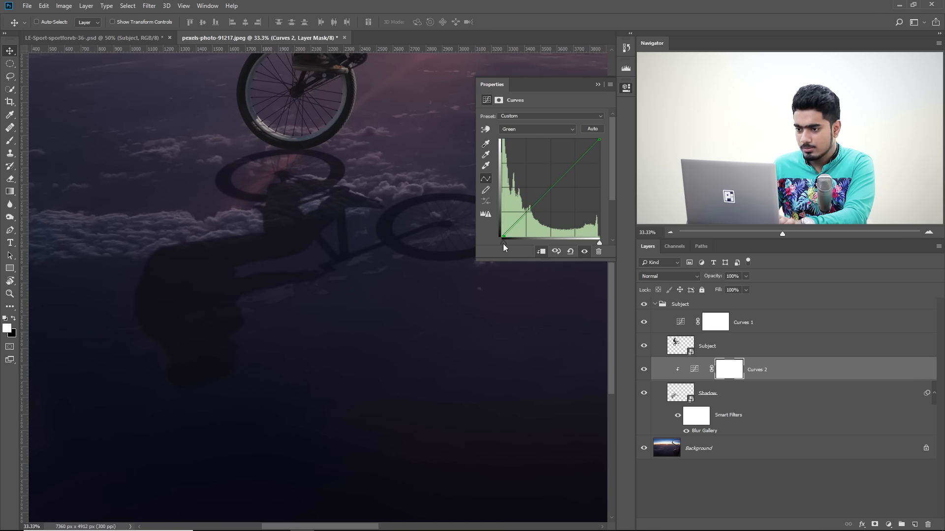
{"action": "left_click", "coordinate": [598, 85]}
- Check the blended shadow below the bike and select the Subject group
{"action": "scroll", "coordinate": [449, 189], "scroll_direction": "down", "scroll_amount": 1}
{"action": "left_click_drag", "start_coordinate": [453, 198], "coordinate": [387, 260]}
{"action": "left_click", "coordinate": [741, 391]}
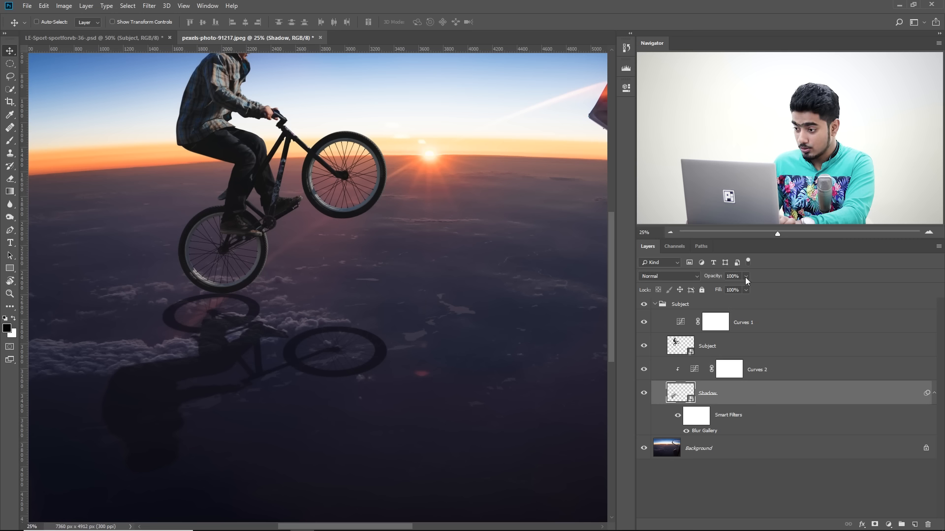
{"action": "left_click_drag", "start_coordinate": [355, 447], "coordinate": [384, 417]}
{"action": "left_click", "coordinate": [701, 306]}
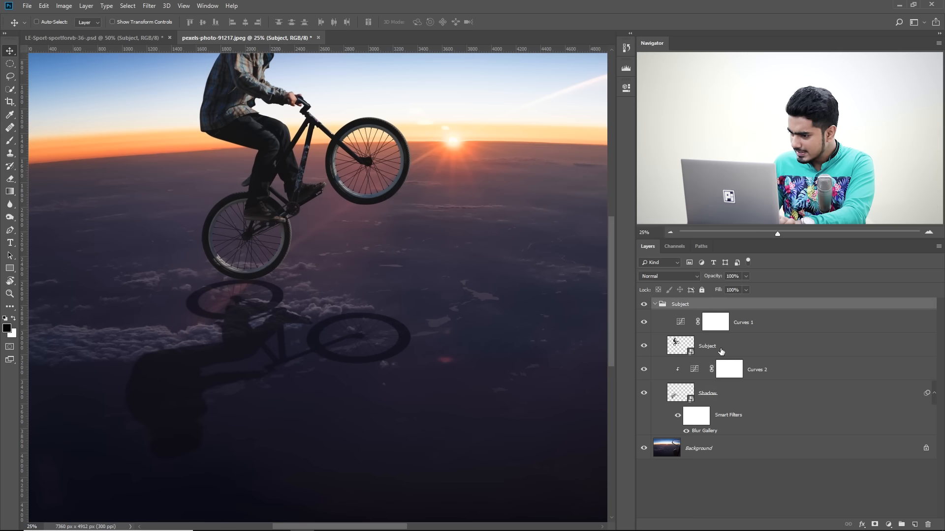
- Open the Shadow smart object's contents to inspect its layer opacity, and close it without changes
{"action": "left_click", "coordinate": [722, 391]}
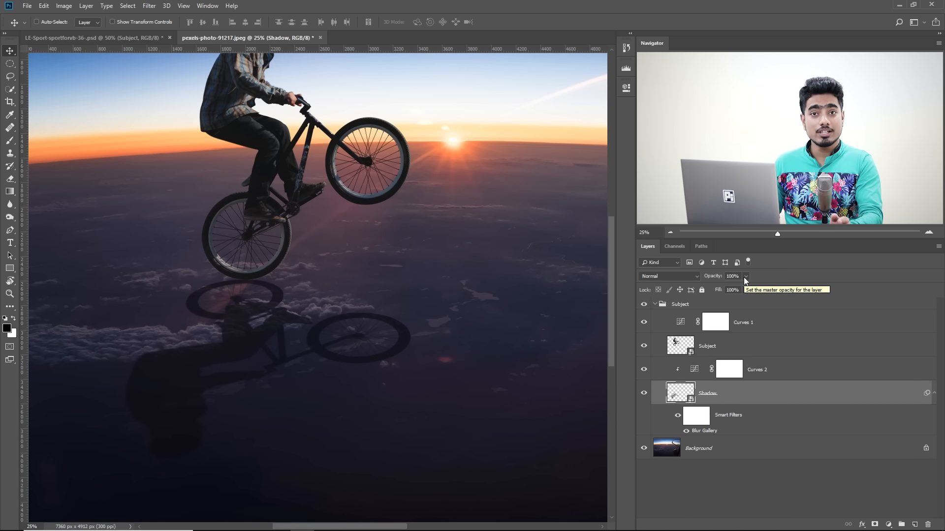
{"action": "double_click", "coordinate": [679, 397]}
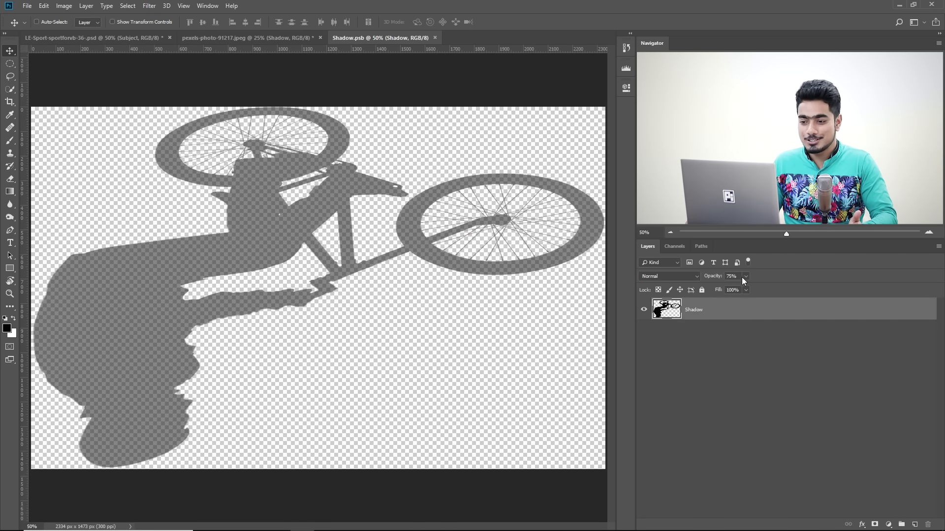
{"action": "left_click", "coordinate": [435, 38]}
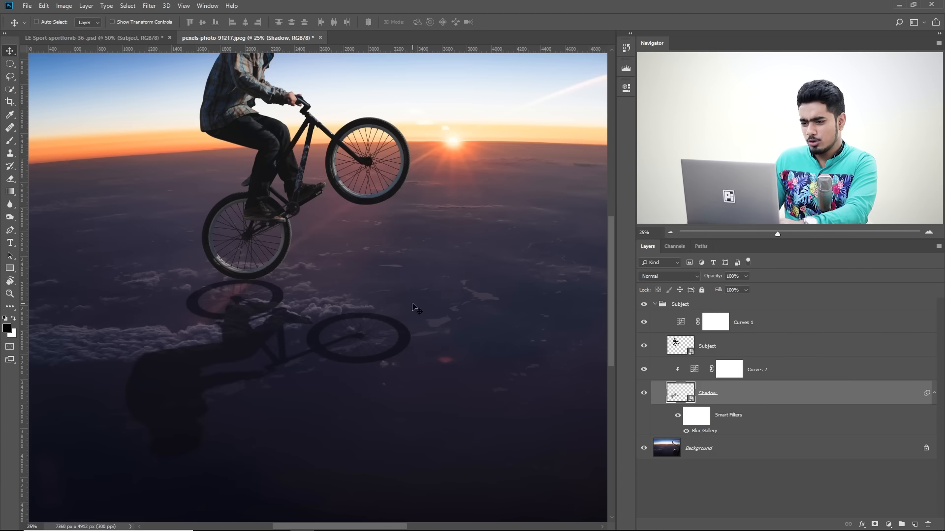
- Try lowering the Shadow layer's opacity to 92%, and return it to 100%
{"action": "left_click", "coordinate": [746, 277]}
{"action": "left_click_drag", "start_coordinate": [746, 277], "coordinate": [731, 287]}
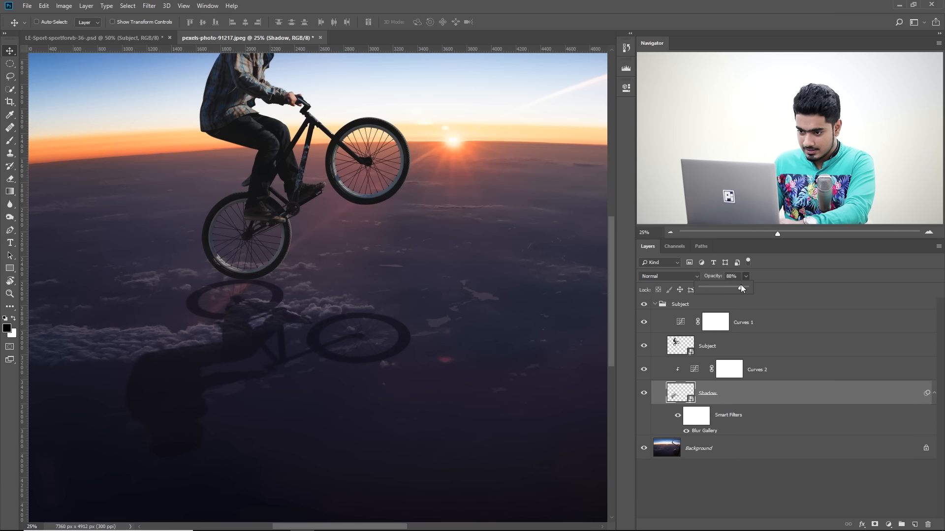
{"action": "left_click_drag", "start_coordinate": [742, 284], "coordinate": [744, 288]}
{"action": "type", "text": "92"}
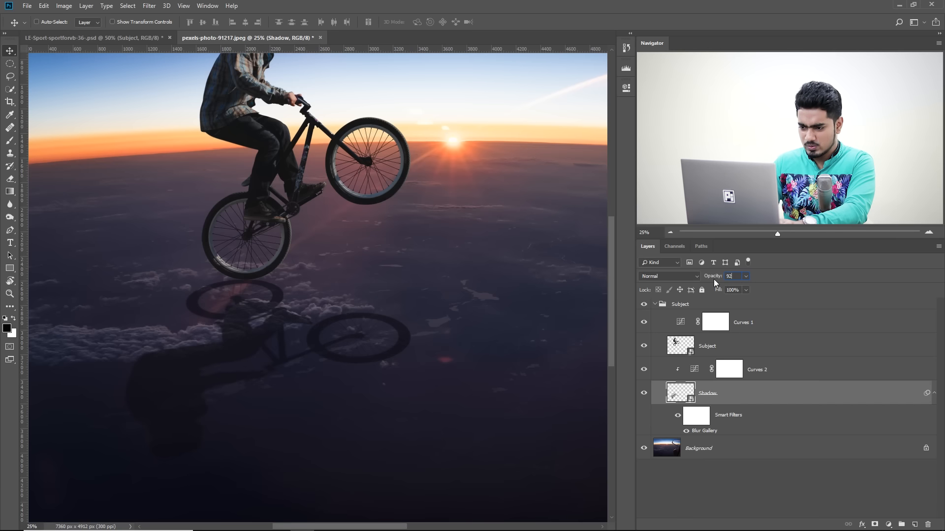
{"action": "key", "text": "Return"}
{"action": "key", "text": "ctrl+minus"}
{"action": "key", "text": "ctrl+minus"}
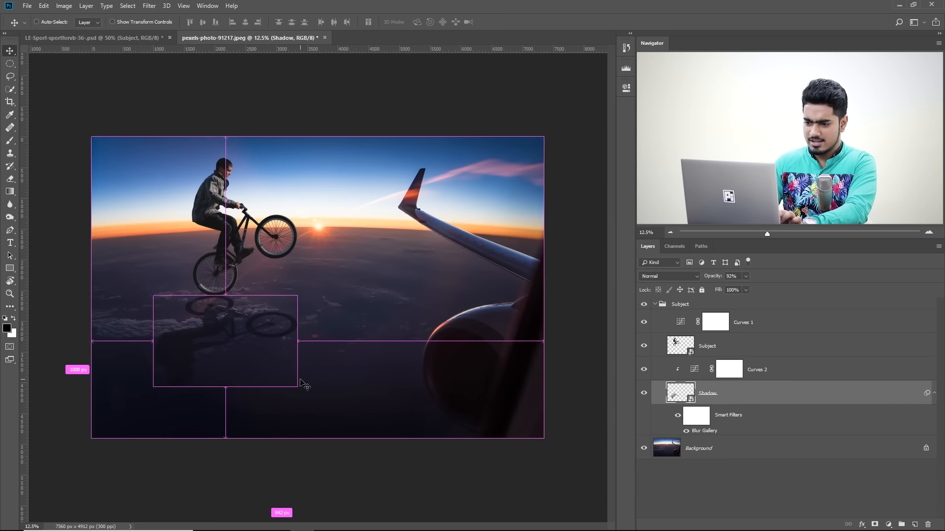
{"action": "left_click", "coordinate": [745, 279]}
{"action": "left_click_drag", "start_coordinate": [743, 287], "coordinate": [800, 283]}
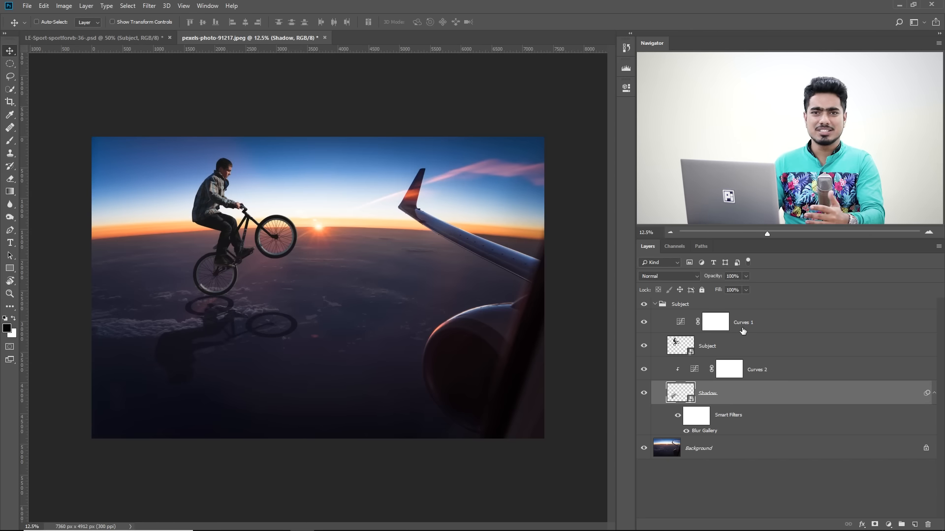
- Rename the Curves 1 adjustment layer to Overall and the Curves 2 adjustment layer to Shadow Curve
{"action": "key", "text": "ctrl"}
{"action": "key", "text": "ctrl+plus"}
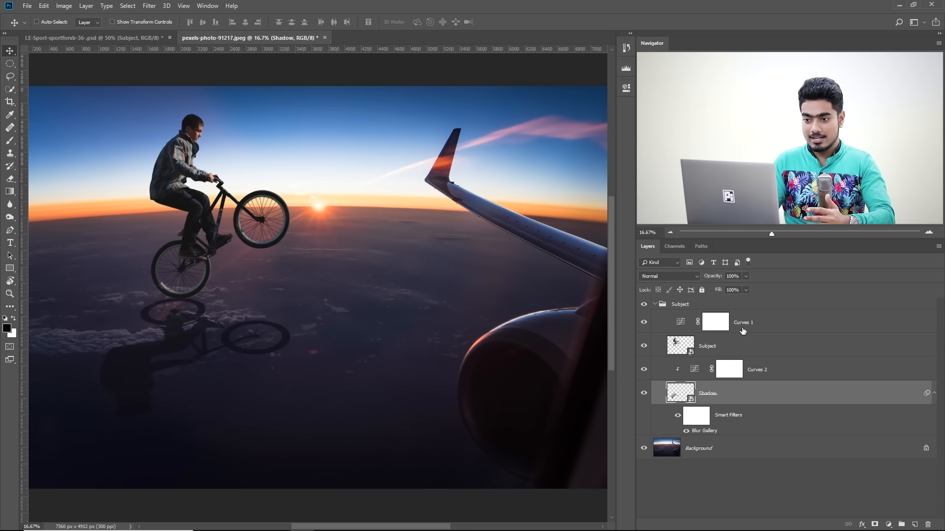
{"action": "key", "text": "ctrl+plus"}
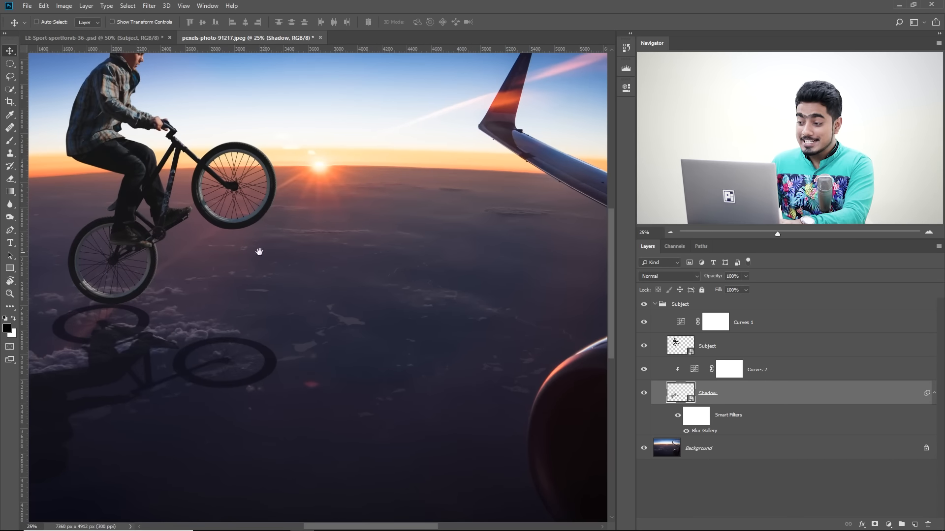
{"action": "key", "text": "ctrl+plus"}
{"action": "left_click", "coordinate": [772, 351]}
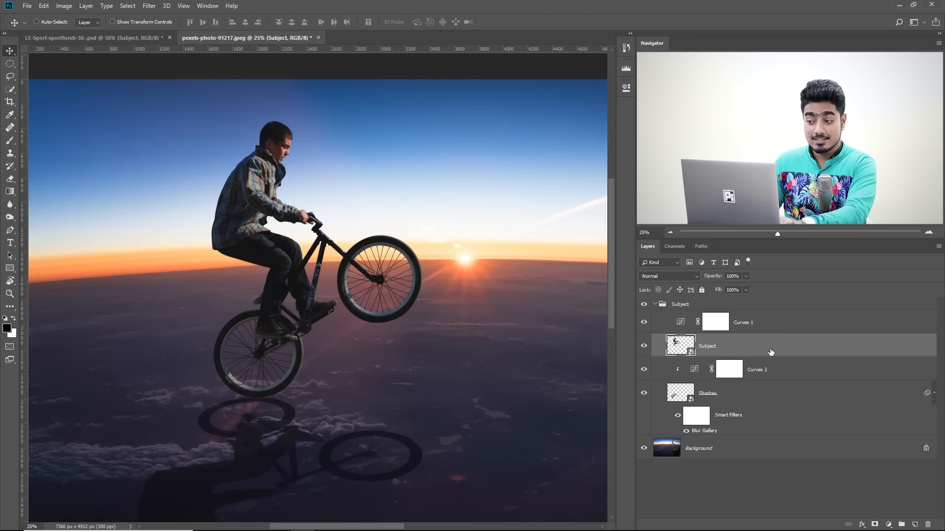
{"action": "double_click", "coordinate": [744, 323]}
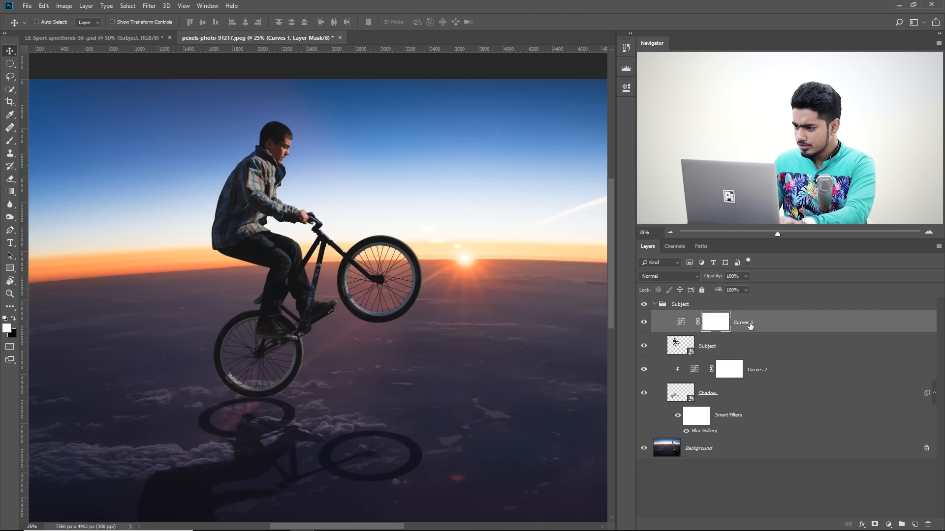
{"action": "type", "text": "Overall"}
{"action": "key", "text": "Return"}
{"action": "double_click", "coordinate": [760, 370]}
{"action": "type", "text": "Shadow Curve"}
{"action": "key", "text": "Return"}
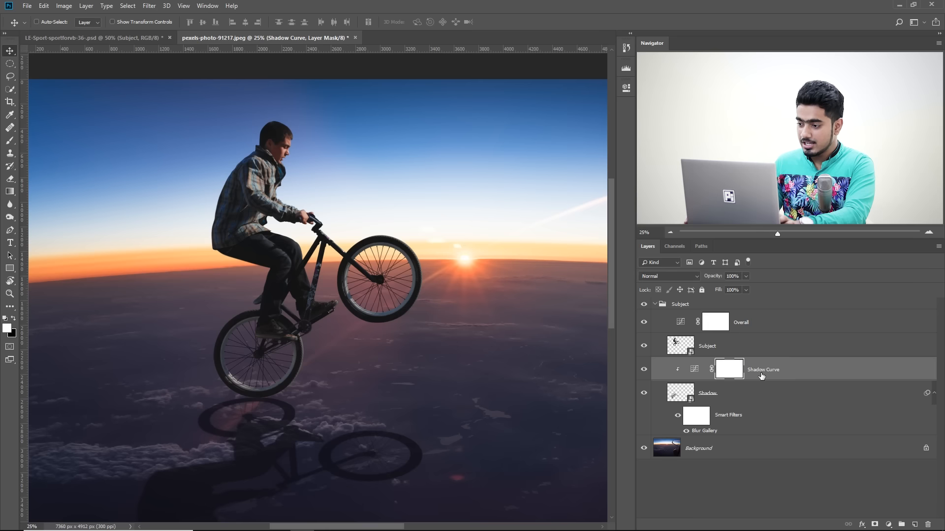
- Add a new Curves adjustment layer directly above the Subject layer and name it Subject Curve
{"action": "left_click", "coordinate": [762, 340]}
{"action": "left_click", "coordinate": [888, 525]}
{"action": "left_click", "coordinate": [883, 403]}
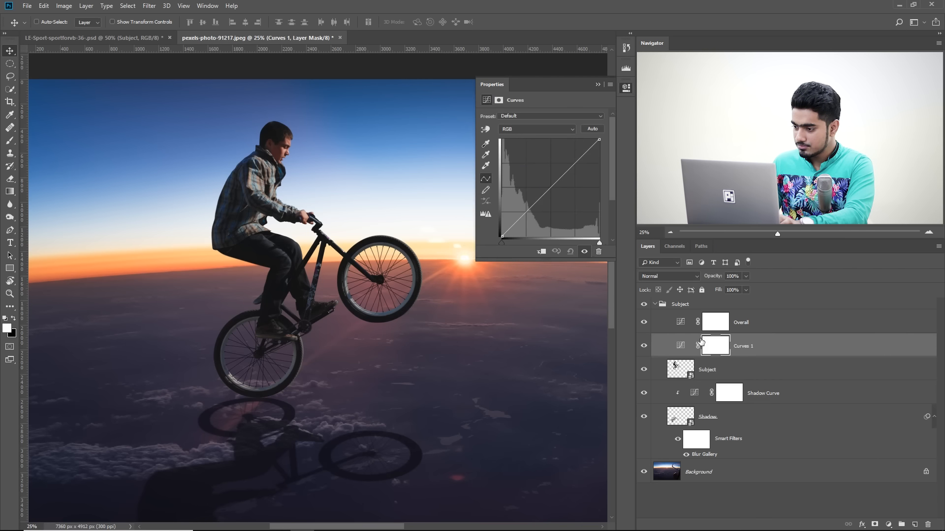
{"action": "double_click", "coordinate": [742, 346]}
{"action": "type", "text": "Subject"}
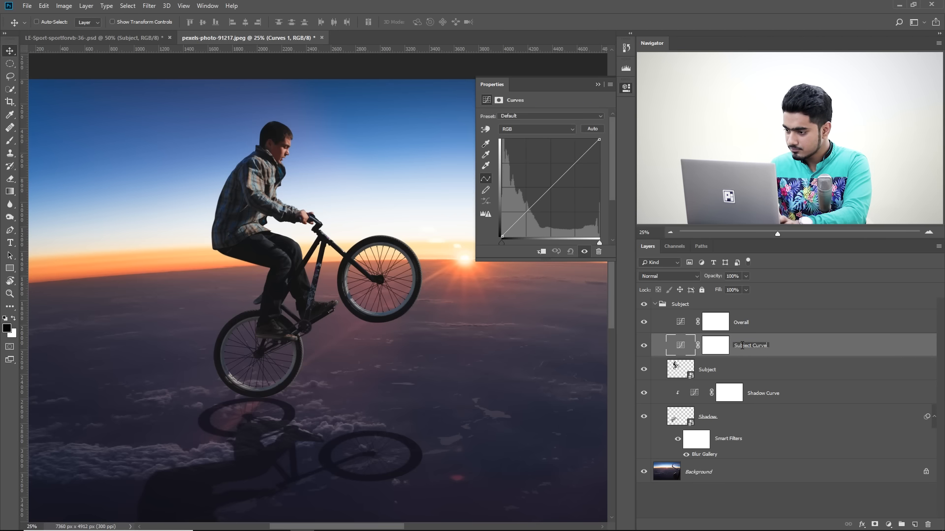
{"action": "key", "text": "Return"}
- Try shifting the black point of Subject Curve, and clip the adjustment to the Subject layer
{"action": "left_click_drag", "start_coordinate": [501, 236], "coordinate": [477, 240]}
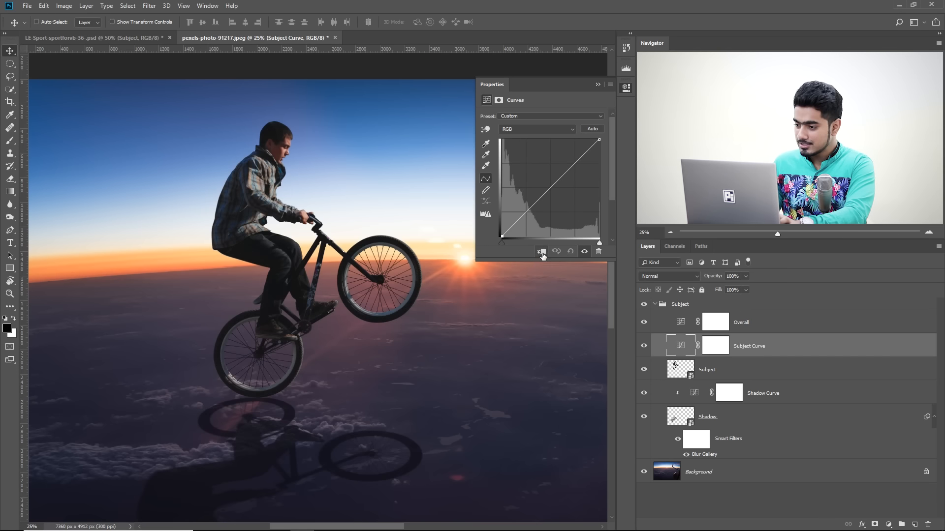
{"action": "key", "text": "ctrl+alt+g"}
{"action": "left_click_drag", "start_coordinate": [332, 322], "coordinate": [289, 324]}
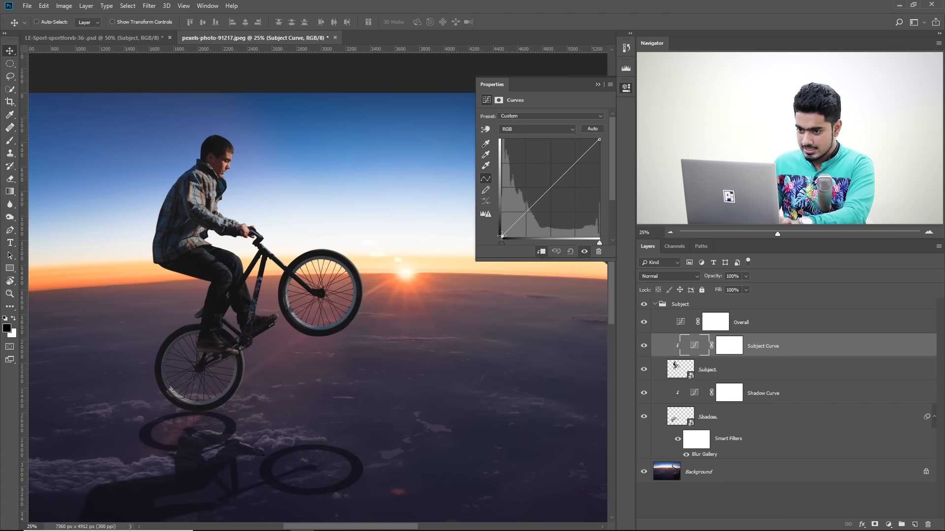
- Shape Subject Curve's RGB curve with a slightly raised black point, a shadow point below the diagonal and a point holding the highlights
{"action": "left_click_drag", "start_coordinate": [502, 235], "coordinate": [533, 213]}
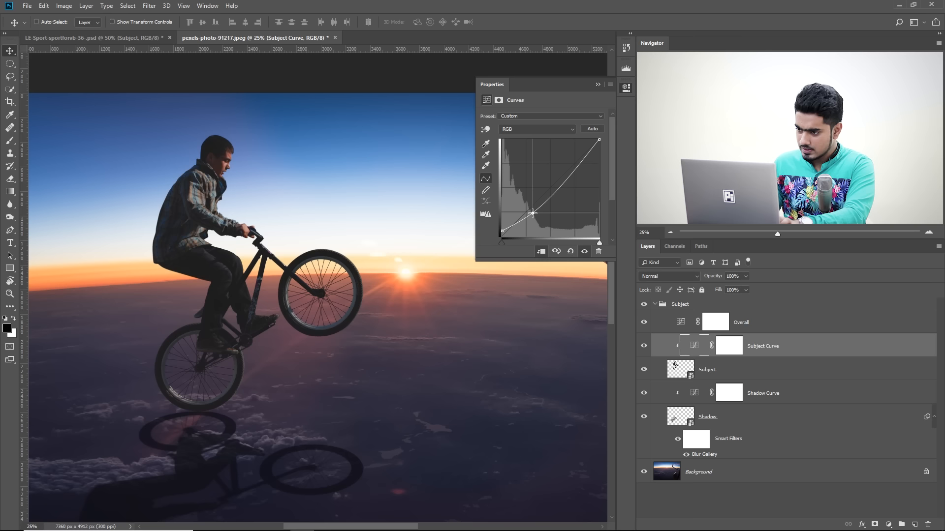
{"action": "key", "text": "ctrl+minus"}
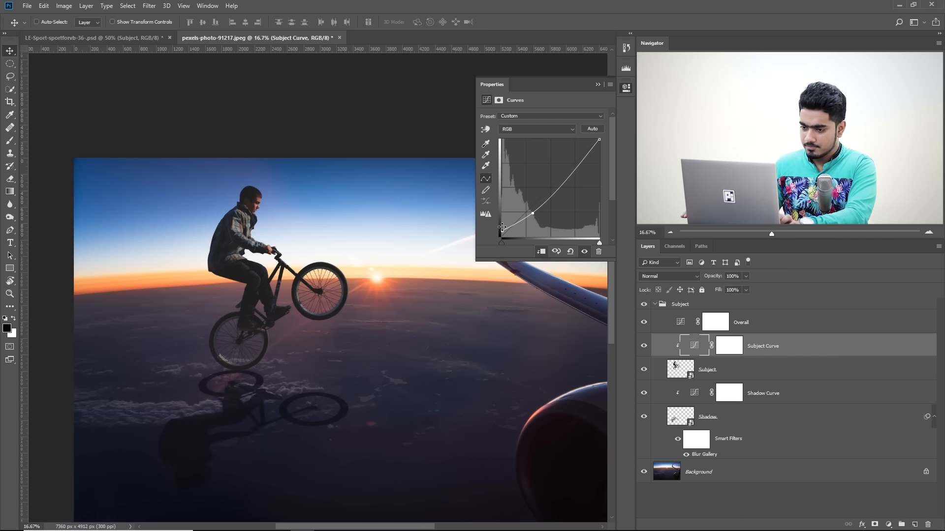
{"action": "left_click_drag", "start_coordinate": [501, 231], "coordinate": [502, 235]}
{"action": "left_click_drag", "start_coordinate": [219, 266], "coordinate": [216, 241]}
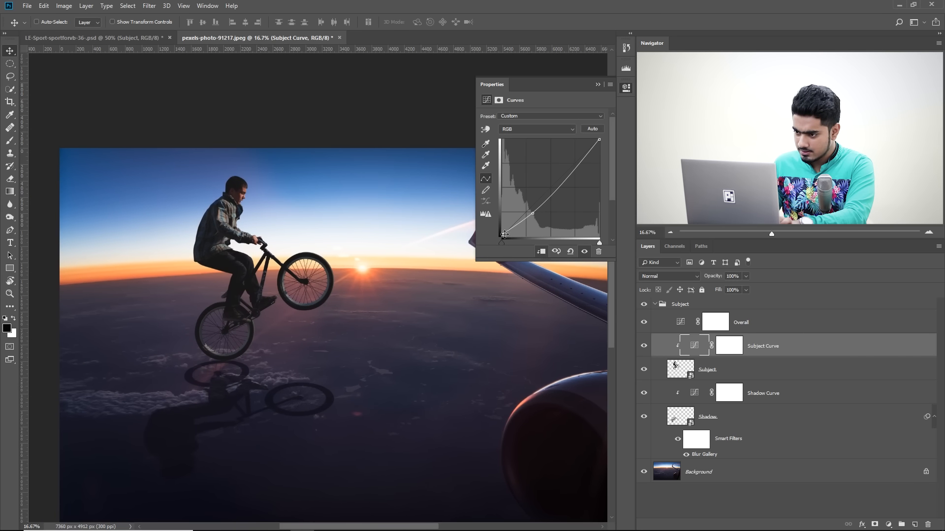
{"action": "left_click_drag", "start_coordinate": [500, 234], "coordinate": [496, 233]}
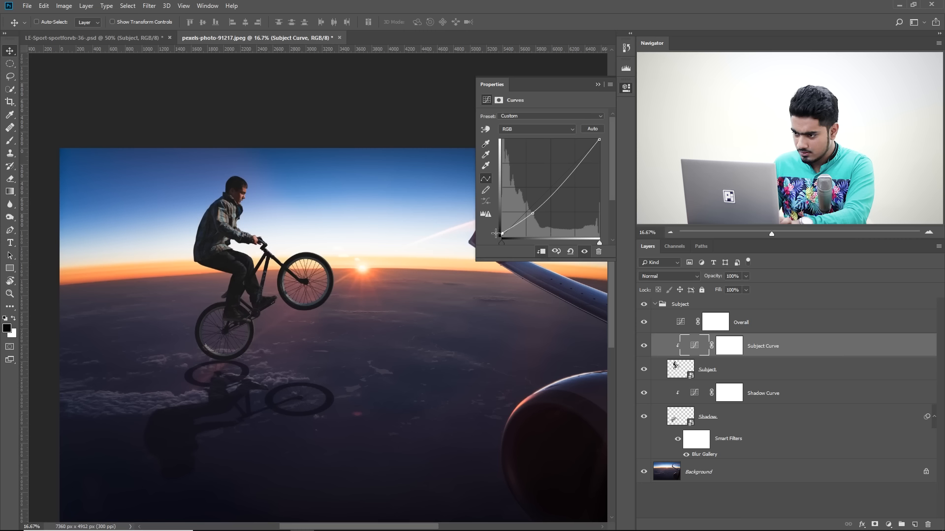
{"action": "left_click_drag", "start_coordinate": [533, 213], "coordinate": [532, 214]}
{"action": "left_click_drag", "start_coordinate": [589, 154], "coordinate": [585, 153]}
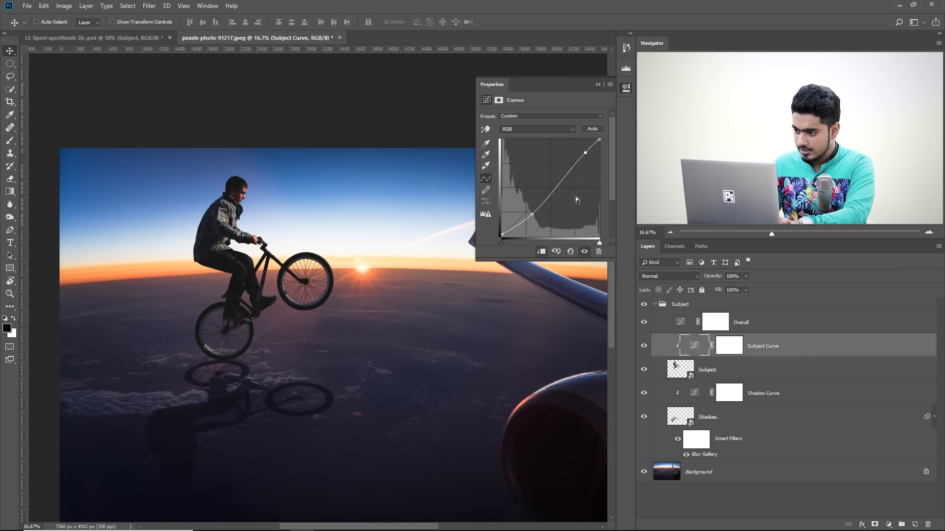
- Compare the cyclist with Subject Curve hidden and shown, and check the blend against the whole scene
{"action": "left_click", "coordinate": [644, 347]}
{"action": "left_click", "coordinate": [644, 347]}
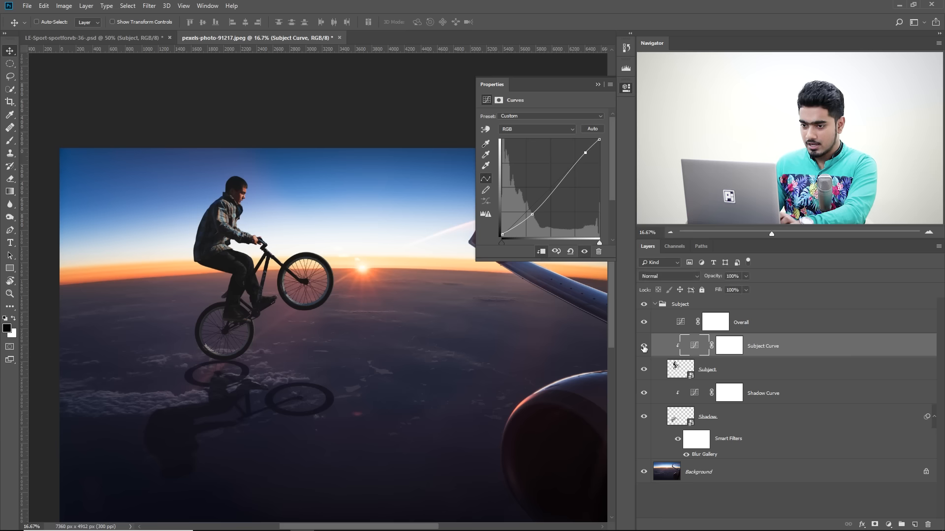
{"action": "key", "text": "ctrl+minus"}
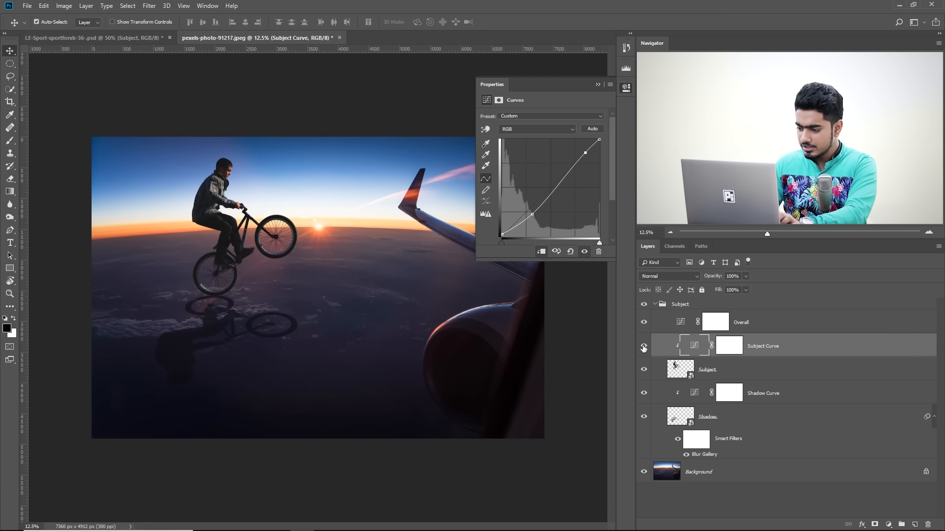
{"action": "key", "text": "ctrl+plus"}
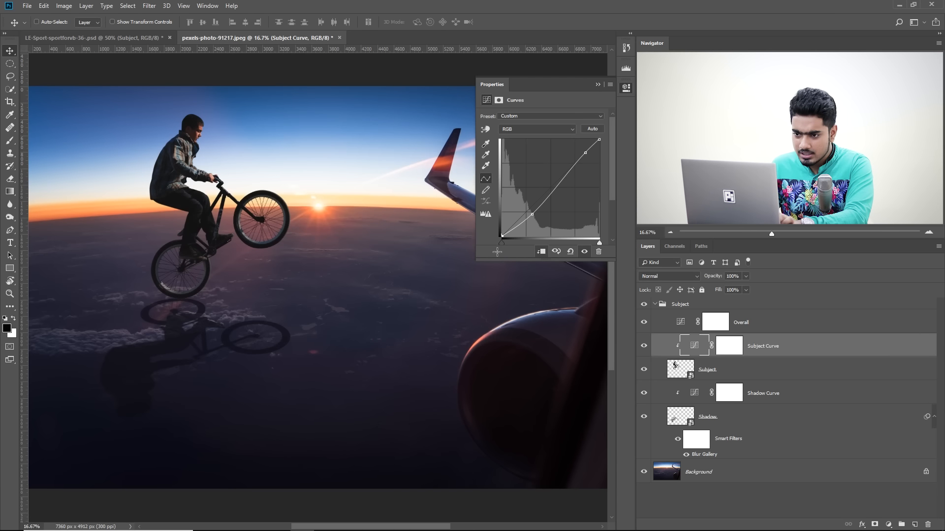
{"action": "left_click", "coordinate": [643, 347]}
{"action": "left_click", "coordinate": [644, 347]}
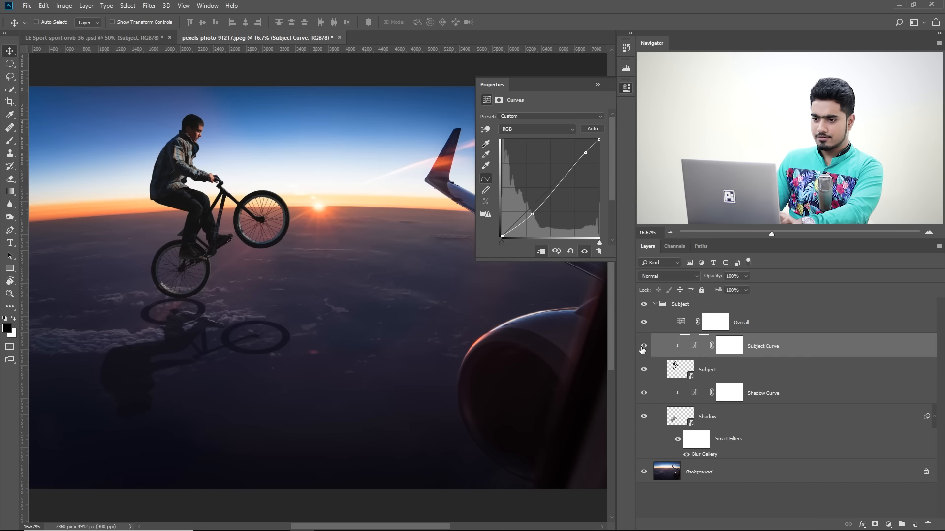
{"action": "left_click", "coordinate": [643, 346]}
{"action": "left_click", "coordinate": [643, 347]}
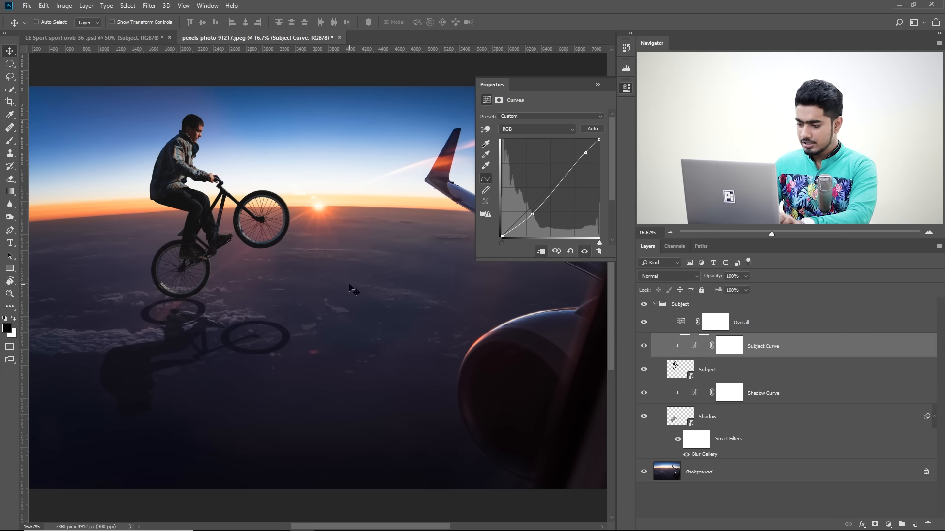
{"action": "key", "text": "ctrl+plus"}
{"action": "left_click_drag", "start_coordinate": [279, 296], "coordinate": [221, 261]}
{"action": "key", "text": "ctrl+minus"}
{"action": "key", "text": "ctrl+minus"}
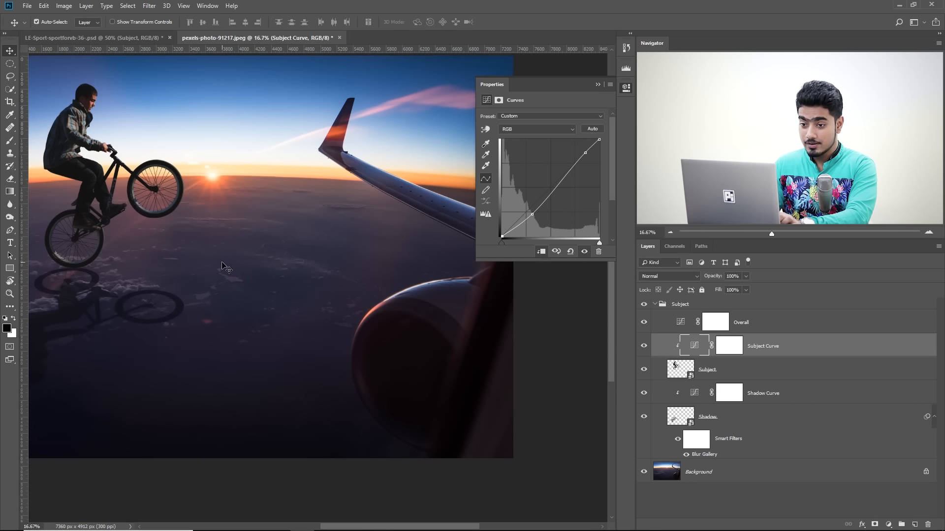
- Raise the shadows in Subject Curve's Blue channel with the on-image adjustment tool, sampling the cyclist's dark trousers
{"action": "key", "text": "ctrl+plus"}
{"action": "key", "text": "ctrl+plus"}
{"action": "left_click_drag", "start_coordinate": [220, 244], "coordinate": [480, 377]}
{"action": "left_click", "coordinate": [560, 128]}
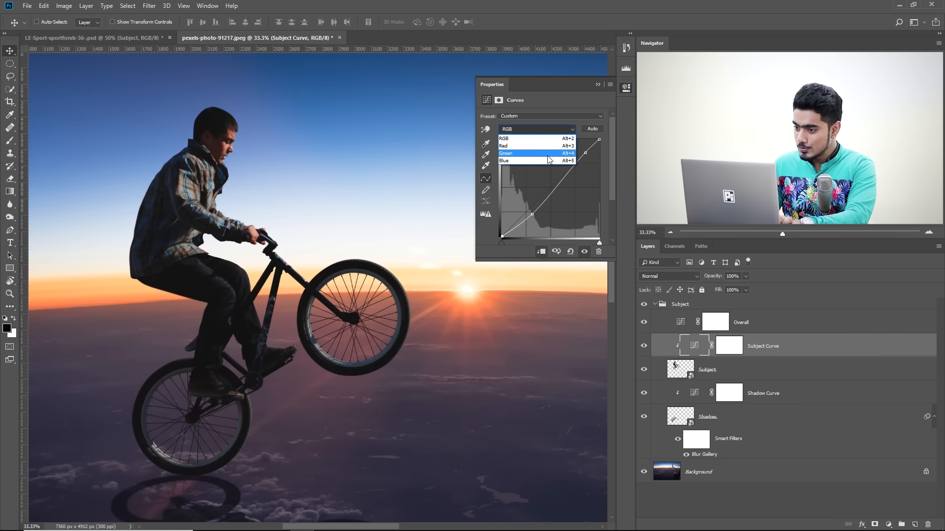
{"action": "left_click", "coordinate": [543, 162]}
{"action": "scroll", "coordinate": [466, 205], "scroll_direction": "down", "scroll_amount": 1}
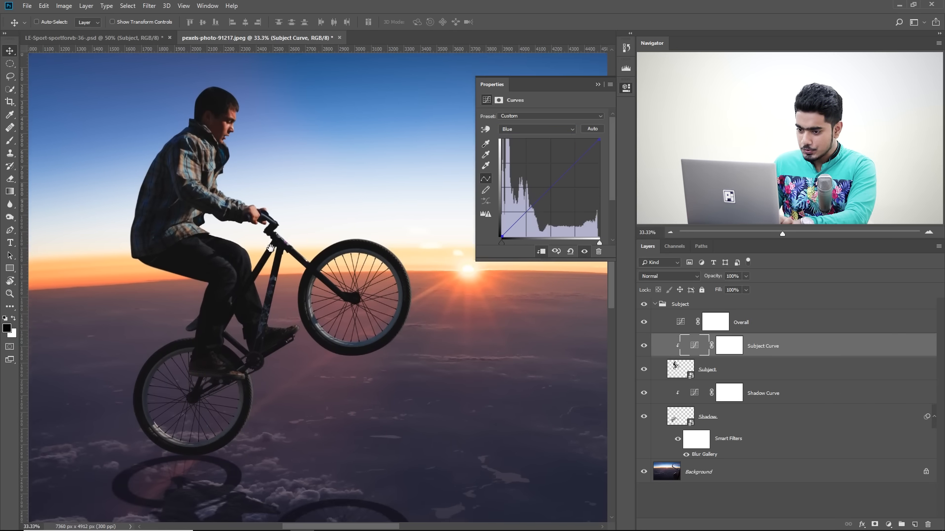
{"action": "left_click", "coordinate": [487, 129]}
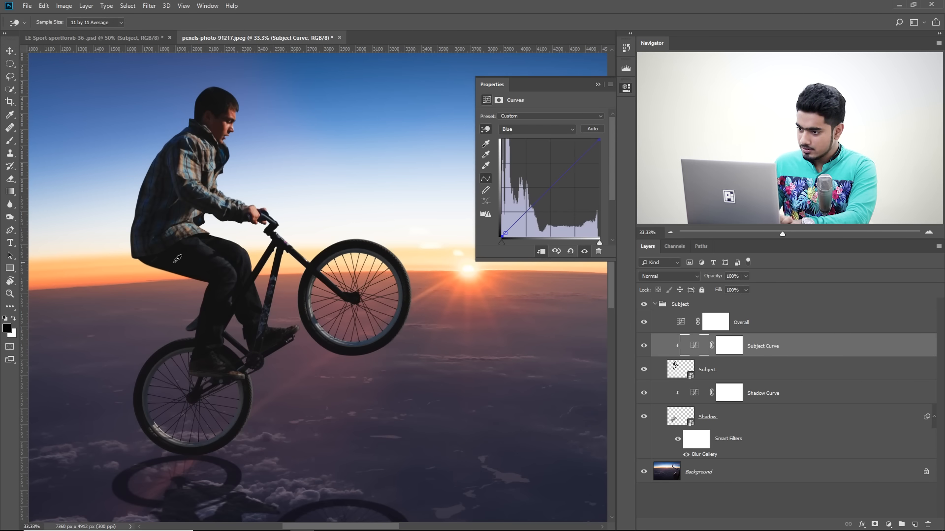
{"action": "left_click_drag", "start_coordinate": [176, 261], "coordinate": [176, 250]}
- Lower the highlights of Subject Curve's Blue channel slightly with a point near the upper end of the curve
{"action": "key", "text": "ctrl+minus"}
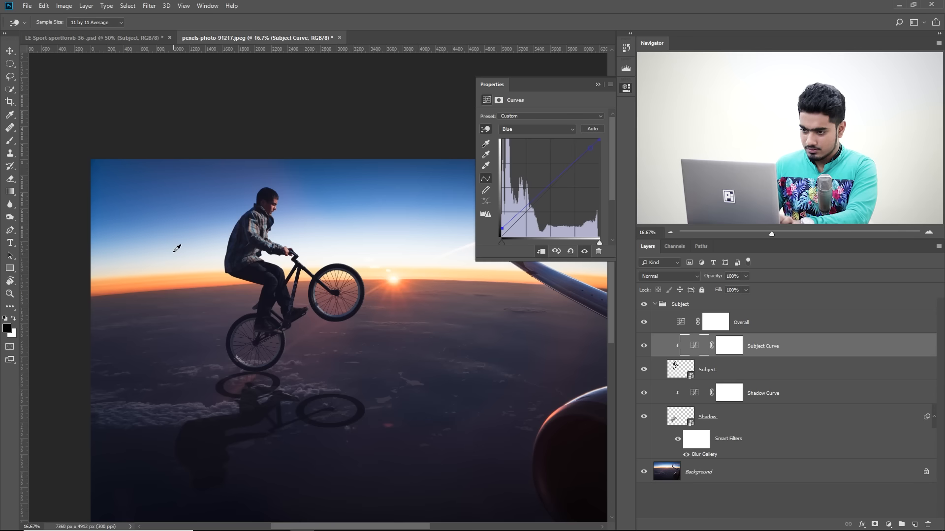
{"action": "left_click_drag", "start_coordinate": [364, 287], "coordinate": [259, 261]}
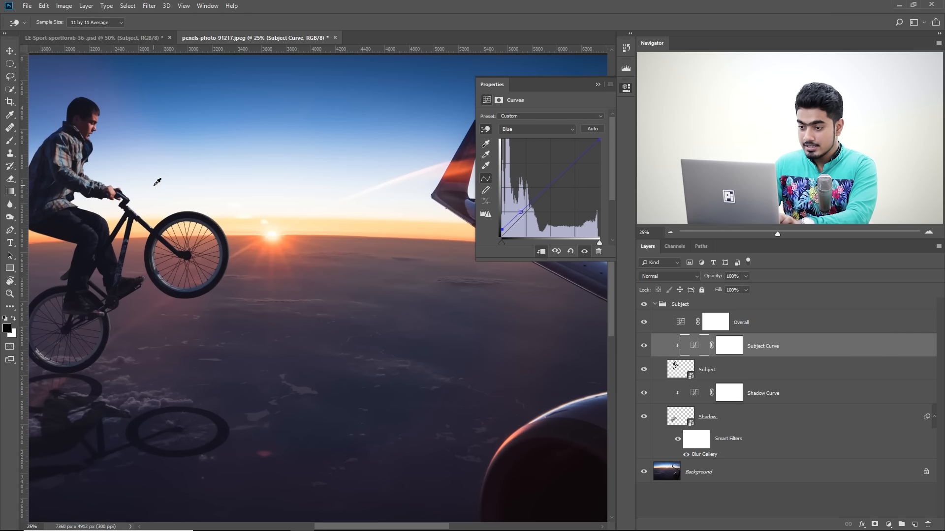
{"action": "key", "text": "ctrl+plus"}
{"action": "left_click", "coordinate": [587, 151]}
{"action": "left_click_drag", "start_coordinate": [588, 152], "coordinate": [588, 154]}
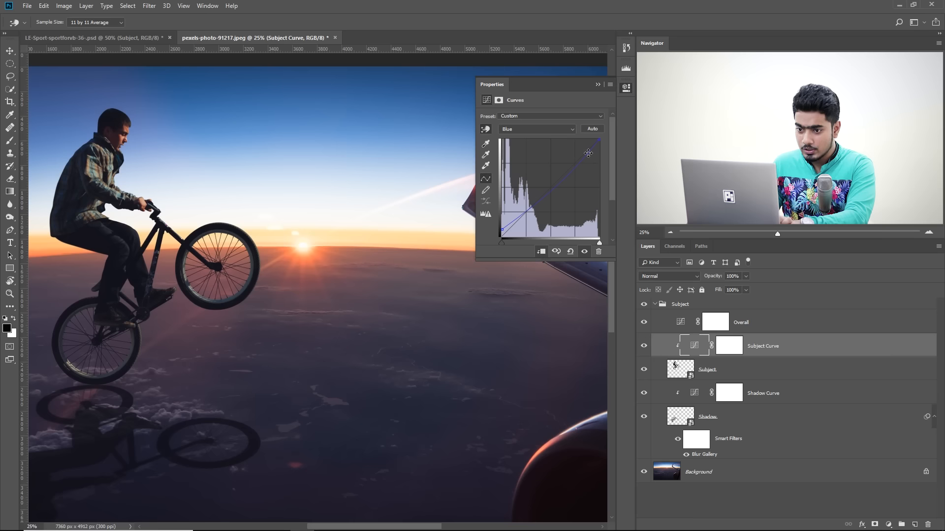
- Add a highlight point near the upper end of Subject Curve's Green channel, holding it slightly below the diagonal
{"action": "left_click", "coordinate": [556, 130]}
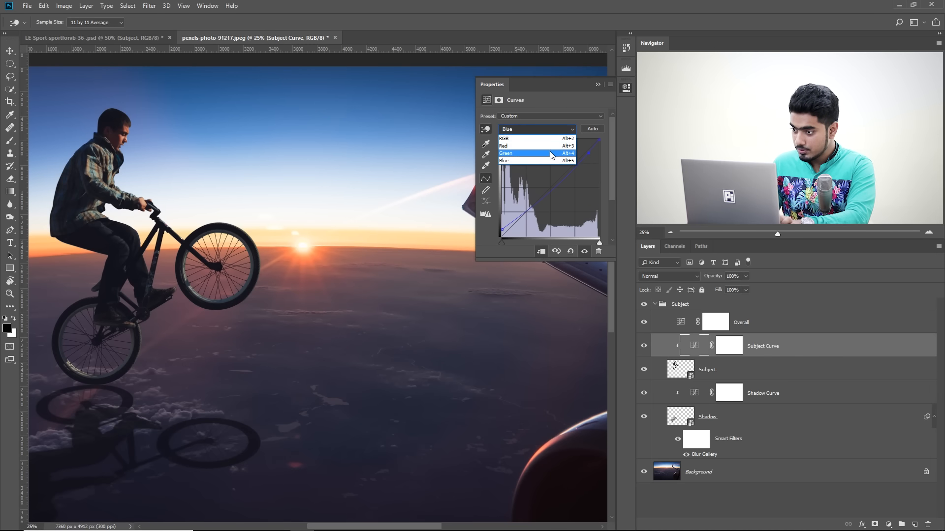
{"action": "left_click", "coordinate": [553, 153]}
{"action": "left_click", "coordinate": [588, 154]}
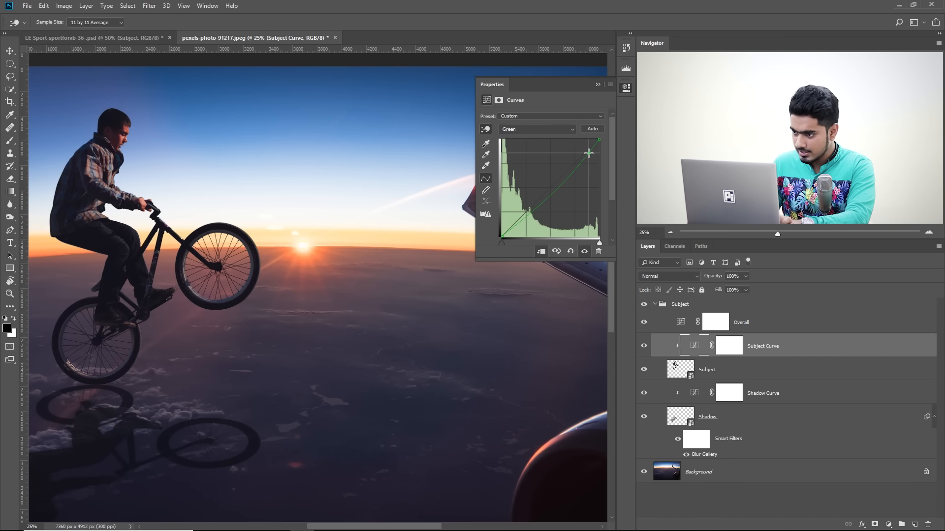
{"action": "left_click_drag", "start_coordinate": [589, 153], "coordinate": [589, 152]}
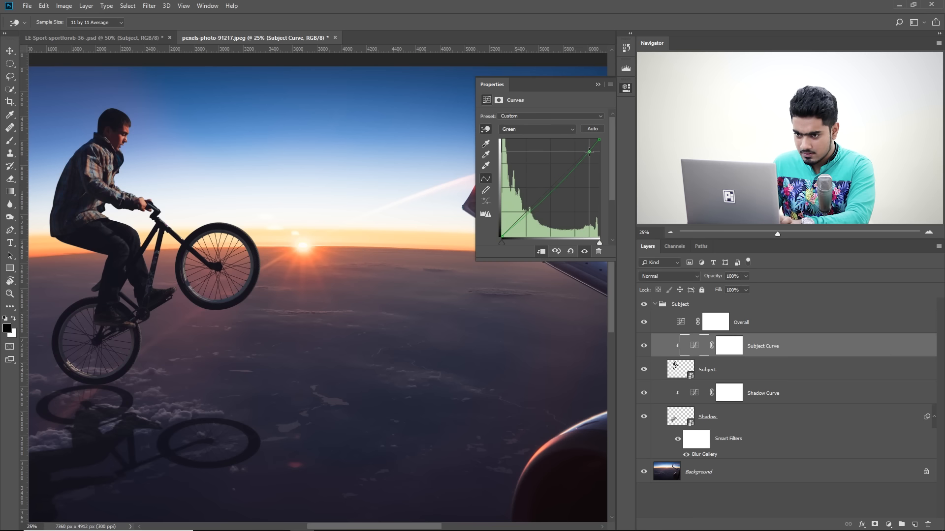
{"action": "left_click_drag", "start_coordinate": [316, 232], "coordinate": [367, 191]}
- Raise the highlights slightly and lower the midtones slightly in Subject Curve's Red channel, and compare the cyclist with the adjustment hidden and shown
{"action": "left_click", "coordinate": [530, 130]}
{"action": "left_click", "coordinate": [556, 148]}
{"action": "left_click_drag", "start_coordinate": [586, 151], "coordinate": [584, 151]}
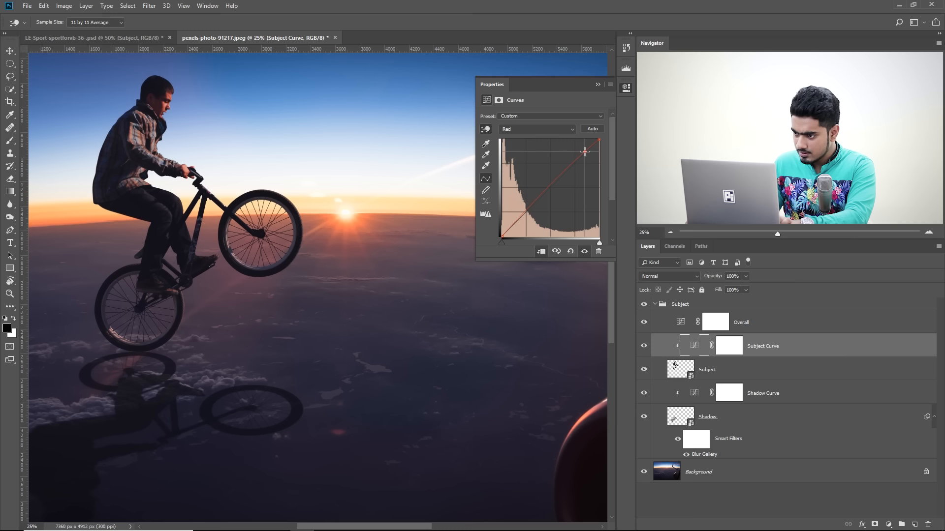
{"action": "left_click_drag", "start_coordinate": [538, 199], "coordinate": [539, 203]}
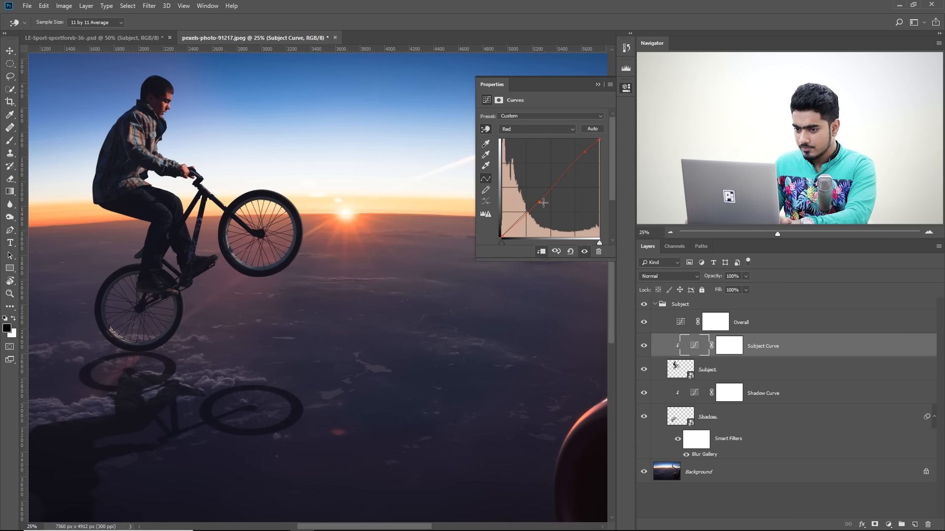
{"action": "left_click", "coordinate": [644, 347]}
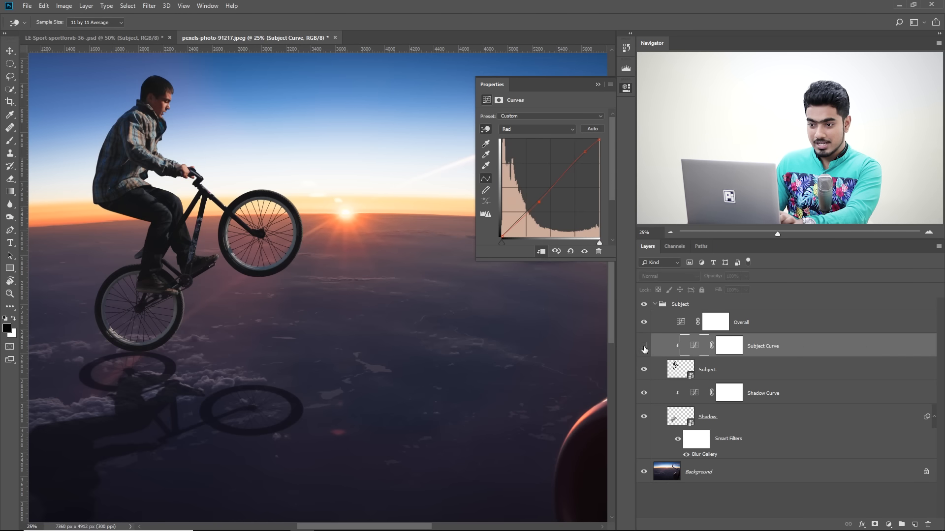
{"action": "left_click", "coordinate": [644, 347]}
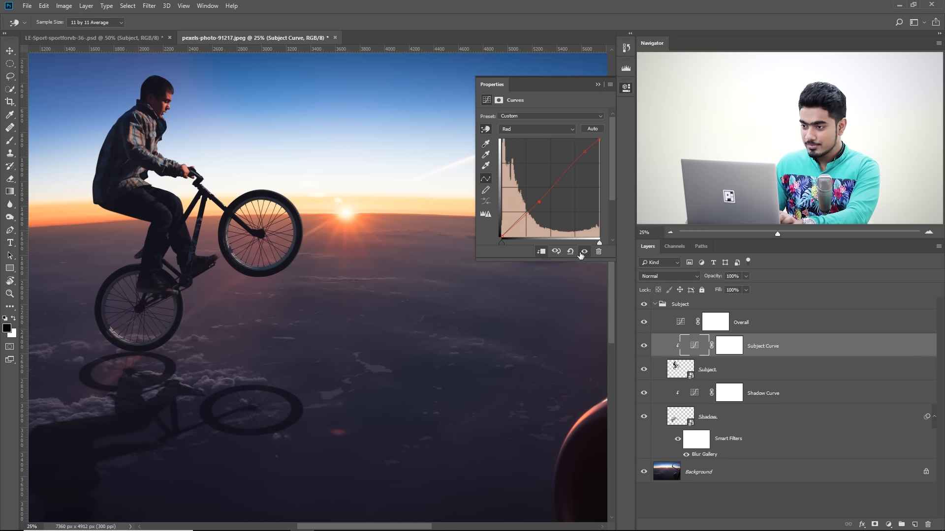
- Fine-tune the black point of Subject Curve's RGB curve and check the cyclist's blend against the whole scene
{"action": "left_click", "coordinate": [534, 133]}
{"action": "left_click", "coordinate": [529, 130]}
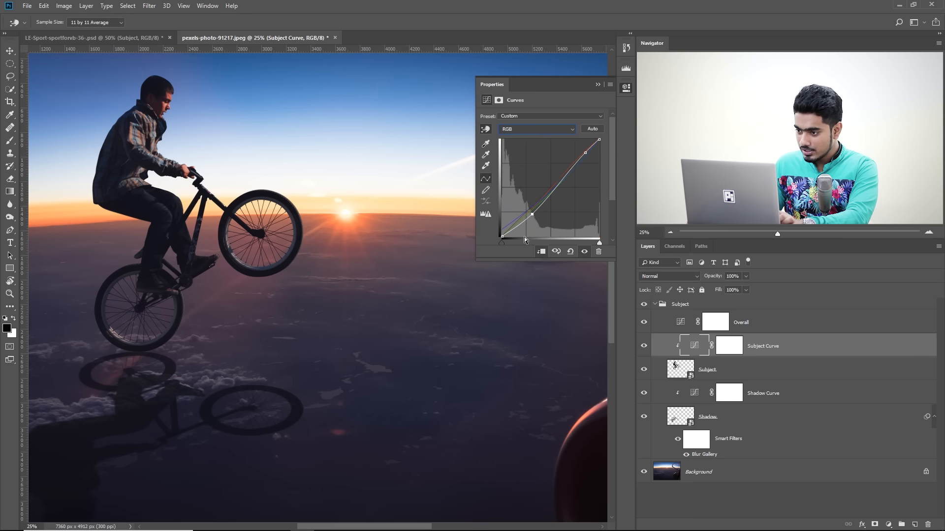
{"action": "left_click_drag", "start_coordinate": [501, 236], "coordinate": [495, 237]}
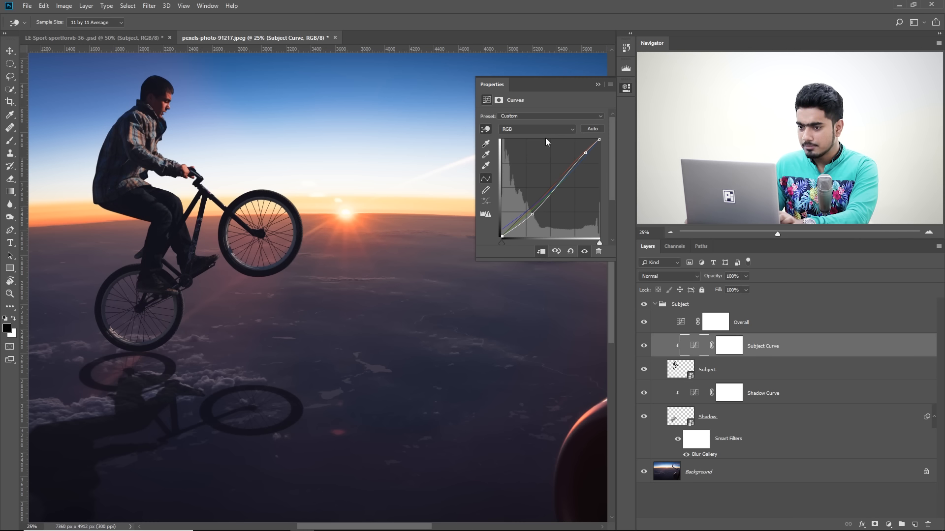
{"action": "left_click", "coordinate": [598, 84]}
{"action": "key", "text": "ctrl+minus"}
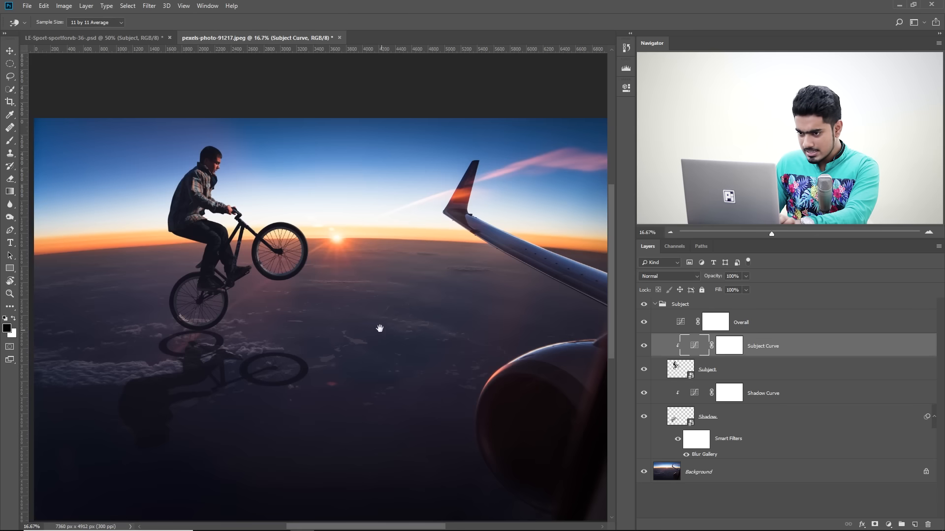
{"action": "left_click_drag", "start_coordinate": [379, 328], "coordinate": [351, 305]}
{"action": "key", "text": "ctrl+minus"}
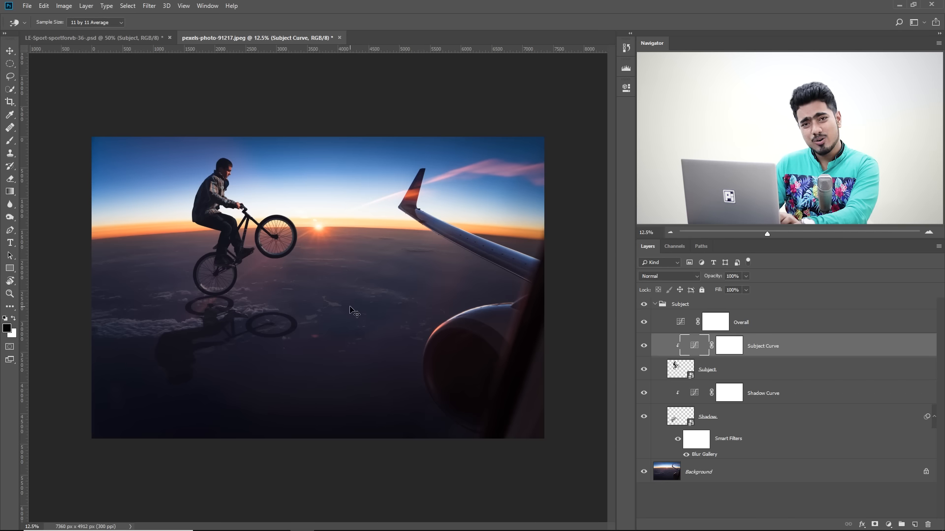
{"action": "key", "text": "ctrl+plus"}
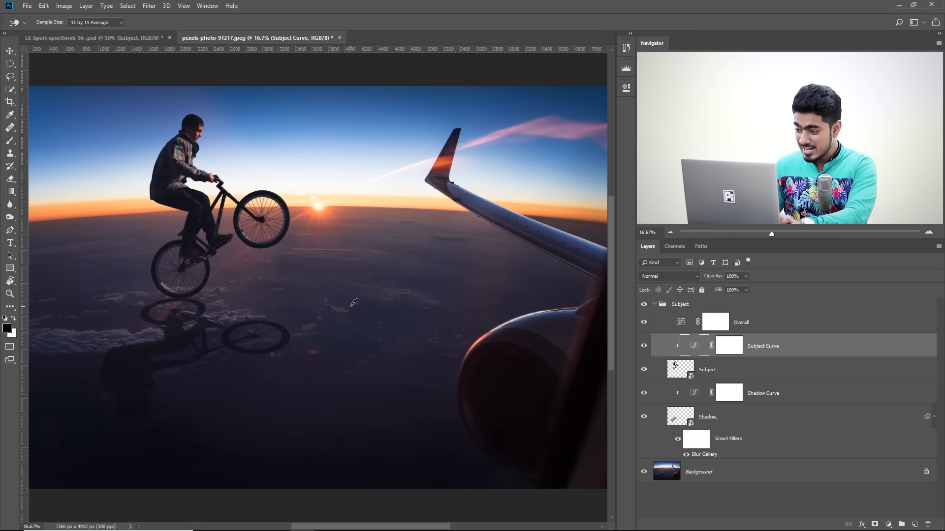
- Reopen Subject Curve and fine-tune the highlight point of its Red channel, keeping it slightly above the diagonal
{"action": "double_click", "coordinate": [695, 347]}
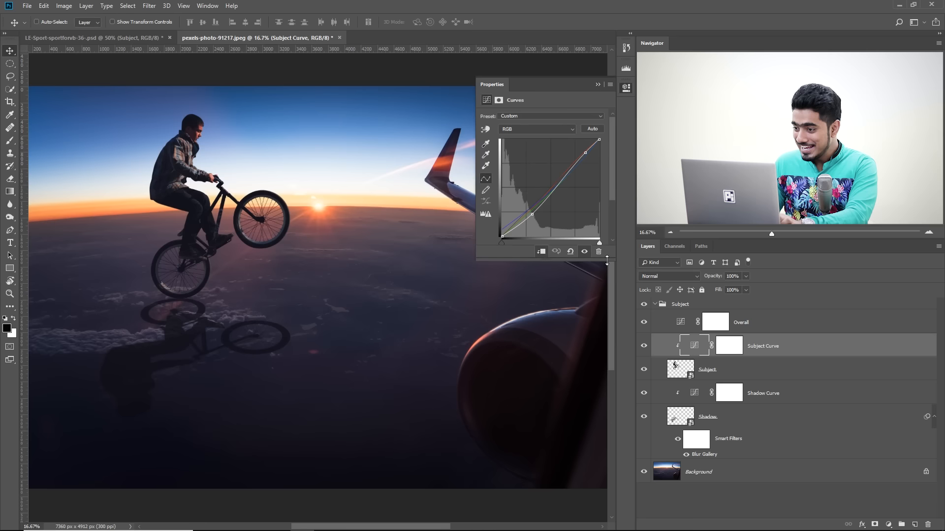
{"action": "left_click", "coordinate": [530, 129]}
{"action": "left_click", "coordinate": [530, 144]}
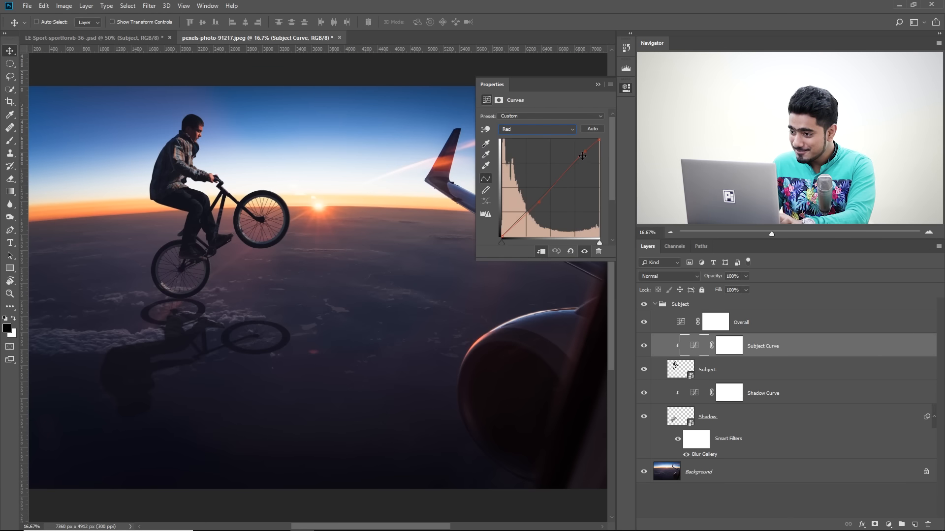
{"action": "left_click_drag", "start_coordinate": [585, 153], "coordinate": [586, 155]}
{"action": "key", "text": "ctrl+plus"}
{"action": "key", "text": "ctrl+plus"}
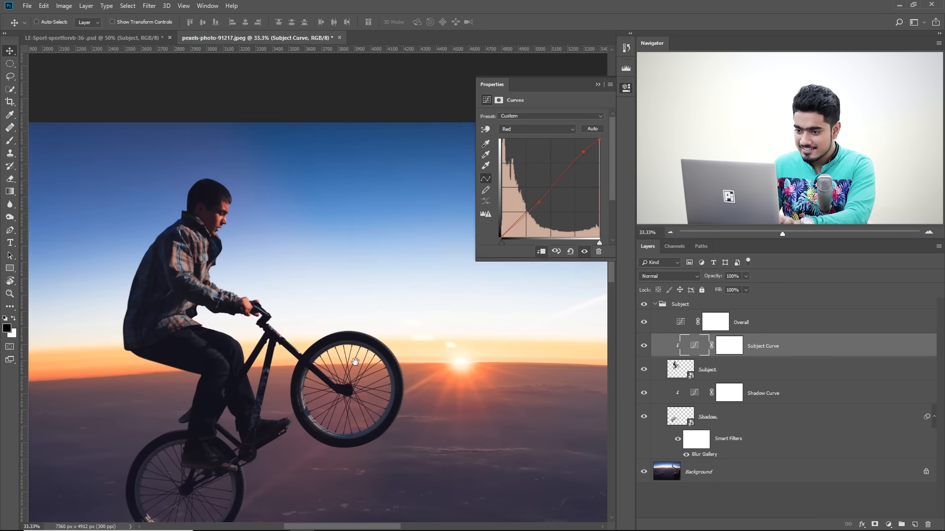
- Lower the highlight point of Subject Curve's RGB curve slightly and check the cyclist within the full image
{"action": "left_click", "coordinate": [537, 129]}
{"action": "left_click", "coordinate": [539, 153]}
{"action": "left_click", "coordinate": [561, 129]}
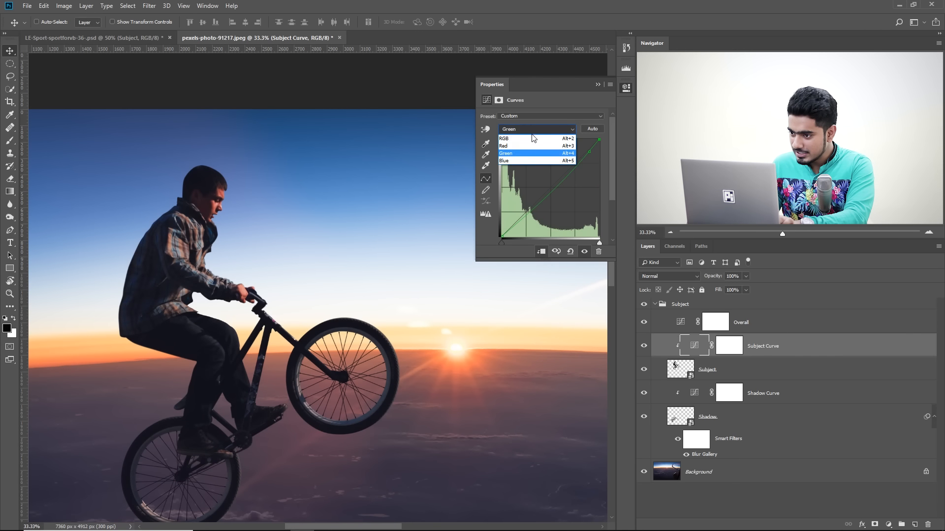
{"action": "left_click", "coordinate": [561, 135]}
{"action": "left_click_drag", "start_coordinate": [584, 153], "coordinate": [585, 155]}
{"action": "left_click_drag", "start_coordinate": [342, 359], "coordinate": [318, 316]}
{"action": "key", "text": "ctrl+minus"}
{"action": "key", "text": "ctrl+0"}
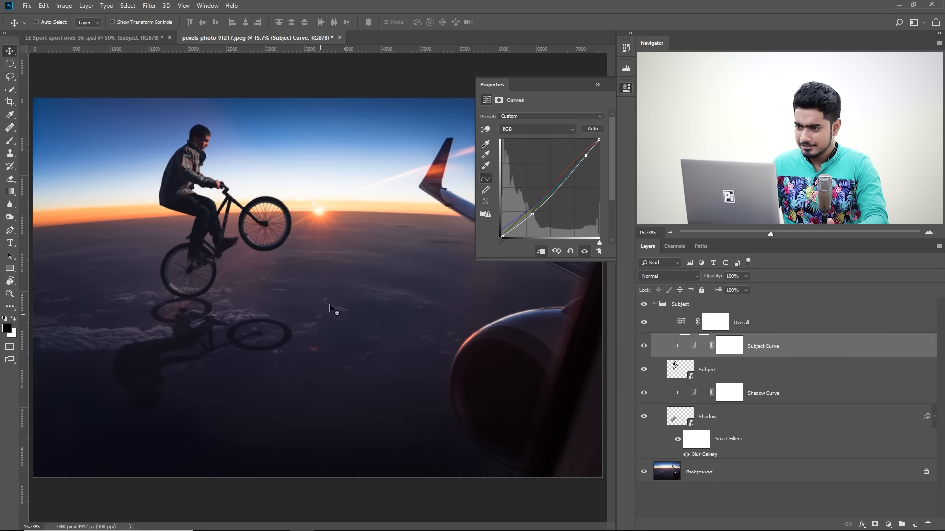
- Fine-tune the highlight point of Subject Curve's Green channel and review its Blue channel curve
{"action": "left_click", "coordinate": [529, 129]}
{"action": "left_click", "coordinate": [541, 147]}
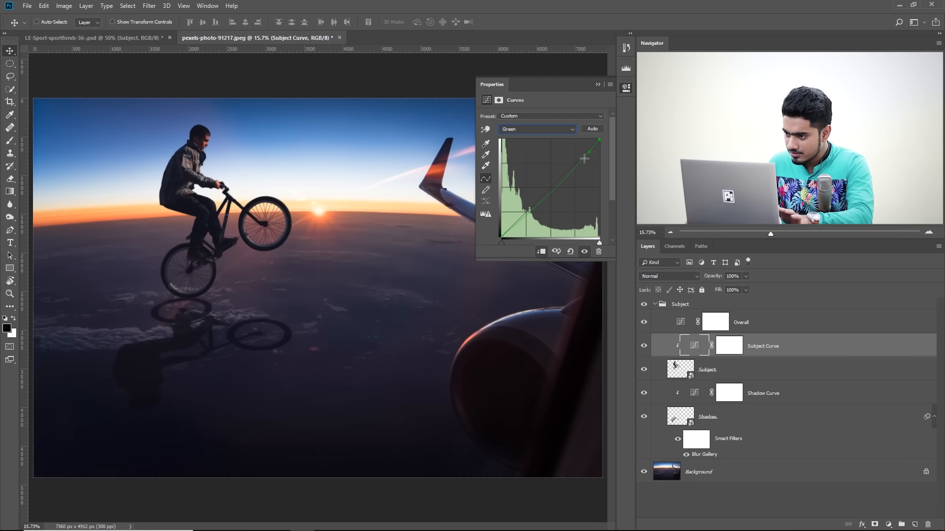
{"action": "left_click_drag", "start_coordinate": [589, 151], "coordinate": [588, 151]}
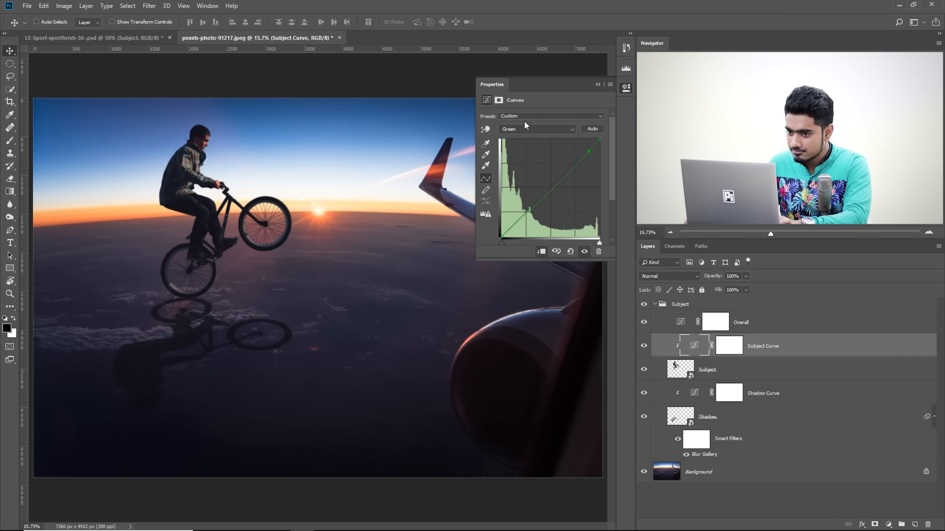
{"action": "left_click", "coordinate": [536, 129]}
{"action": "left_click", "coordinate": [521, 161]}
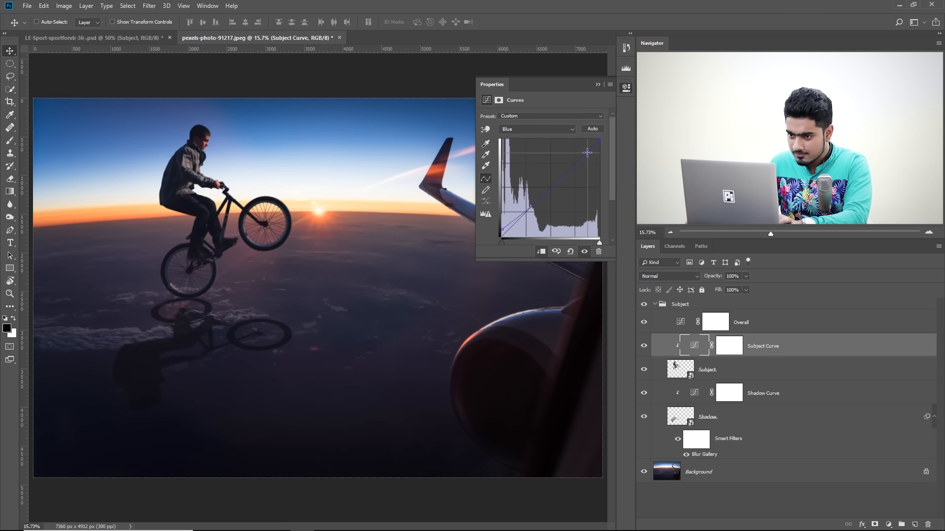
{"action": "left_click", "coordinate": [598, 84]}
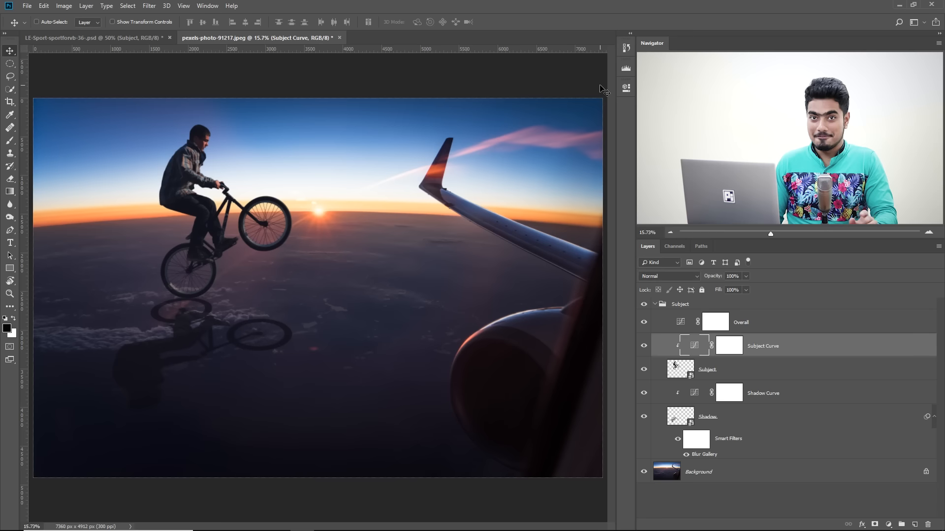
- Add a Levels adjustment above Subject Curve and brighten the highlights by moving the white input level well inward
{"action": "key", "text": "ctrl+plus"}
{"action": "key", "text": "ctrl+plus"}
{"action": "key", "text": "ctrl+plus"}
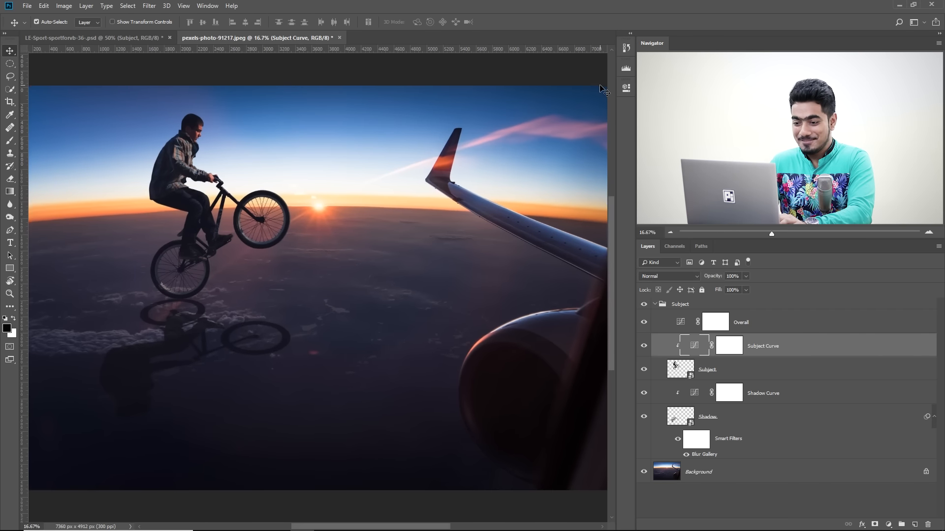
{"action": "left_click_drag", "start_coordinate": [259, 142], "coordinate": [425, 356]}
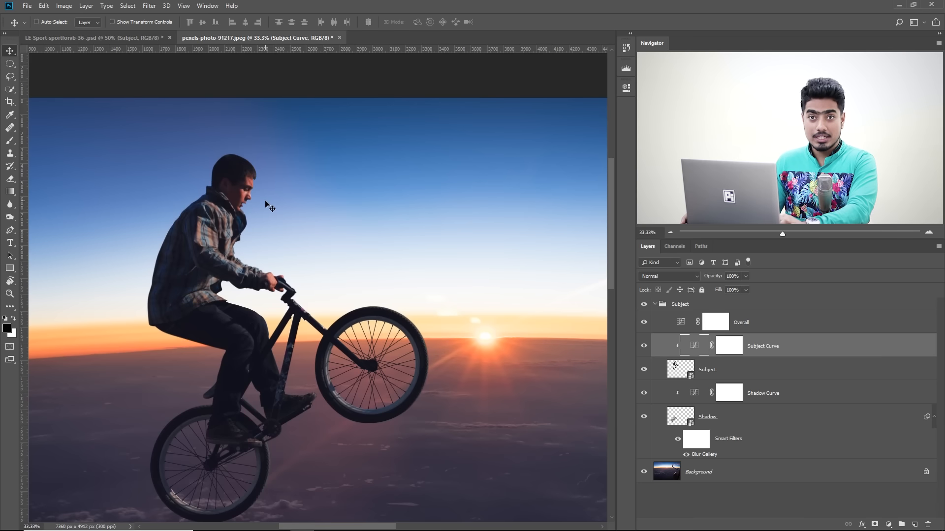
{"action": "left_click_drag", "start_coordinate": [352, 342], "coordinate": [320, 285]}
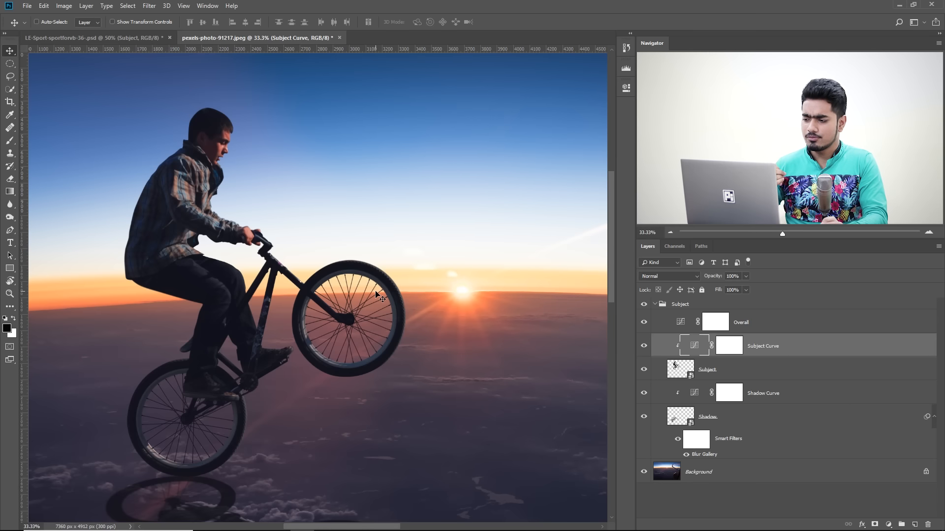
{"action": "left_click", "coordinate": [891, 523]}
{"action": "left_click", "coordinate": [887, 396]}
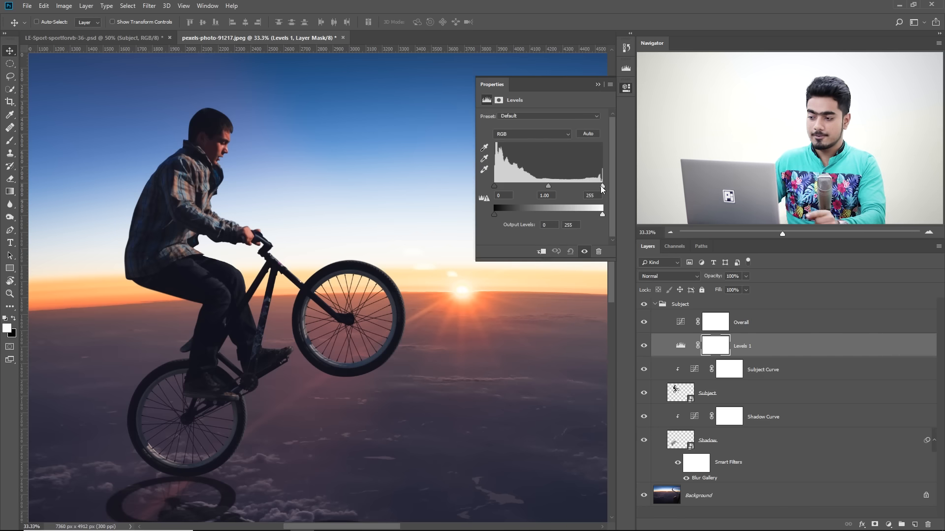
{"action": "left_click_drag", "start_coordinate": [603, 187], "coordinate": [568, 178]}
{"action": "left_click", "coordinate": [598, 84]}
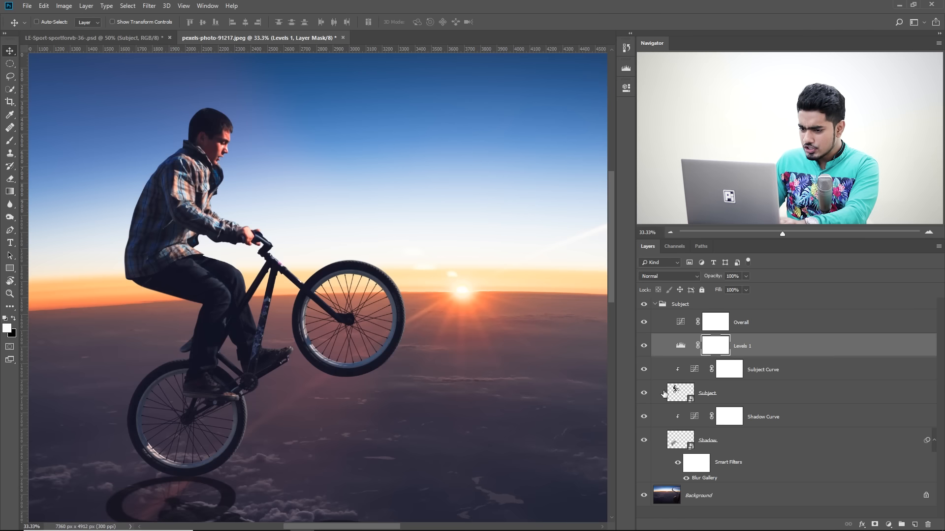
- Clip the Levels adjustment to the Subject layer so that it brightens only the cyclist, and inspect his upper body
{"action": "left_click_drag", "start_coordinate": [390, 379], "coordinate": [376, 306]}
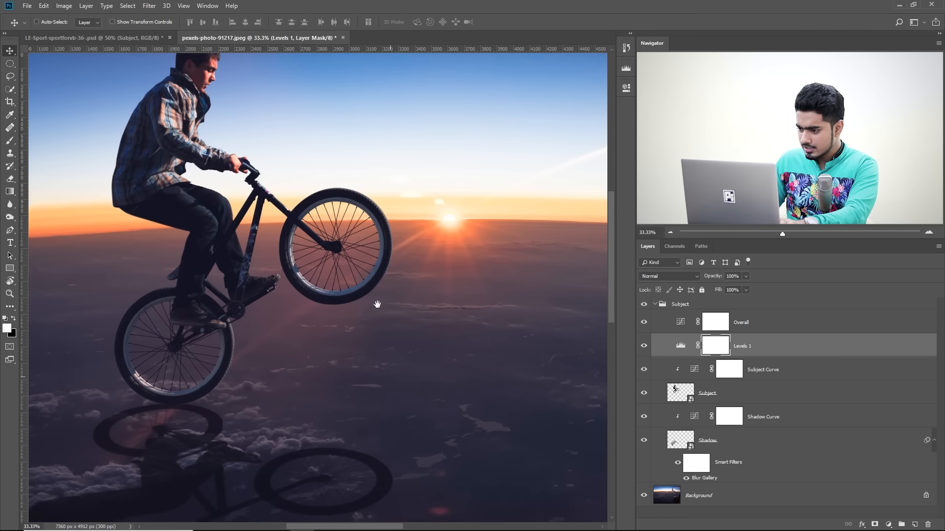
{"action": "left_click", "coordinate": [681, 354], "text": "alt"}
{"action": "left_click_drag", "start_coordinate": [364, 340], "coordinate": [397, 442]}
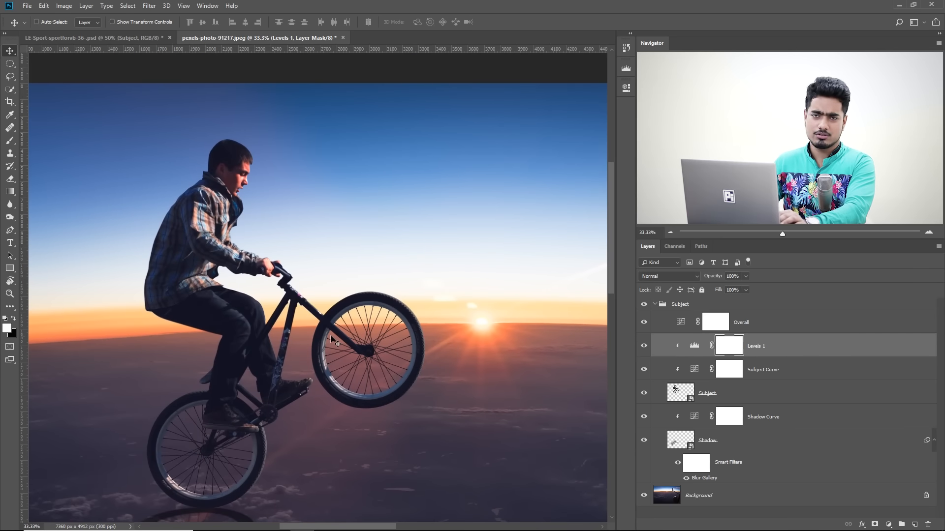
{"action": "key", "text": "ctrl+plus"}
{"action": "key", "text": "ctrl+plus"}
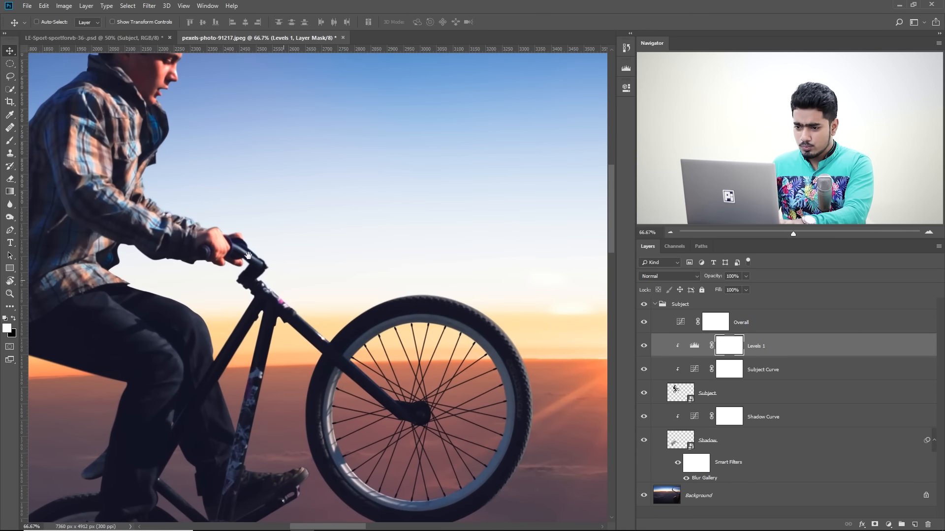
{"action": "left_click_drag", "start_coordinate": [223, 232], "coordinate": [330, 339]}
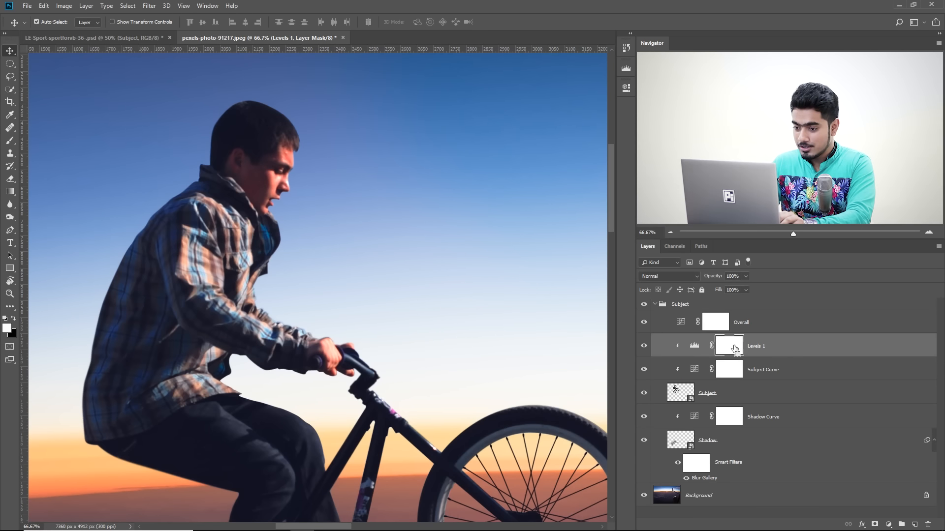
- Invert the Levels 1 layer mask to black to hide the brightening from the cyclist
{"action": "key", "text": "ctrl+i"}
{"action": "key", "text": "ctrl+plus"}
{"action": "key", "text": "ctrl+plus"}
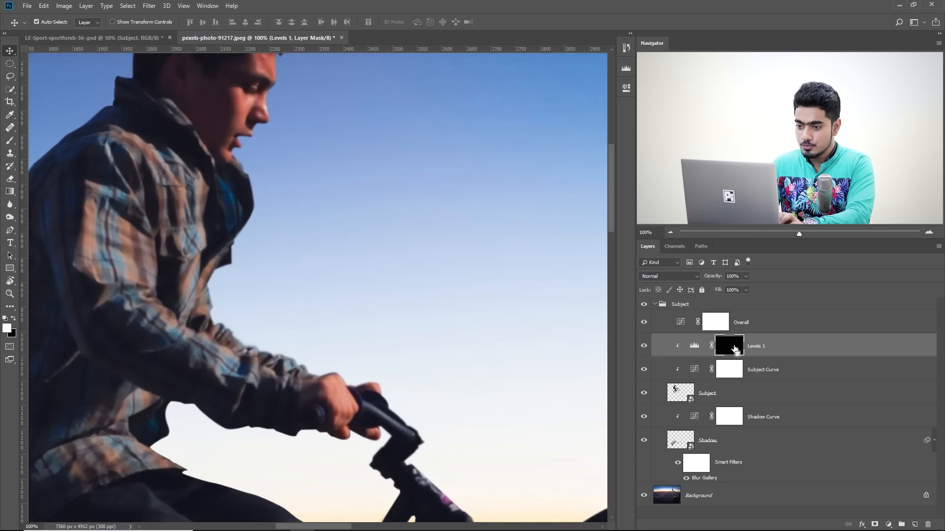
{"action": "left_click_drag", "start_coordinate": [342, 240], "coordinate": [426, 526]}
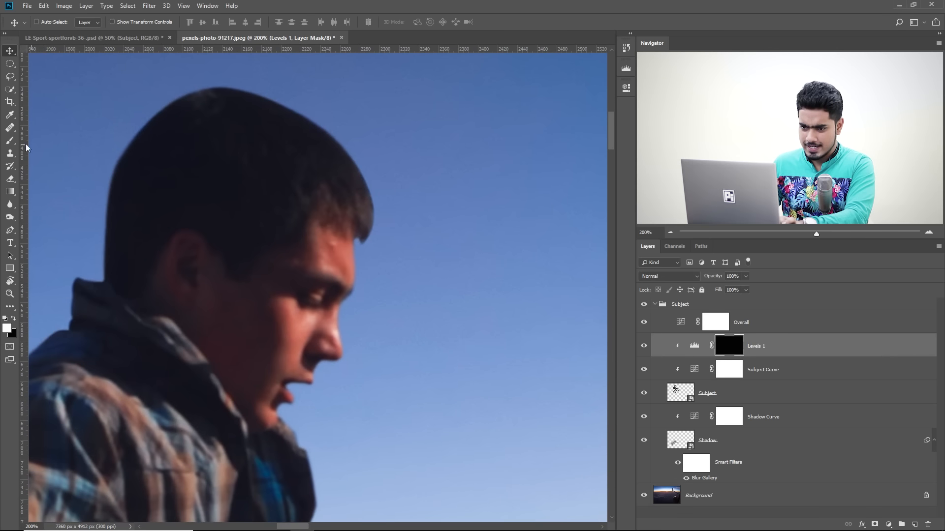
- Set the brush to 10% flow and paint white on the Levels 1 mask along the cyclist's front hairline and forehead
{"action": "left_click", "coordinate": [10, 141]}
{"action": "left_click_drag", "start_coordinate": [269, 166], "coordinate": [260, 59]}
{"action": "left_click_drag", "start_coordinate": [287, 200], "coordinate": [263, 65]}
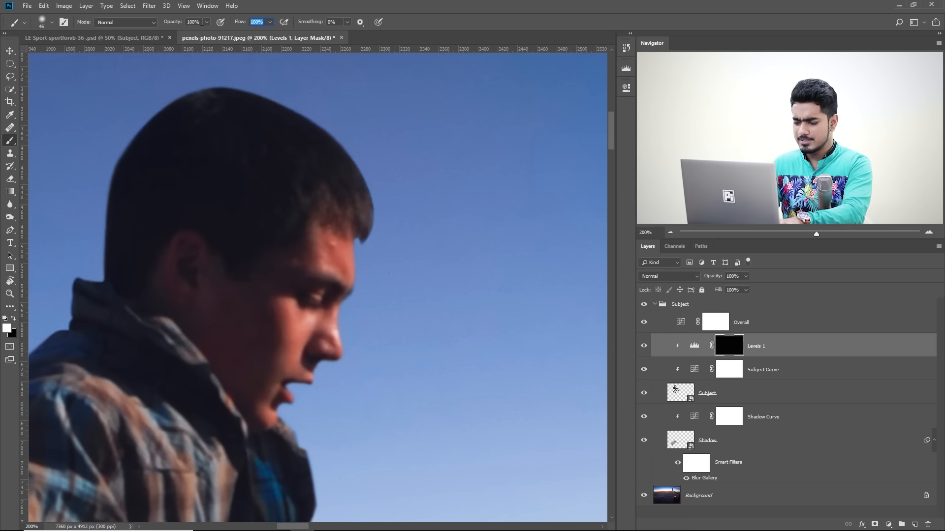
{"action": "type", "text": "10"}
{"action": "left_click_drag", "start_coordinate": [381, 222], "coordinate": [372, 239]}
{"action": "left_click_drag", "start_coordinate": [362, 245], "coordinate": [355, 245]}
{"action": "left_click_drag", "start_coordinate": [354, 230], "coordinate": [365, 230]}
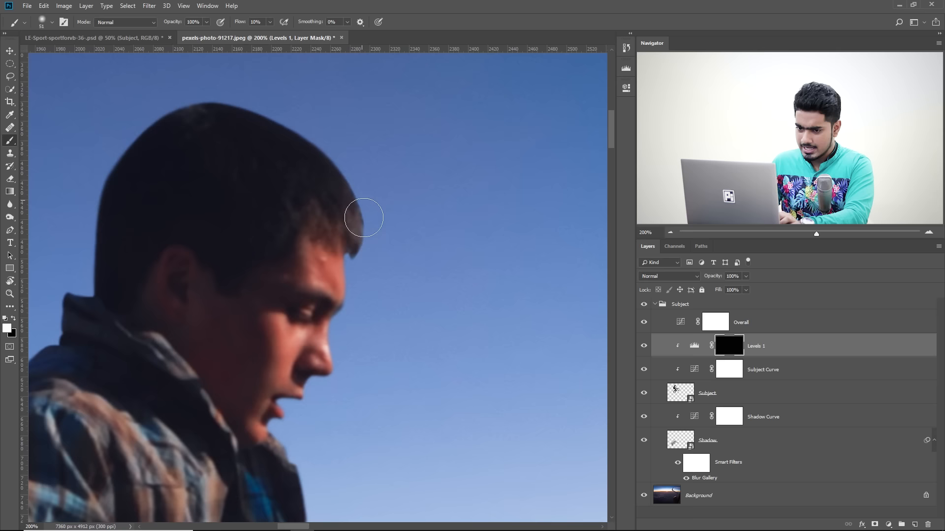
- Paint the sunlit highlight down the front edge of his face, covering the brow, nose and chin
{"action": "left_click_drag", "start_coordinate": [360, 296], "coordinate": [356, 261]}
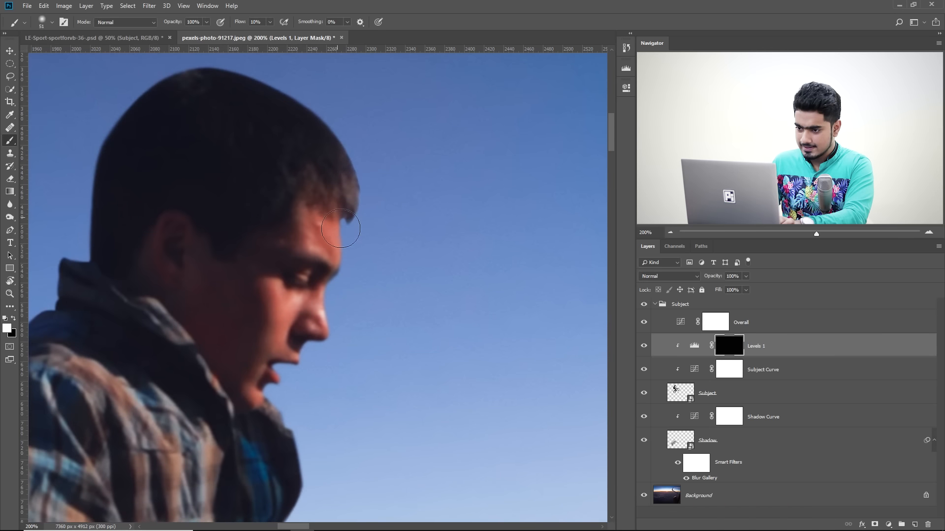
{"action": "scroll", "coordinate": [344, 266], "scroll_direction": "down", "scroll_amount": 2}
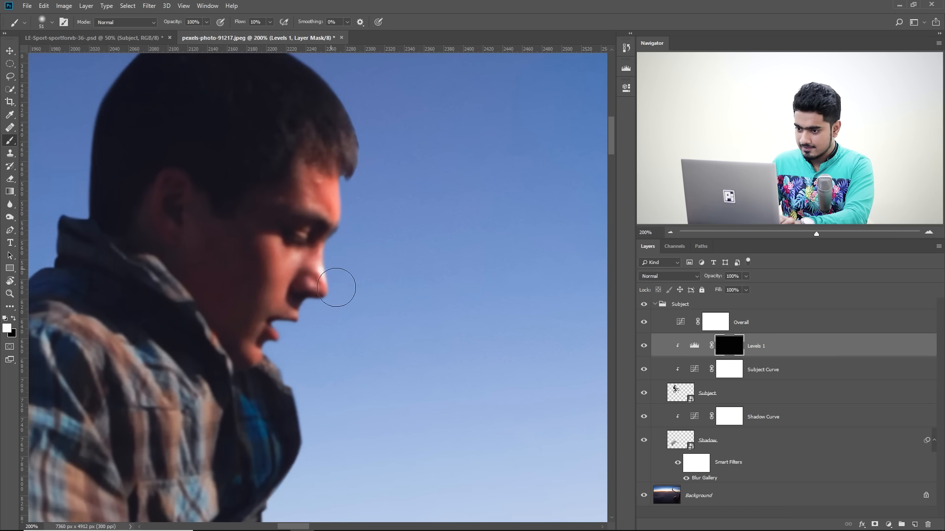
{"action": "scroll", "coordinate": [336, 288], "scroll_direction": "down", "scroll_amount": 2}
{"action": "left_click_drag", "start_coordinate": [325, 272], "coordinate": [320, 272]}
{"action": "left_click_drag", "start_coordinate": [340, 305], "coordinate": [375, 278]}
{"action": "left_click_drag", "start_coordinate": [348, 285], "coordinate": [362, 306]}
{"action": "left_click_drag", "start_coordinate": [349, 278], "coordinate": [355, 277]}
- Raise the brush flow to 20% and paint highlights along his jacket front, forearm sleeve and hand
{"action": "left_click_drag", "start_coordinate": [385, 329], "coordinate": [358, 246]}
{"action": "mouse_move", "coordinate": [326, 371]}
{"action": "left_mouse_down"}
{"action": "mouse_move", "coordinate": [343, 373]}
{"action": "mouse_move", "coordinate": [341, 270]}
{"action": "left_mouse_up"}
{"action": "mouse_move", "coordinate": [262, 352]}
{"action": "left_mouse_down"}
{"action": "mouse_move", "coordinate": [271, 383]}
{"action": "mouse_move", "coordinate": [273, 369]}
{"action": "mouse_move", "coordinate": [323, 369]}
{"action": "mouse_move", "coordinate": [305, 336]}
{"action": "left_mouse_up"}
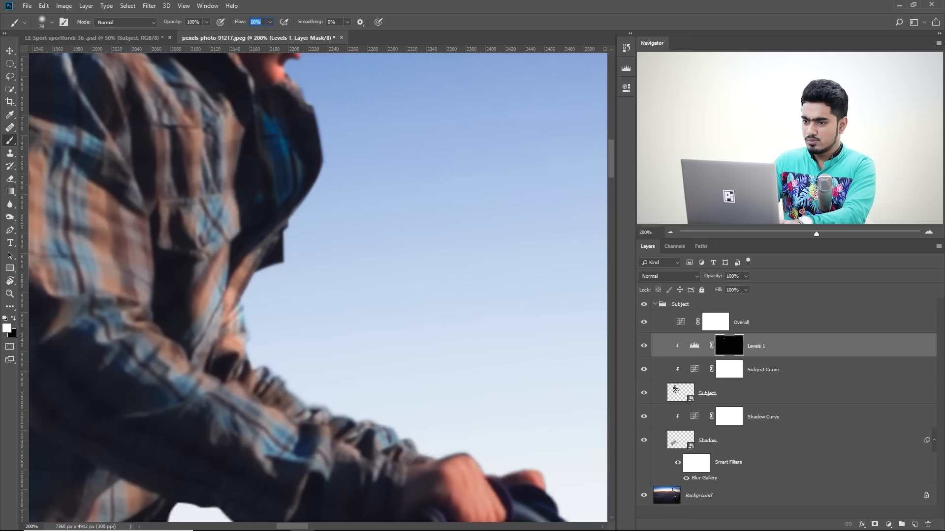
{"action": "left_click_drag", "start_coordinate": [349, 321], "coordinate": [318, 272]}
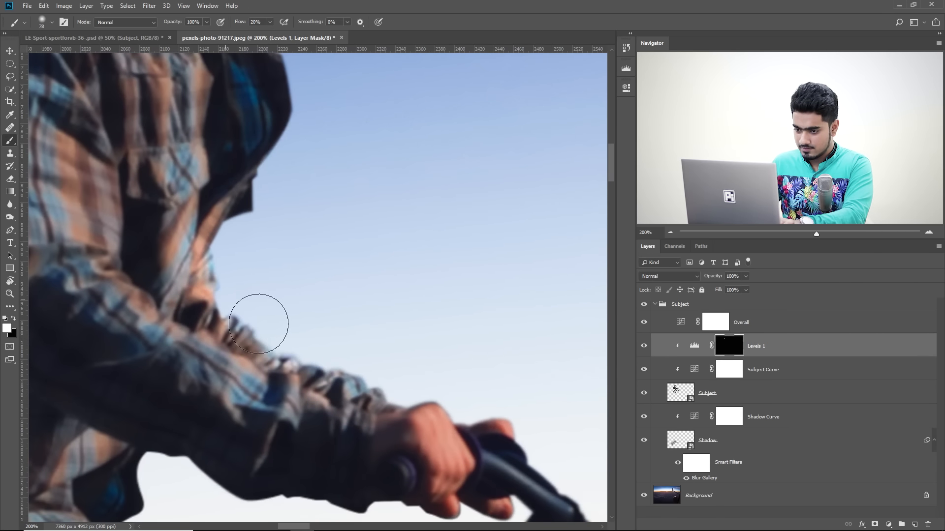
{"action": "mouse_move", "coordinate": [325, 348]}
{"action": "left_mouse_down"}
{"action": "mouse_move", "coordinate": [308, 331]}
{"action": "mouse_move", "coordinate": [355, 348]}
{"action": "mouse_move", "coordinate": [371, 371]}
{"action": "mouse_move", "coordinate": [443, 387]}
{"action": "left_mouse_up"}
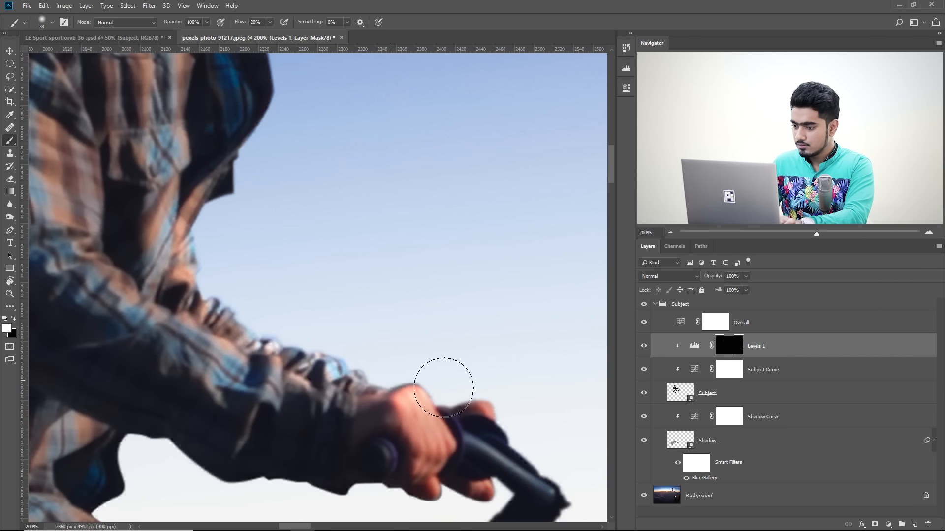
- Strengthen the brightening by setting the white input level of Levels 1 to 162
{"action": "double_click", "coordinate": [695, 347]}
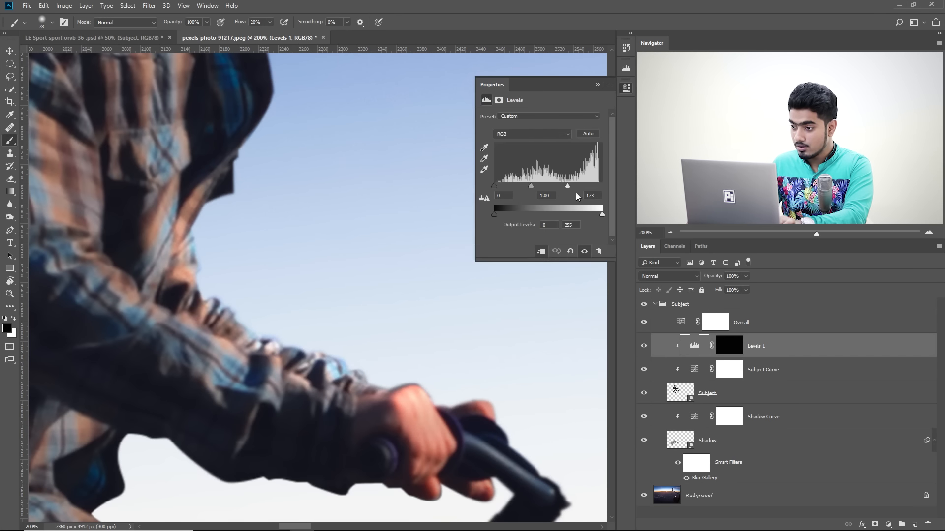
{"action": "mouse_move", "coordinate": [566, 184]}
{"action": "left_mouse_down"}
{"action": "mouse_move", "coordinate": [547, 180]}
{"action": "mouse_move", "coordinate": [562, 181]}
{"action": "left_mouse_up"}
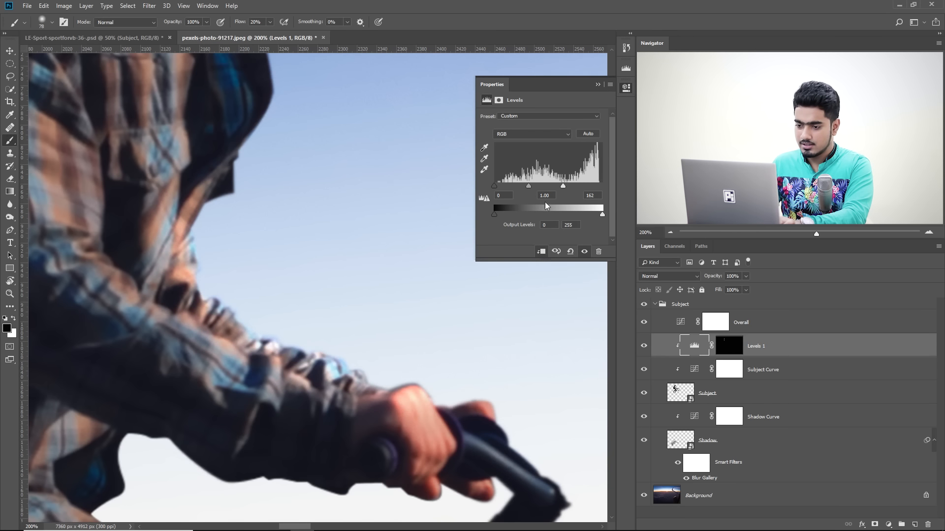
{"action": "left_click_drag", "start_coordinate": [283, 381], "coordinate": [219, 330]}
{"action": "left_click", "coordinate": [409, 343]}
{"action": "left_click", "coordinate": [449, 206]}
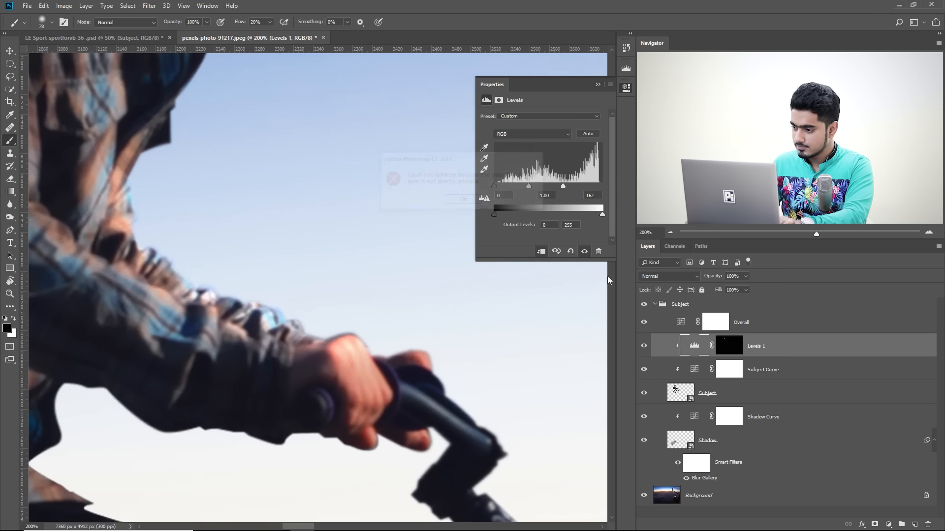
- Reselect the Levels 1 mask and paint white highlights over the hands, handlebar and front of the bike frame
{"action": "left_click", "coordinate": [728, 346]}
{"action": "key", "text": "x"}
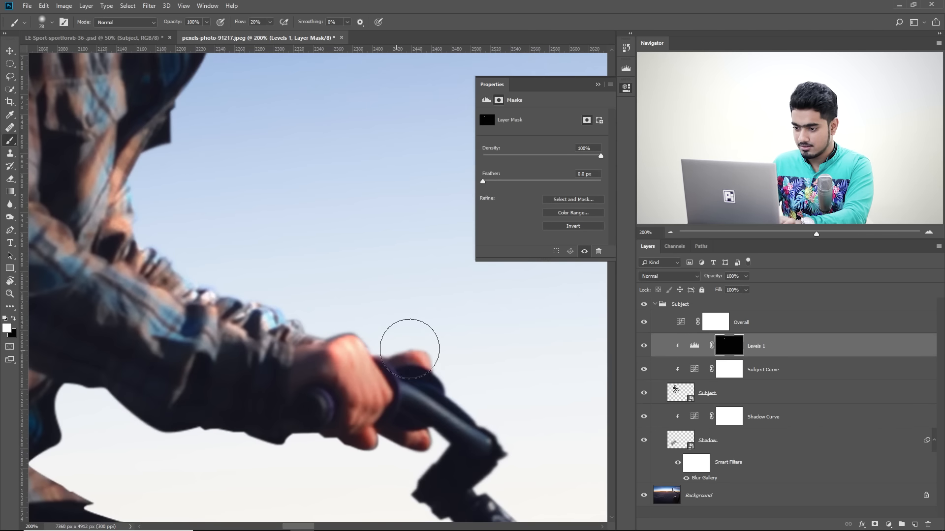
{"action": "mouse_move", "coordinate": [424, 399]}
{"action": "left_mouse_down"}
{"action": "mouse_move", "coordinate": [328, 336]}
{"action": "mouse_move", "coordinate": [371, 324]}
{"action": "mouse_move", "coordinate": [418, 382]}
{"action": "mouse_move", "coordinate": [400, 376]}
{"action": "mouse_move", "coordinate": [377, 312]}
{"action": "left_mouse_up"}
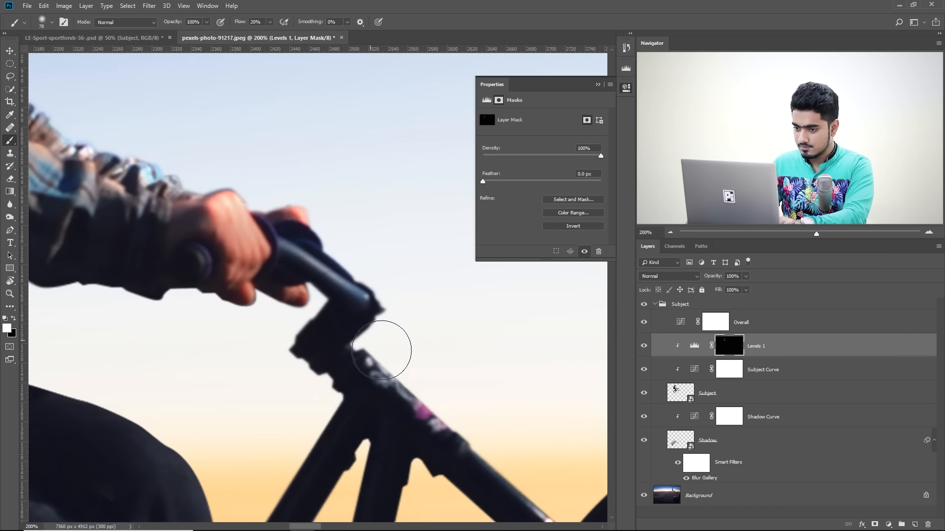
{"action": "left_click_drag", "start_coordinate": [494, 413], "coordinate": [369, 320]}
{"action": "left_click_drag", "start_coordinate": [275, 282], "coordinate": [311, 318]}
{"action": "mouse_move", "coordinate": [361, 354]}
{"action": "left_mouse_down"}
{"action": "mouse_move", "coordinate": [433, 428]}
{"action": "mouse_move", "coordinate": [308, 399]}
{"action": "left_mouse_up"}
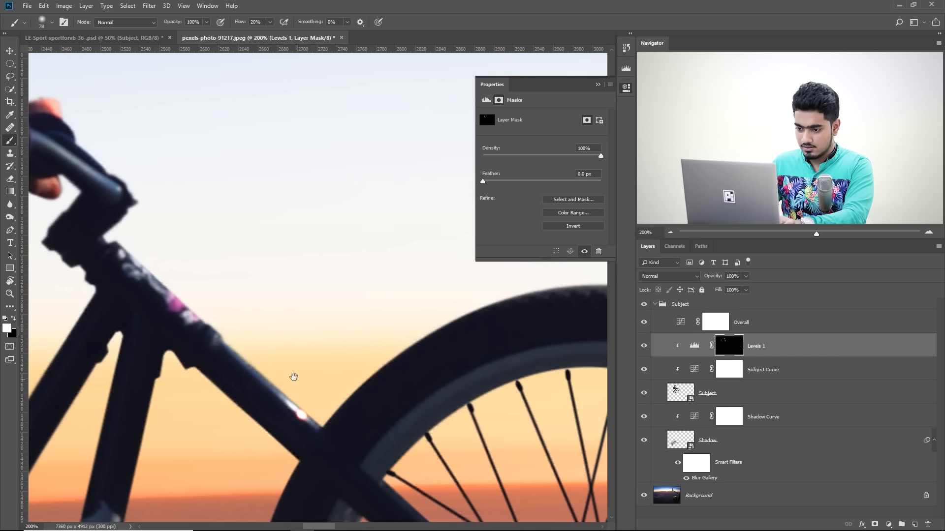
- Add a layer mask to the Subject layer and paint out the dark fringe around the hand with a small black brush
{"action": "left_click_drag", "start_coordinate": [279, 346], "coordinate": [552, 487]}
{"action": "left_click_drag", "start_coordinate": [402, 378], "coordinate": [489, 481]}
{"action": "scroll", "coordinate": [432, 398], "scroll_direction": "up", "scroll_amount": 4, "text": "alt"}
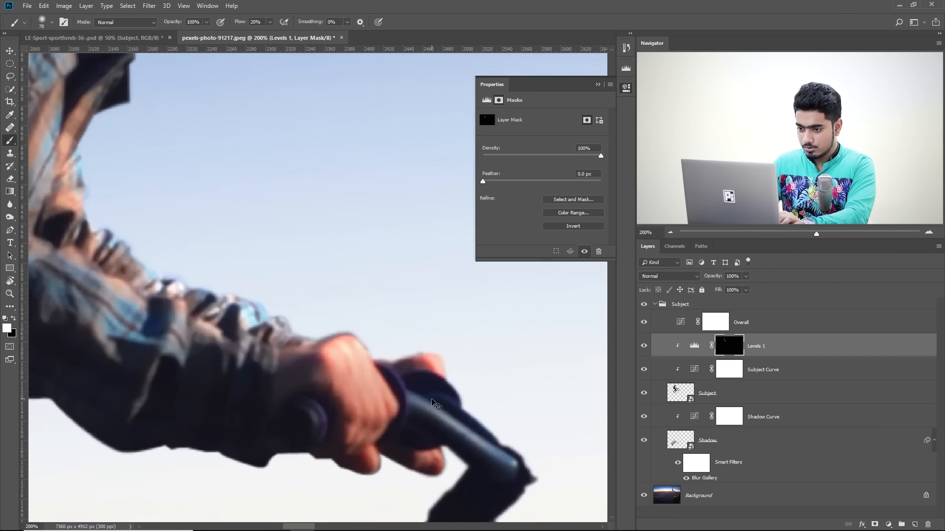
{"action": "left_click_drag", "start_coordinate": [295, 306], "coordinate": [268, 306]}
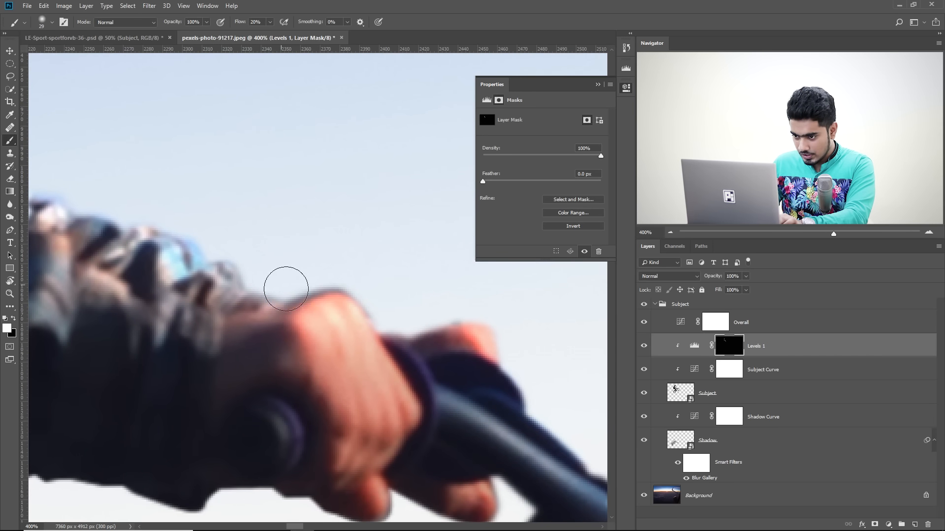
{"action": "left_click", "coordinate": [702, 392]}
{"action": "left_click", "coordinate": [874, 525]}
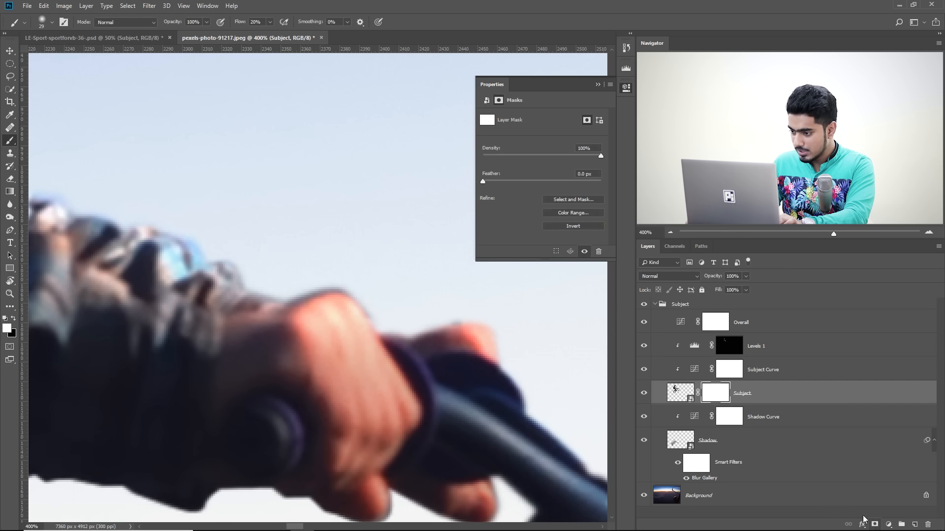
{"action": "left_click_drag", "start_coordinate": [361, 289], "coordinate": [352, 289]}
{"action": "left_click_drag", "start_coordinate": [279, 276], "coordinate": [252, 269]}
{"action": "key", "text": "x"}
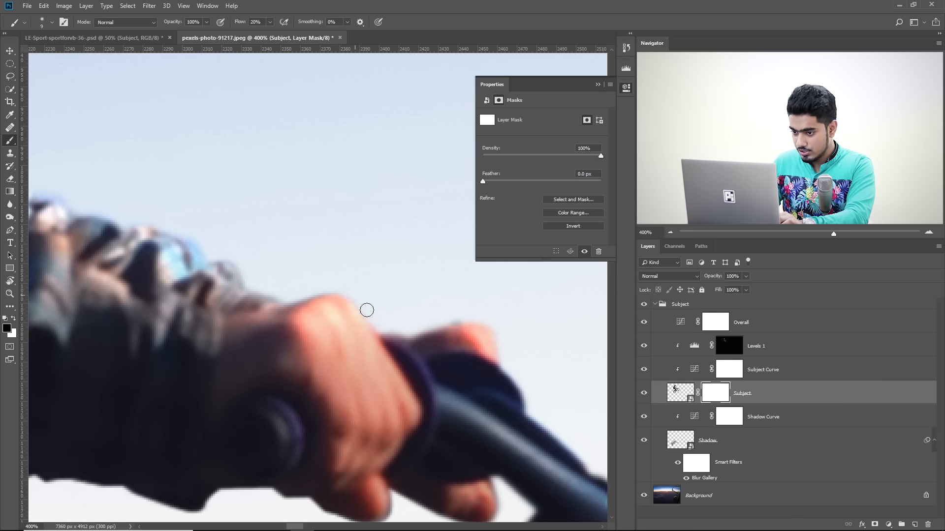
{"action": "left_click_drag", "start_coordinate": [437, 335], "coordinate": [404, 321]}
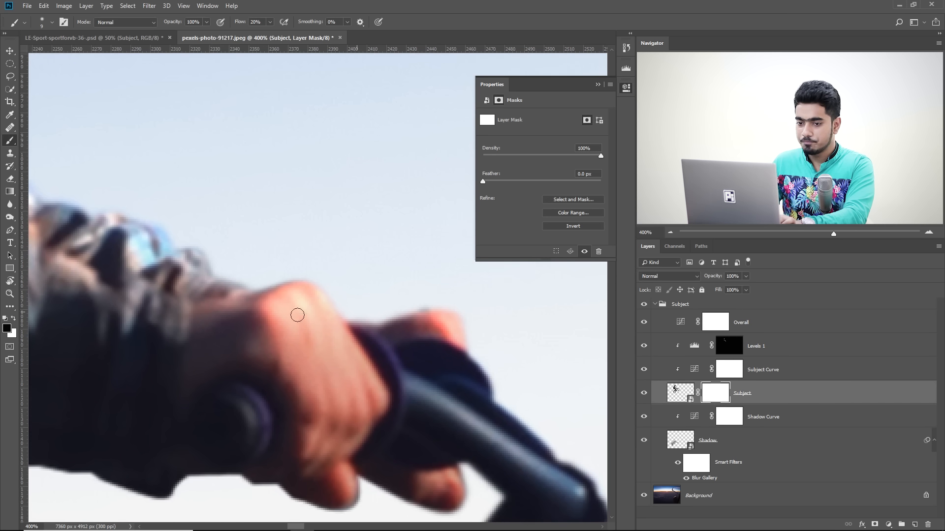
- Return to the Levels 1 mask and paint white highlights along the handlebar stem and the upper frame tube
{"action": "left_click", "coordinate": [726, 348]}
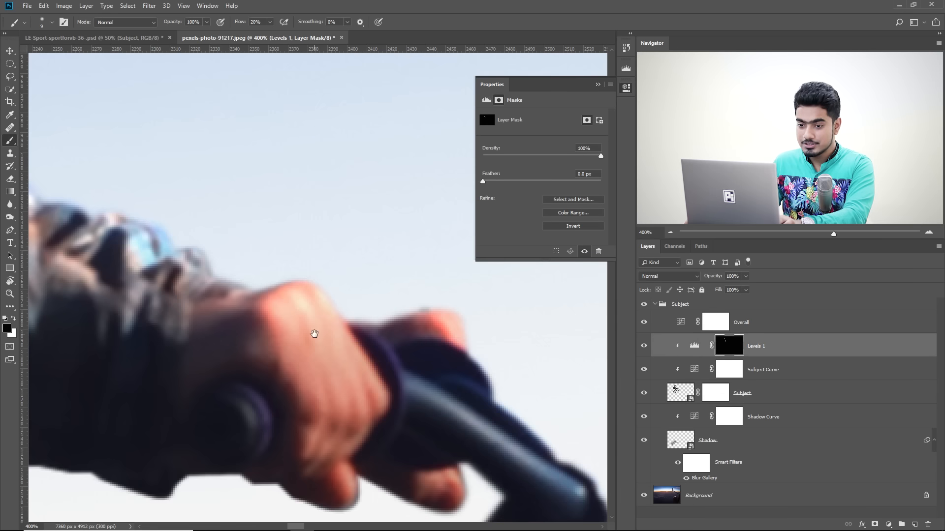
{"action": "left_click_drag", "start_coordinate": [312, 331], "coordinate": [194, 279]}
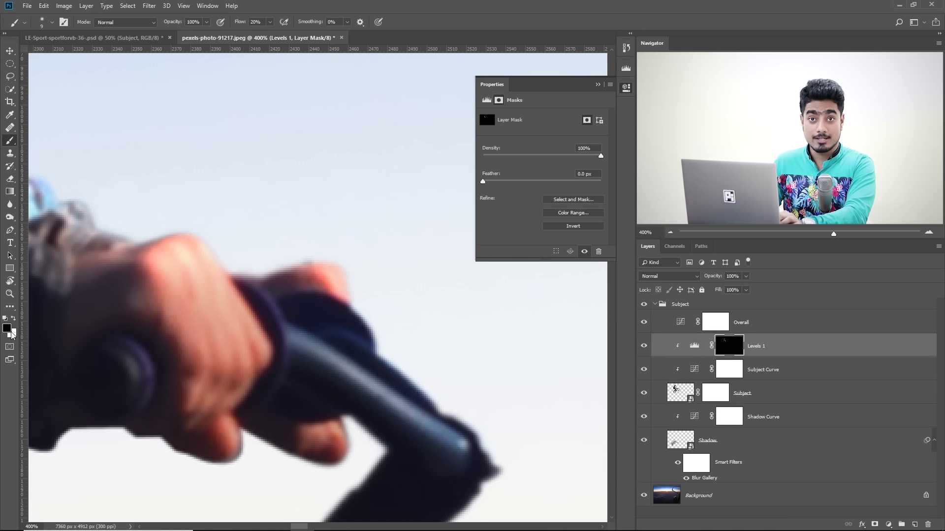
{"action": "key", "text": "x"}
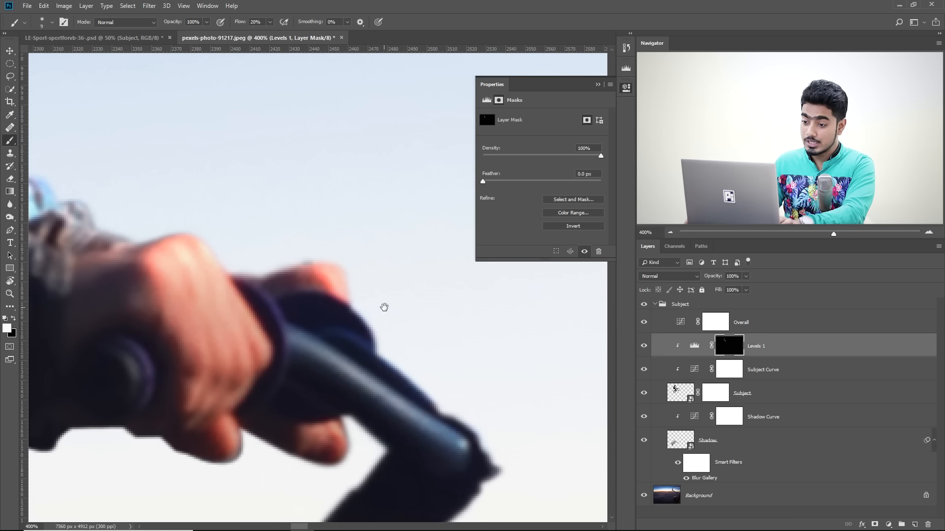
{"action": "left_click_drag", "start_coordinate": [384, 308], "coordinate": [268, 255]}
{"action": "left_click_drag", "start_coordinate": [356, 367], "coordinate": [329, 186]}
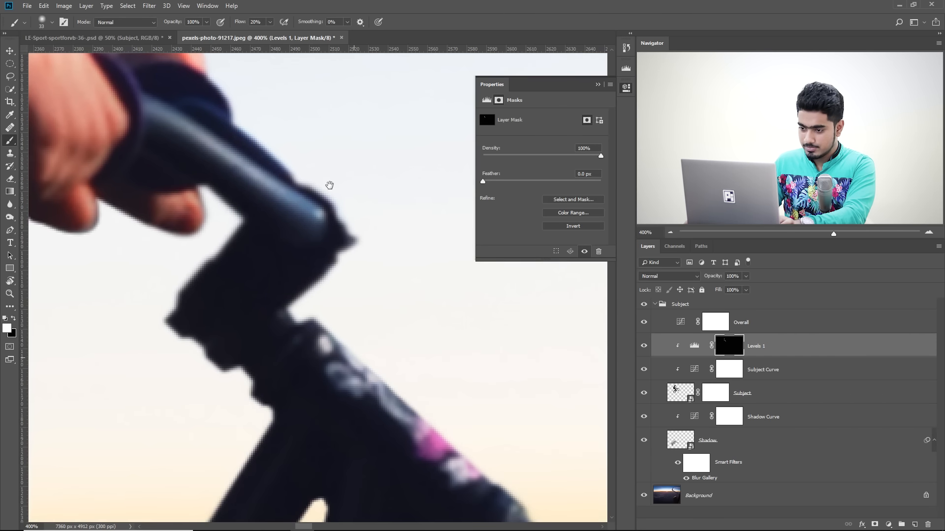
{"action": "left_click_drag", "start_coordinate": [384, 351], "coordinate": [287, 244]}
{"action": "mouse_move", "coordinate": [228, 223]}
{"action": "left_mouse_down"}
{"action": "mouse_move", "coordinate": [411, 367]}
{"action": "mouse_move", "coordinate": [291, 264]}
{"action": "mouse_move", "coordinate": [265, 224]}
{"action": "left_mouse_up"}
{"action": "left_click_drag", "start_coordinate": [448, 356], "coordinate": [170, 120]}
{"action": "left_click_drag", "start_coordinate": [348, 265], "coordinate": [247, 276]}
{"action": "scroll", "coordinate": [247, 276], "scroll_direction": "down", "scroll_amount": 6}
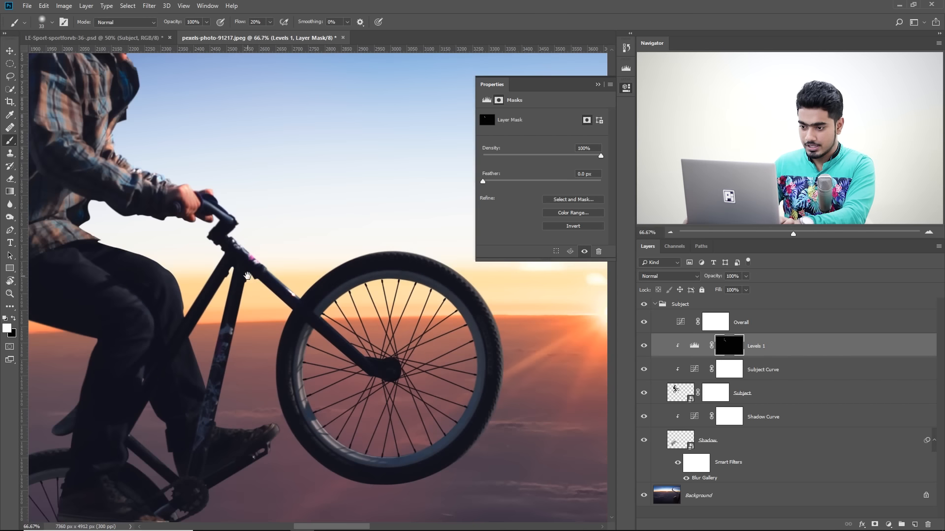
- Paint highlights along the sun-facing edge of the front tyre on the Levels 1 mask, adjusting the brush size
{"action": "left_click_drag", "start_coordinate": [247, 275], "coordinate": [185, 175]}
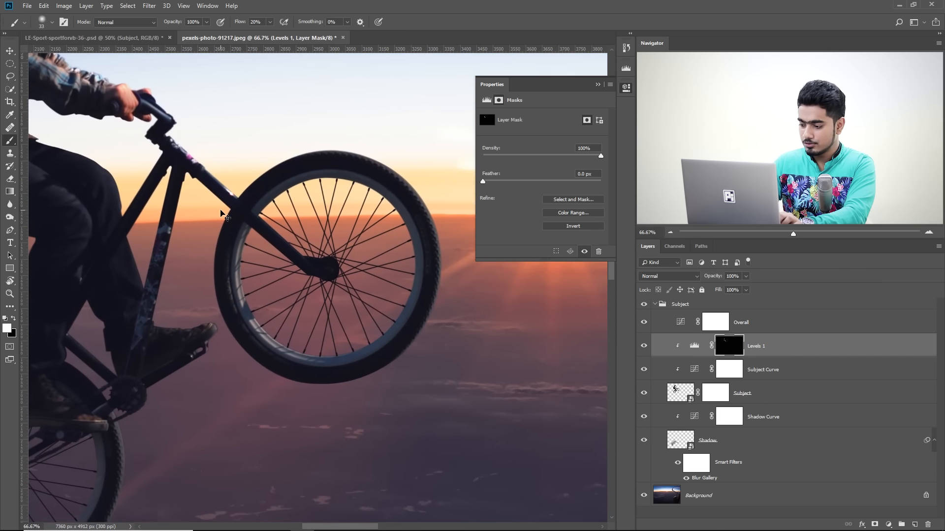
{"action": "key", "text": "ctrl+plus"}
{"action": "mouse_move", "coordinate": [216, 301]}
{"action": "left_mouse_down"}
{"action": "mouse_move", "coordinate": [230, 301]}
{"action": "mouse_move", "coordinate": [235, 328]}
{"action": "mouse_move", "coordinate": [291, 373]}
{"action": "left_mouse_up"}
{"action": "left_click_drag", "start_coordinate": [411, 220], "coordinate": [421, 219]}
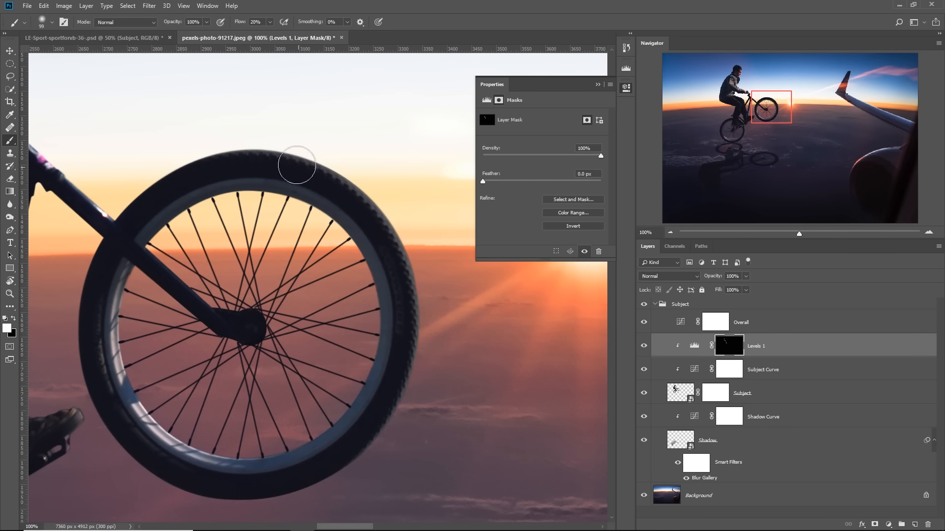
{"action": "left_click_drag", "start_coordinate": [312, 288], "coordinate": [302, 288]}
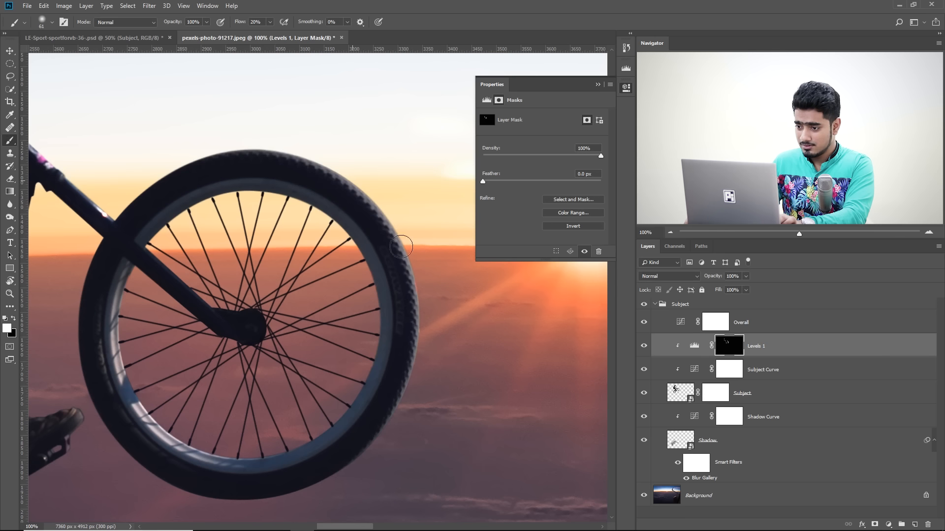
- Continue painting highlights over the bike frame and the lower parts of the bike on the Levels 1 mask
{"action": "mouse_move", "coordinate": [101, 300]}
{"action": "left_mouse_down"}
{"action": "mouse_move", "coordinate": [174, 280]}
{"action": "mouse_move", "coordinate": [360, 268]}
{"action": "left_mouse_up"}
{"action": "left_click_drag", "start_coordinate": [297, 228], "coordinate": [299, 228]}
{"action": "left_click_drag", "start_coordinate": [292, 330], "coordinate": [274, 263]}
{"action": "left_click_drag", "start_coordinate": [325, 325], "coordinate": [265, 307]}
{"action": "mouse_move", "coordinate": [203, 397]}
{"action": "left_mouse_down"}
{"action": "mouse_move", "coordinate": [333, 293]}
{"action": "mouse_move", "coordinate": [336, 209]}
{"action": "left_mouse_up"}
{"action": "left_click_drag", "start_coordinate": [315, 288], "coordinate": [327, 288]}
{"action": "left_click_drag", "start_coordinate": [326, 288], "coordinate": [308, 434]}
{"action": "left_click_drag", "start_coordinate": [337, 341], "coordinate": [402, 326]}
{"action": "left_click_drag", "start_coordinate": [113, 396], "coordinate": [168, 439]}
{"action": "left_click_drag", "start_coordinate": [205, 210], "coordinate": [194, 468]}
- Paint soft highlights on the cyclist's legs and the front of his jacket with a larger brush
{"action": "left_click_drag", "start_coordinate": [408, 270], "coordinate": [270, 85]}
{"action": "left_click_drag", "start_coordinate": [270, 83], "coordinate": [254, 179]}
{"action": "left_click_drag", "start_coordinate": [315, 216], "coordinate": [361, 270]}
{"action": "left_click_drag", "start_coordinate": [199, 192], "coordinate": [194, 193]}
{"action": "mouse_move", "coordinate": [196, 193]}
{"action": "left_mouse_down"}
{"action": "mouse_move", "coordinate": [231, 241]}
{"action": "mouse_move", "coordinate": [367, 355]}
{"action": "left_mouse_up"}
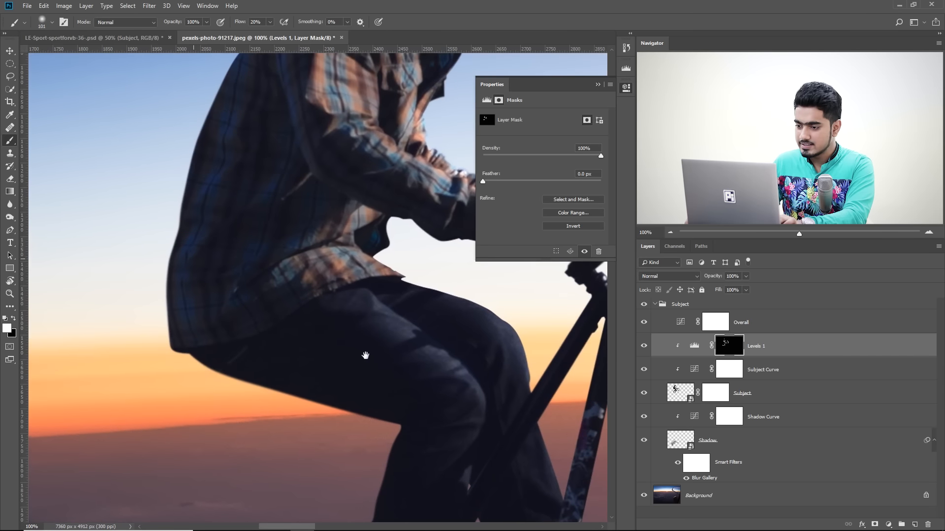
{"action": "left_click_drag", "start_coordinate": [153, 289], "coordinate": [158, 295]}
{"action": "left_click_drag", "start_coordinate": [255, 169], "coordinate": [167, 403]}
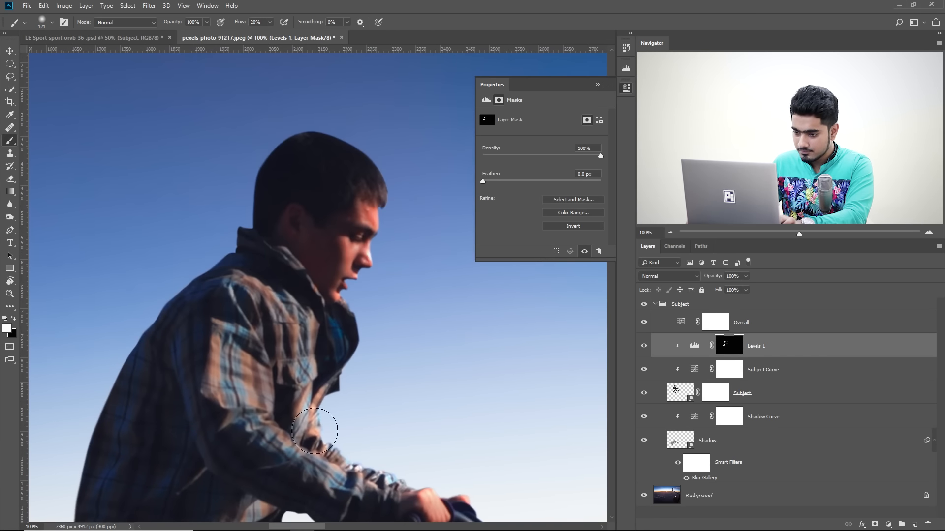
- Compare the cyclist with and without the Levels 1 highlights, both in the wide view and close up
{"action": "key", "text": "ctrl+minus"}
{"action": "key", "text": "ctrl+minus"}
{"action": "key", "text": "ctrl+minus"}
{"action": "key", "text": "ctrl+minus"}
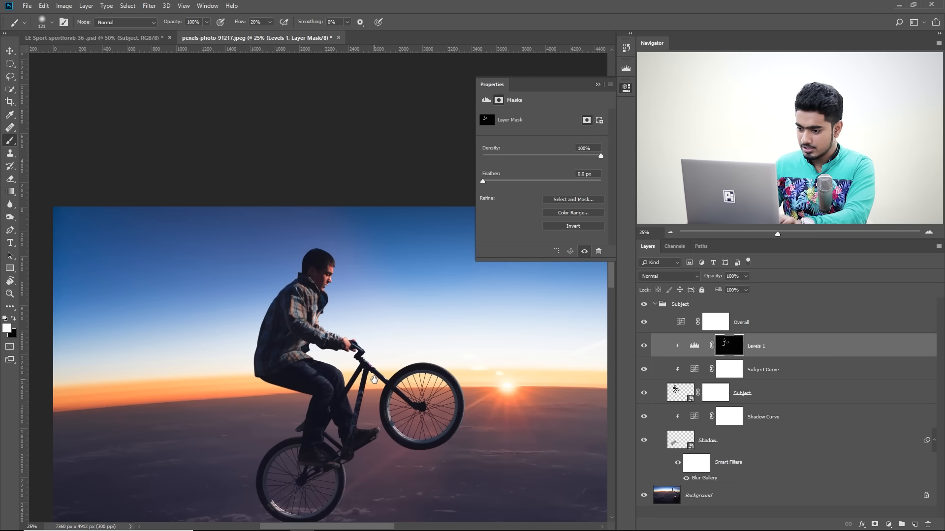
{"action": "left_click_drag", "start_coordinate": [374, 383], "coordinate": [295, 322]}
{"action": "left_click", "coordinate": [644, 348]}
{"action": "left_click", "coordinate": [644, 348]}
{"action": "left_click", "coordinate": [644, 348]}
{"action": "left_click", "coordinate": [644, 348]}
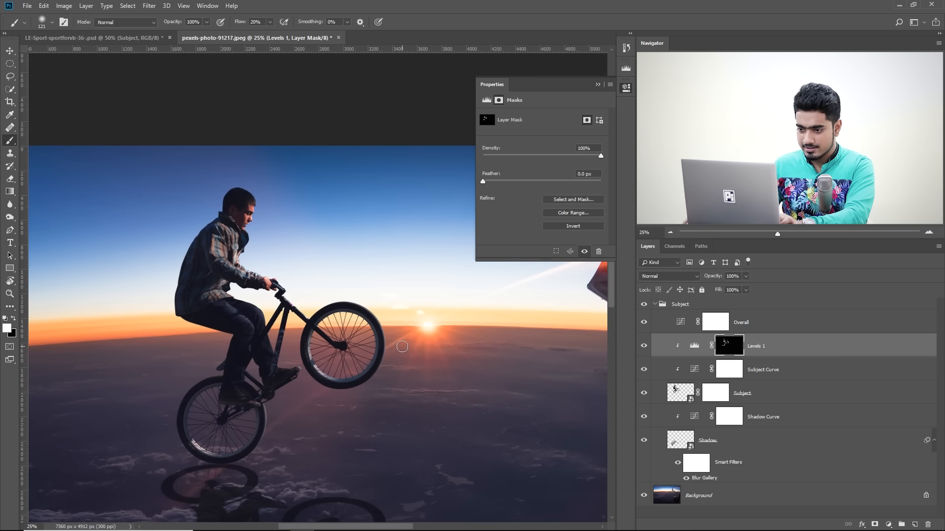
{"action": "key", "text": "ctrl+plus"}
{"action": "key", "text": "ctrl+plus"}
{"action": "left_click_drag", "start_coordinate": [400, 346], "coordinate": [376, 293]}
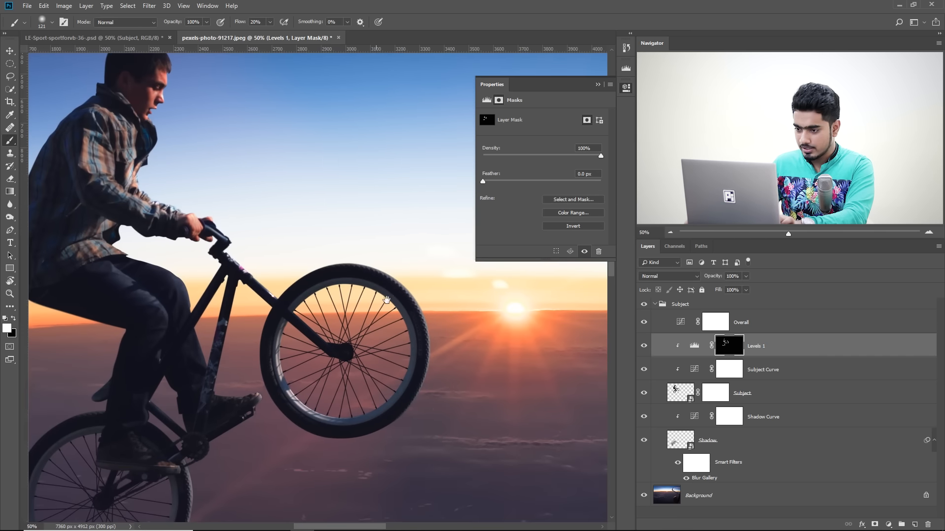
{"action": "left_click", "coordinate": [649, 348]}
{"action": "left_click", "coordinate": [649, 348]}
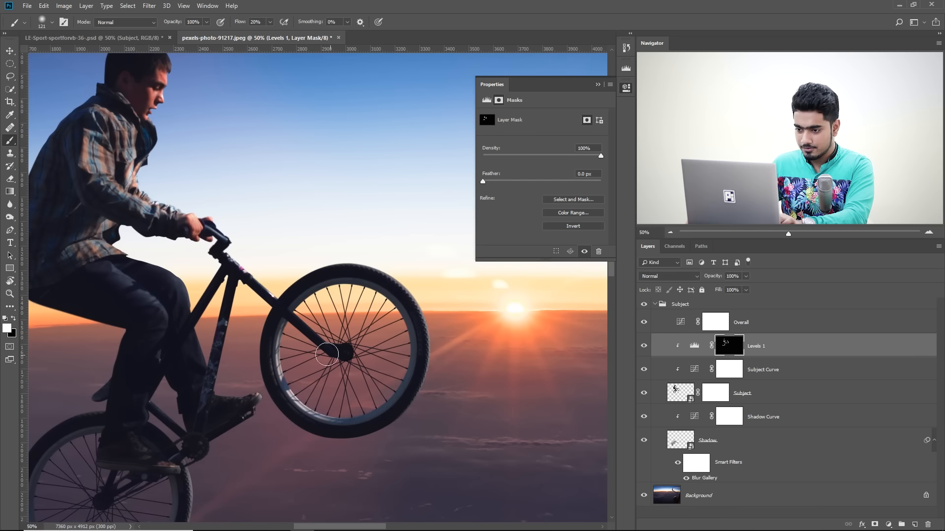
- Enlarge the brush and paint highlights along the sun-facing edge of the rear tyre on the Levels 1 mask
{"action": "key", "text": "bracketright"}
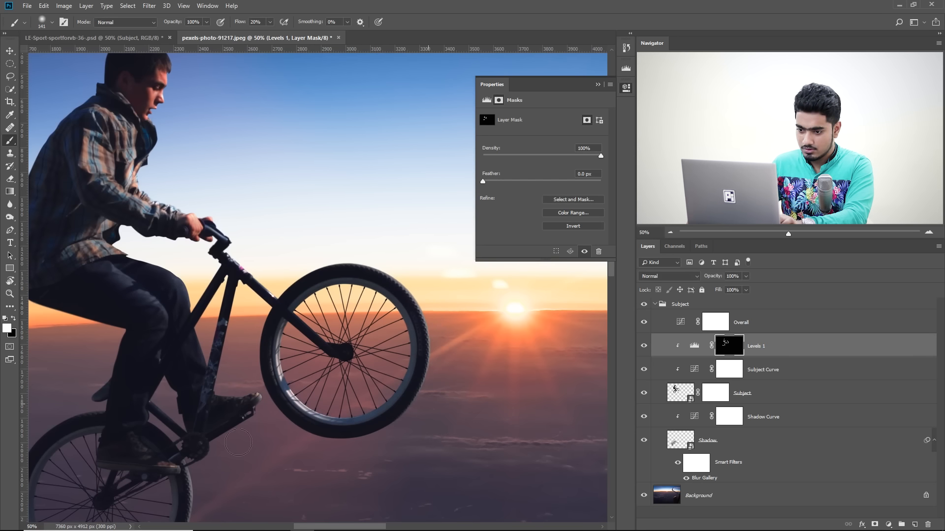
{"action": "left_click_drag", "start_coordinate": [264, 446], "coordinate": [365, 338]}
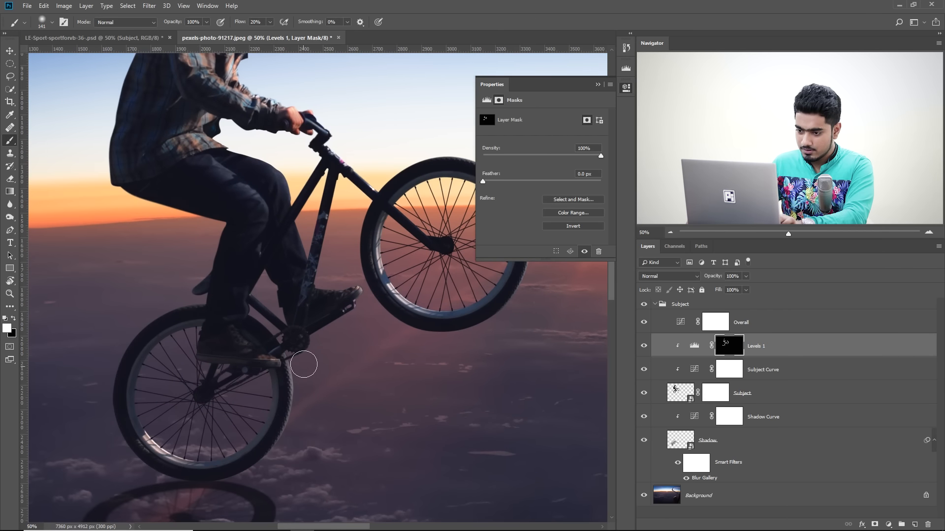
{"action": "mouse_move", "coordinate": [290, 432]}
{"action": "left_mouse_down"}
{"action": "mouse_move", "coordinate": [295, 447]}
{"action": "mouse_move", "coordinate": [279, 454]}
{"action": "left_mouse_up"}
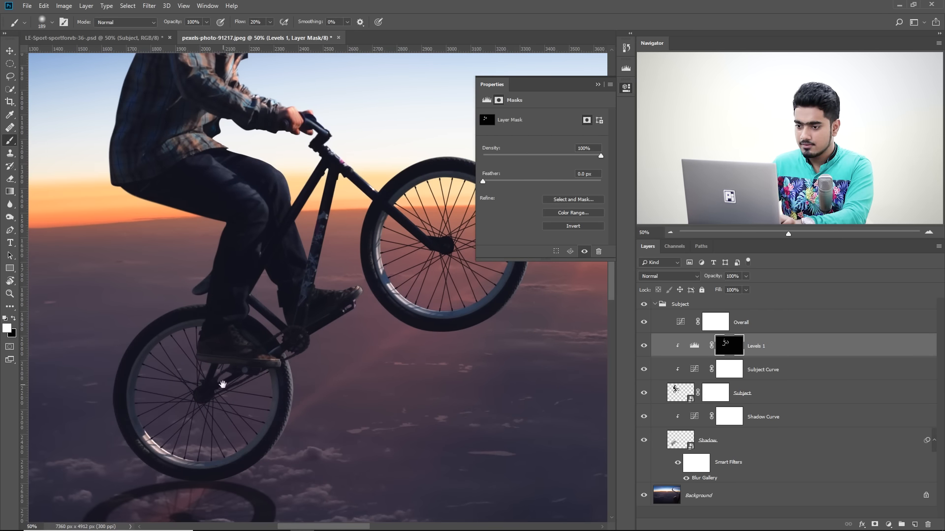
{"action": "left_click_drag", "start_coordinate": [223, 384], "coordinate": [217, 416]}
{"action": "key", "text": "alt"}
{"action": "left_click_drag", "start_coordinate": [223, 214], "coordinate": [252, 230]}
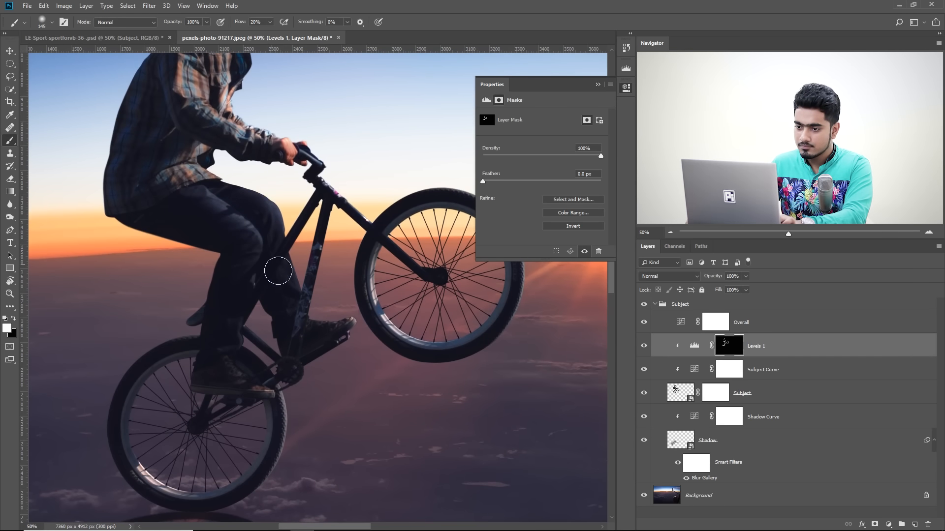
- Paint soft highlights over the cyclist's legs and the lower front of his jacket, finishing with the whole image in view
{"action": "left_click_drag", "start_coordinate": [278, 271], "coordinate": [266, 302]}
{"action": "left_click_drag", "start_coordinate": [325, 335], "coordinate": [328, 433]}
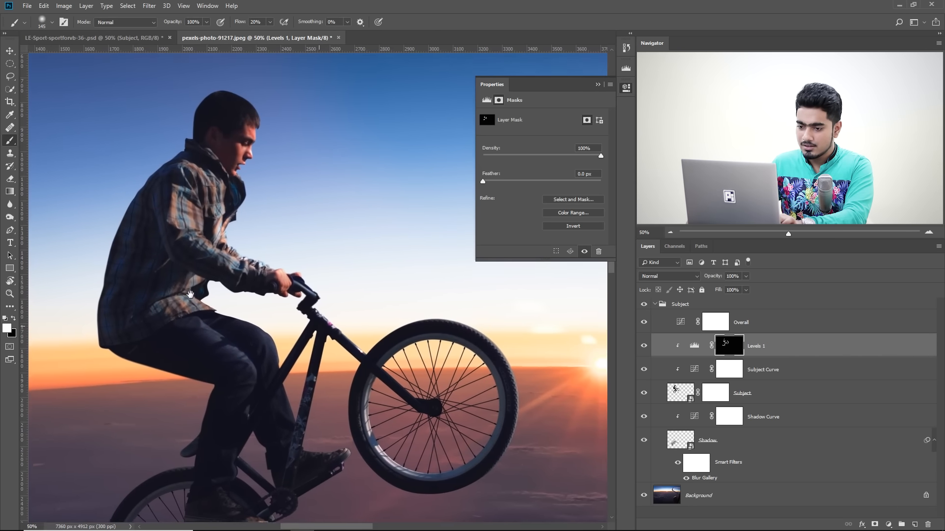
{"action": "left_click_drag", "start_coordinate": [249, 331], "coordinate": [242, 363]}
{"action": "left_click_drag", "start_coordinate": [195, 316], "coordinate": [197, 326]}
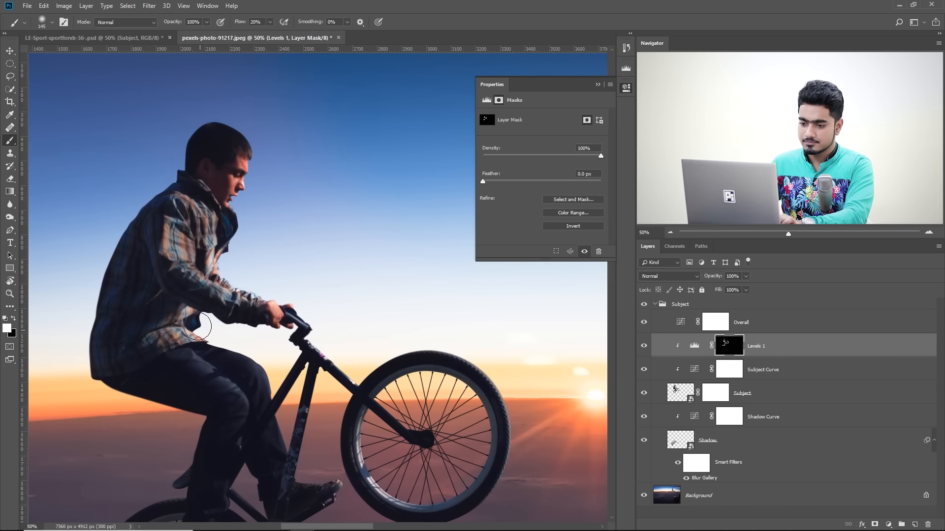
{"action": "key", "text": "ctrl+minus"}
{"action": "key", "text": "ctrl+minus"}
{"action": "key", "text": "ctrl+minus"}
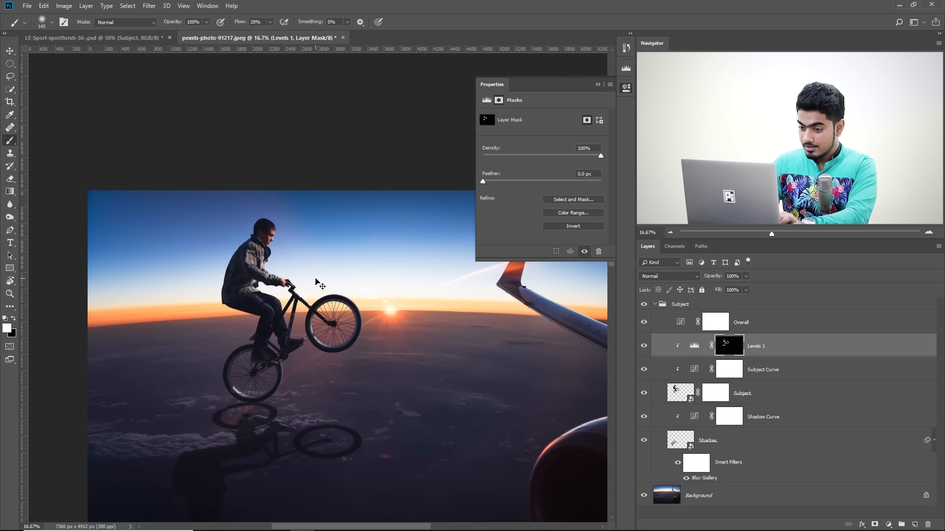
{"action": "key", "text": "ctrl+0"}
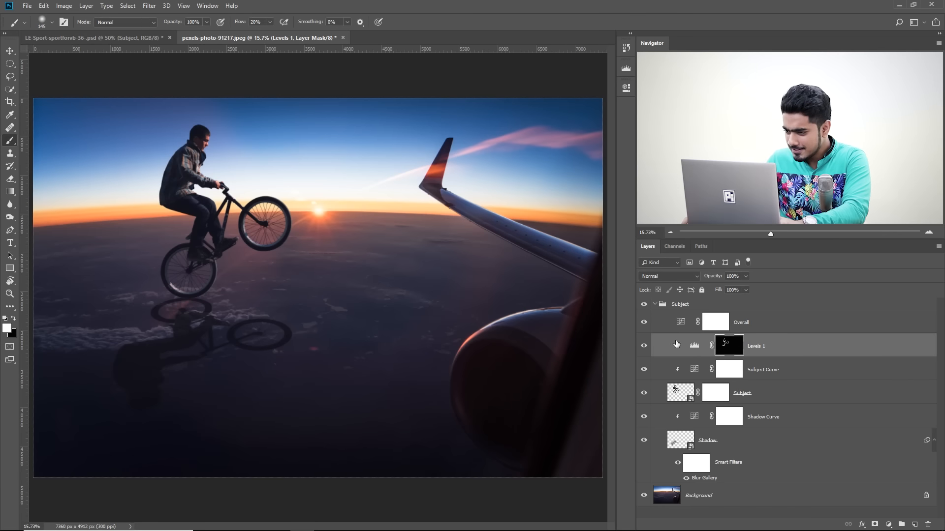
- Collapse the Subject group and add a Gradient Fill layer above it using the Foreground to Transparent preset
{"action": "left_click", "coordinate": [656, 305]}
{"action": "key", "text": "x"}
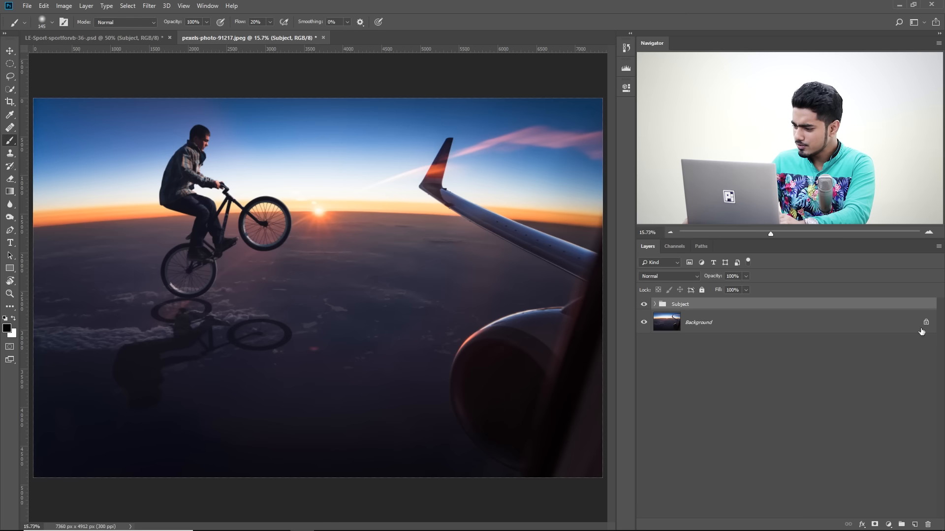
{"action": "left_click", "coordinate": [888, 526]}
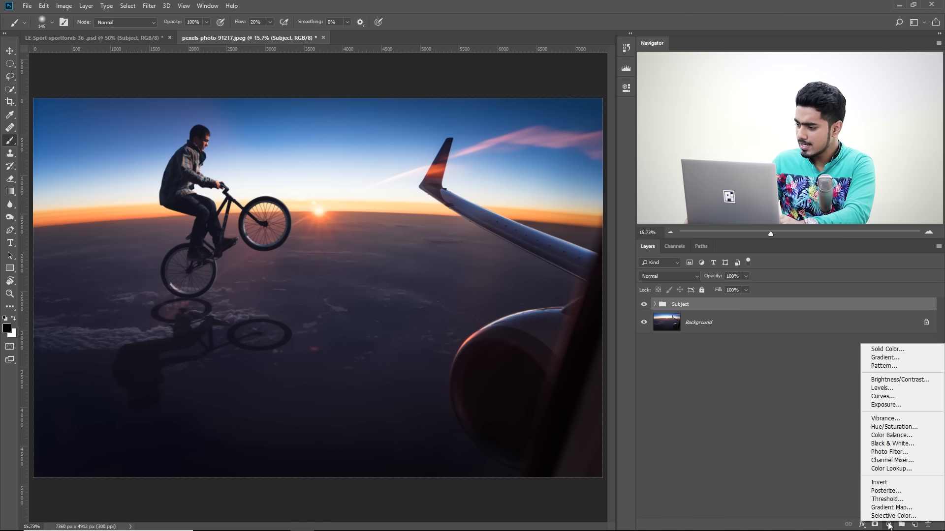
{"action": "left_click", "coordinate": [882, 358]}
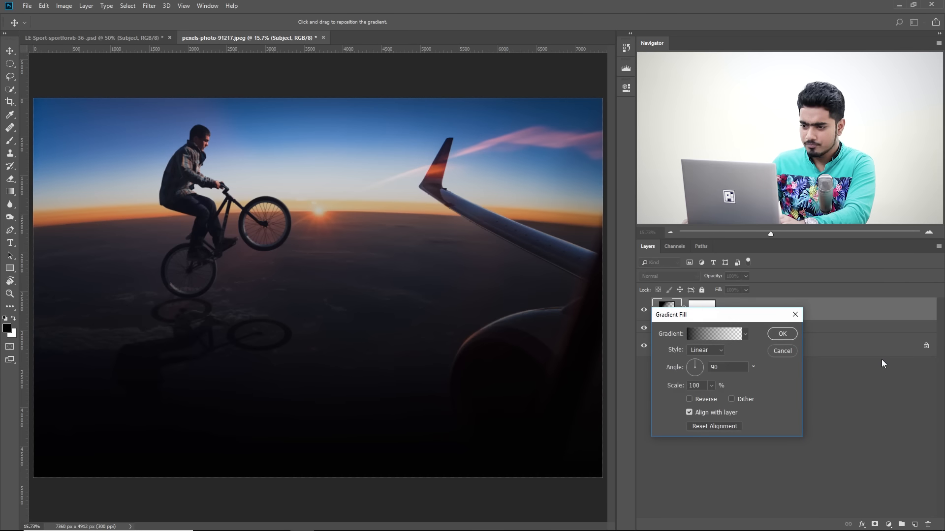
{"action": "left_click", "coordinate": [712, 333]}
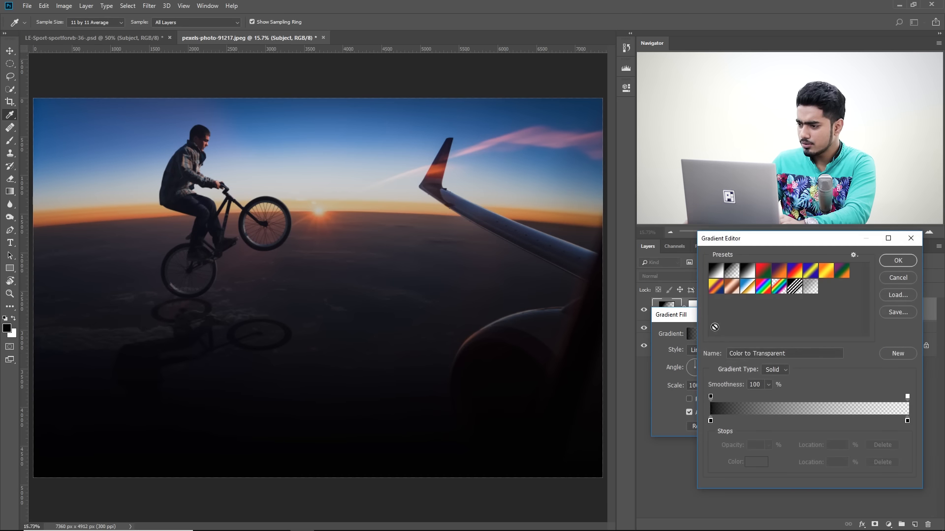
{"action": "left_click_drag", "start_coordinate": [748, 239], "coordinate": [748, 266]}
{"action": "left_click", "coordinate": [731, 300]}
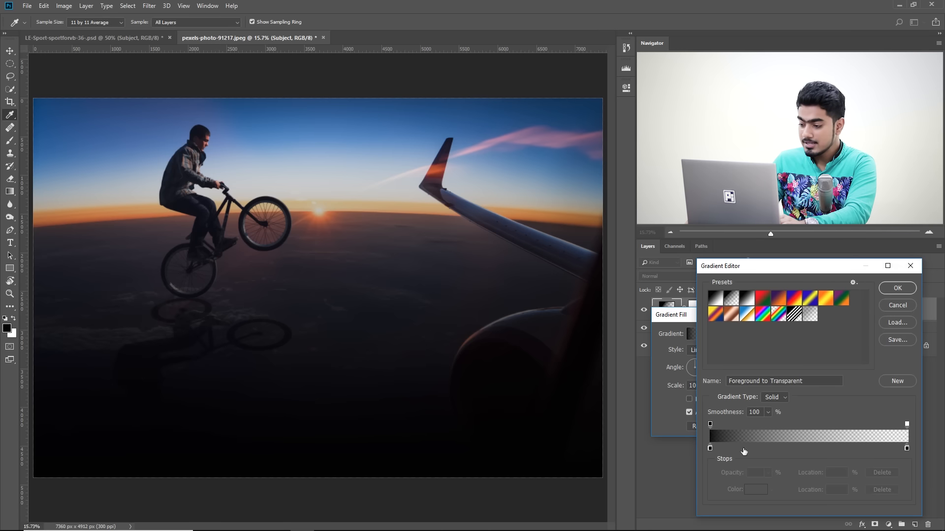
- Set the gradient's start colour stop to white and its end stop to orange ff6200, based on a colour sampled at the sun
{"action": "double_click", "coordinate": [710, 450]}
{"action": "left_click_drag", "start_coordinate": [705, 288], "coordinate": [682, 259]}
{"action": "left_click", "coordinate": [890, 258]}
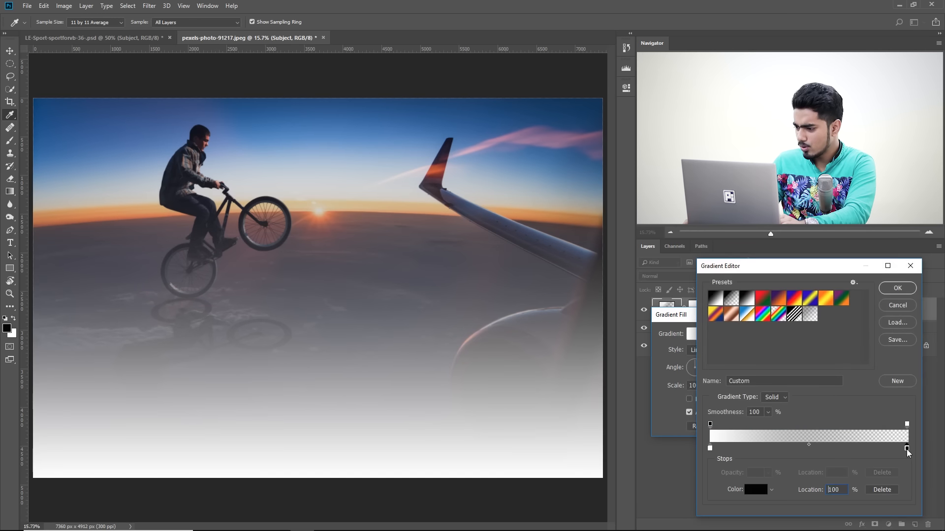
{"action": "double_click", "coordinate": [906, 448]}
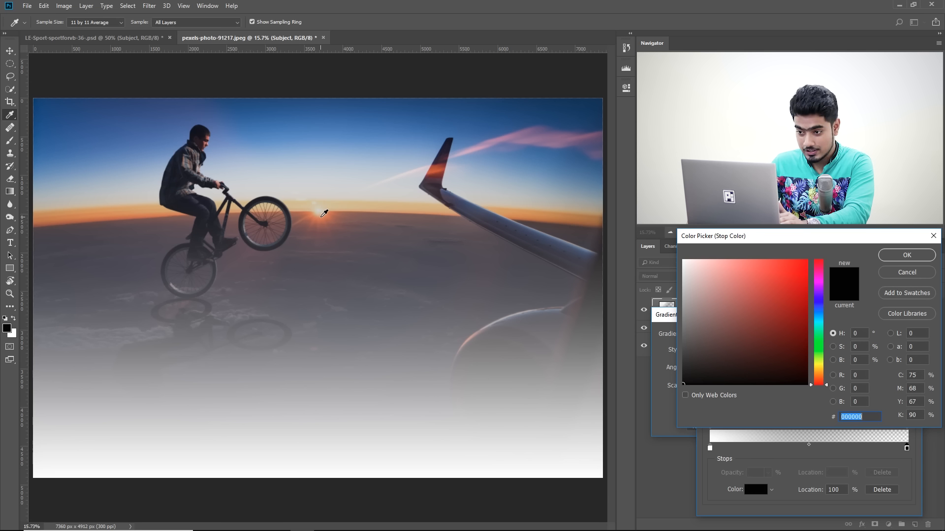
{"action": "left_click", "coordinate": [324, 213]}
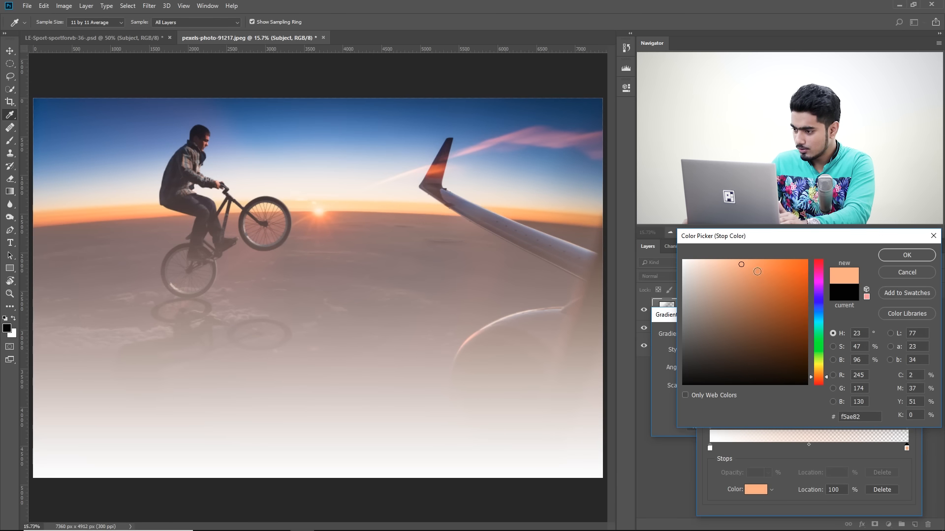
{"action": "left_click_drag", "start_coordinate": [757, 272], "coordinate": [808, 260]}
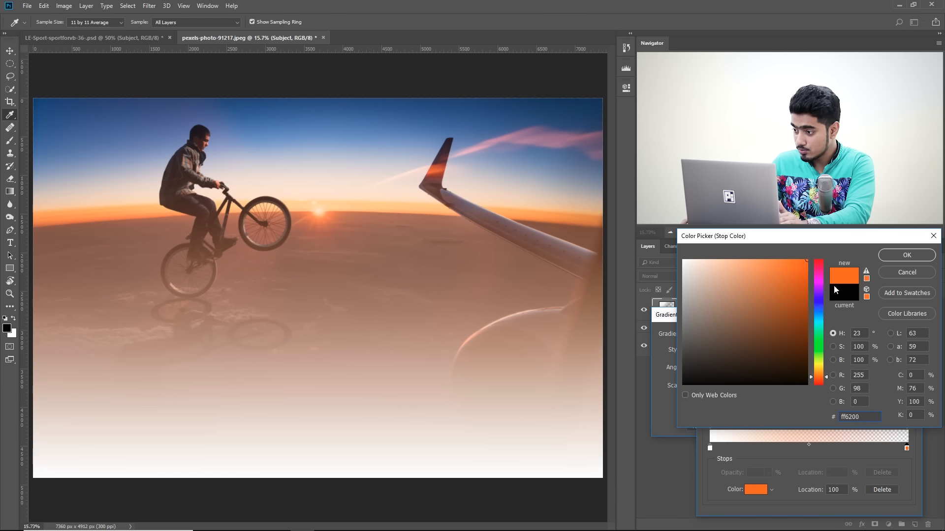
{"action": "left_click", "coordinate": [885, 258]}
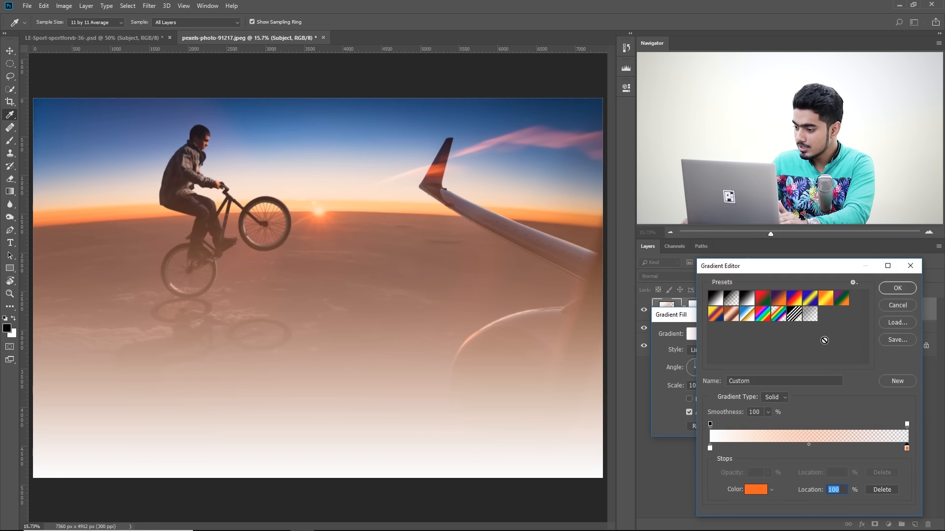
{"action": "left_click", "coordinate": [892, 288]}
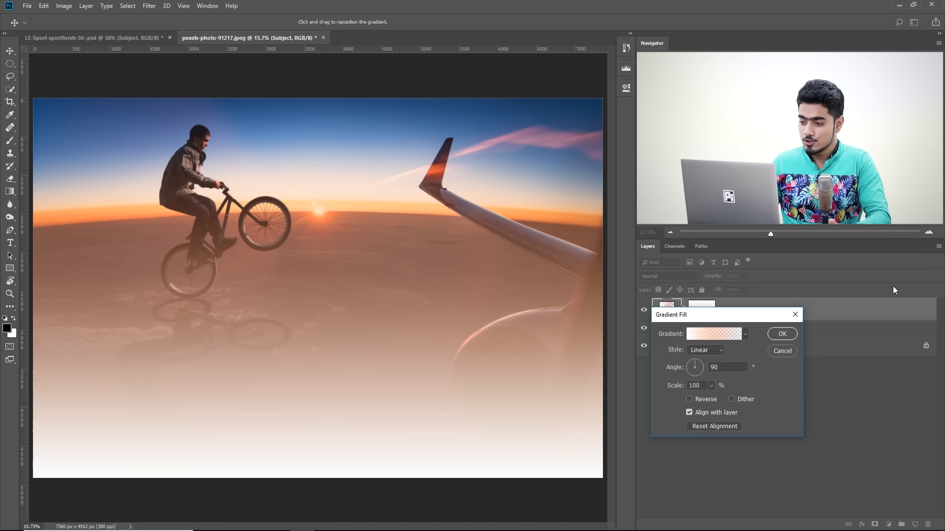
- Change the gradient style to Radial and centre the glow on the sun
{"action": "left_click", "coordinate": [719, 352]}
{"action": "left_click", "coordinate": [713, 368]}
{"action": "left_click_drag", "start_coordinate": [319, 301], "coordinate": [322, 212]}
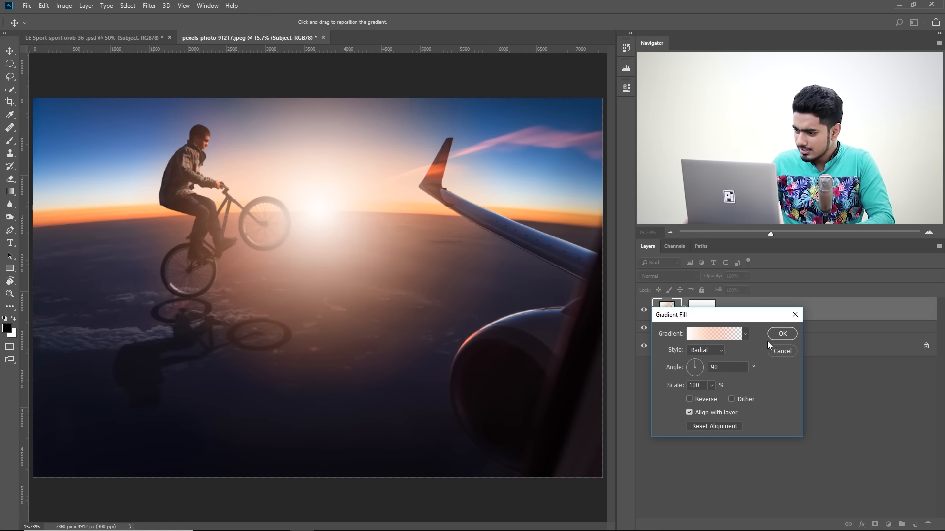
- Change the gradient's end stop colour to orange ff7800 and move the glow slightly above the sun
{"action": "left_click", "coordinate": [724, 339]}
{"action": "double_click", "coordinate": [907, 449]}
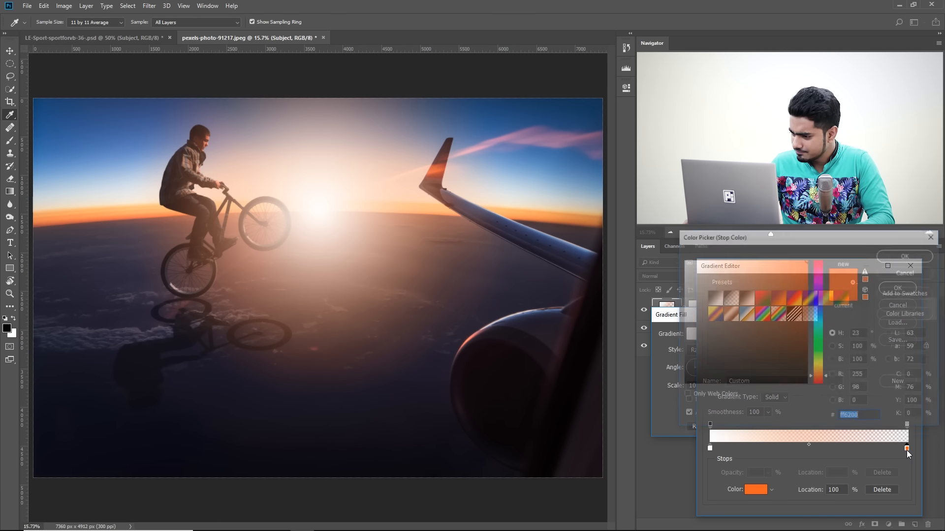
{"action": "left_click_drag", "start_coordinate": [826, 377], "coordinate": [825, 375]}
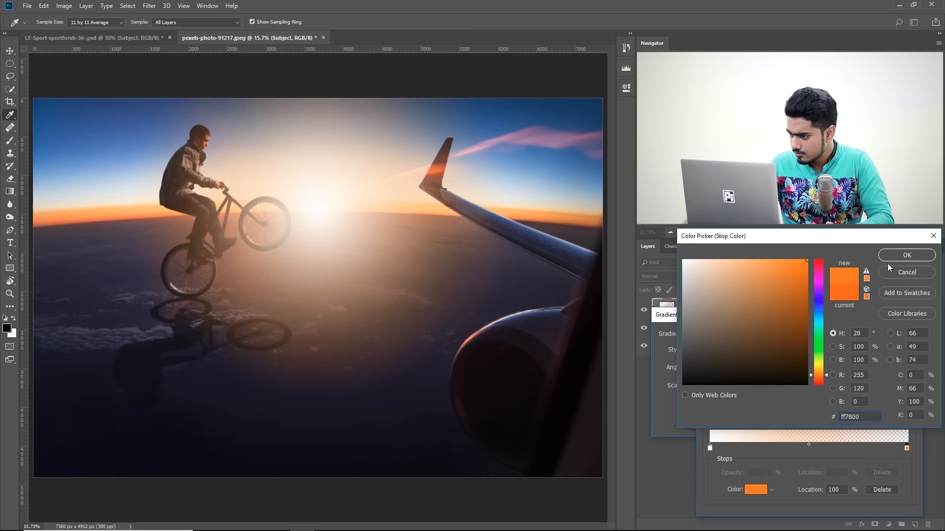
{"action": "left_click", "coordinate": [900, 254]}
{"action": "left_click", "coordinate": [887, 290]}
{"action": "left_click_drag", "start_coordinate": [316, 222], "coordinate": [325, 199]}
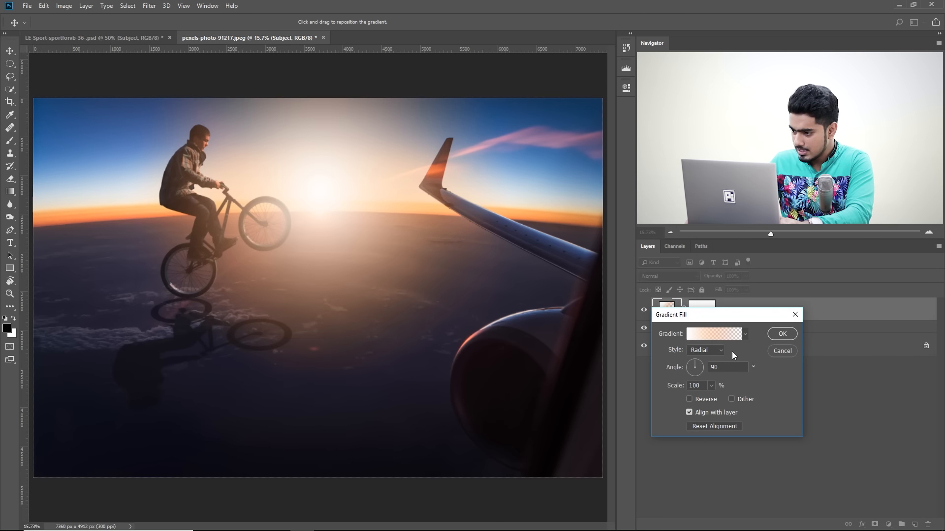
- Set the gradient scale to 175%, apply the fill, and set the layer's blend mode to Screen
{"action": "left_click_drag", "start_coordinate": [710, 396], "coordinate": [716, 397]}
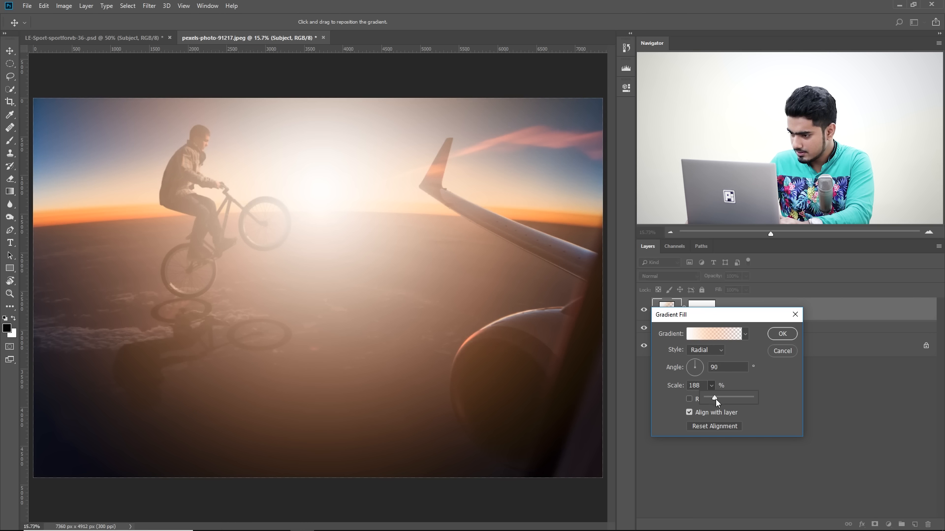
{"action": "left_click", "coordinate": [690, 386]}
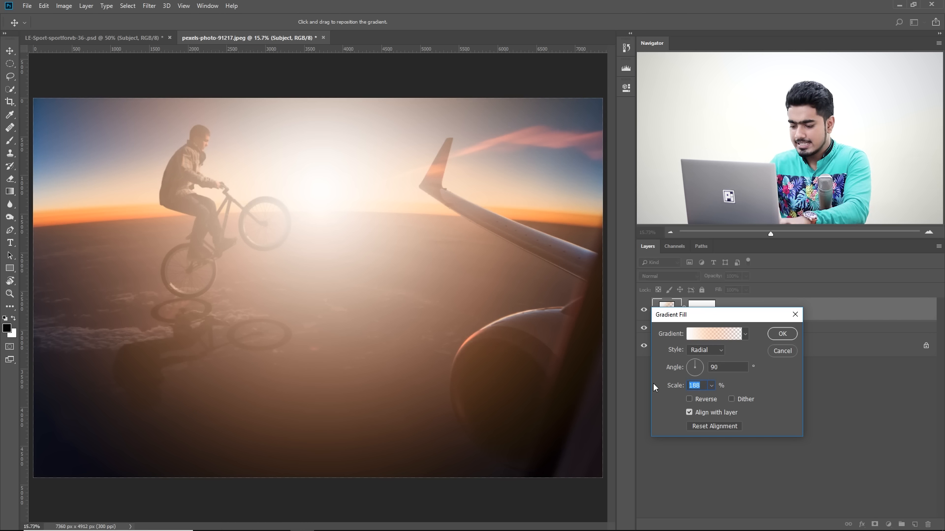
{"action": "type", "text": "175b"}
{"action": "left_click", "coordinate": [785, 335]}
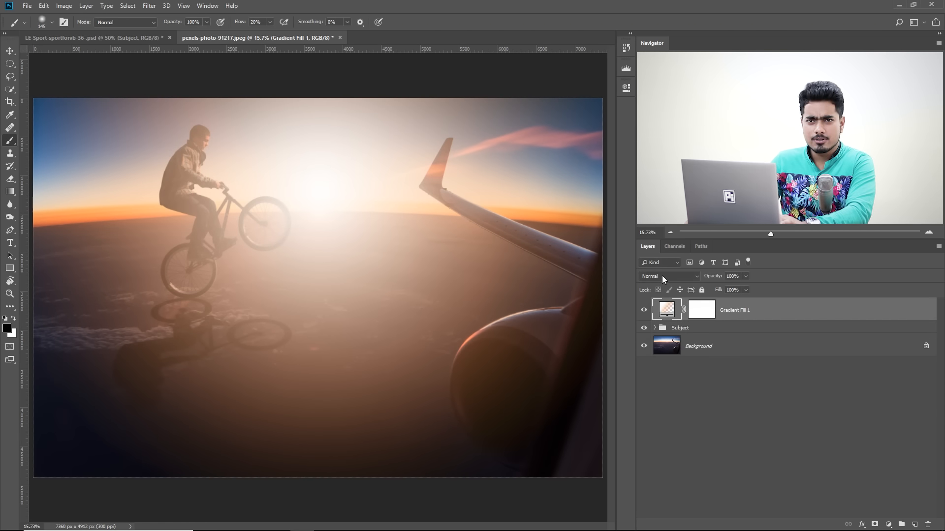
{"action": "left_click", "coordinate": [663, 276]}
{"action": "left_click", "coordinate": [661, 358]}
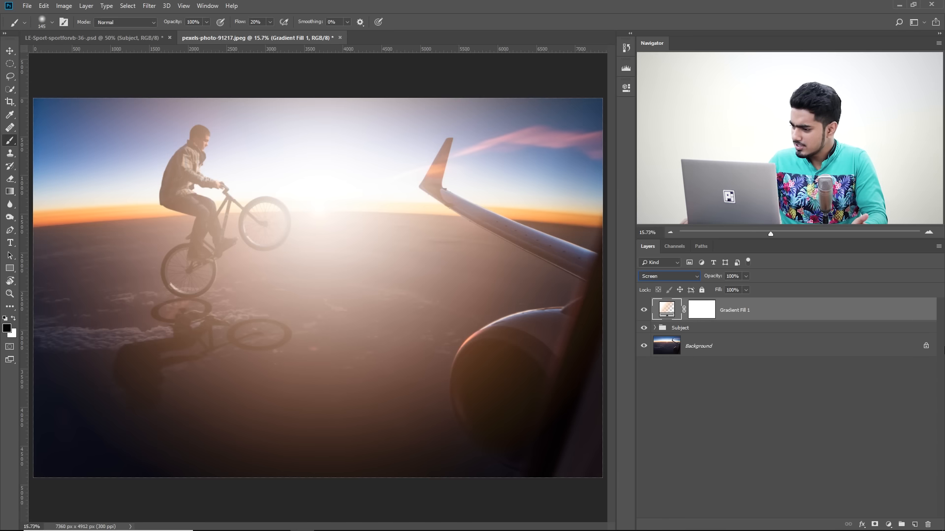
- In the gradient layer's blending options, raise the Blend If Underlying Layer black threshold to 37
{"action": "double_click", "coordinate": [914, 311]}
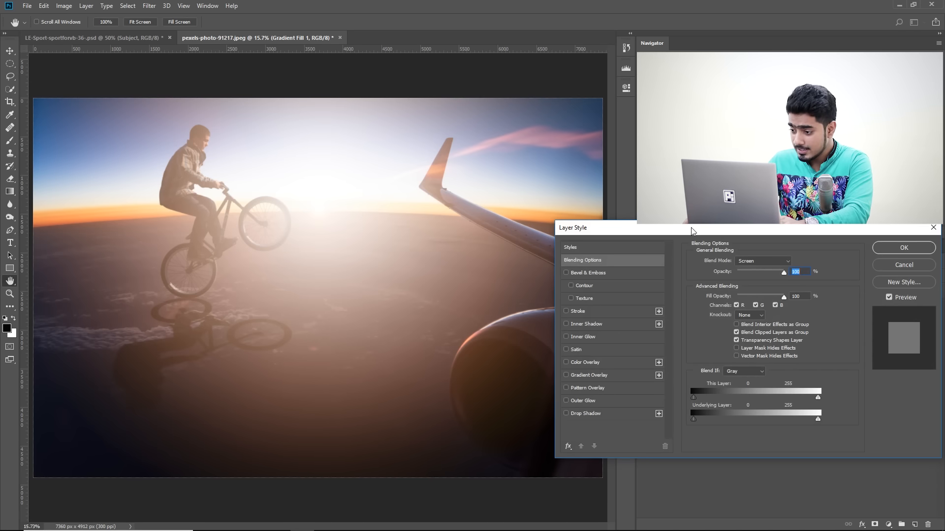
{"action": "left_click_drag", "start_coordinate": [693, 230], "coordinate": [694, 249]}
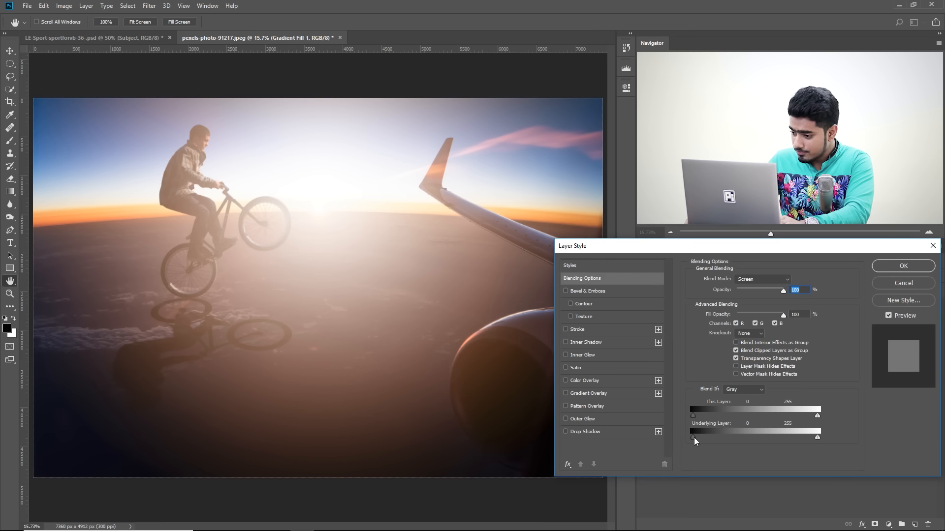
{"action": "left_click_drag", "start_coordinate": [709, 439], "coordinate": [723, 438]}
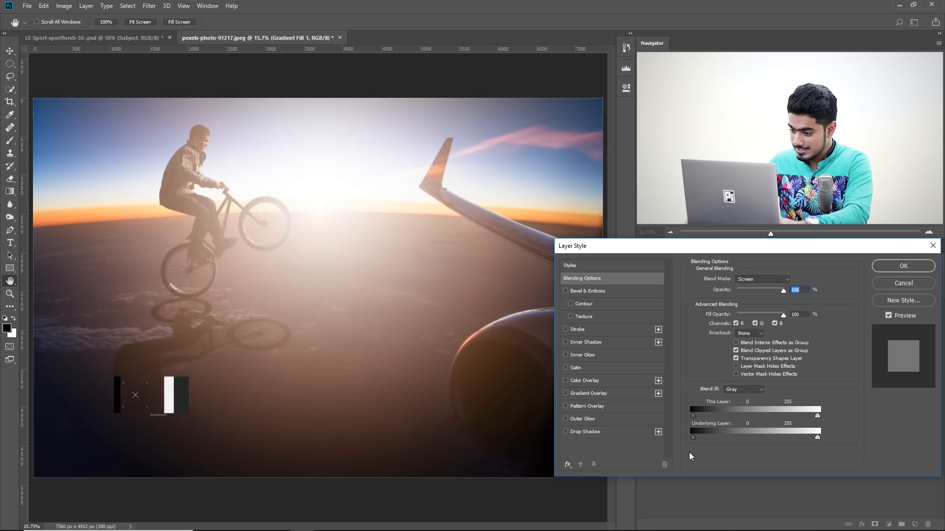
{"action": "left_click_drag", "start_coordinate": [695, 436], "coordinate": [710, 437]}
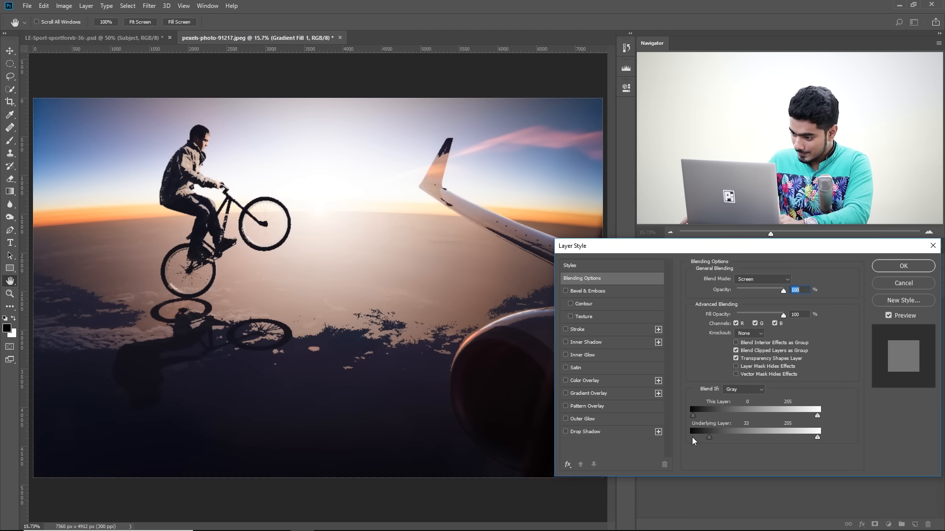
{"action": "left_click_drag", "start_coordinate": [708, 440], "coordinate": [712, 442]}
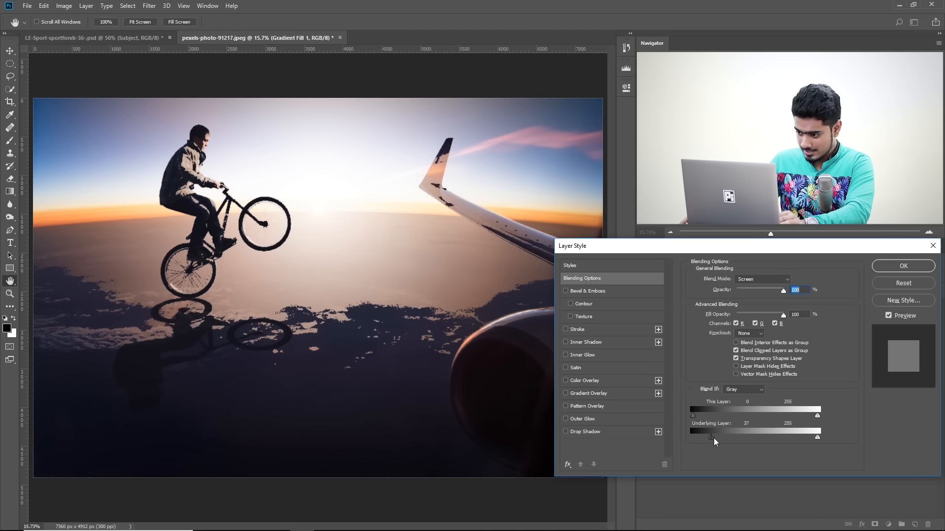
- Split the Underlying Layer black threshold and feather it to 7 / 168 so the glow fades smoothly in dark areas
{"action": "left_click_drag", "start_coordinate": [713, 437], "coordinate": [767, 438]}
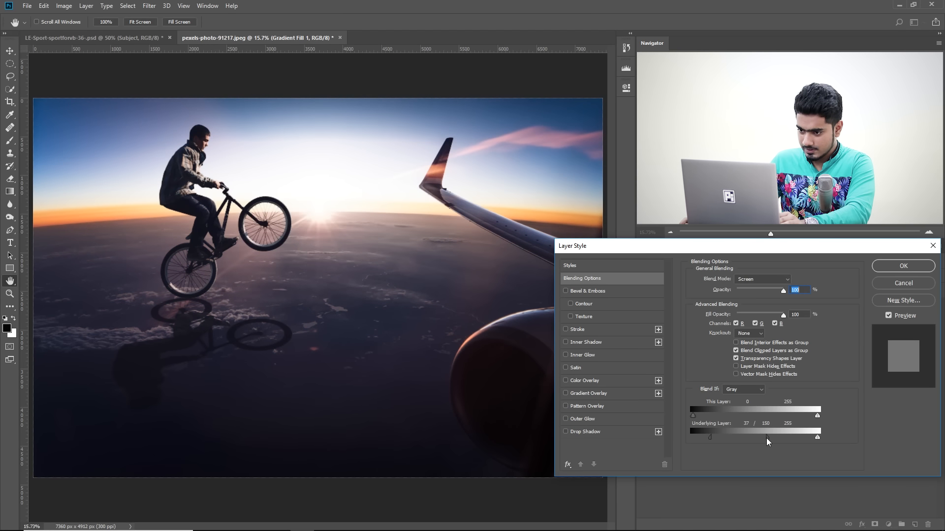
{"action": "left_click_drag", "start_coordinate": [707, 441], "coordinate": [675, 439]}
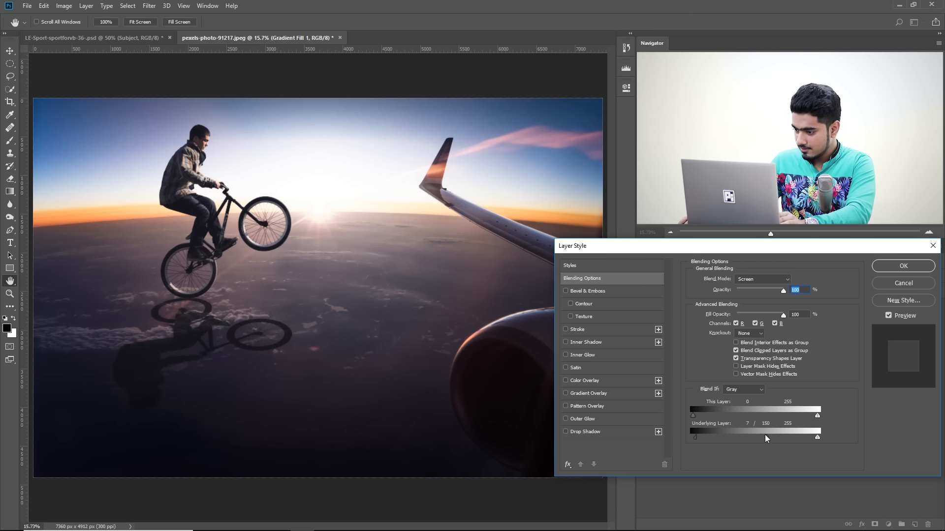
{"action": "left_click_drag", "start_coordinate": [772, 439], "coordinate": [763, 436]}
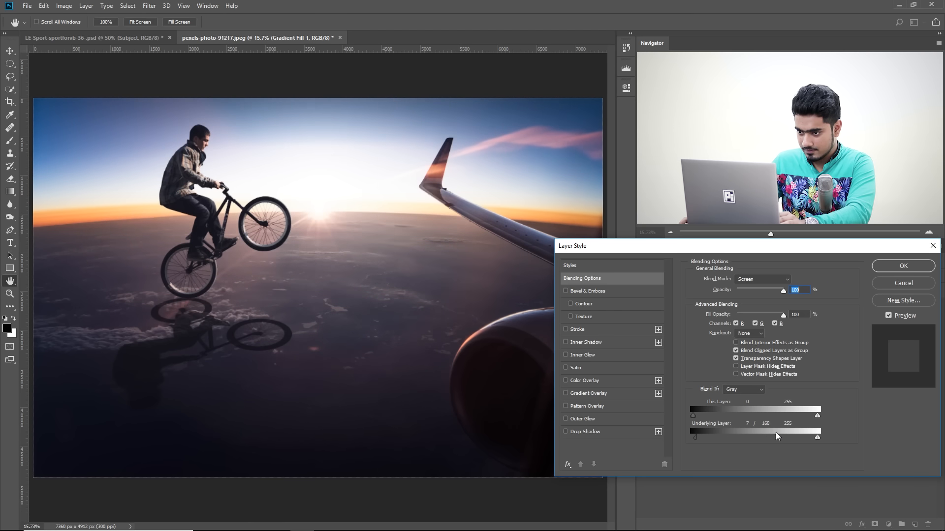
- Apply the blending options, move the Gradient Fill 1 layer below the Subject group, and place a duplicate of it above the group
{"action": "left_click", "coordinate": [889, 264]}
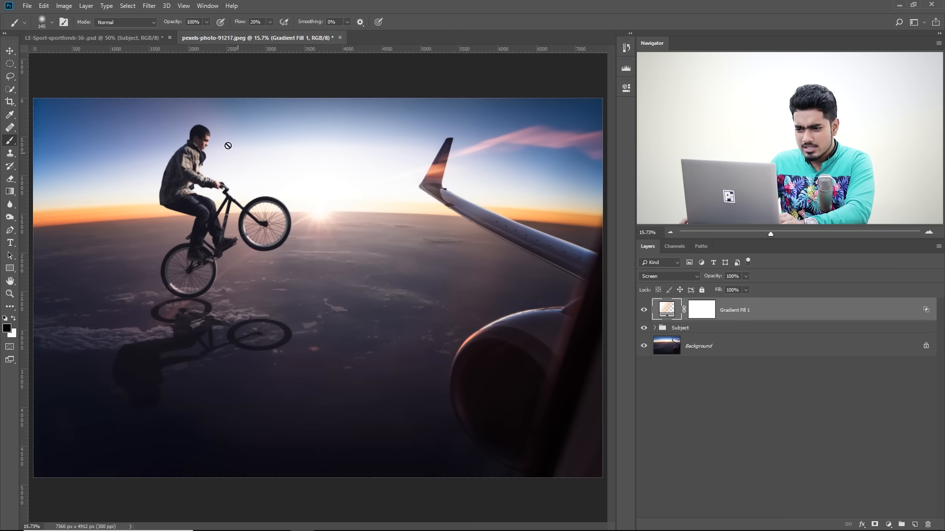
{"action": "left_click_drag", "start_coordinate": [730, 309], "coordinate": [732, 335]}
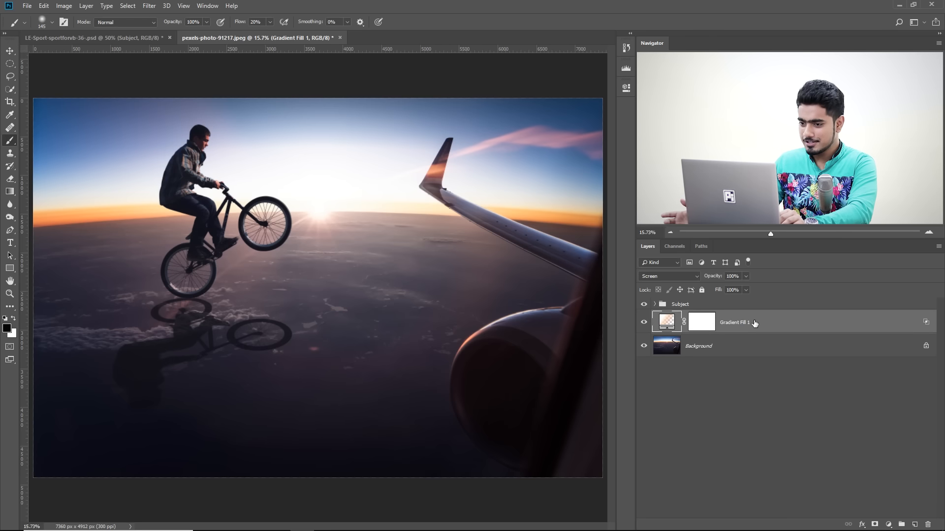
{"action": "key", "text": "ctrl+j"}
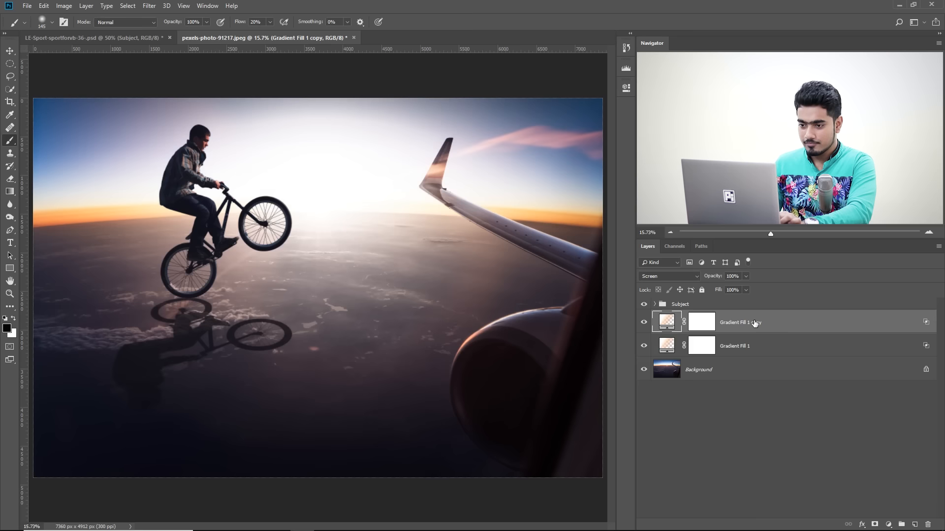
{"action": "left_click_drag", "start_coordinate": [754, 323], "coordinate": [750, 299]}
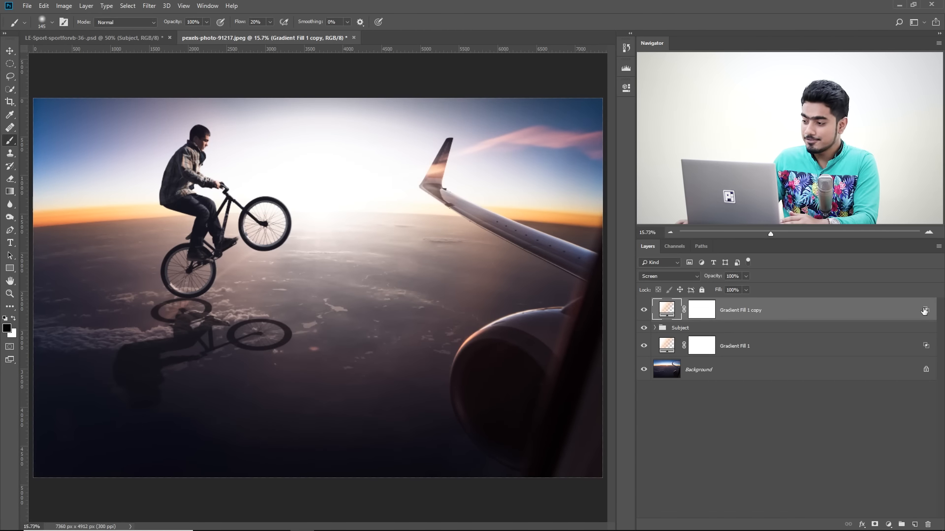
- Reset the gradient copy's Blend If Underlying Layer black threshold to 0 so its glow also covers dark areas
{"action": "double_click", "coordinate": [925, 310]}
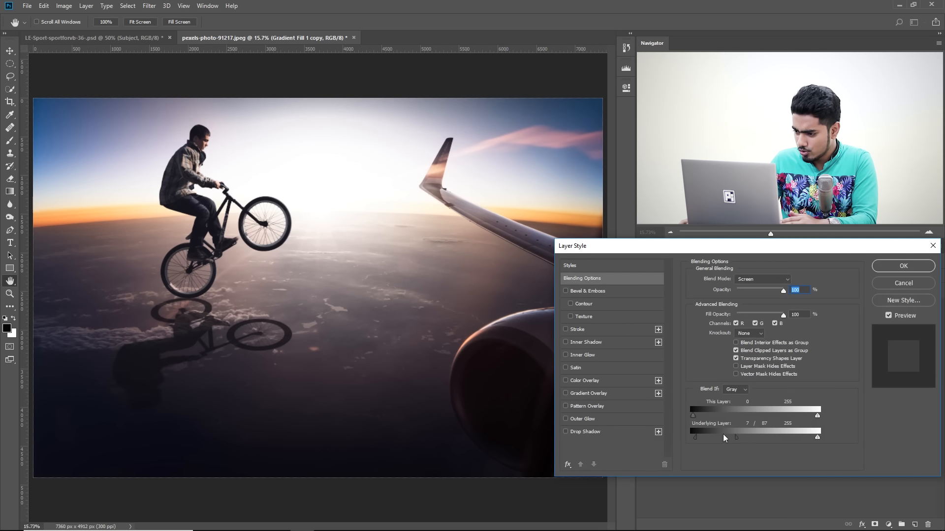
{"action": "left_click_drag", "start_coordinate": [751, 437], "coordinate": [614, 433]}
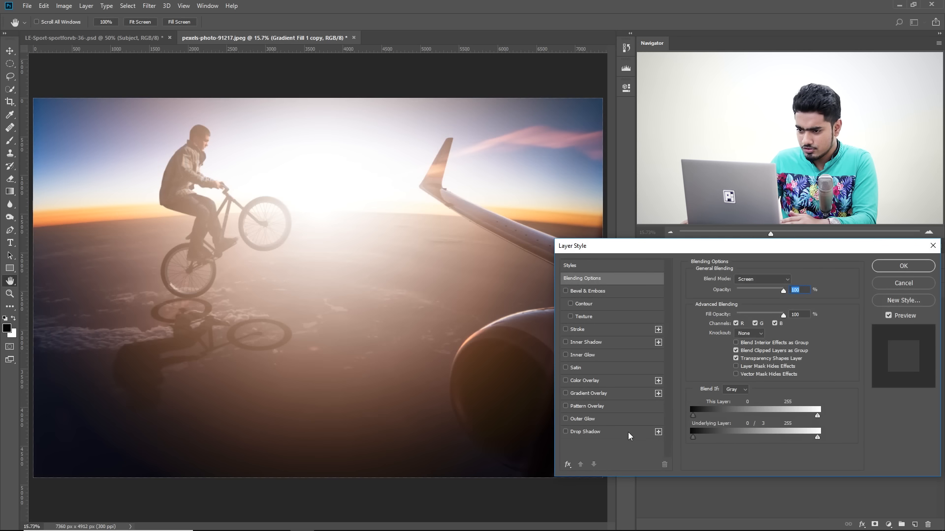
{"action": "left_click", "coordinate": [904, 266]}
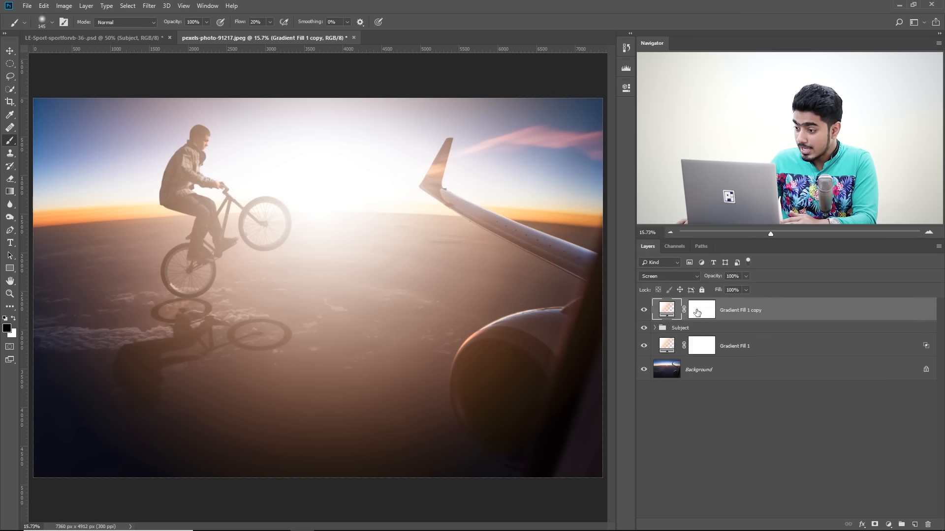
- Set the duplicated gradient fill's scale to 75% and apply it
{"action": "double_click", "coordinate": [668, 308]}
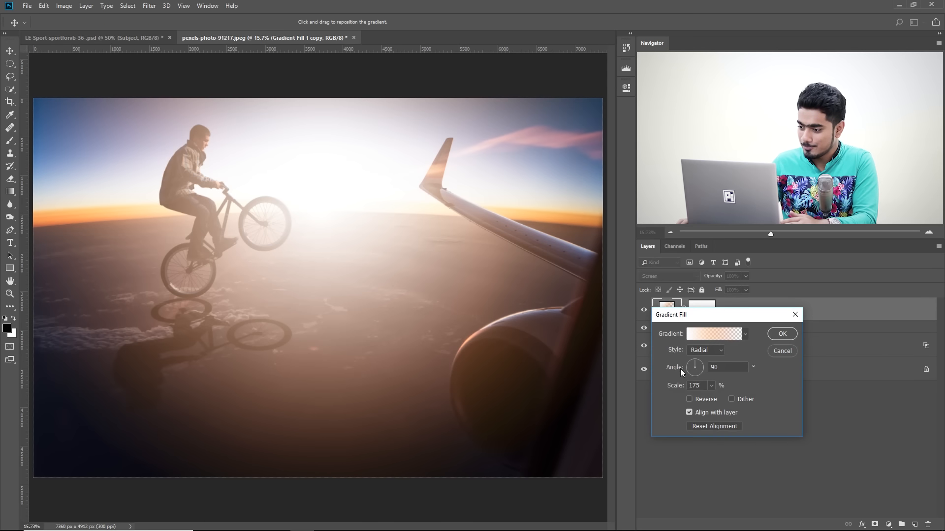
{"action": "left_click", "coordinate": [710, 385]}
{"action": "left_click_drag", "start_coordinate": [701, 395], "coordinate": [708, 396]}
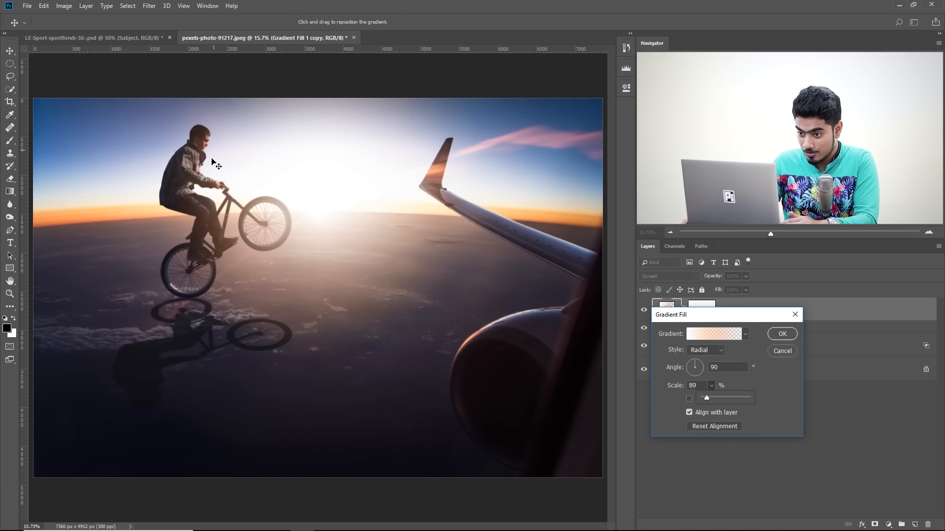
{"action": "double_click", "coordinate": [700, 387]}
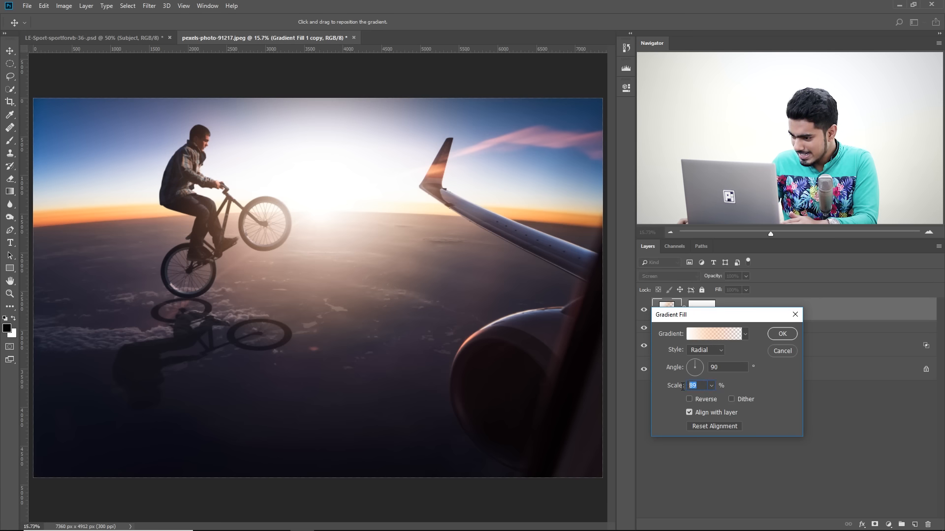
{"action": "type", "text": "1"}
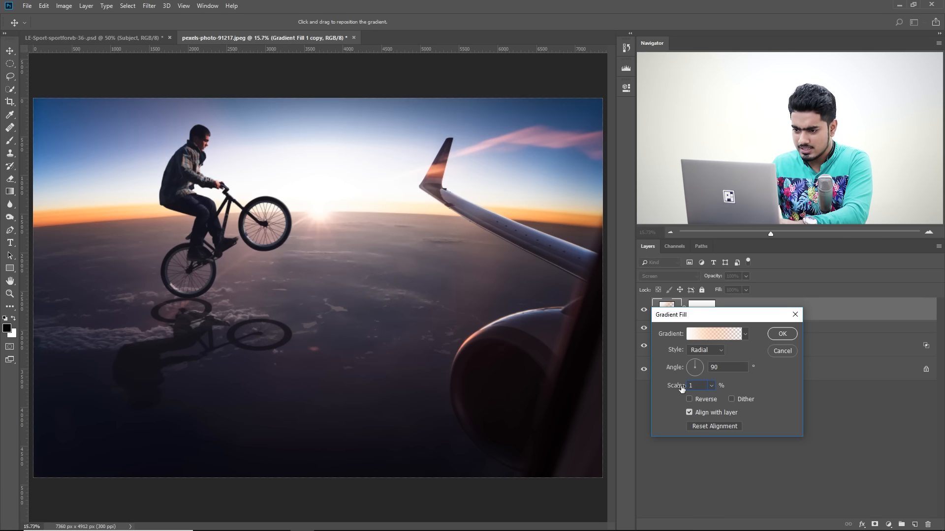
{"action": "type", "text": "00"}
{"action": "key", "text": "BackSpace"}
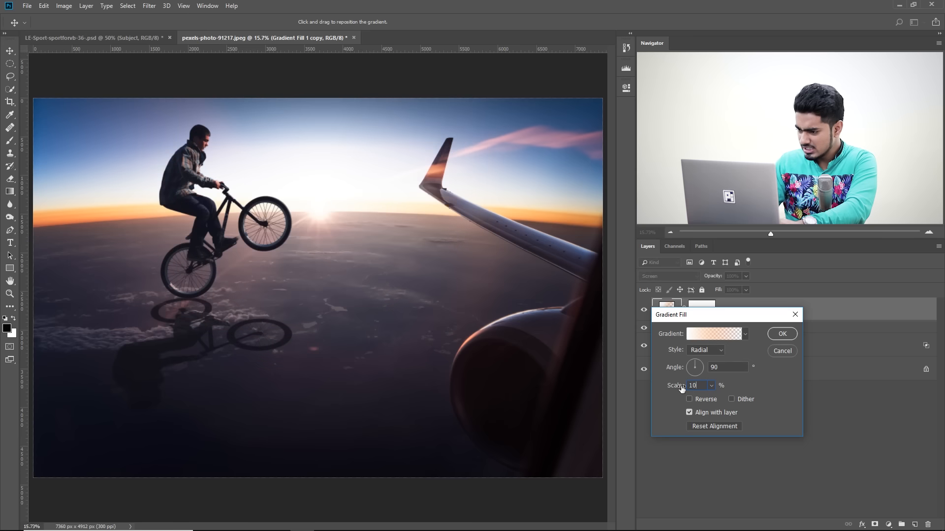
{"action": "type", "text": "75"}
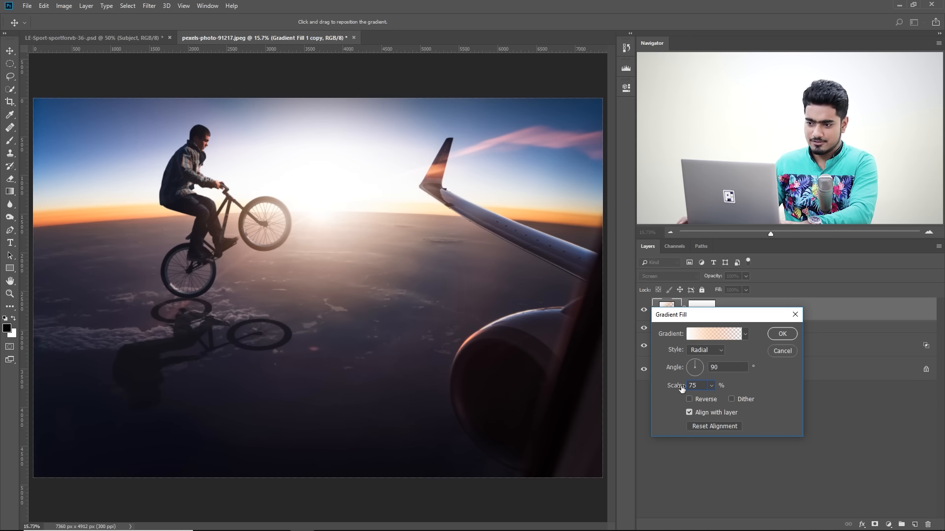
{"action": "left_click", "coordinate": [782, 338]}
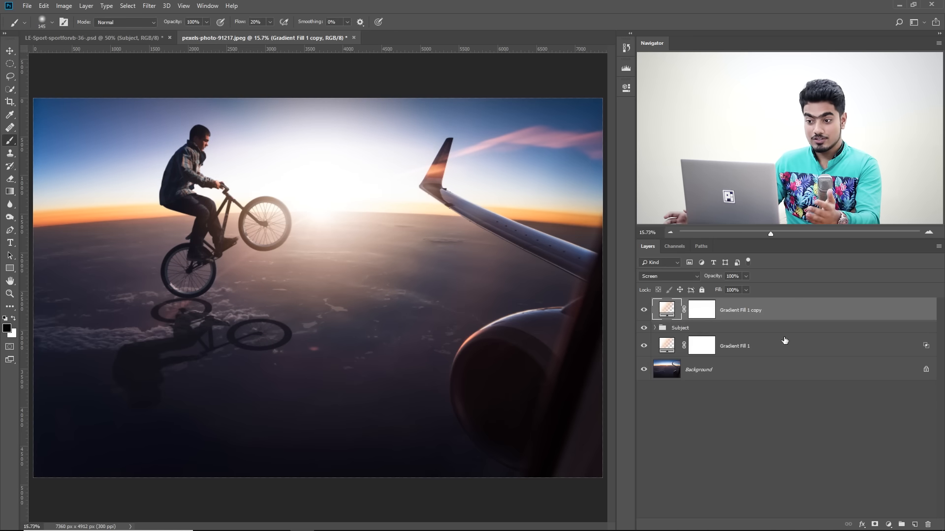
- Hide both gradient fill layers and show them again to compare the image with and without the glow
{"action": "left_click", "coordinate": [644, 347]}
{"action": "left_click", "coordinate": [642, 310]}
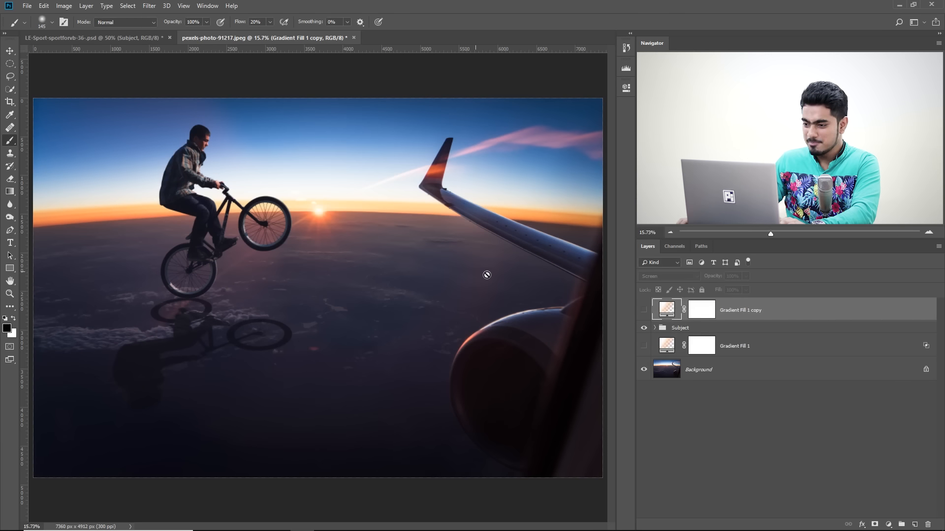
{"action": "left_click", "coordinate": [645, 348]}
{"action": "left_click", "coordinate": [642, 309]}
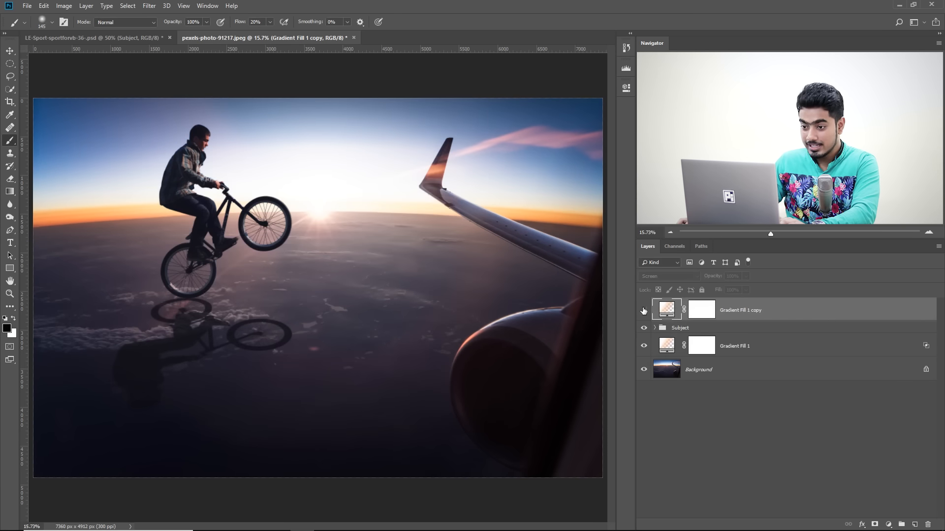
{"action": "left_click", "coordinate": [643, 310]}
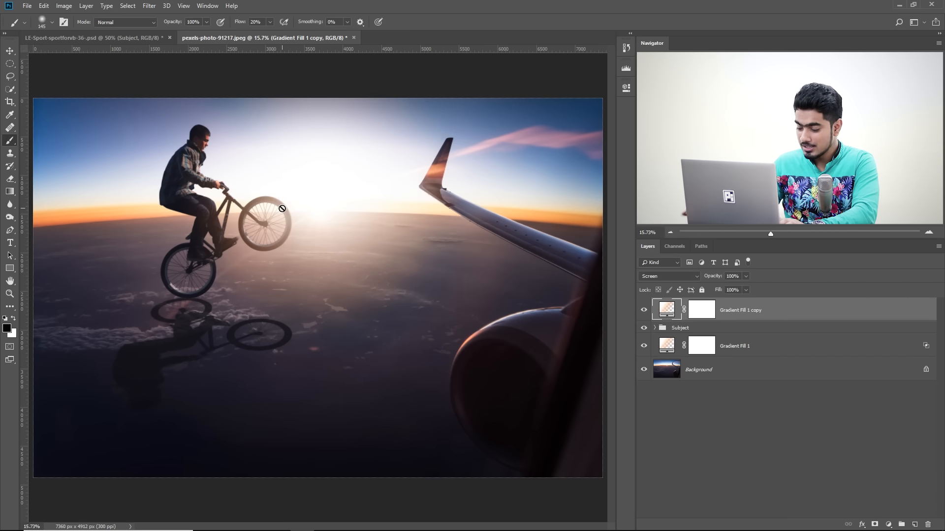
- Paint black with a large soft brush on the Gradient Fill 1 mask to reduce the glow across the upper sky
{"action": "key", "text": "ctrl+minus"}
{"action": "key", "text": "ctrl+minus"}
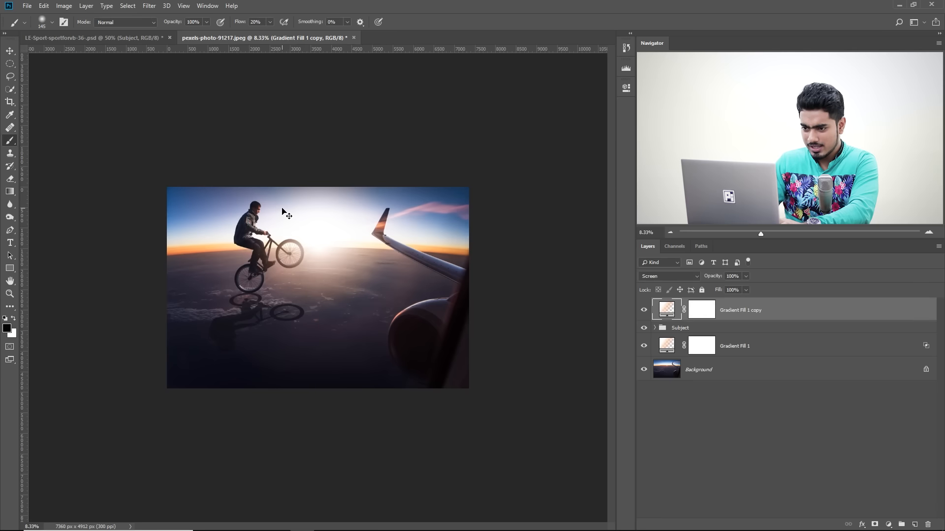
{"action": "key", "text": "ctrl+plus"}
{"action": "key", "text": "ctrl+plus"}
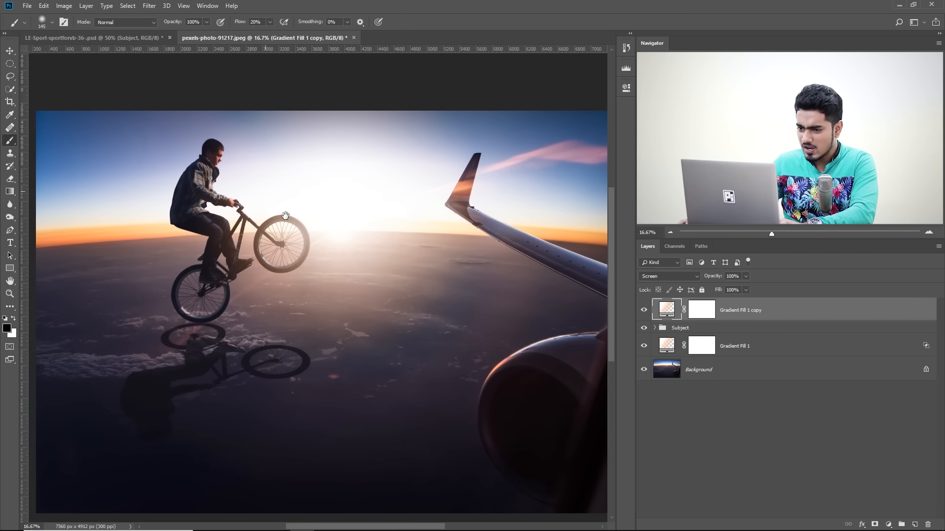
{"action": "key", "text": "ctrl+plus"}
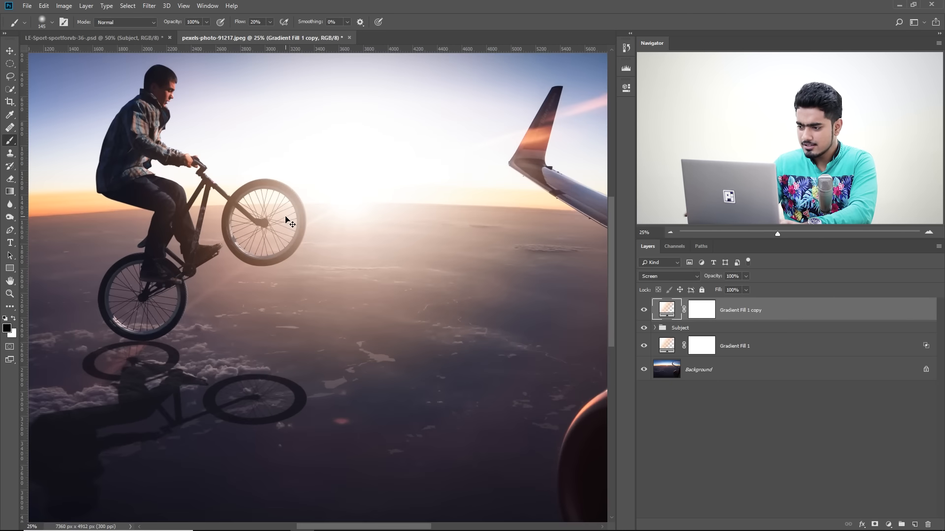
{"action": "left_click", "coordinate": [705, 345]}
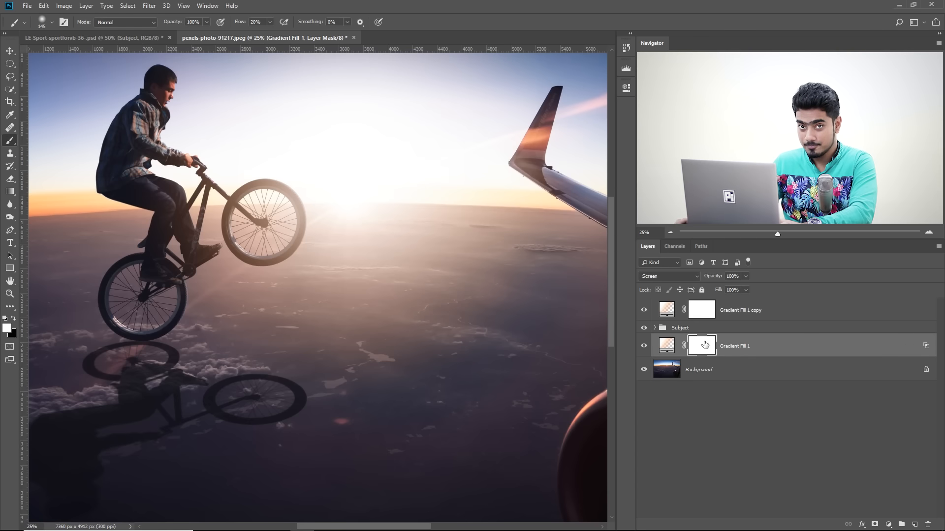
{"action": "mouse_move", "coordinate": [300, 129]}
{"action": "left_mouse_down"}
{"action": "mouse_move", "coordinate": [367, 129]}
{"action": "mouse_move", "coordinate": [349, 130]}
{"action": "left_mouse_up"}
{"action": "left_click_drag", "start_coordinate": [289, 154], "coordinate": [292, 154]}
{"action": "key", "text": "x"}
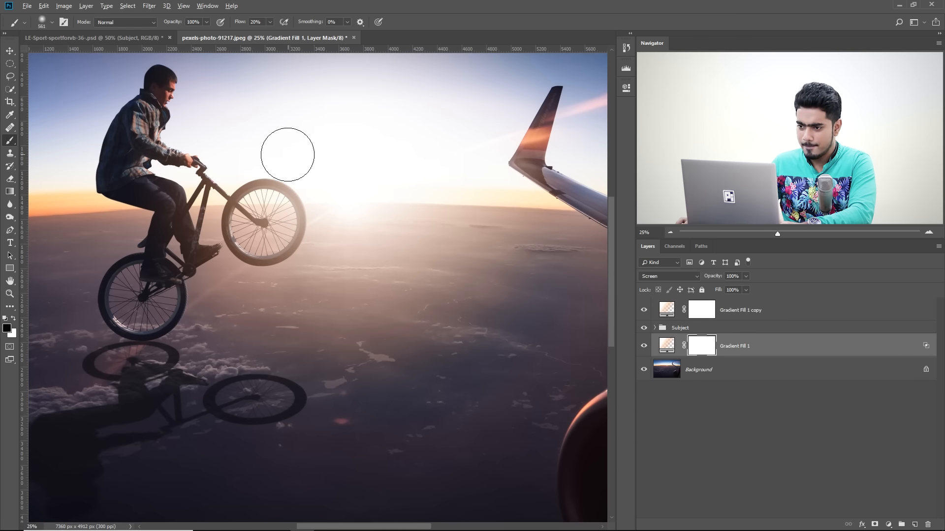
{"action": "mouse_move", "coordinate": [202, 120]}
{"action": "left_mouse_down"}
{"action": "mouse_move", "coordinate": [393, 120]}
{"action": "mouse_move", "coordinate": [340, 120]}
{"action": "left_mouse_up"}
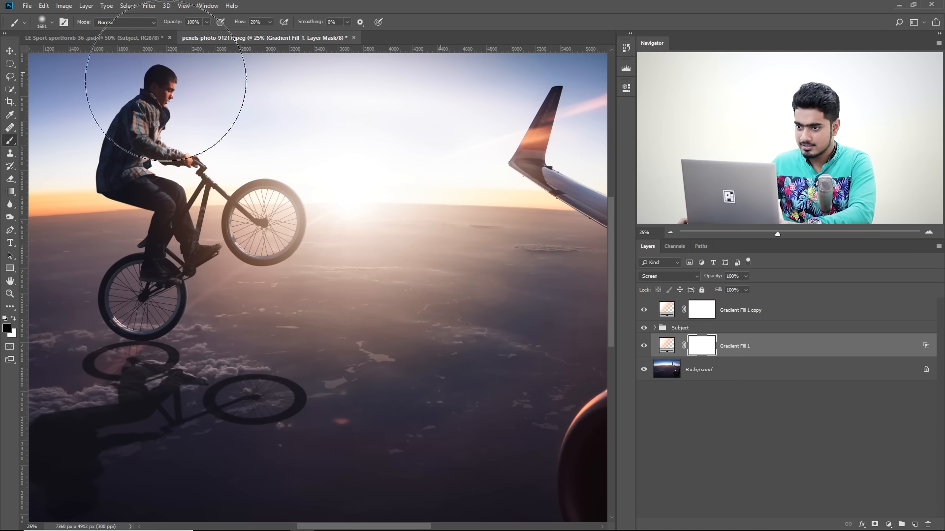
{"action": "left_click_drag", "start_coordinate": [355, 81], "coordinate": [168, 81]}
{"action": "key", "text": "ctrl+minus"}
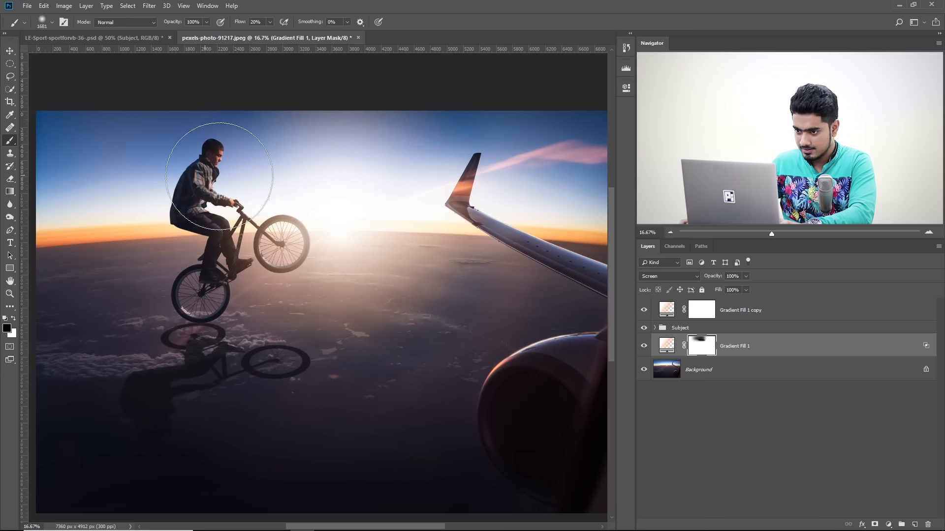
{"action": "left_click_drag", "start_coordinate": [313, 180], "coordinate": [520, 184]}
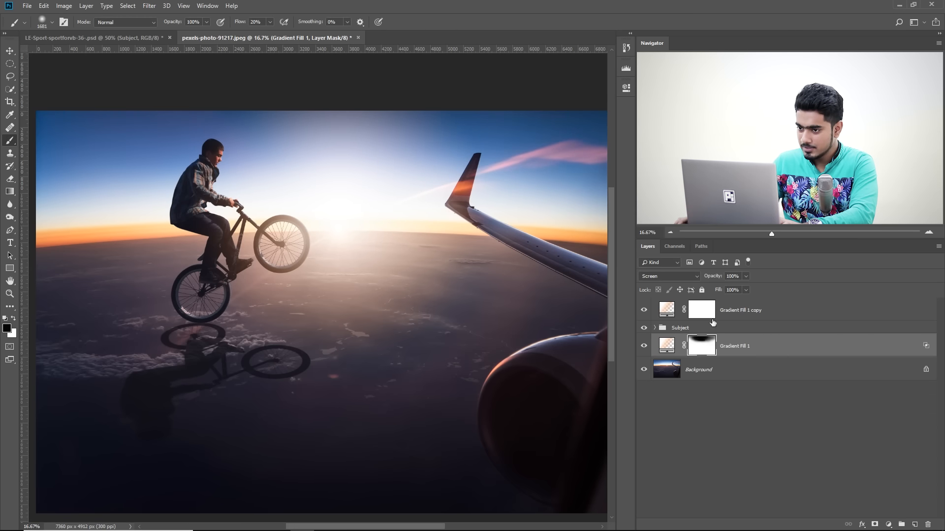
- Compare Gradient Fill 1 with its mask off and on, and paint out more glow in the sky around the cyclist
{"action": "left_click", "coordinate": [708, 349], "text": "shift"}
{"action": "left_click", "coordinate": [707, 348], "text": "shift"}
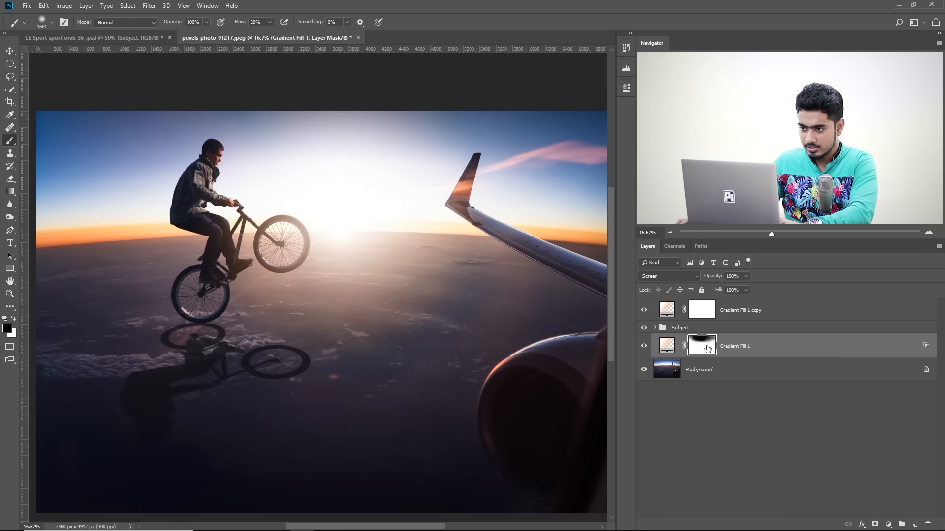
{"action": "left_click_drag", "start_coordinate": [455, 165], "coordinate": [445, 165]}
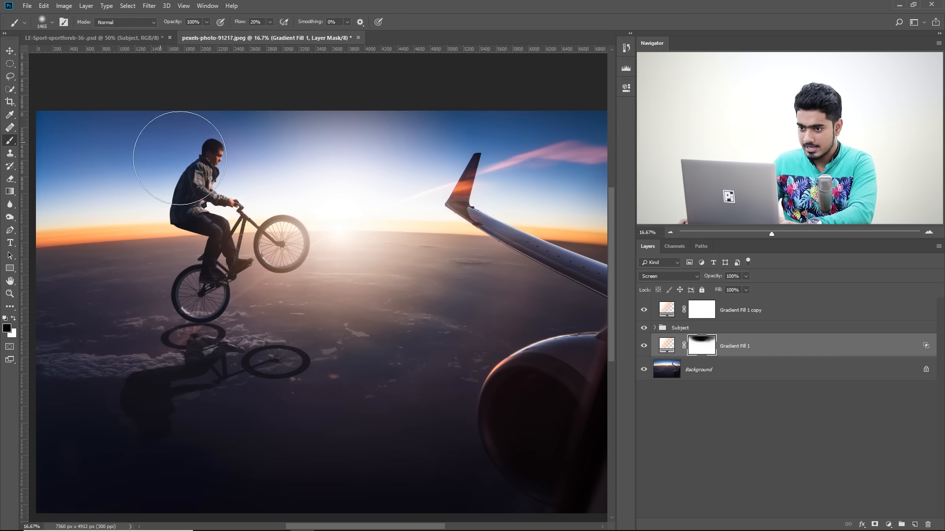
{"action": "left_click_drag", "start_coordinate": [193, 152], "coordinate": [109, 145]}
- Expand the Subject group and paint black with a small soft brush on the Levels 1 mask to soften the highlight on the cyclist's nose
{"action": "key", "text": "ctrl+plus"}
{"action": "key", "text": "ctrl+plus"}
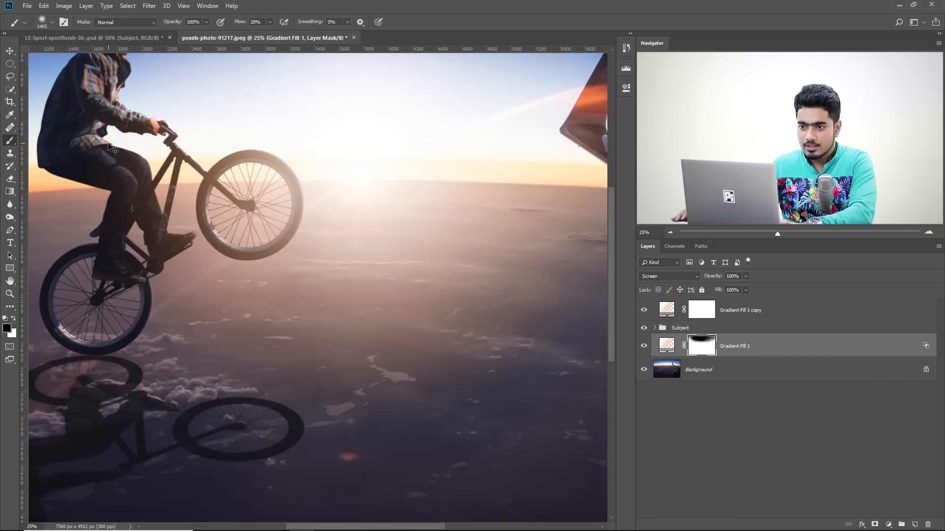
{"action": "left_click_drag", "start_coordinate": [256, 306], "coordinate": [268, 312]}
{"action": "key", "text": "ctrl+plus"}
{"action": "key", "text": "ctrl+plus"}
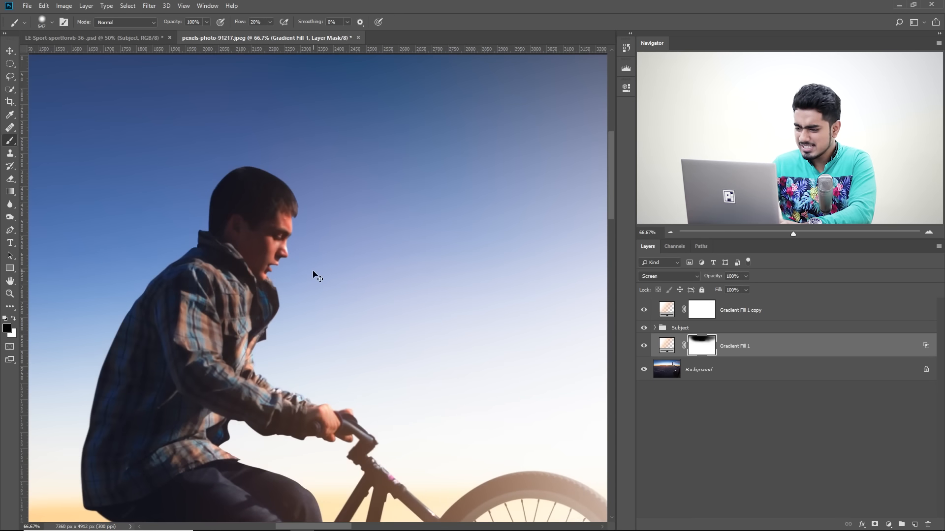
{"action": "key", "text": "ctrl+plus"}
{"action": "key", "text": "ctrl+plus"}
{"action": "key", "text": "ctrl+plus"}
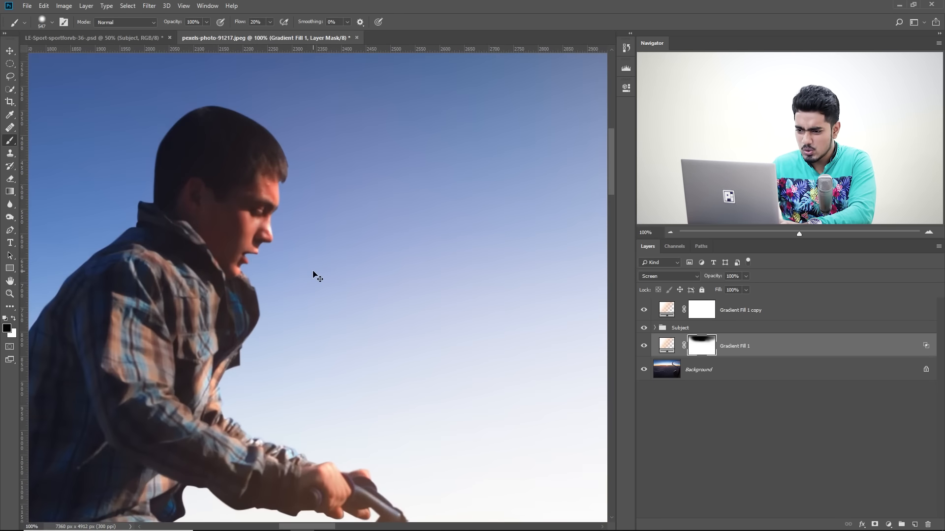
{"action": "key", "text": "ctrl+plus"}
{"action": "left_click_drag", "start_coordinate": [274, 191], "coordinate": [367, 340]}
{"action": "left_click_drag", "start_coordinate": [453, 311], "coordinate": [147, 284]}
{"action": "left_click", "coordinate": [654, 329]}
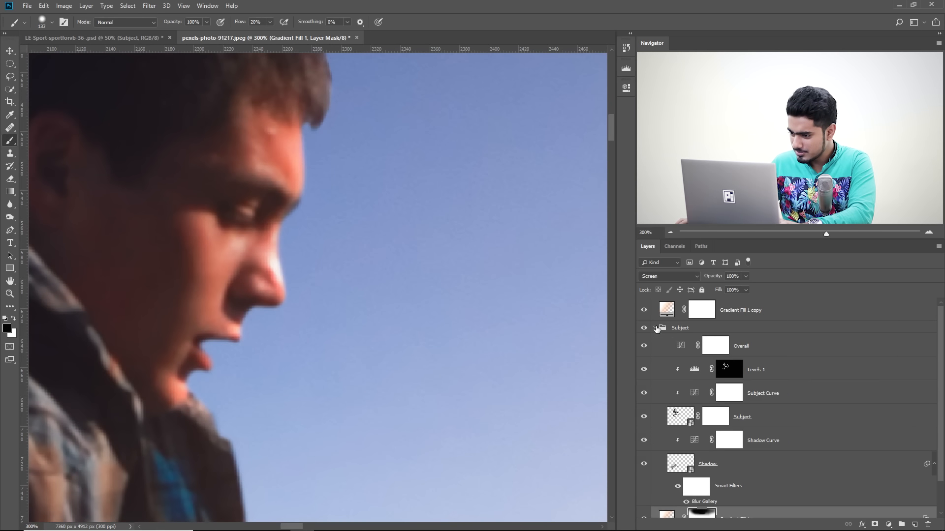
{"action": "left_click", "coordinate": [731, 374]}
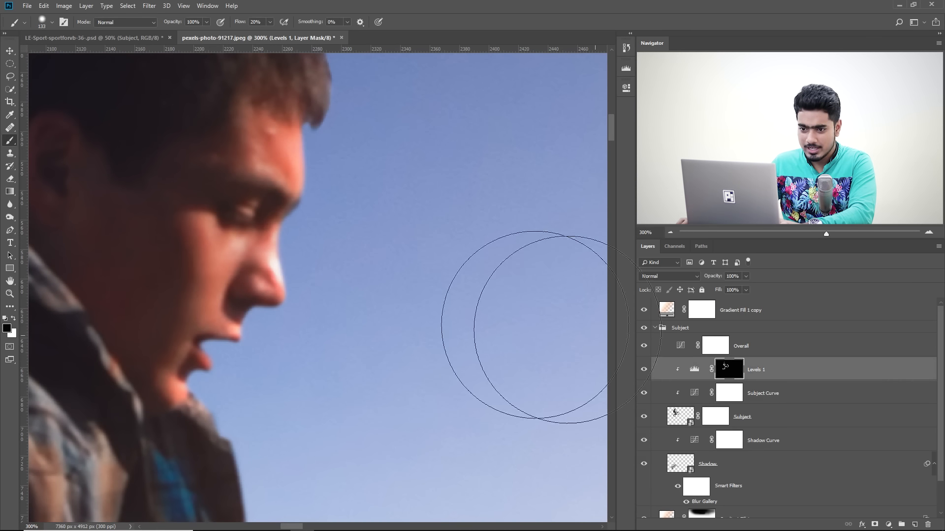
{"action": "left_click_drag", "start_coordinate": [280, 210], "coordinate": [237, 209]}
{"action": "left_click_drag", "start_coordinate": [289, 263], "coordinate": [255, 264]}
{"action": "right_click", "coordinate": [283, 266]}
{"action": "left_click_drag", "start_coordinate": [277, 263], "coordinate": [280, 268]}
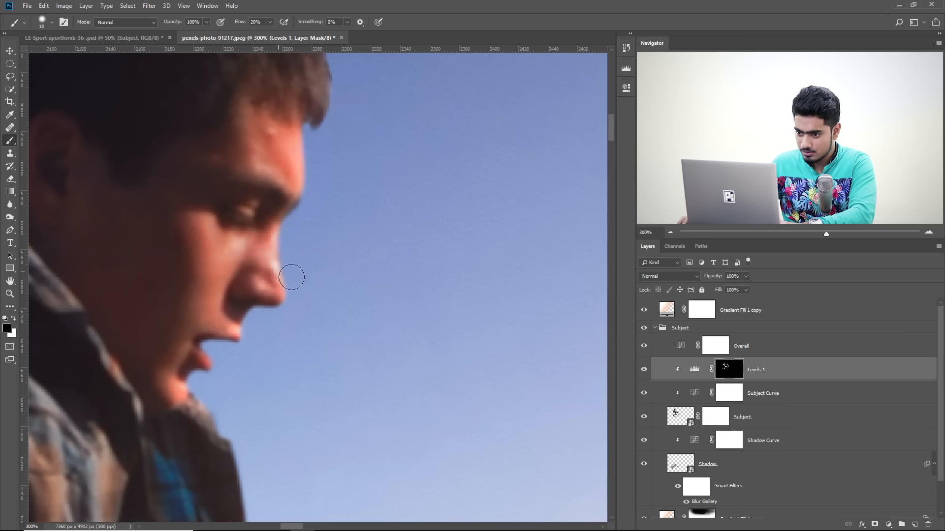
- Move the highlight point of the Subject Curve adjustment's RGB curve to brighten the lighter tones on the cyclist
{"action": "key", "text": "ctrl+minus"}
{"action": "key", "text": "ctrl+minus"}
{"action": "key", "text": "ctrl+minus"}
{"action": "key", "text": "ctrl+minus"}
{"action": "key", "text": "ctrl+plus"}
{"action": "key", "text": "ctrl+minus"}
{"action": "key", "text": "ctrl+minus"}
{"action": "left_click_drag", "start_coordinate": [431, 343], "coordinate": [390, 284]}
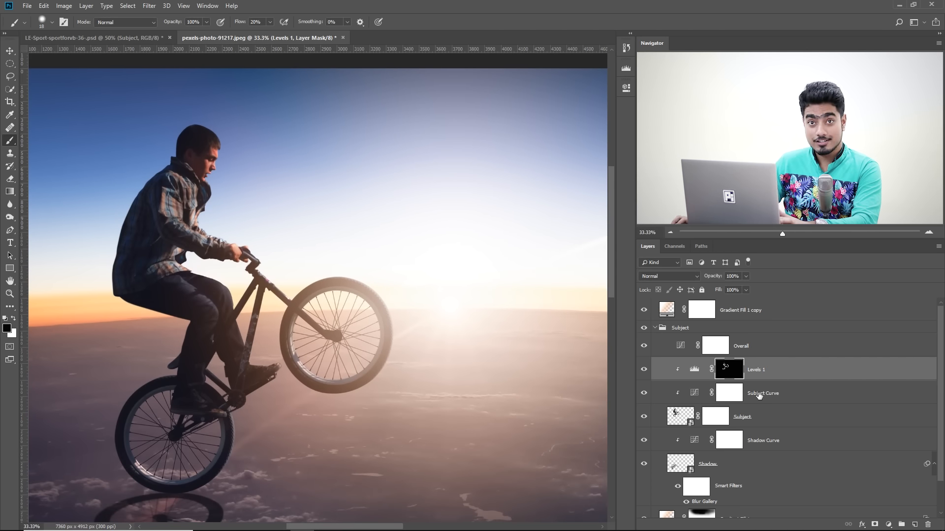
{"action": "double_click", "coordinate": [694, 392]}
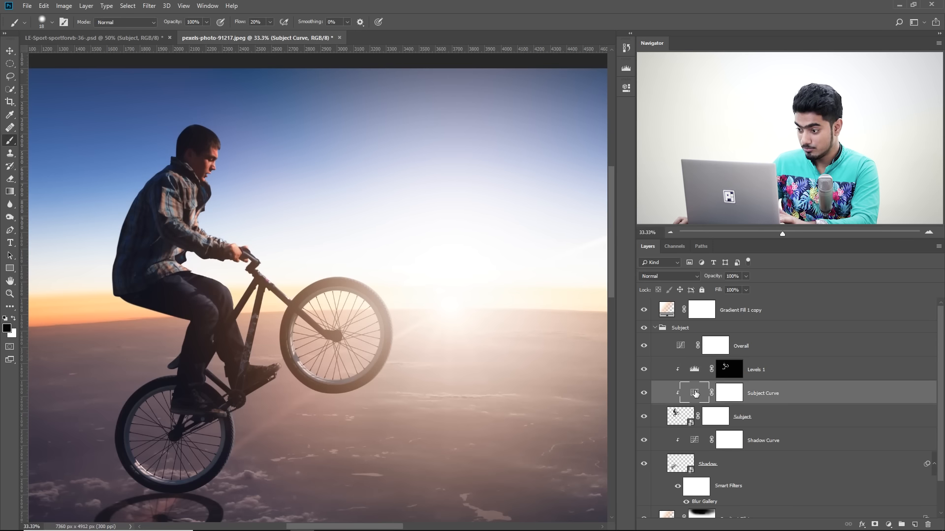
{"action": "mouse_move", "coordinate": [584, 156]}
{"action": "left_mouse_down"}
{"action": "mouse_move", "coordinate": [577, 167]}
{"action": "mouse_move", "coordinate": [570, 160]}
{"action": "left_mouse_up"}
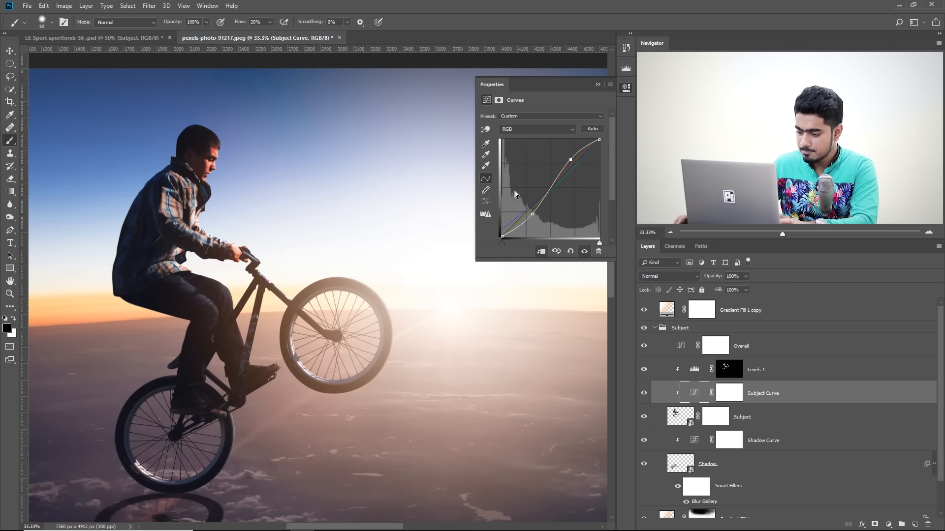
- Add a Hue/Saturation adjustment above Subject Curve in the Subject group and set its saturation to -27
{"action": "key", "text": "ctrl+minus"}
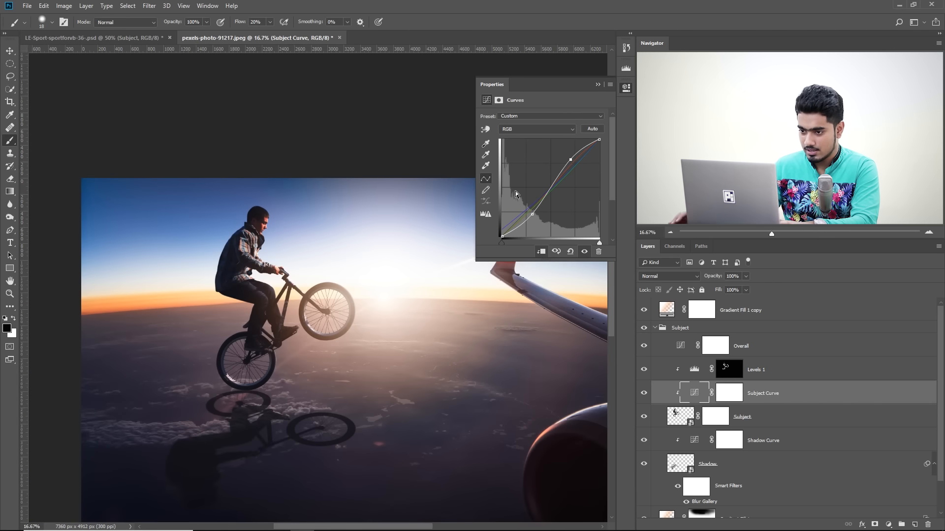
{"action": "left_click_drag", "start_coordinate": [437, 307], "coordinate": [378, 284]}
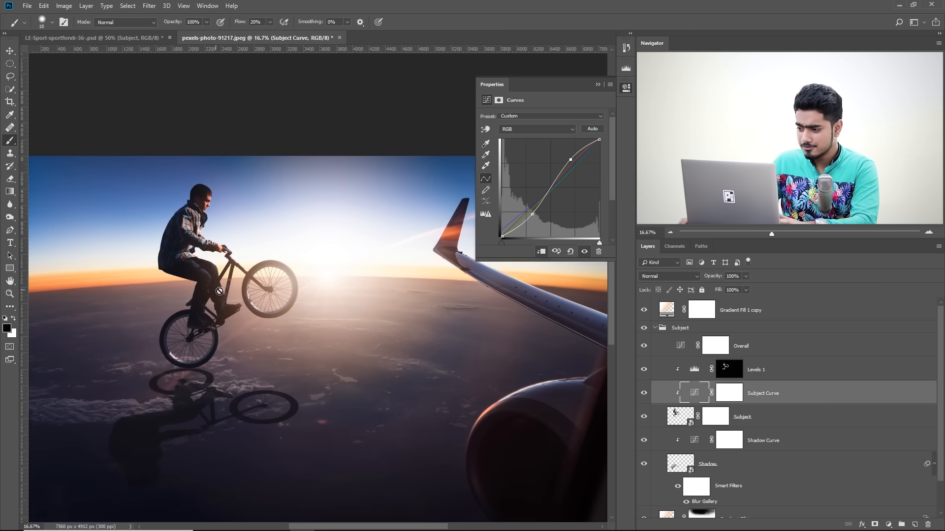
{"action": "left_click", "coordinate": [888, 524]}
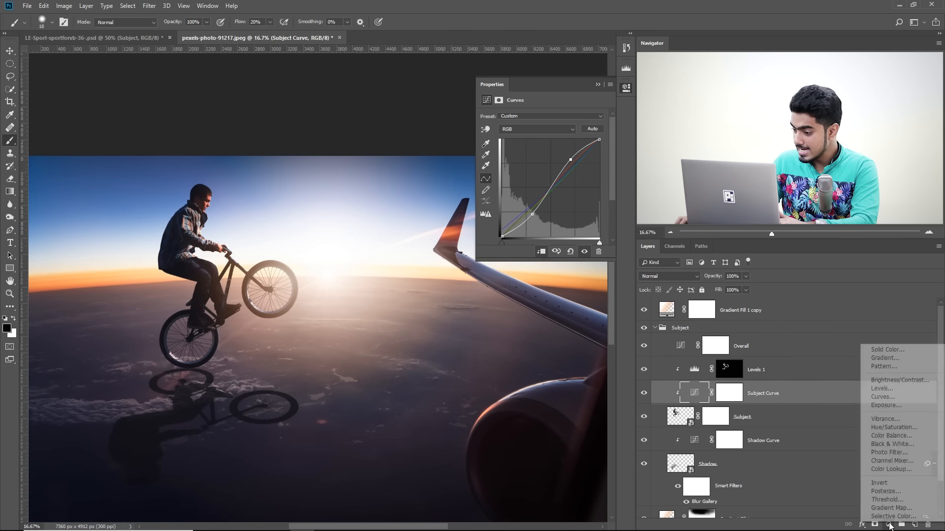
{"action": "left_click", "coordinate": [882, 428]}
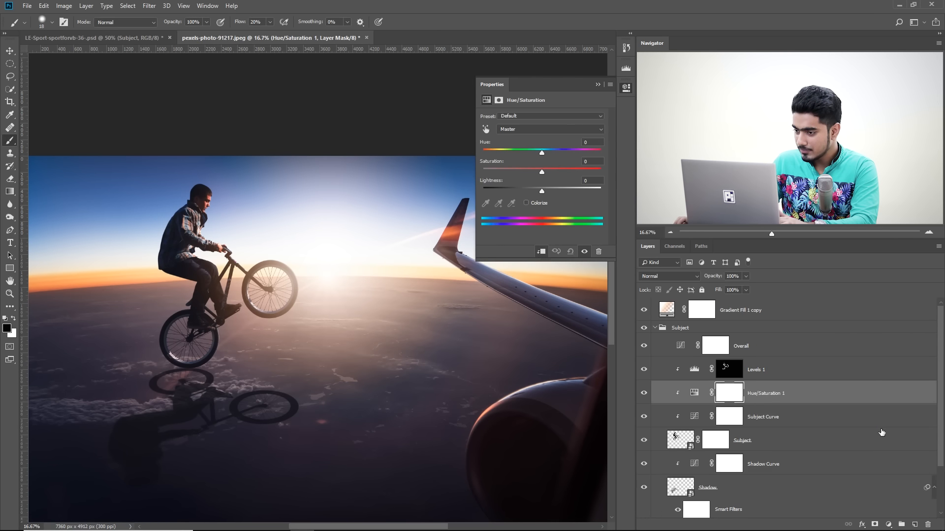
{"action": "left_click_drag", "start_coordinate": [542, 173], "coordinate": [522, 173]}
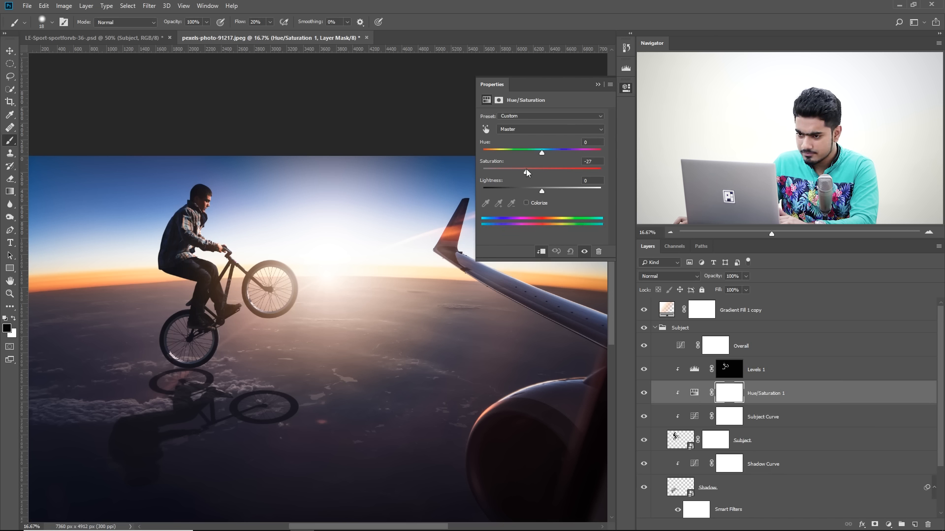
{"action": "left_click_drag", "start_coordinate": [526, 169], "coordinate": [528, 169]}
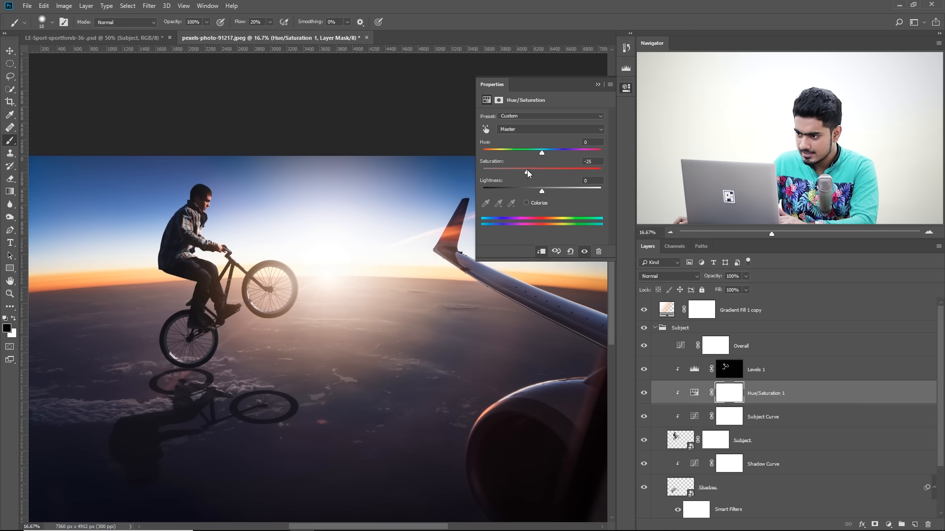
{"action": "left_click", "coordinate": [588, 162]}
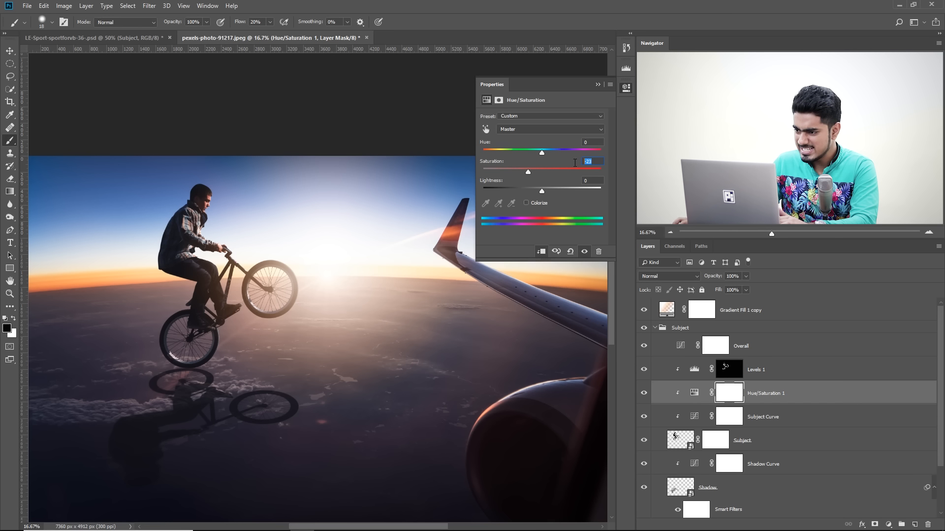
{"action": "type", "text": "-27"}
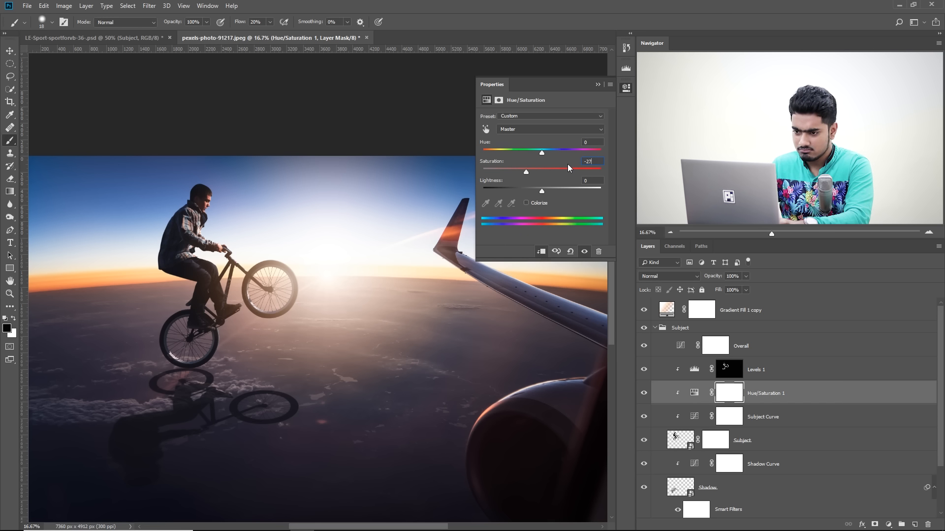
- Paint black with a 34 px soft brush on the Levels 1 mask along the front edge of the cyclist's face
{"action": "key", "text": "ctrl+plus"}
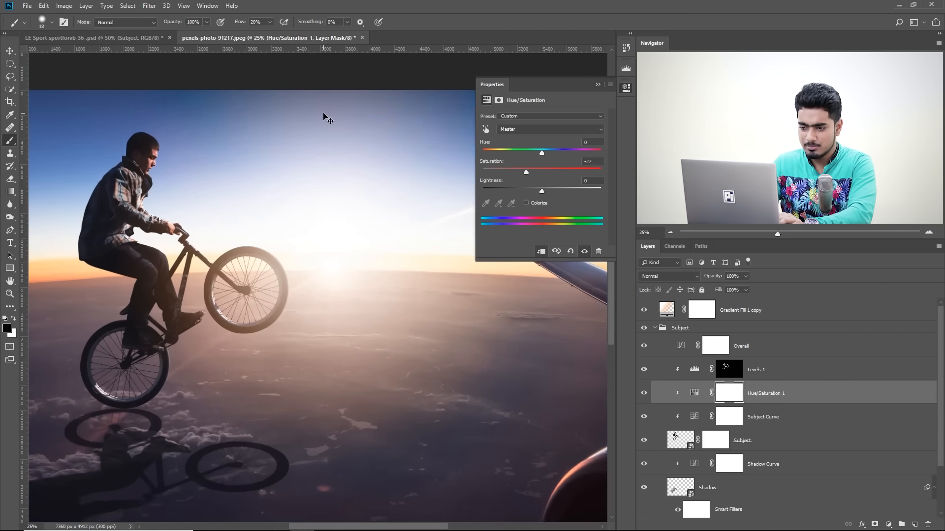
{"action": "key", "text": "ctrl+plus"}
{"action": "key", "text": "ctrl+plus"}
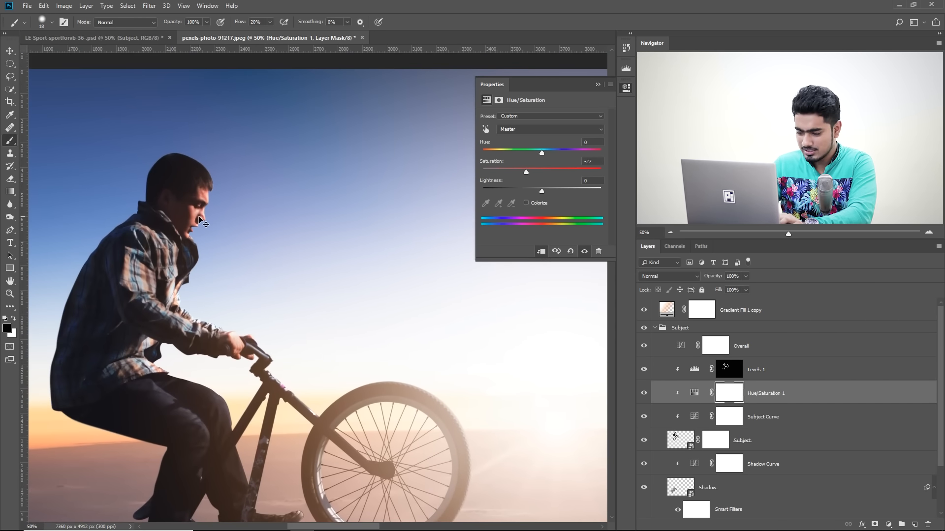
{"action": "key", "text": "ctrl+plus"}
{"action": "key", "text": "ctrl+plus"}
{"action": "left_click_drag", "start_coordinate": [202, 217], "coordinate": [435, 367]}
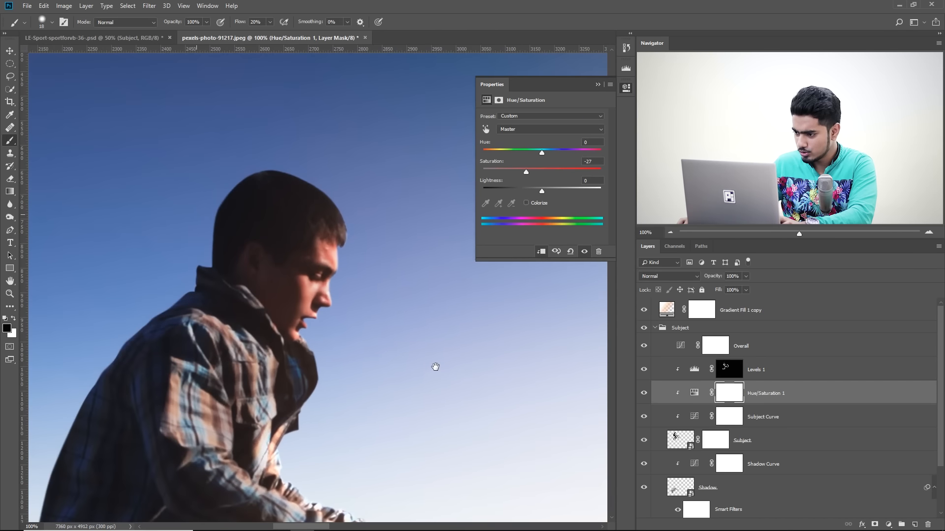
{"action": "left_click", "coordinate": [645, 372]}
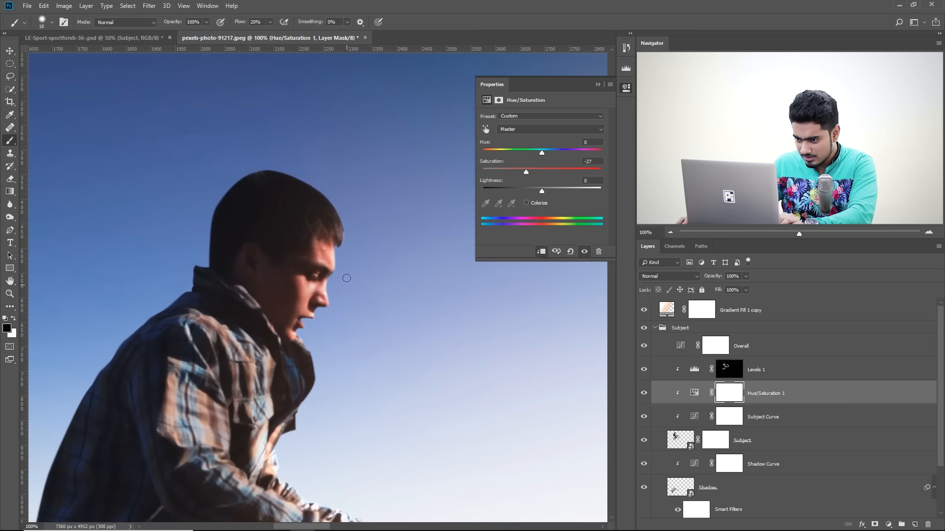
{"action": "left_click", "coordinate": [738, 377]}
{"action": "left_click_drag", "start_coordinate": [379, 325], "coordinate": [389, 324]}
{"action": "left_click_drag", "start_coordinate": [341, 279], "coordinate": [337, 279]}
{"action": "mouse_move", "coordinate": [336, 254]}
{"action": "left_mouse_down"}
{"action": "mouse_move", "coordinate": [346, 225]}
{"action": "mouse_move", "coordinate": [330, 323]}
{"action": "mouse_move", "coordinate": [311, 315]}
{"action": "left_mouse_up"}
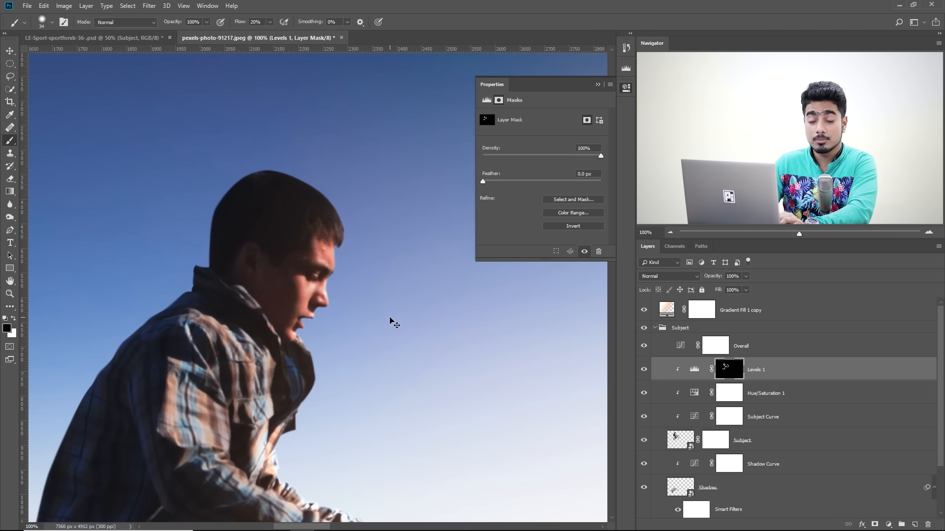
{"action": "key", "text": "ctrl+0"}
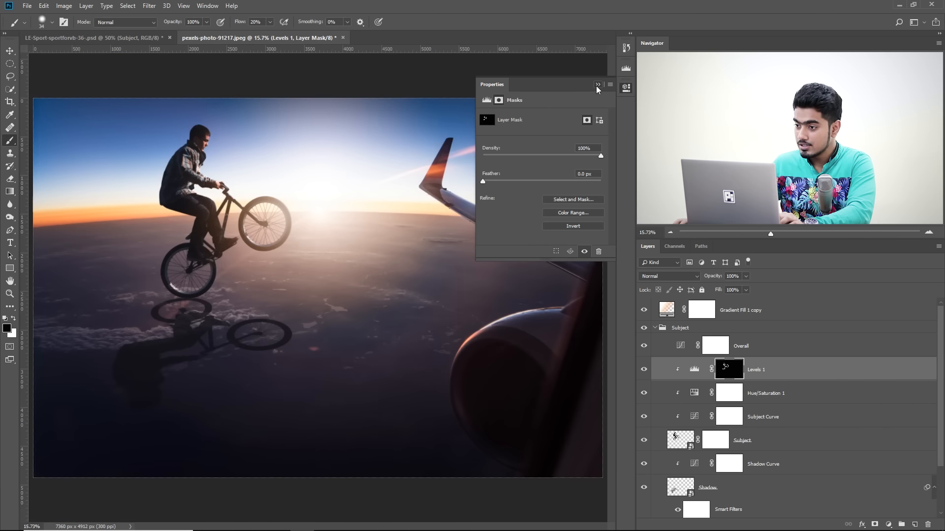
{"action": "left_click", "coordinate": [597, 85]}
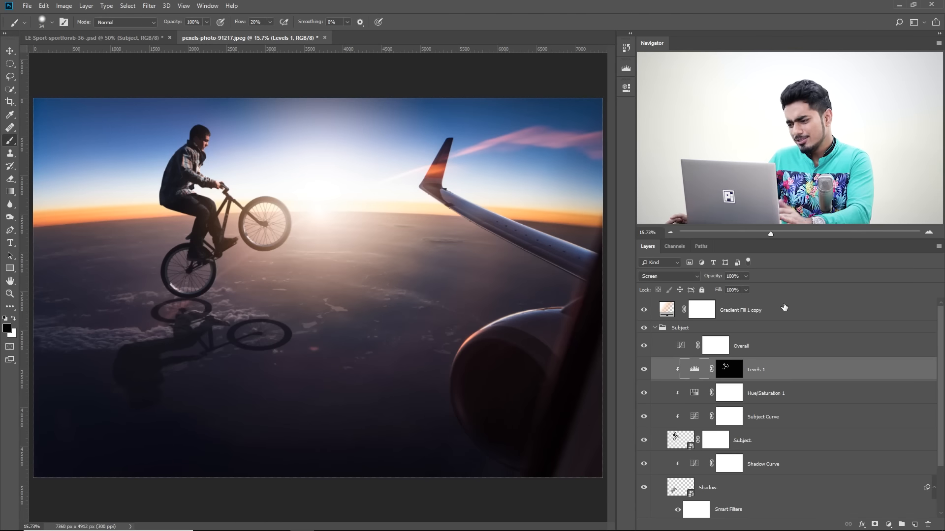
- Add a Color Lookup adjustment layer above Gradient Fill 1 copy and load the 2Strip.look 3D LUT
{"action": "left_click", "coordinate": [783, 307]}
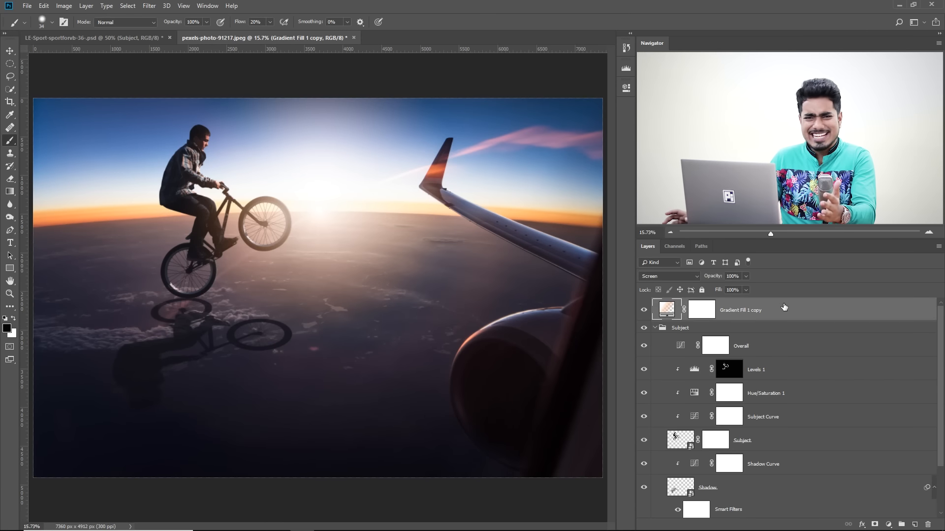
{"action": "left_click", "coordinate": [888, 525]}
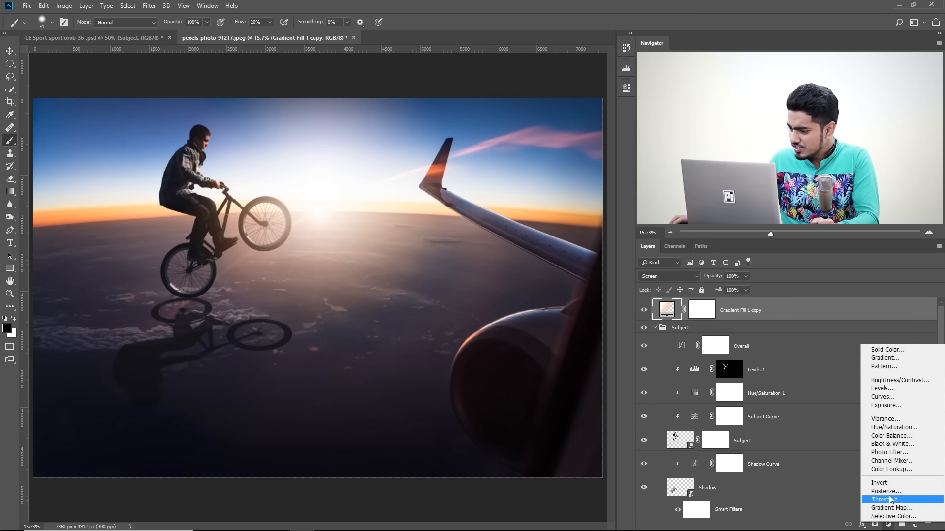
{"action": "left_click", "coordinate": [891, 469]}
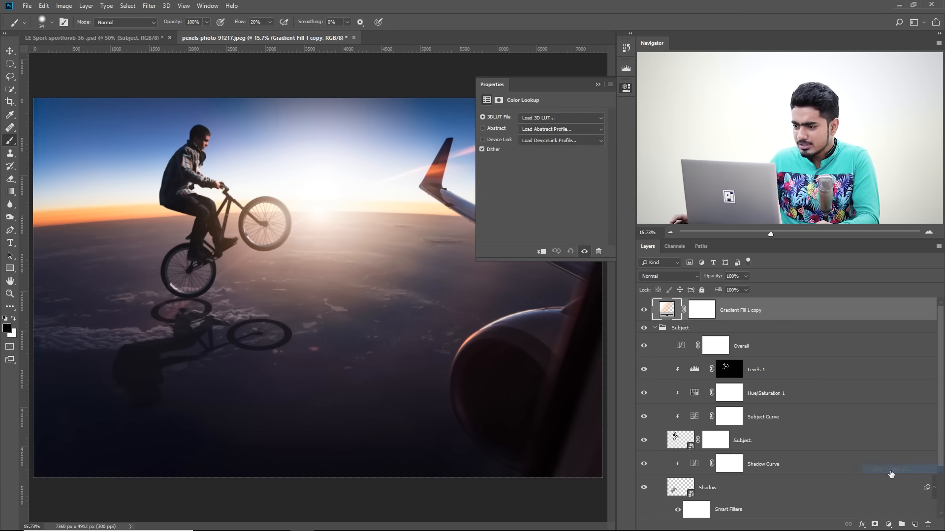
{"action": "left_click", "coordinate": [542, 118]}
{"action": "left_click", "coordinate": [541, 157]}
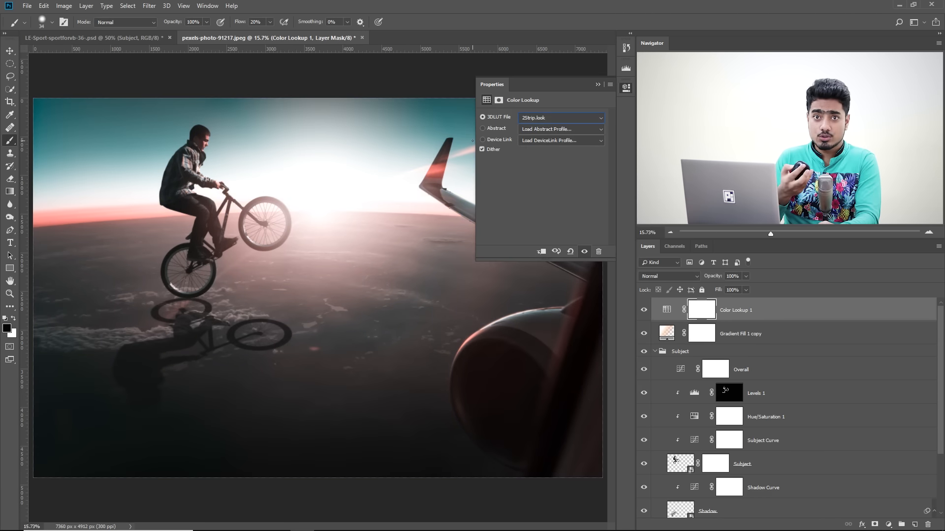
- Preview the 3D LUT presets one after another, from 3Strip.look through Fuji REALA 500D Kodak 2393
{"action": "key", "text": "Down"}
{"action": "key", "text": "Down"}
{"action": "key", "text": "Down"}
{"action": "key", "text": "Down"}
{"action": "key", "text": "Down"}
{"action": "key", "text": "Down"}
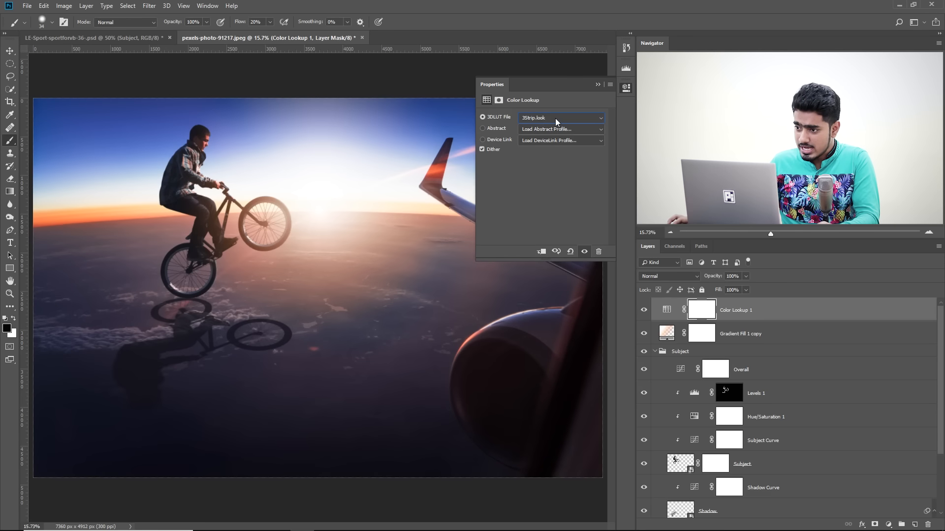
{"action": "key", "text": "Down"}
{"action": "key", "text": "Down"}
{"action": "key", "text": "Down"}
{"action": "key", "text": "Down"}
{"action": "key", "text": "Down"}
{"action": "key", "text": "Down"}
{"action": "key", "text": "Down"}
{"action": "key", "text": "Down"}
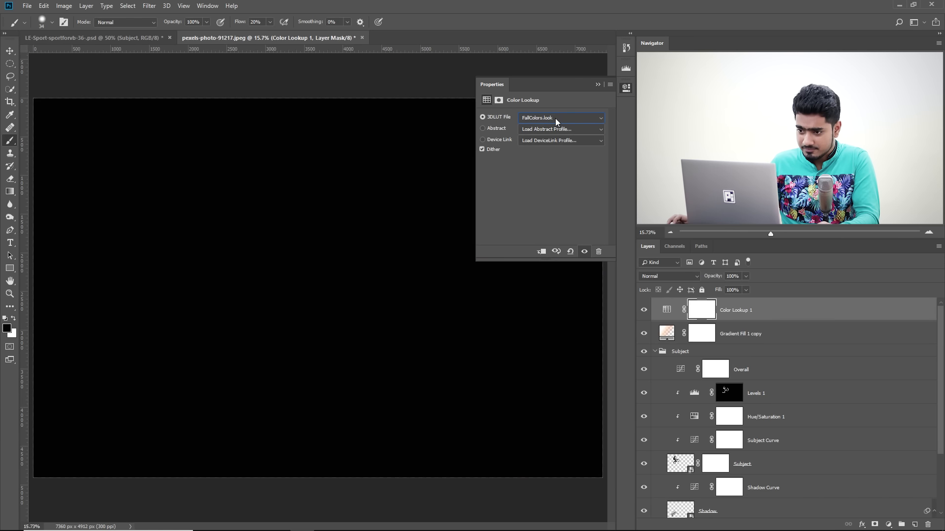
{"action": "key", "text": "Down"}
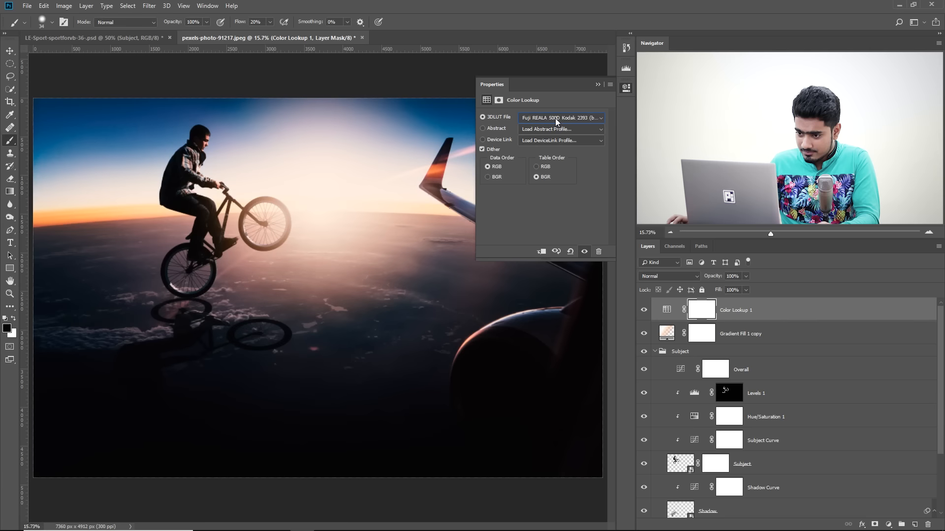
- Set the Color Lookup's 3D LUT to Kodak 5205 Fuji 3510 (by Adobe).cube
{"action": "left_click", "coordinate": [555, 118]}
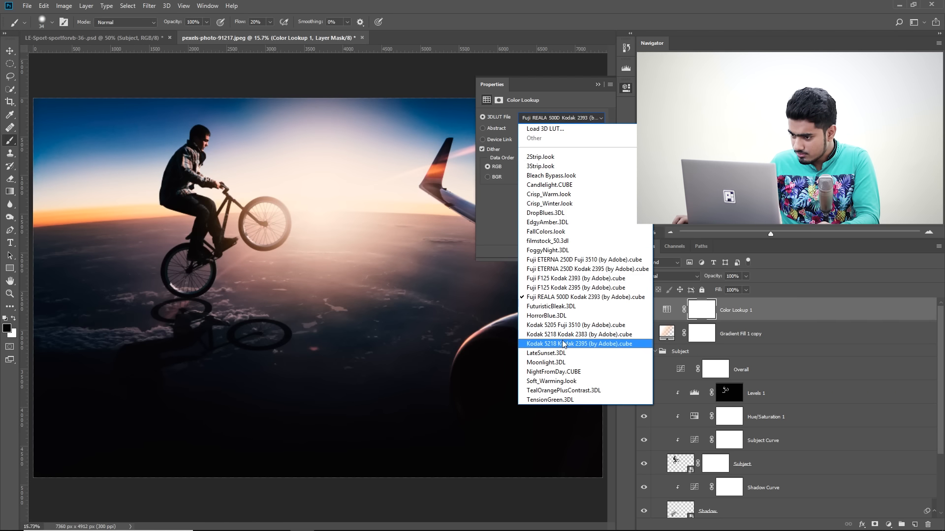
{"action": "left_click", "coordinate": [559, 322]}
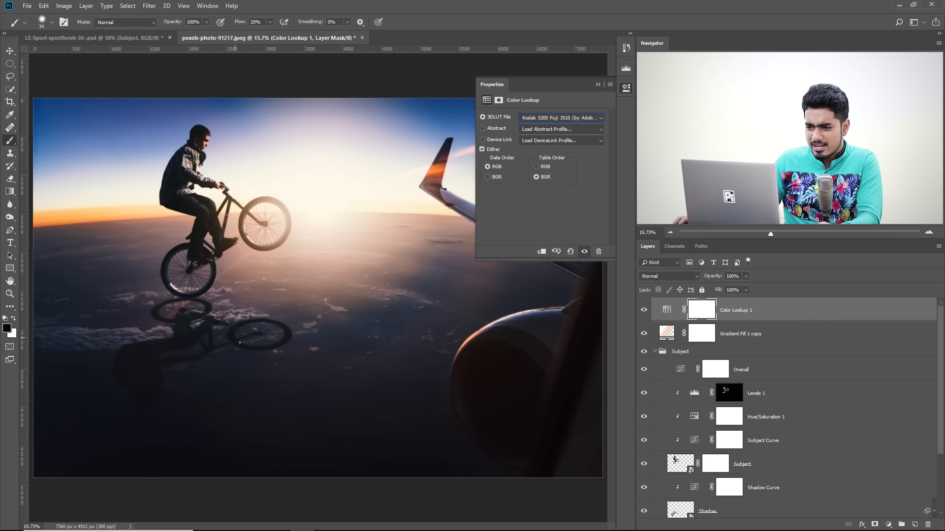
{"action": "left_click", "coordinate": [598, 85]}
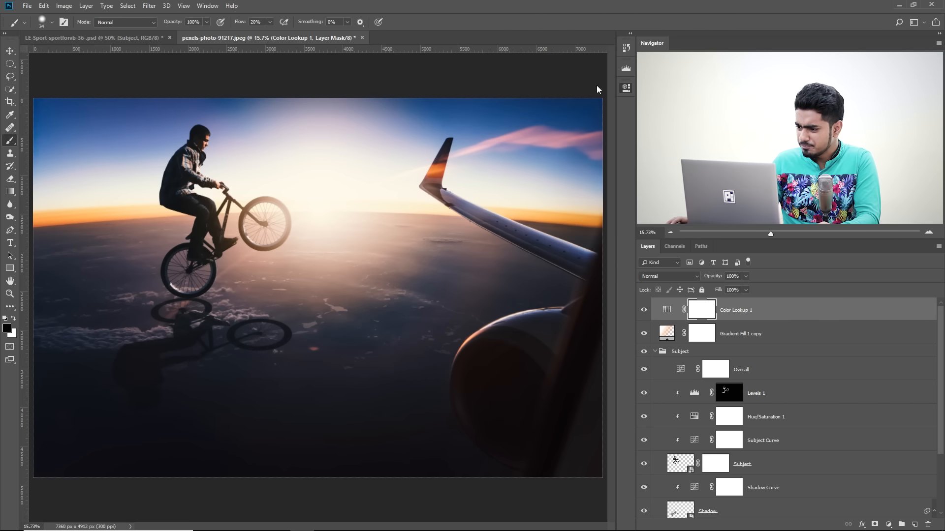
- Split the Underlying Layer black Blend If slider of Color Lookup 1 to 0 / 255 to fade the effect from the shadows
{"action": "double_click", "coordinate": [914, 312]}
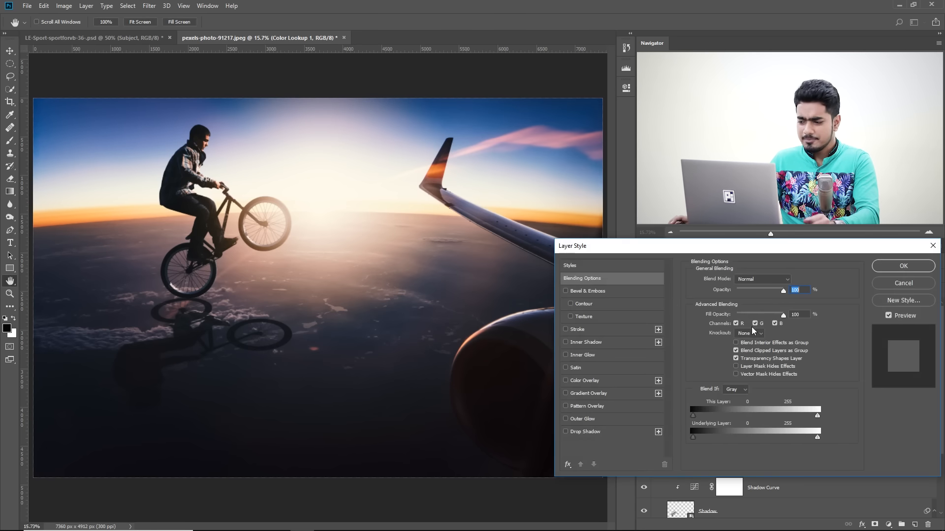
{"action": "key", "text": "alt"}
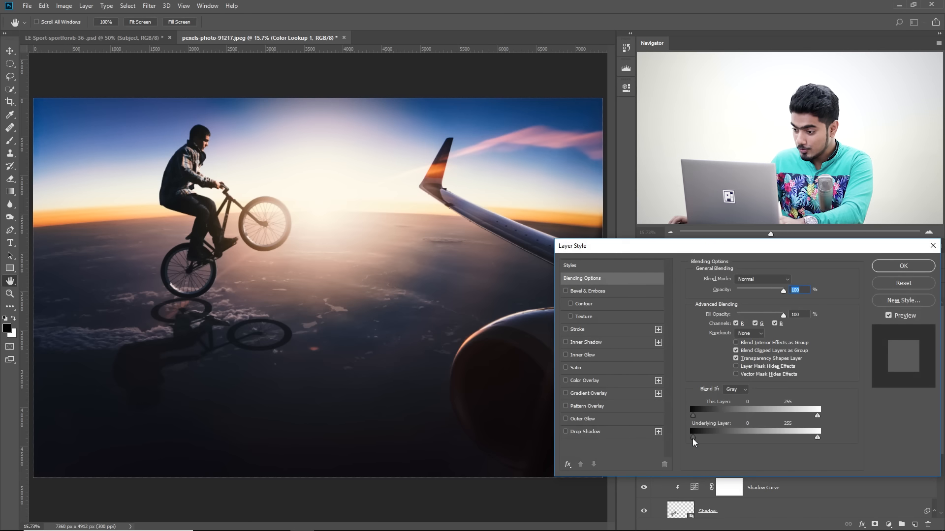
{"action": "left_click_drag", "start_coordinate": [729, 438], "coordinate": [855, 436]}
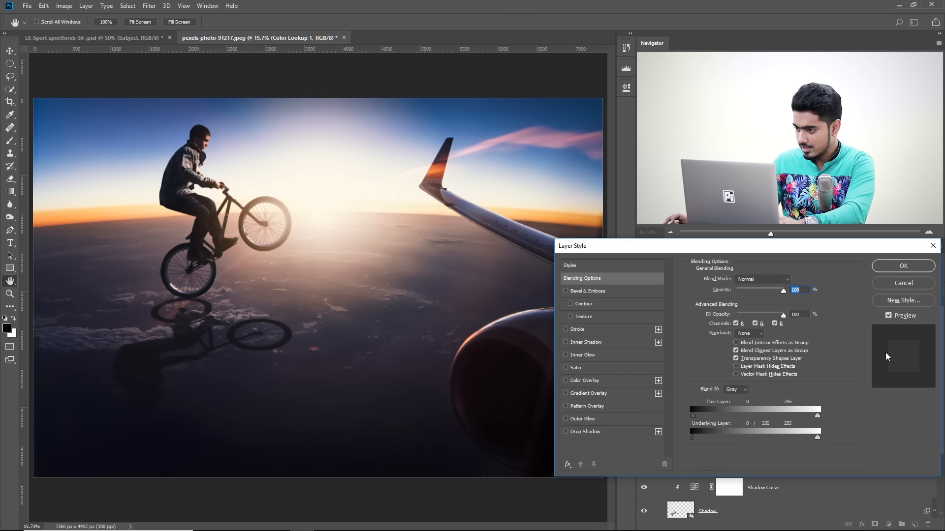
{"action": "left_click", "coordinate": [905, 267]}
- Hide and show Color Lookup 1 repeatedly to compare the image with and without the color grade
{"action": "left_click", "coordinate": [644, 314]}
{"action": "left_click", "coordinate": [644, 314]}
{"action": "left_click", "coordinate": [643, 314]}
{"action": "left_click", "coordinate": [644, 314]}
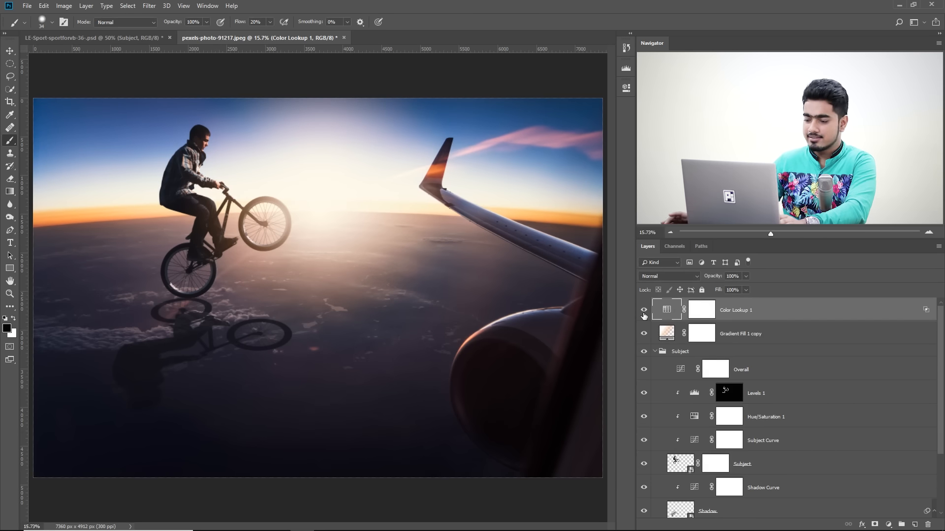
- Add a Curves adjustment layer above Color Lookup 1, pulling the RGB midtones down and lifting the black point to fade the shadows
{"action": "left_click", "coordinate": [888, 525]}
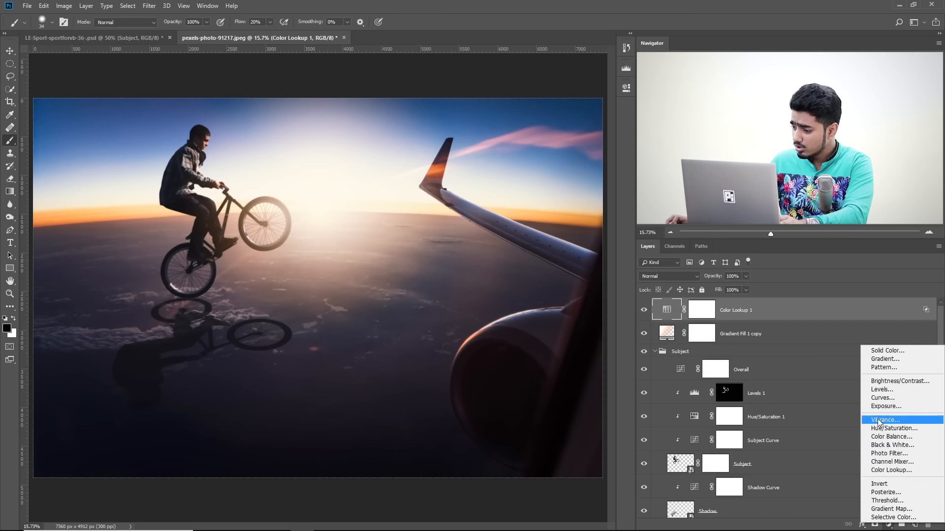
{"action": "left_click", "coordinate": [881, 401]}
{"action": "left_click_drag", "start_coordinate": [532, 206], "coordinate": [538, 210]}
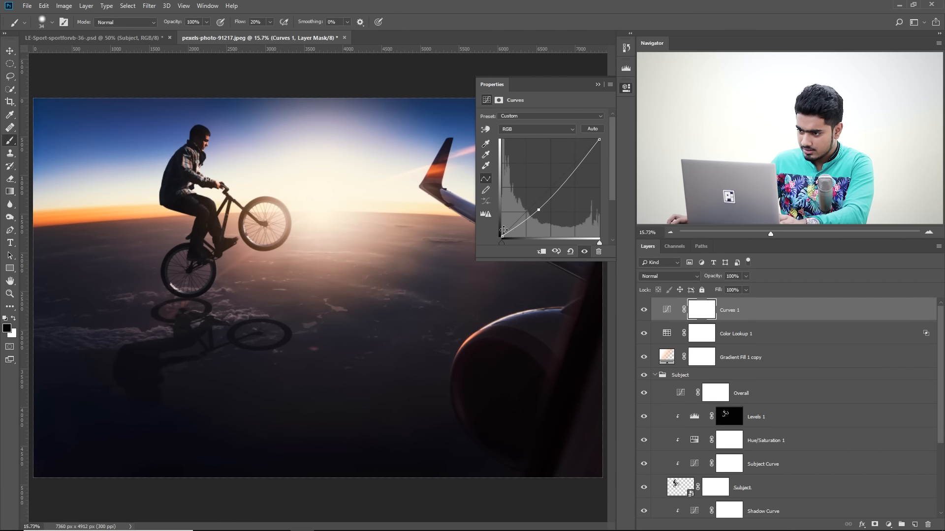
{"action": "left_click_drag", "start_coordinate": [502, 236], "coordinate": [536, 210]}
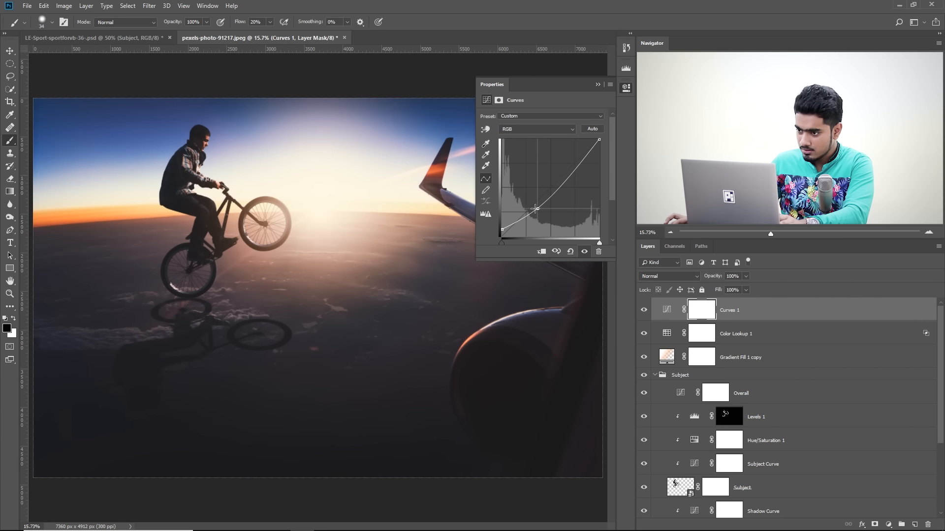
- Adjust the Red channel curve of Curves 1 with anchor points in the highlights and shadows
{"action": "left_click", "coordinate": [528, 128]}
{"action": "left_click", "coordinate": [529, 147]}
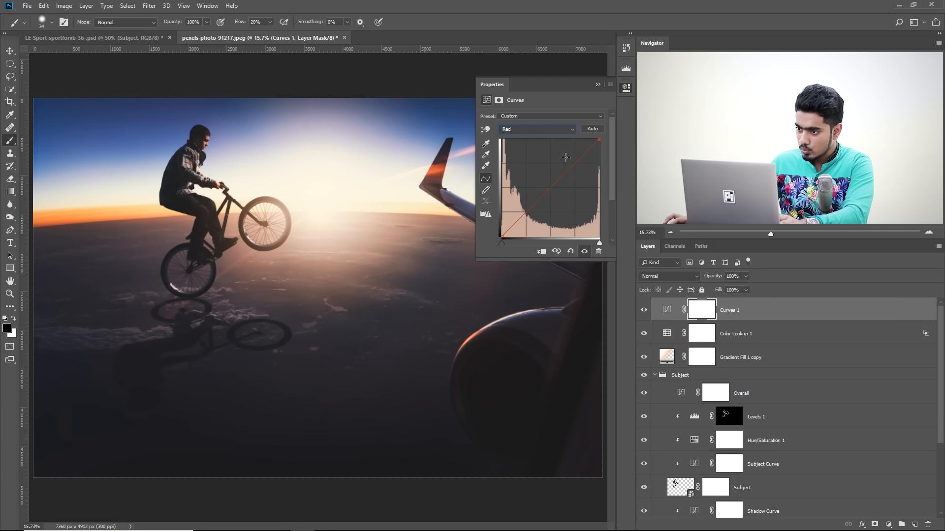
{"action": "left_click", "coordinate": [574, 161]}
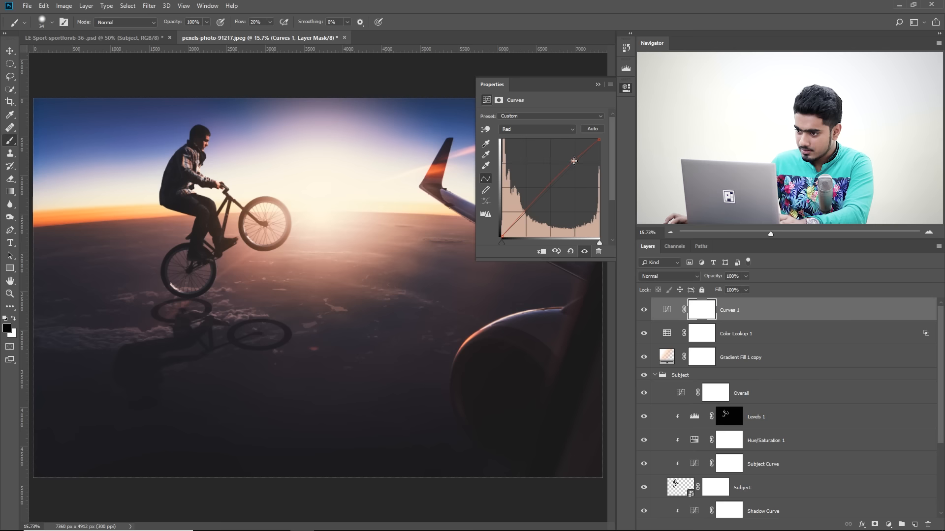
{"action": "left_click", "coordinate": [539, 201], "text": "ctrl"}
{"action": "left_click", "coordinate": [574, 161], "text": "ctrl"}
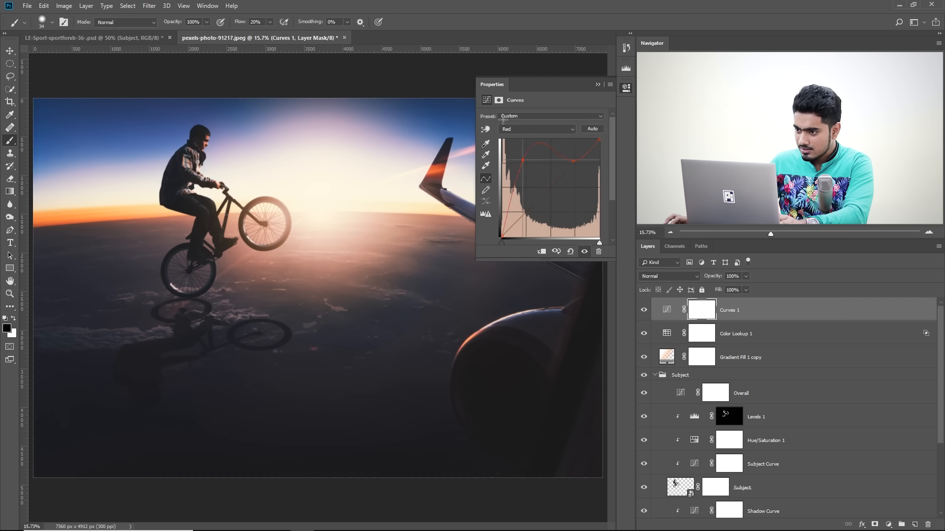
{"action": "left_click", "coordinate": [581, 84]}
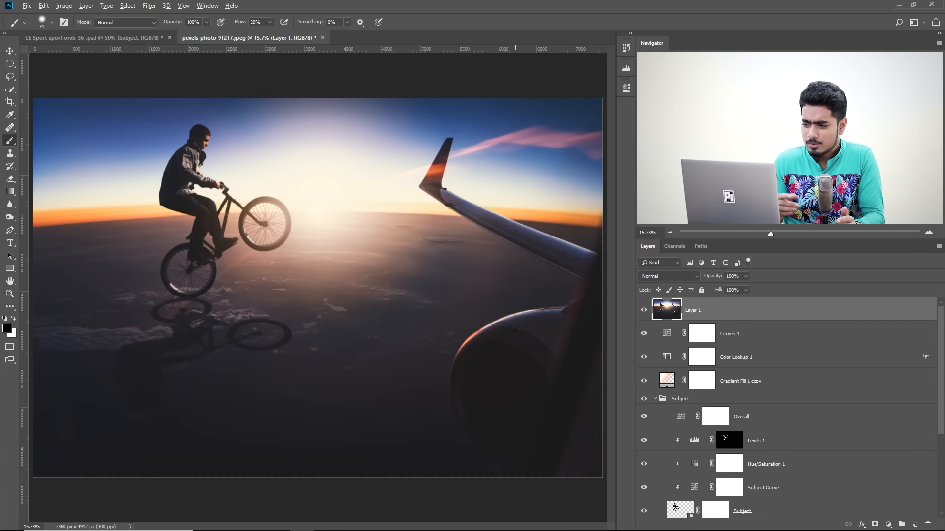
- Try a 105mm Prime lens flare at 100% brightness over the sun on the merged Layer 1, and discard that layer
{"action": "left_click", "coordinate": [158, 7]}
{"action": "mouse_move", "coordinate": [196, 167]}
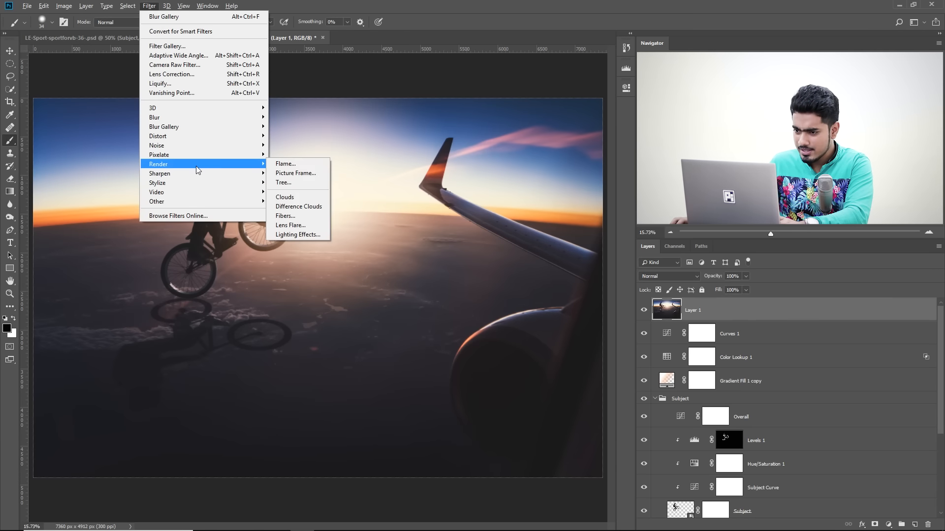
{"action": "left_click", "coordinate": [299, 225]}
{"action": "left_click_drag", "start_coordinate": [424, 169], "coordinate": [434, 157]}
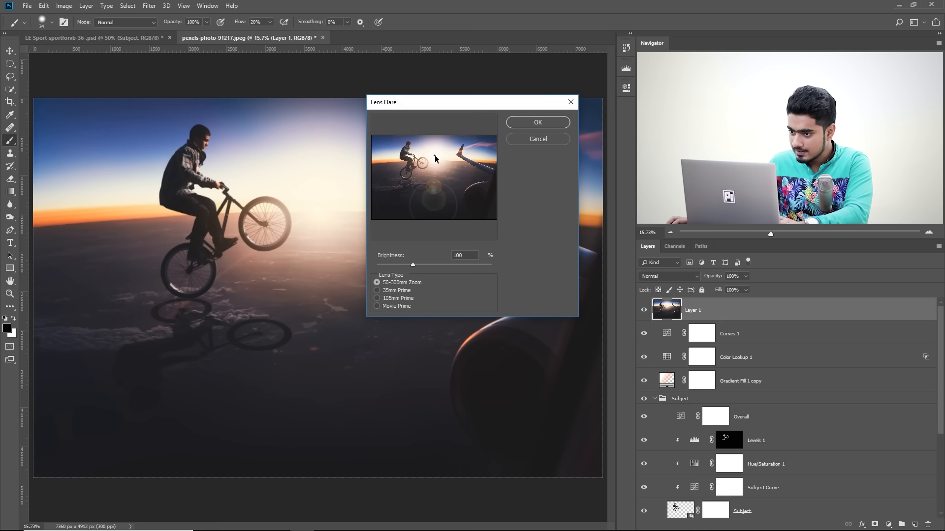
{"action": "left_click", "coordinate": [377, 297]}
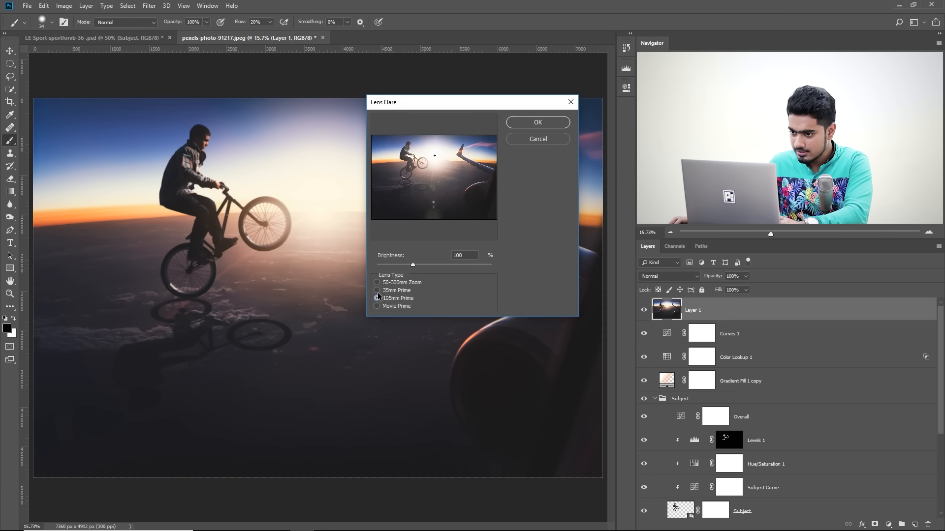
{"action": "left_click", "coordinate": [377, 306]}
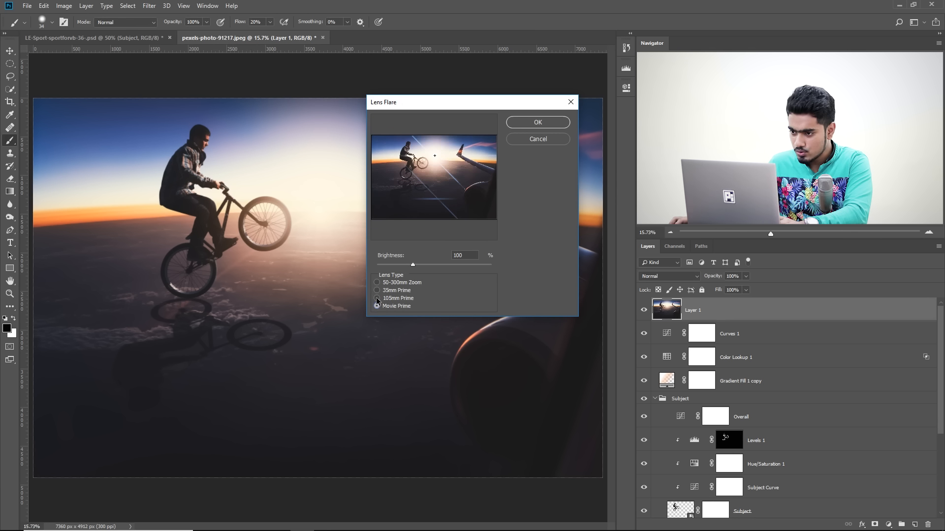
{"action": "left_click", "coordinate": [377, 298]}
{"action": "left_click", "coordinate": [437, 157]}
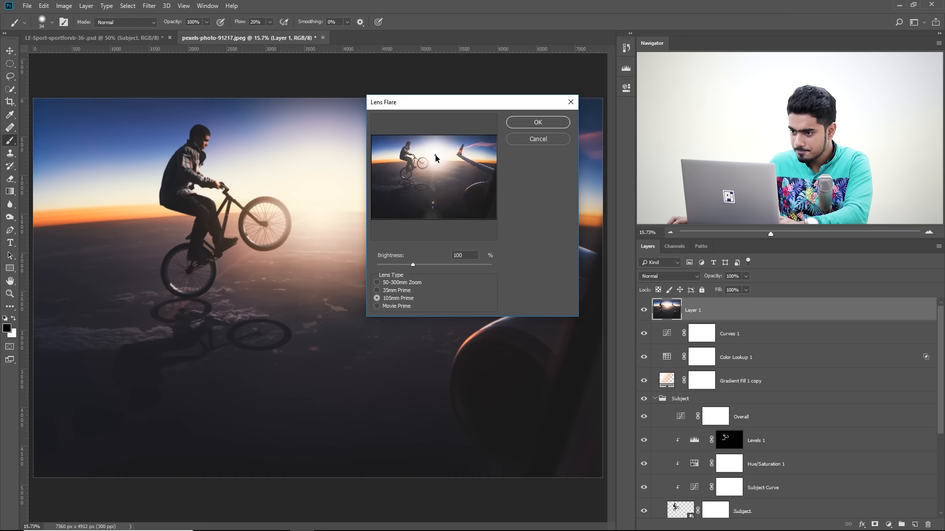
{"action": "left_click", "coordinate": [545, 125]}
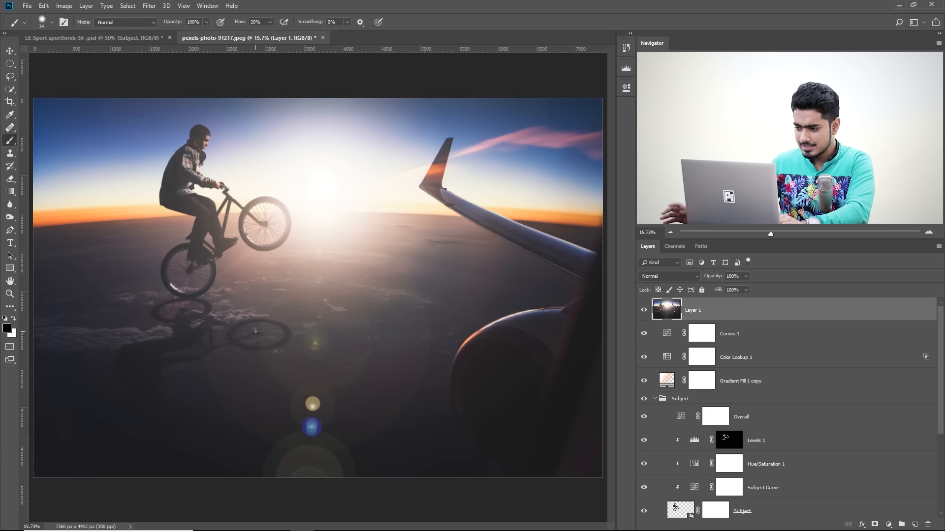
{"action": "left_click_drag", "start_coordinate": [819, 310], "coordinate": [928, 525]}
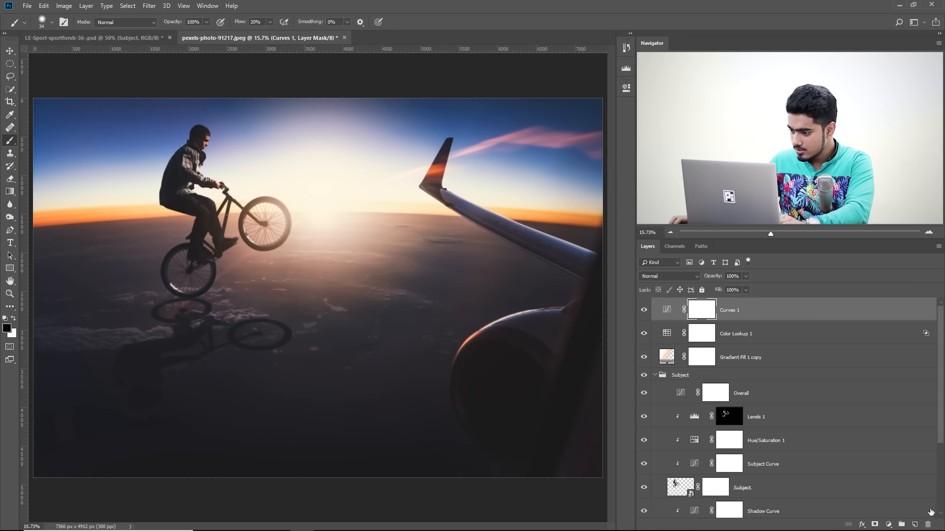
- Add a new empty layer above Curves 1
{"action": "left_click", "coordinate": [915, 525]}
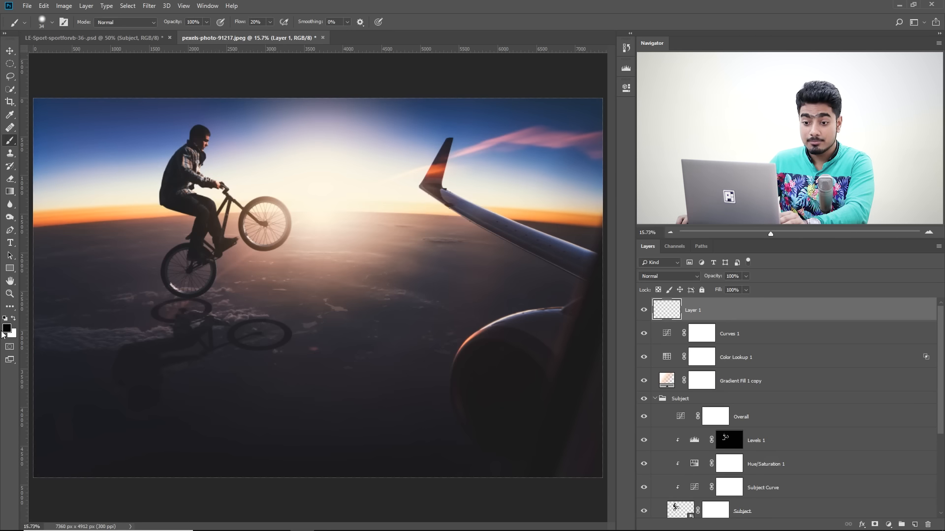